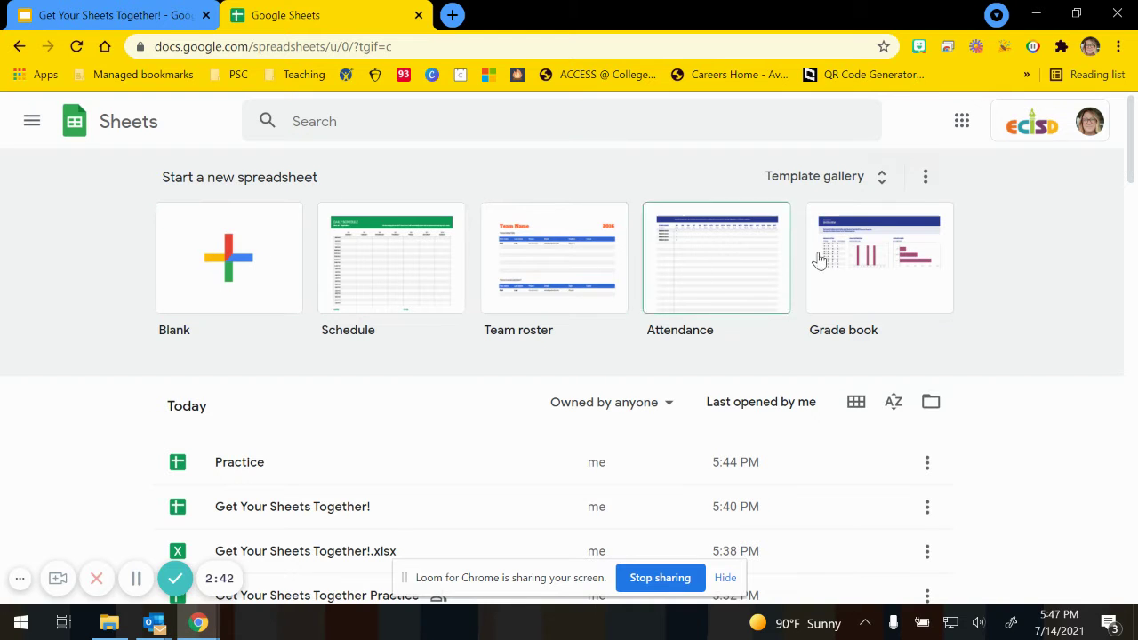
Step: Browse the full Google Sheets template gallery and return to the Sheets home page
click(815, 176)
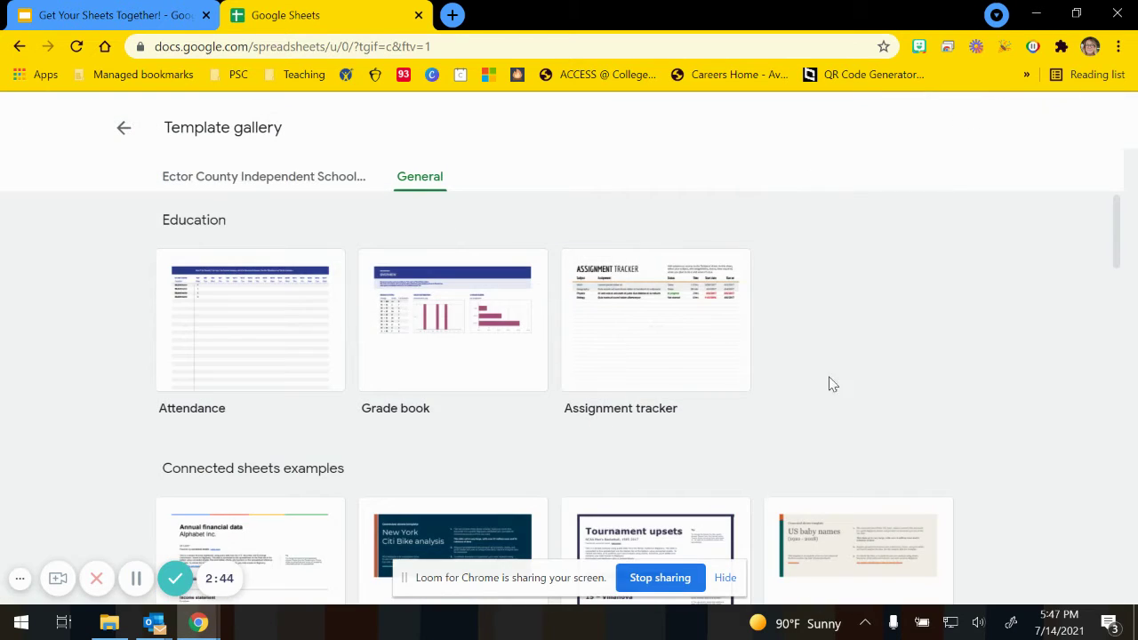
scroll(890, 380, down, 5)
scroll(902, 378, down, 10)
click(123, 132)
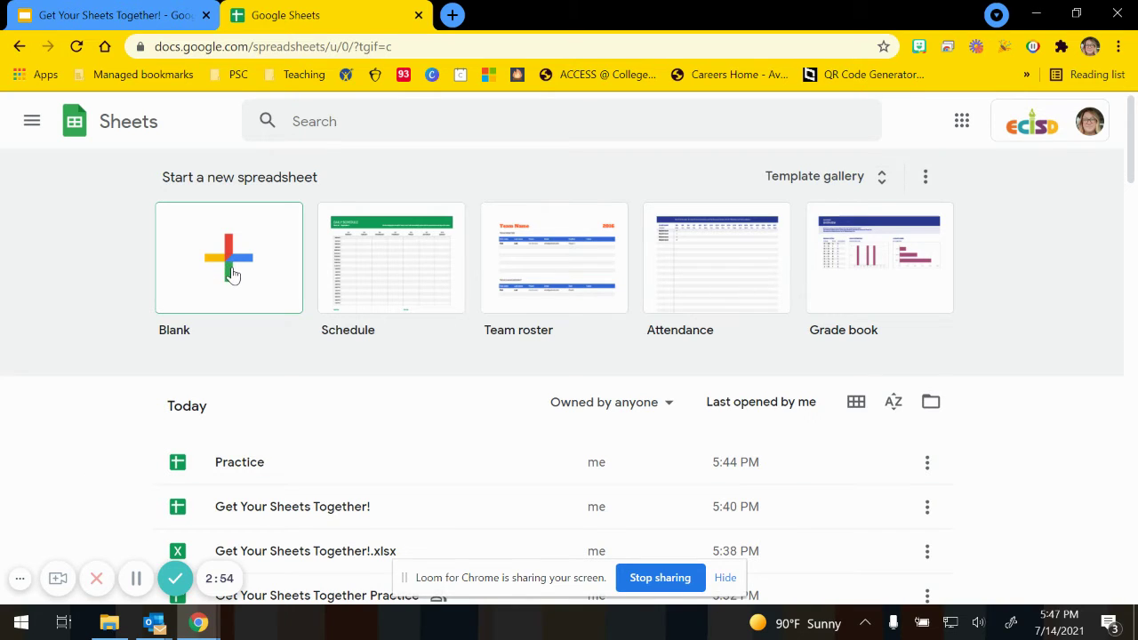
Step: Create a blank spreadsheet from the Sheets home page and close it
click(226, 306)
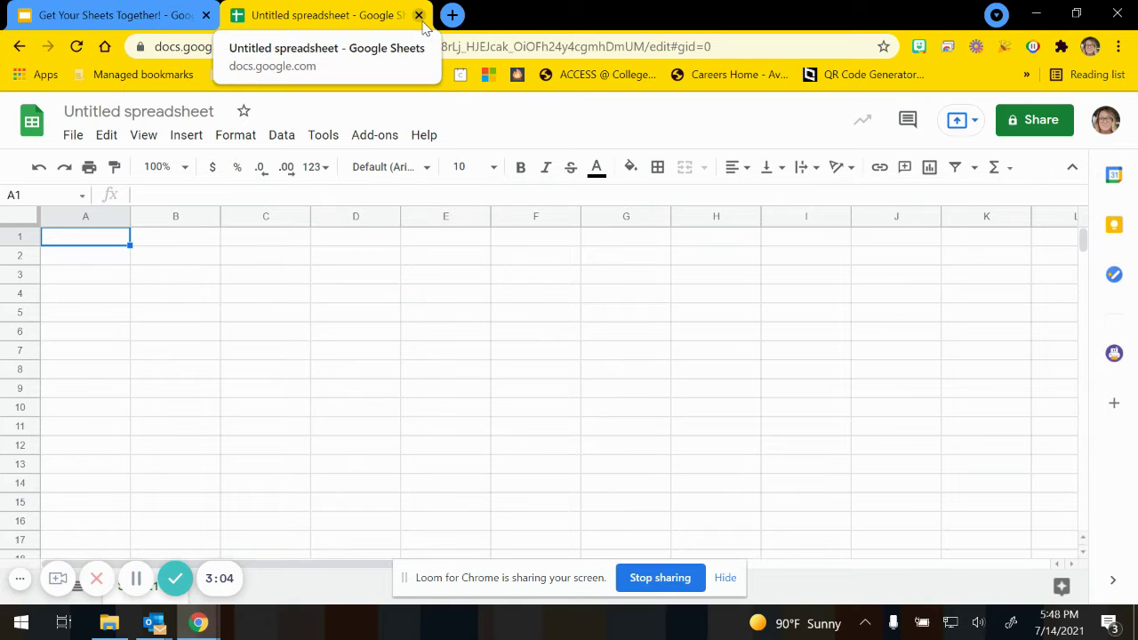
click(420, 16)
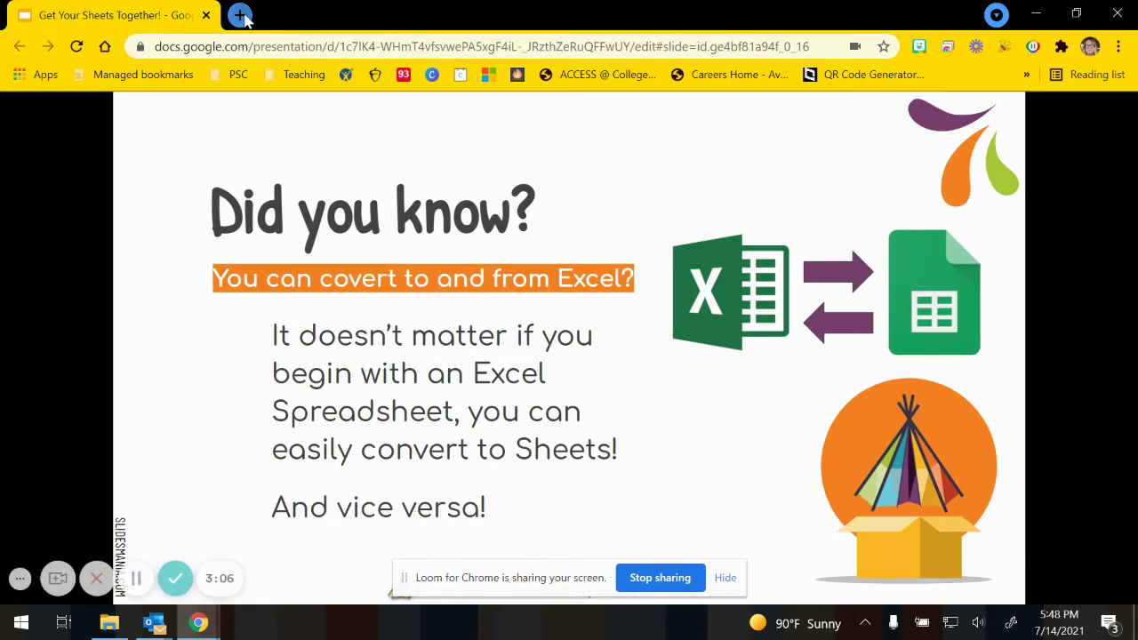
Step: Open Google Drive in a new browser tab
click(236, 15)
click(1050, 125)
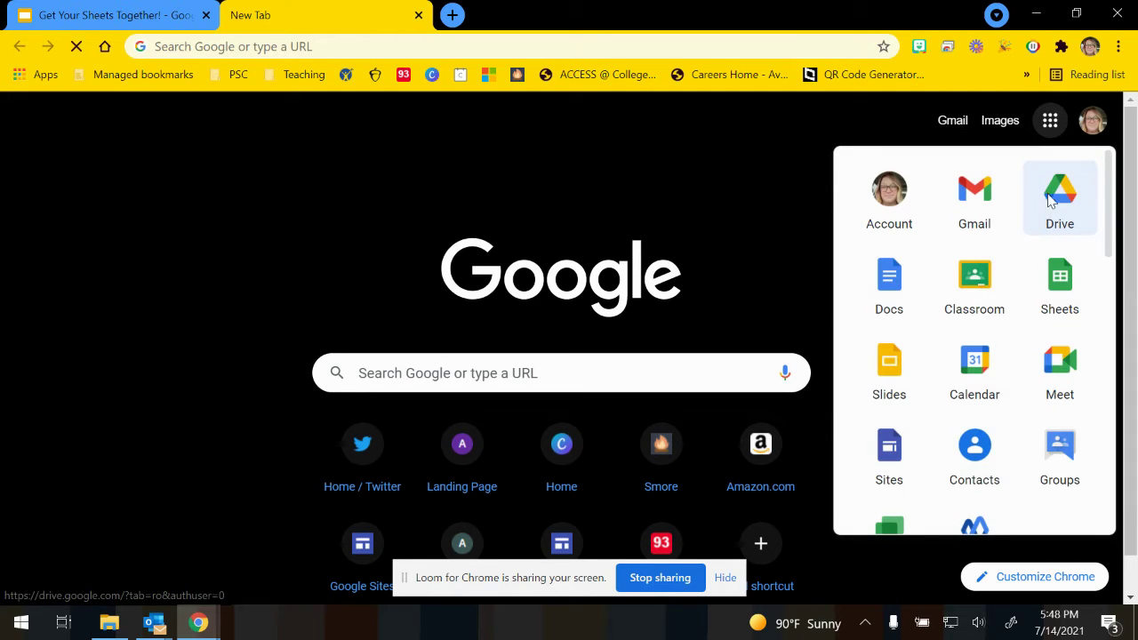
click(1051, 202)
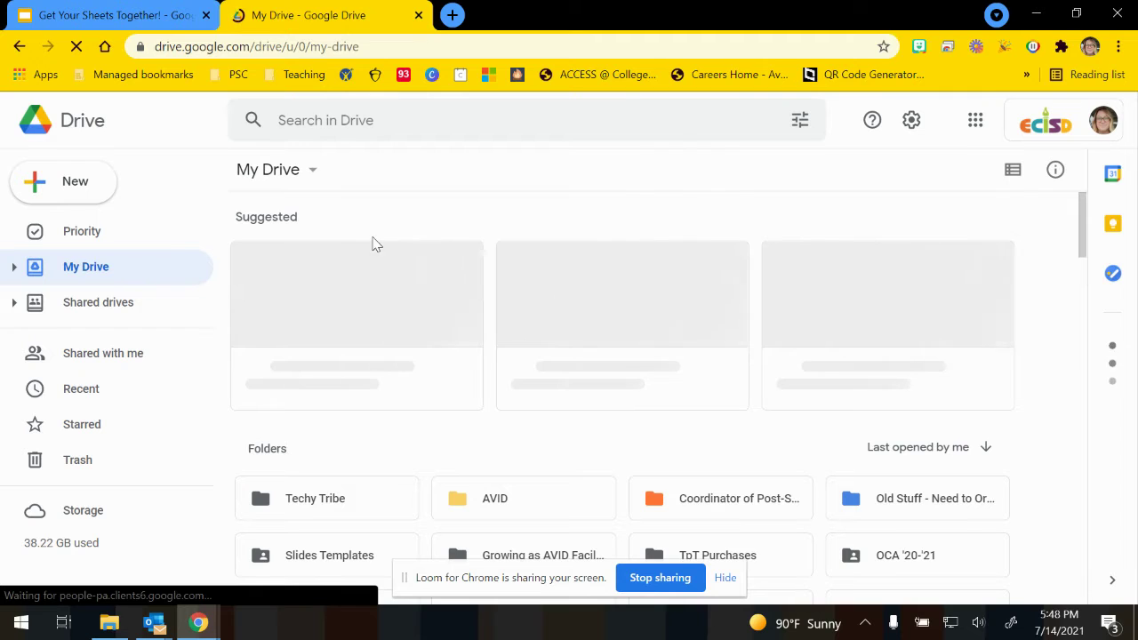
Step: Create a new blank Google Sheets spreadsheet from within Drive and close it
click(78, 183)
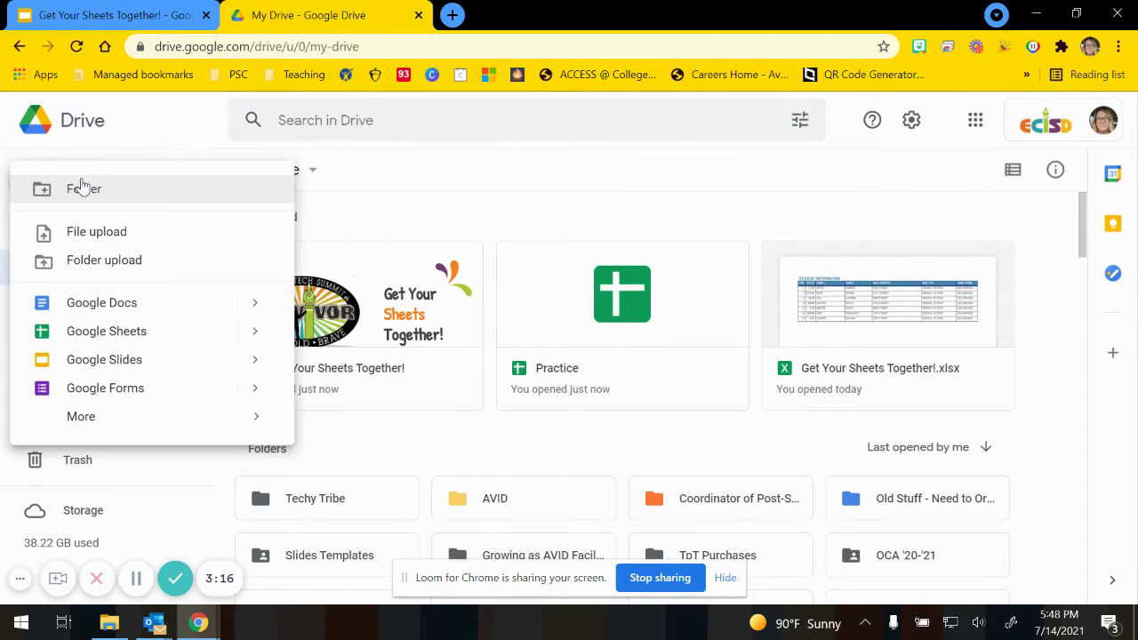
click(108, 334)
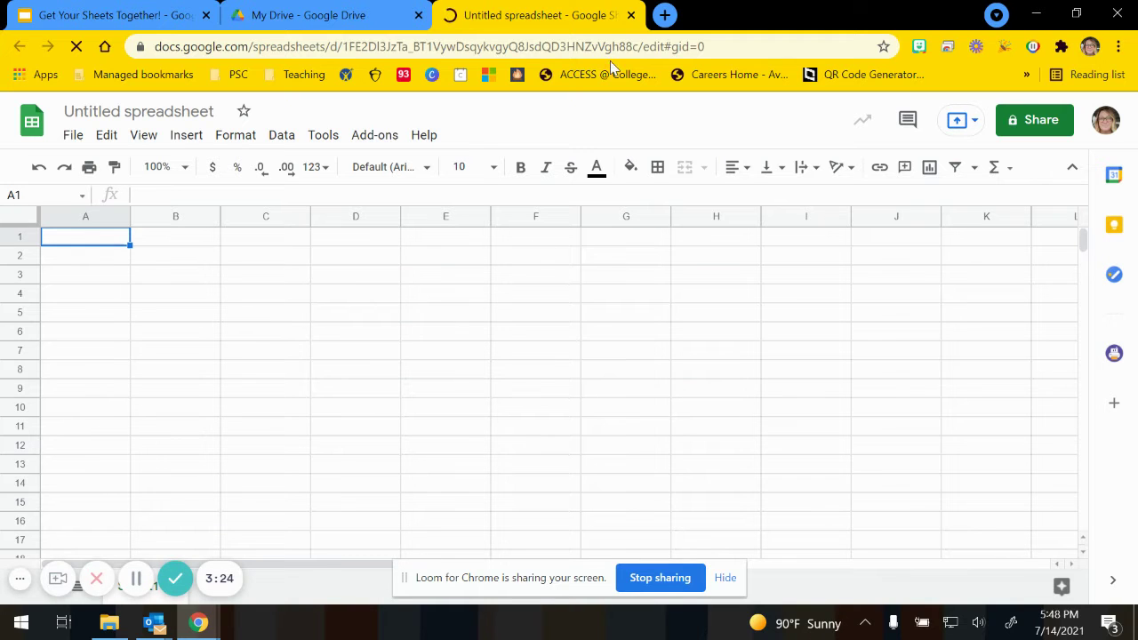
click(630, 16)
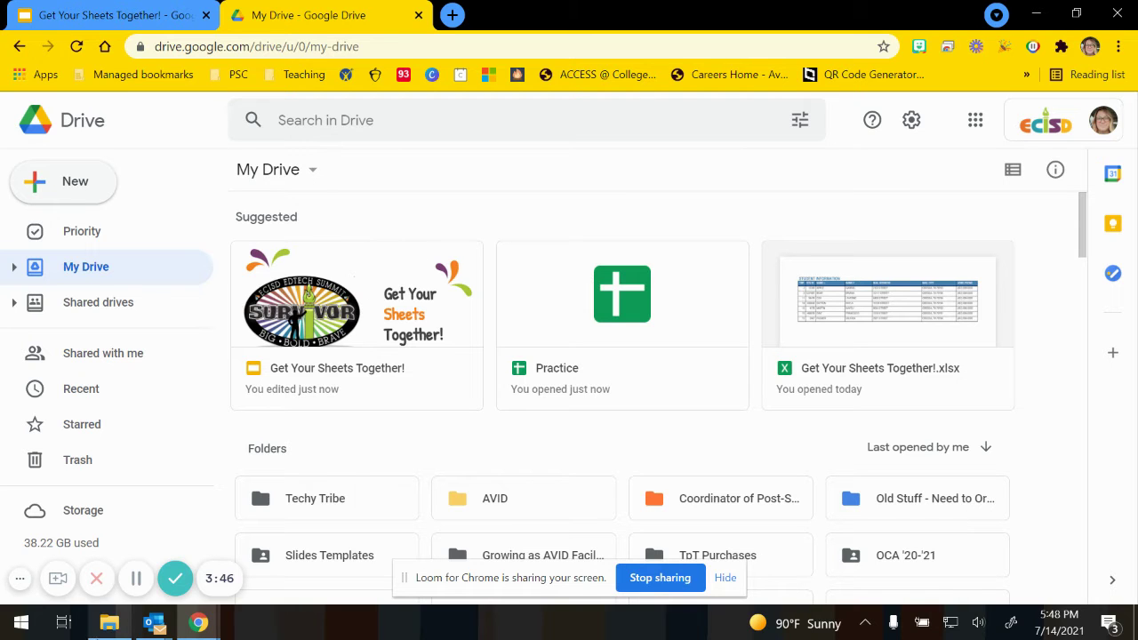
Step: Upload the Get Your Sheets Together! Excel workbook from the Downloads folder to My Drive
click(121, 628)
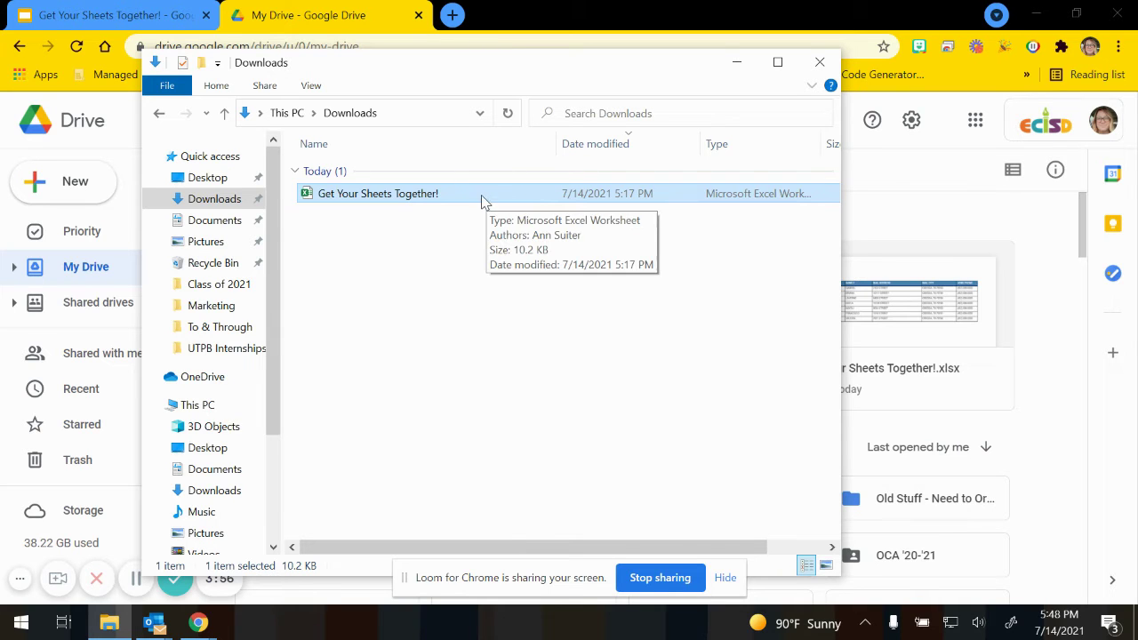
drag(483, 198, 940, 468)
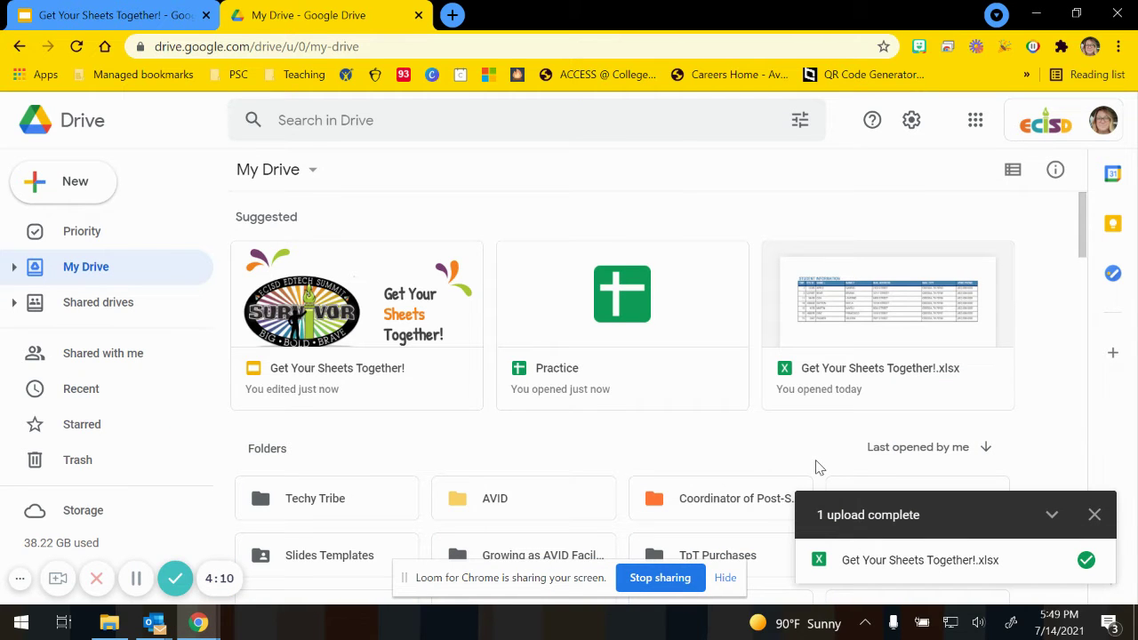
Step: Open the uploaded Get Your Sheets Together!.xlsx from My Drive and save it as a Google Sheets file
scroll(663, 448, down, 4)
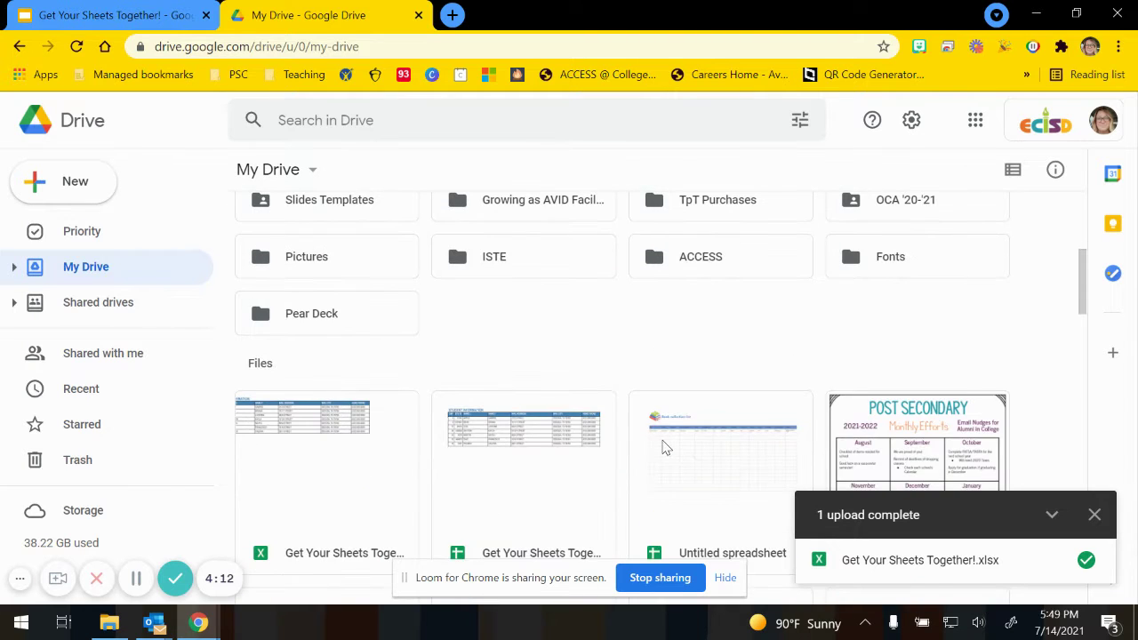
scroll(663, 447, down, 1)
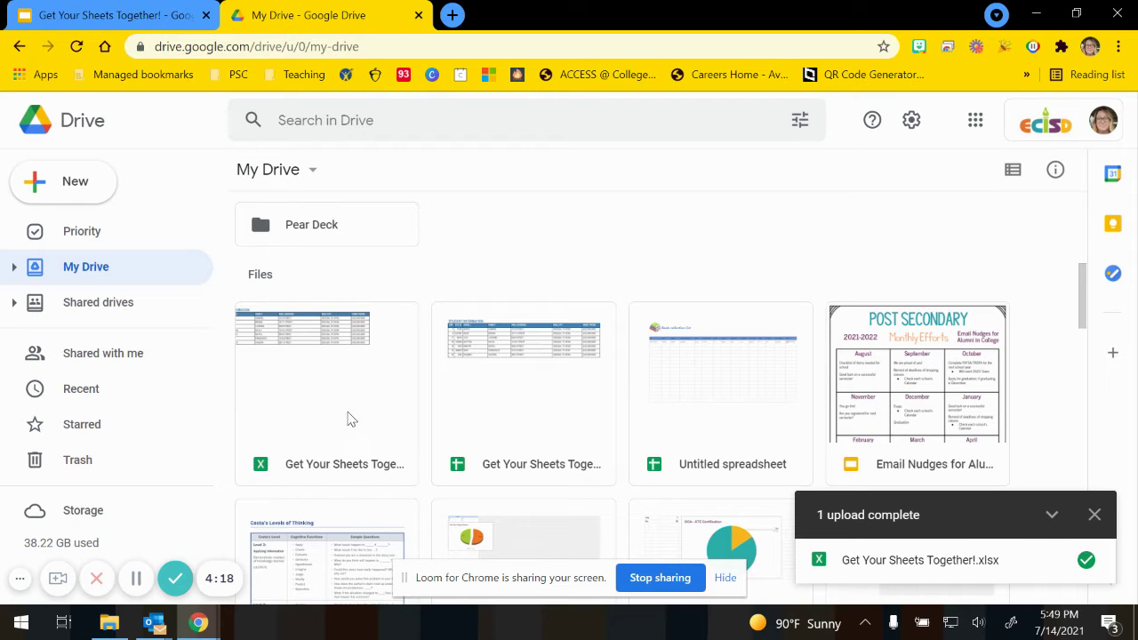
double_click(320, 472)
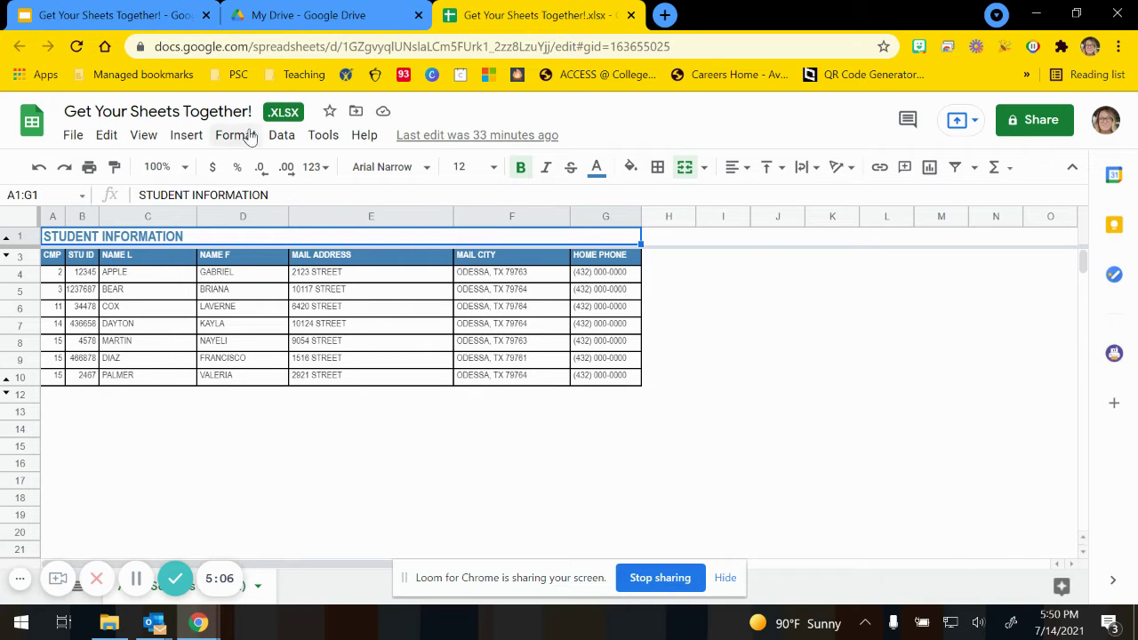
click(77, 141)
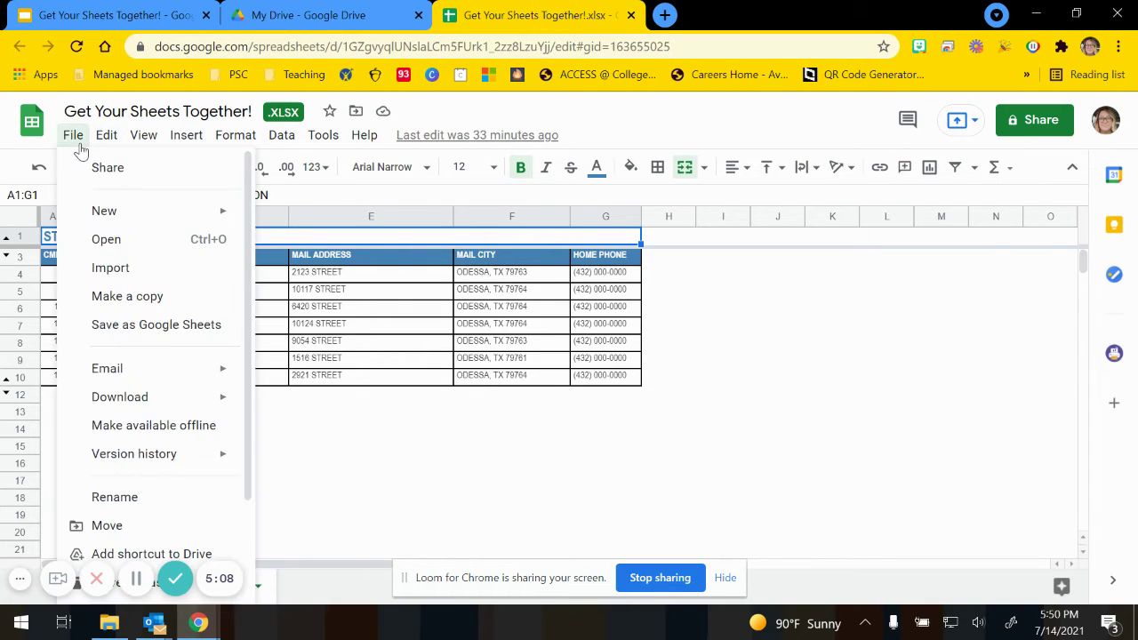
click(153, 325)
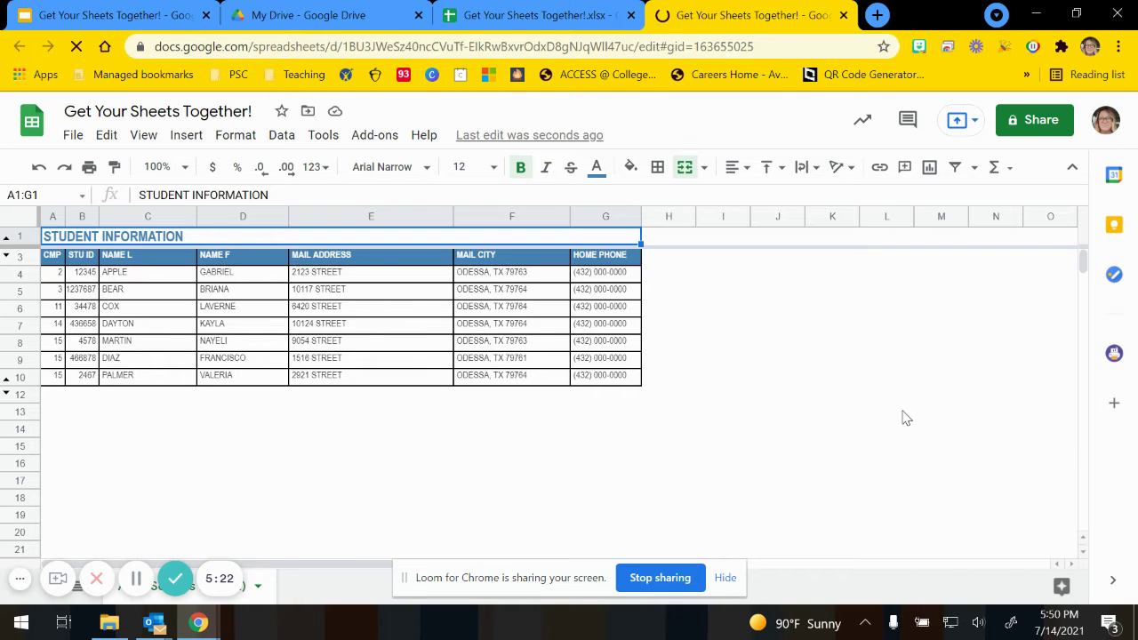
Step: Check My Drive for the converted copy, compare it with the .xlsx version, and close the .xlsx version
click(269, 15)
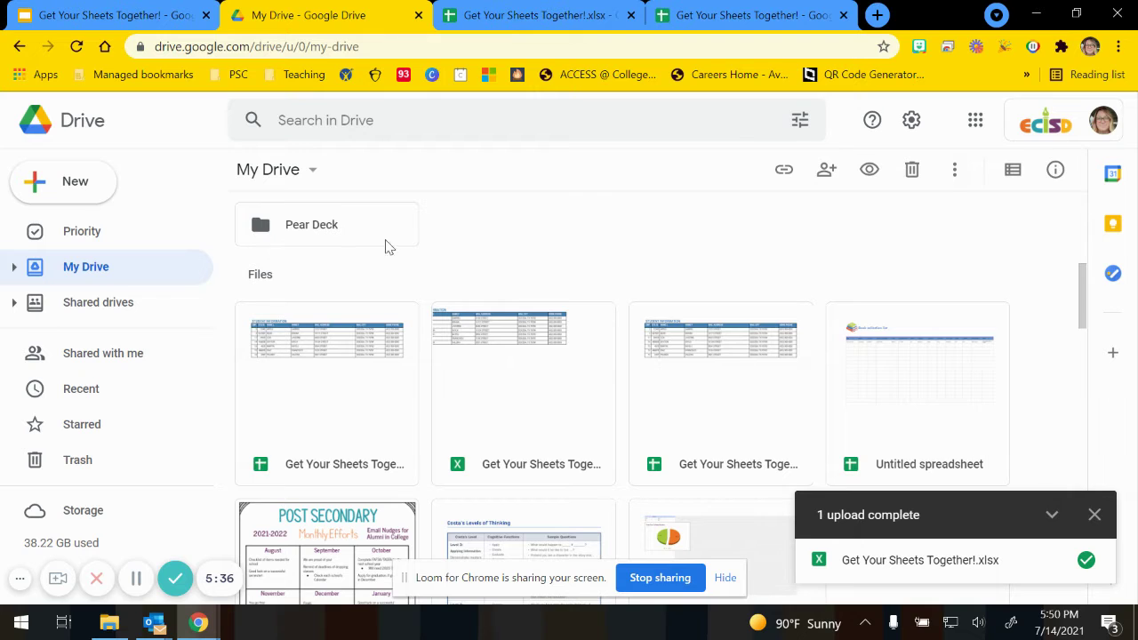
click(754, 11)
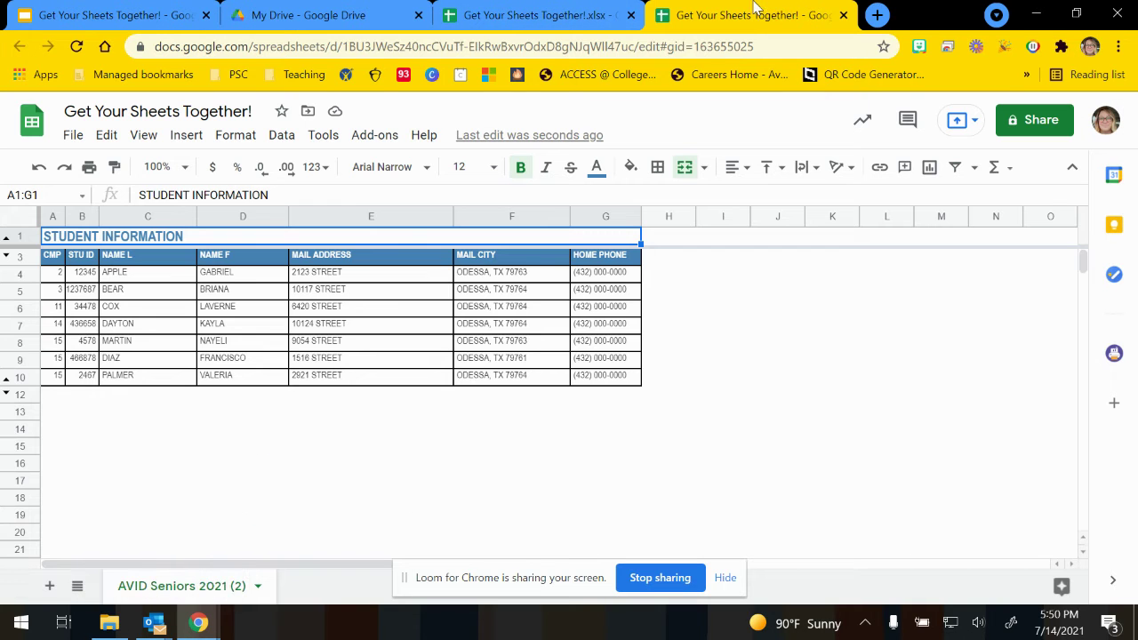
click(585, 11)
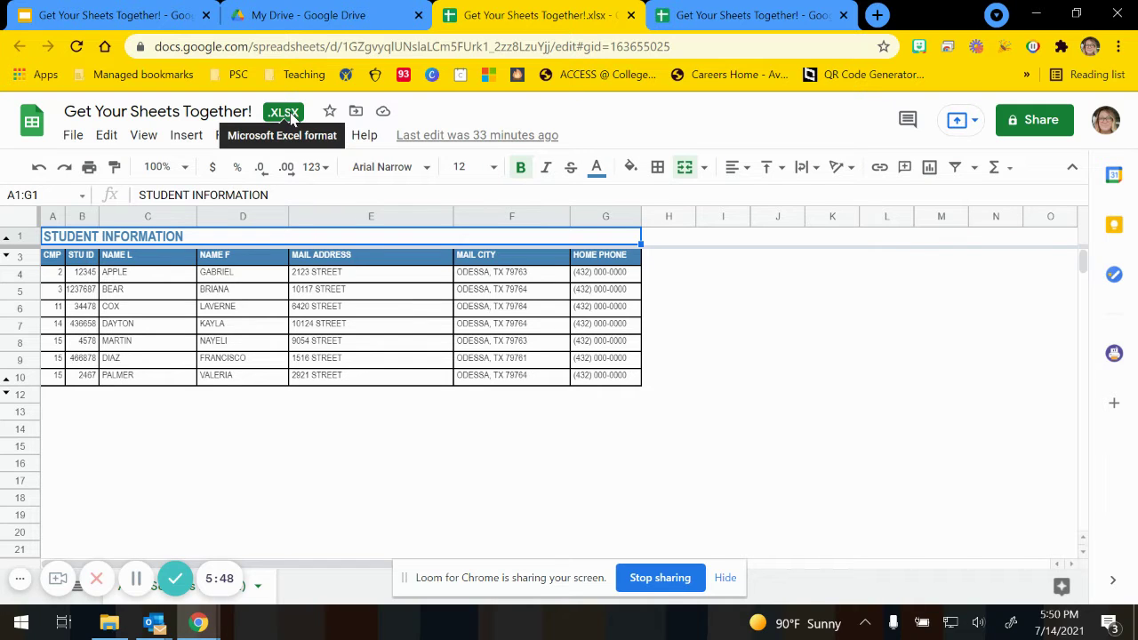
click(631, 15)
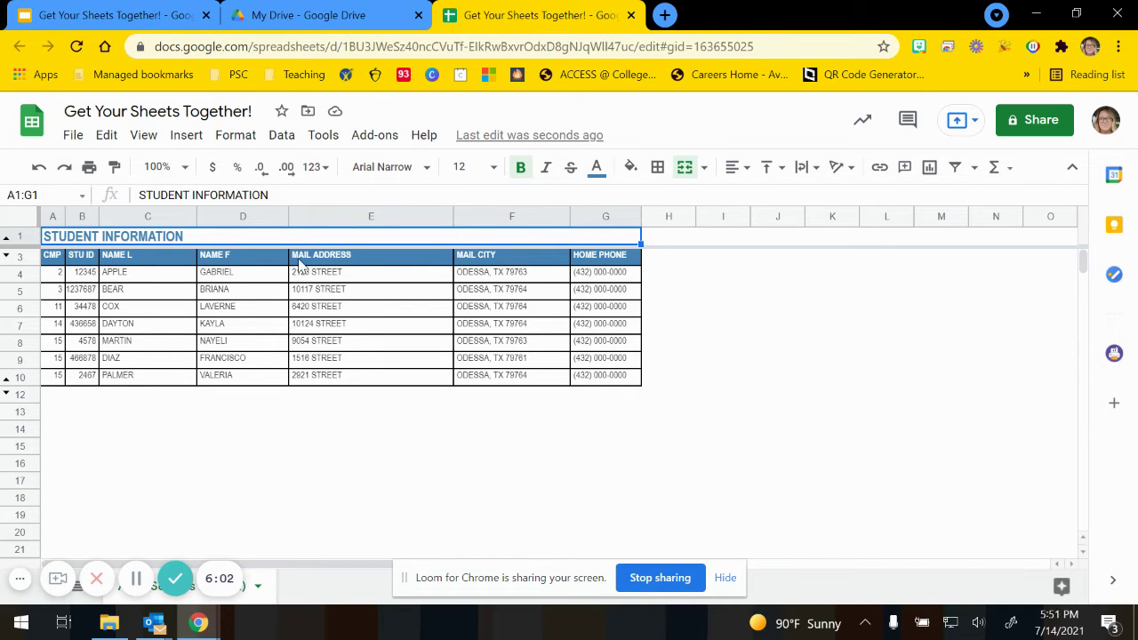
Step: Download the converted Get Your Sheets Together! spreadsheet as a Microsoft Excel (.xlsx) file
click(71, 138)
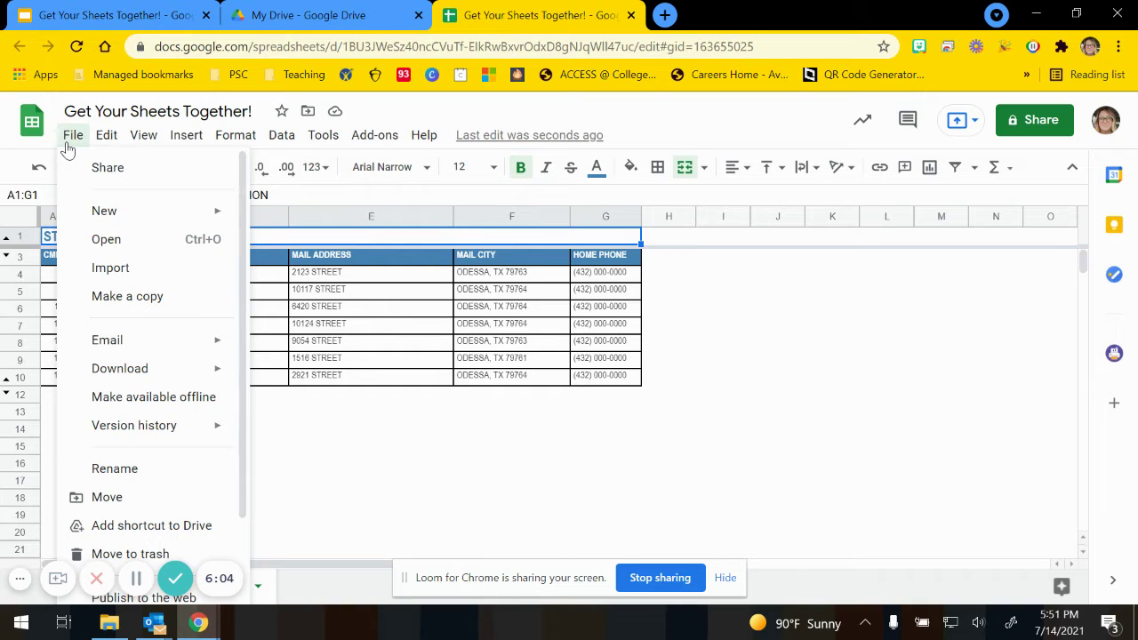
mouse_move(122, 383)
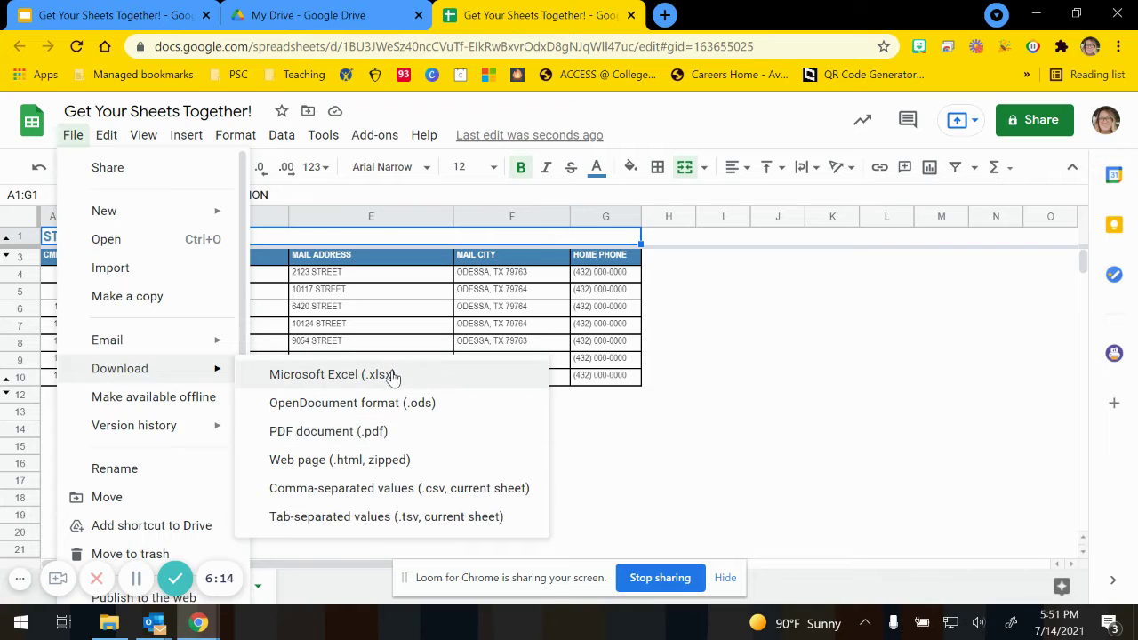
click(338, 385)
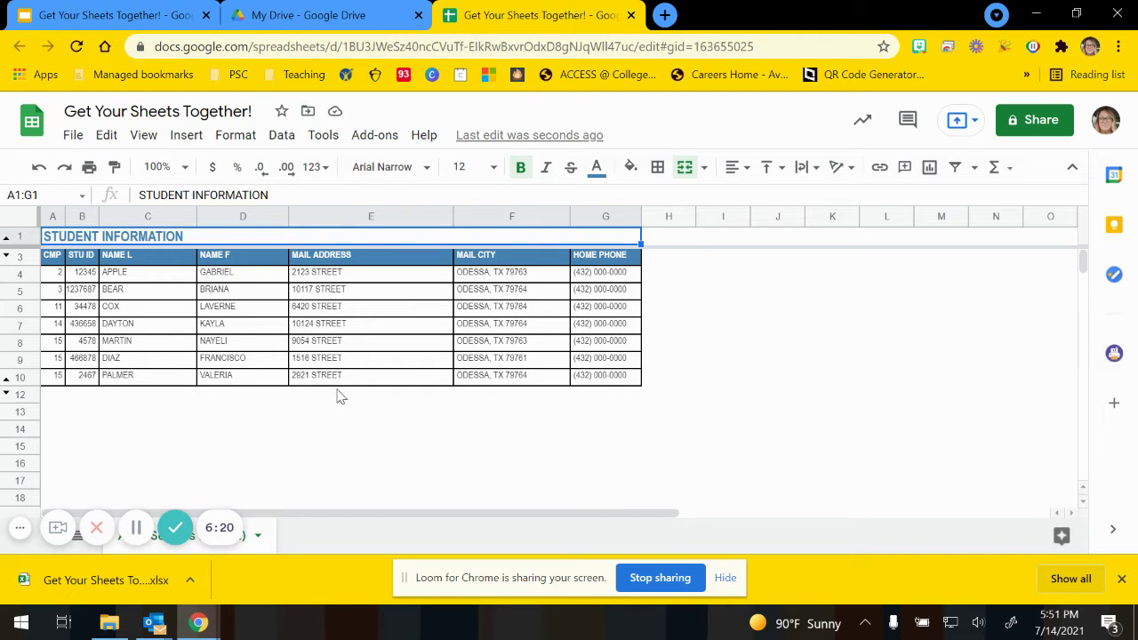
Step: Open the downloaded workbook in Excel, enable editing, and close Excel
click(101, 583)
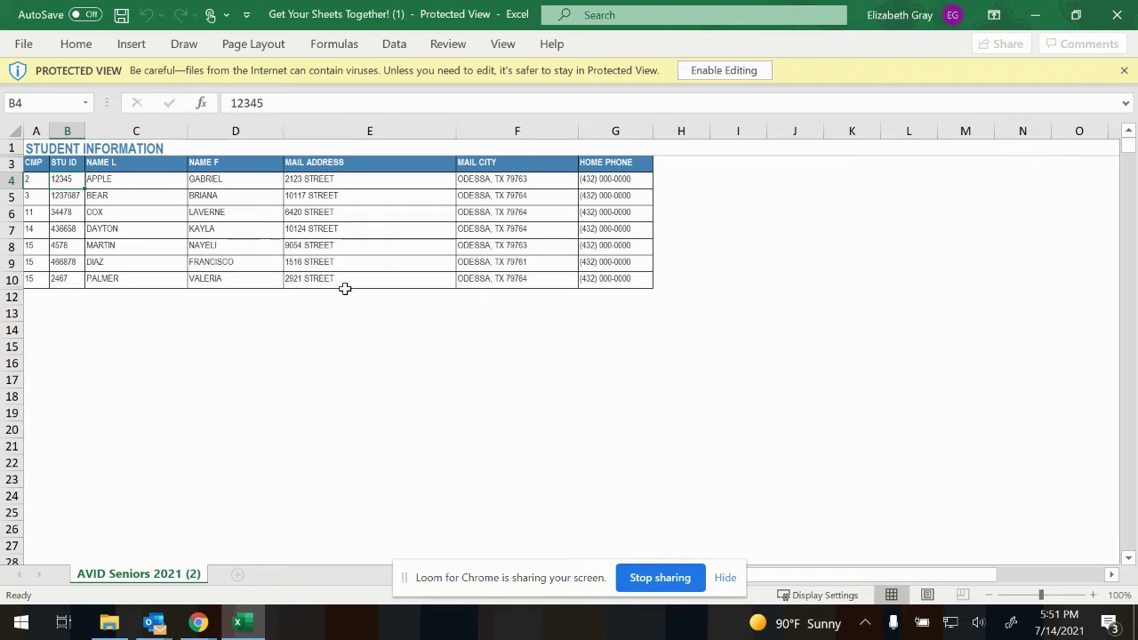
click(728, 72)
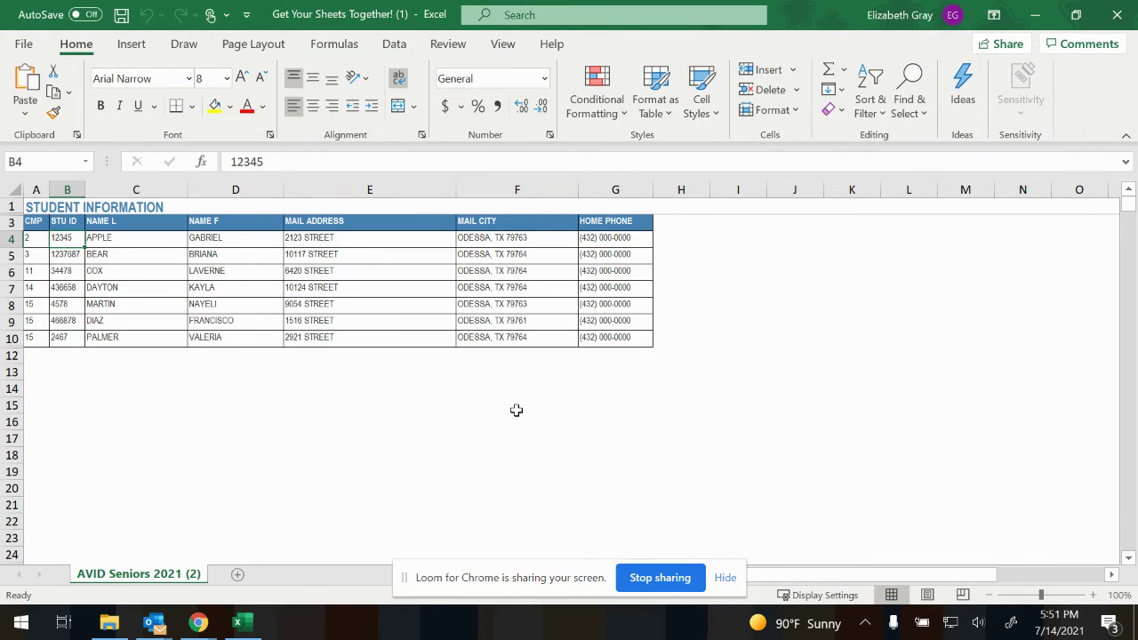
click(1116, 12)
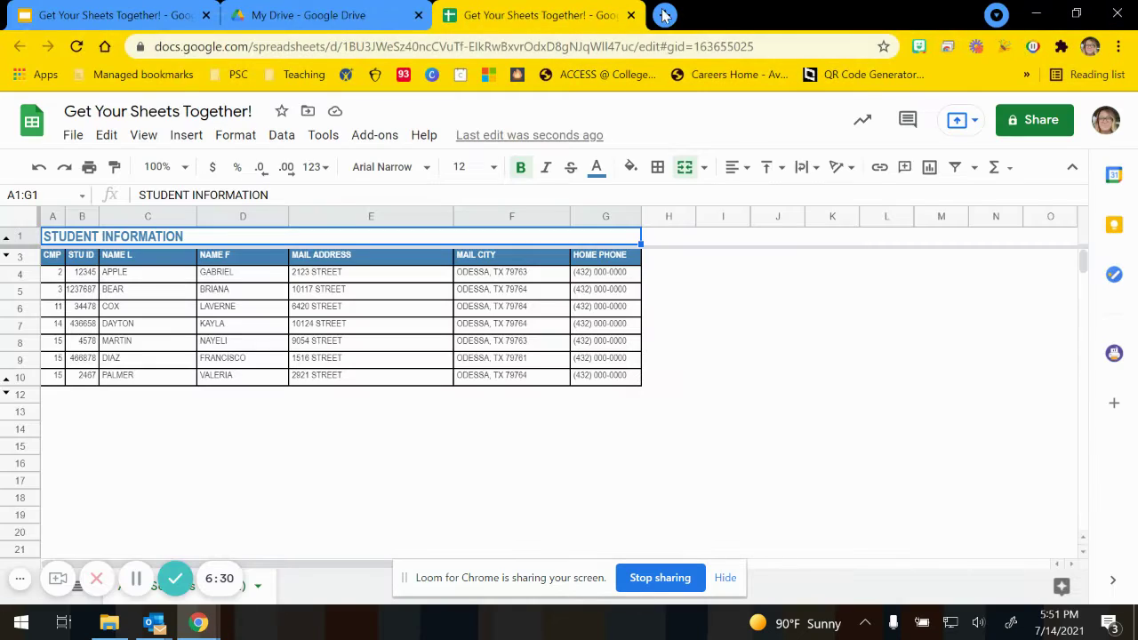
Step: Close the spreadsheet and Drive tabs and advance the presentation to the slide explaining the Sheets toolbar icons
click(634, 15)
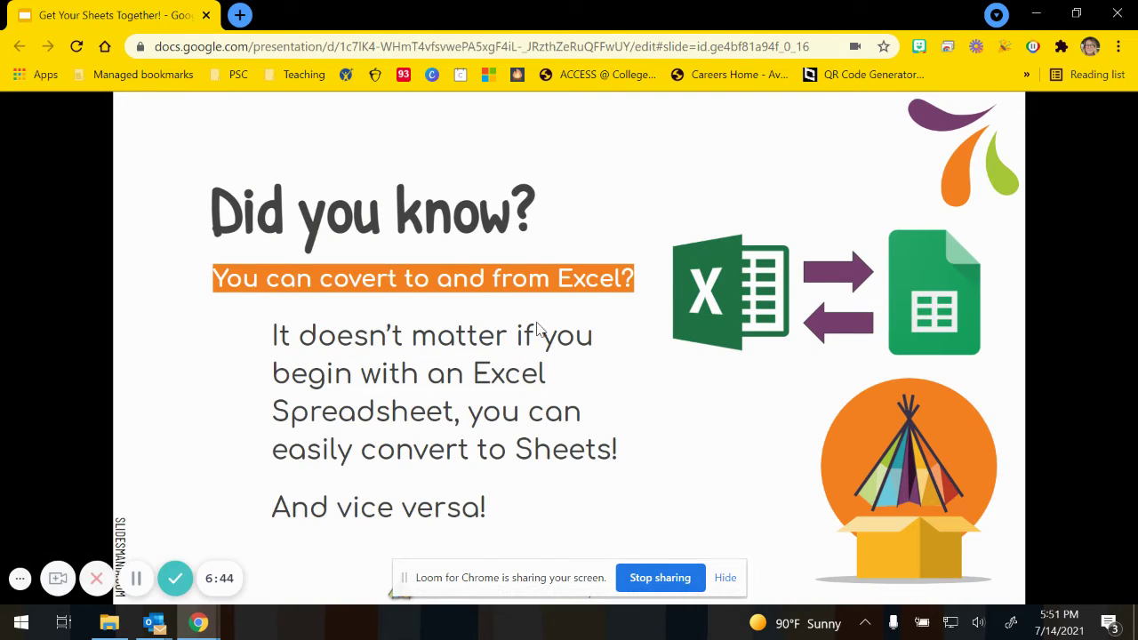
click(563, 338)
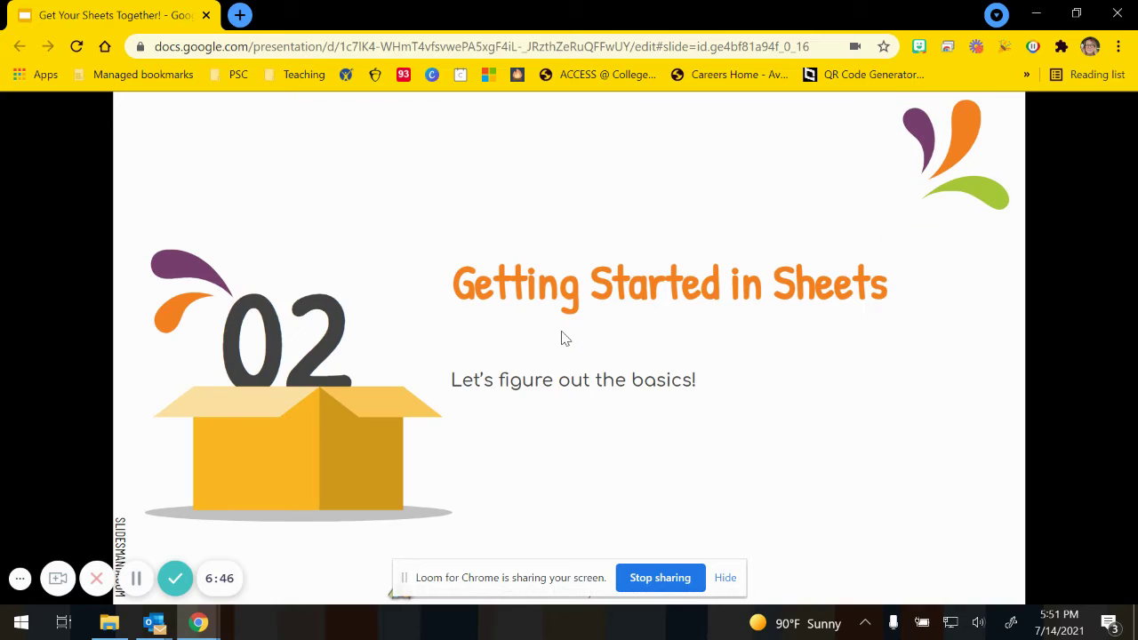
click(702, 348)
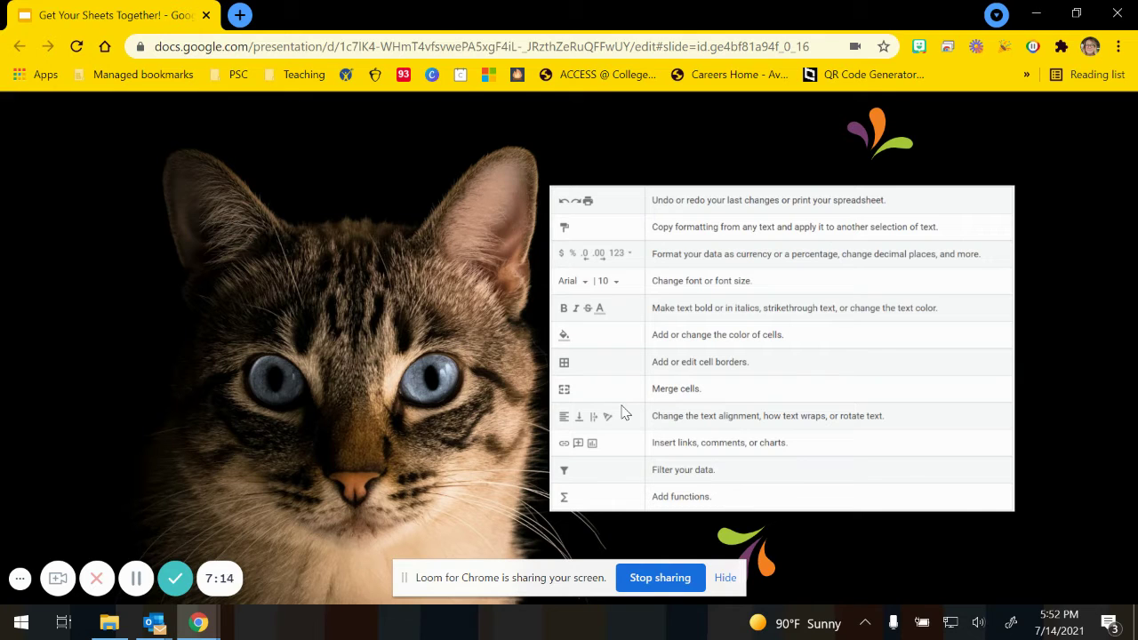
click(239, 15)
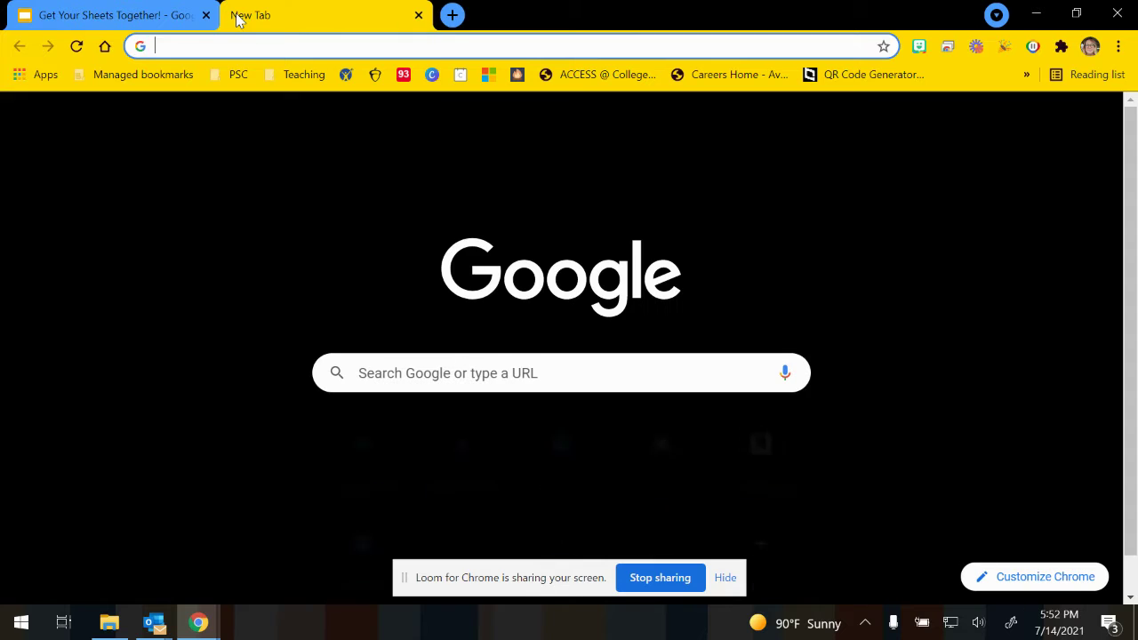
click(418, 15)
right_click(286, 13)
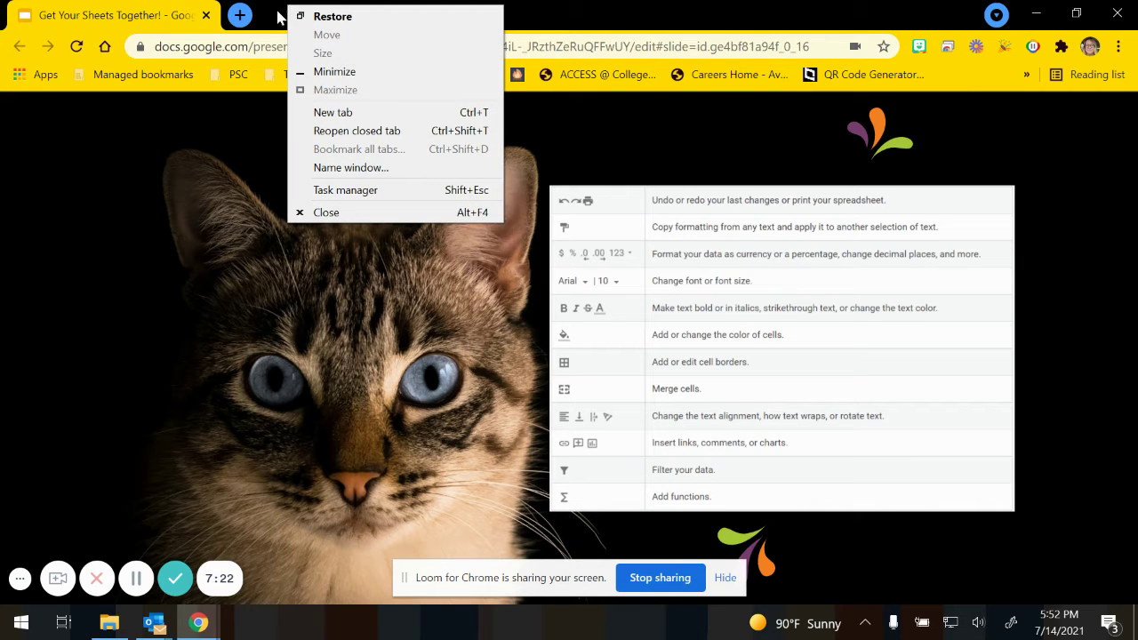
click(281, 16)
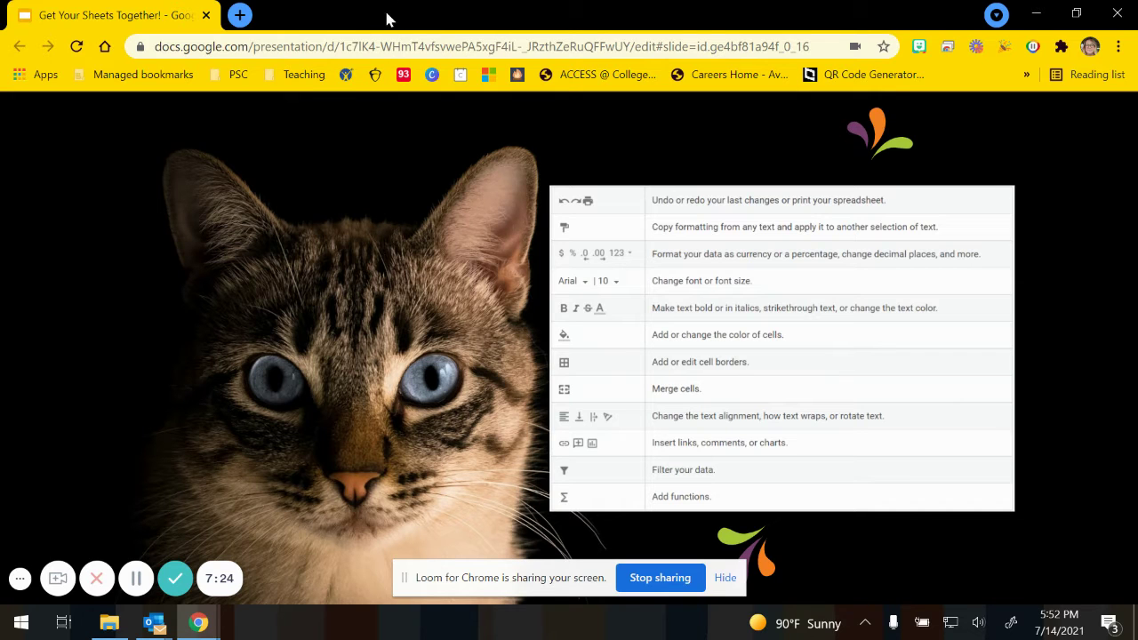
Step: Reopen the closed My Drive tab and open the Get Your Sheets Together! Google Sheets spreadsheet from it
right_click(294, 11)
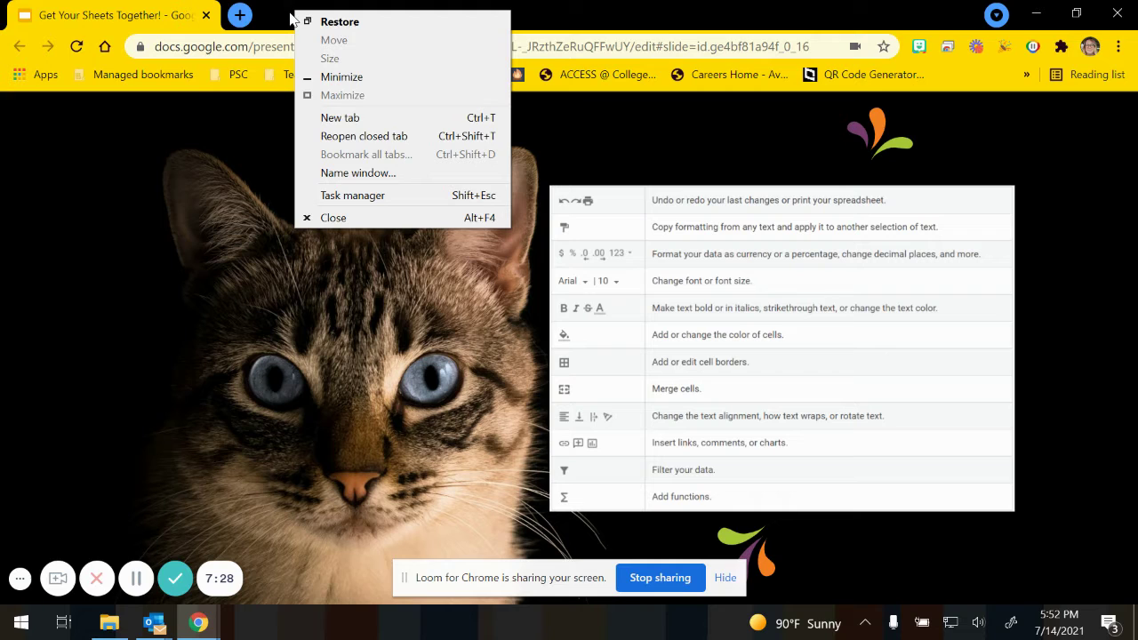
click(413, 135)
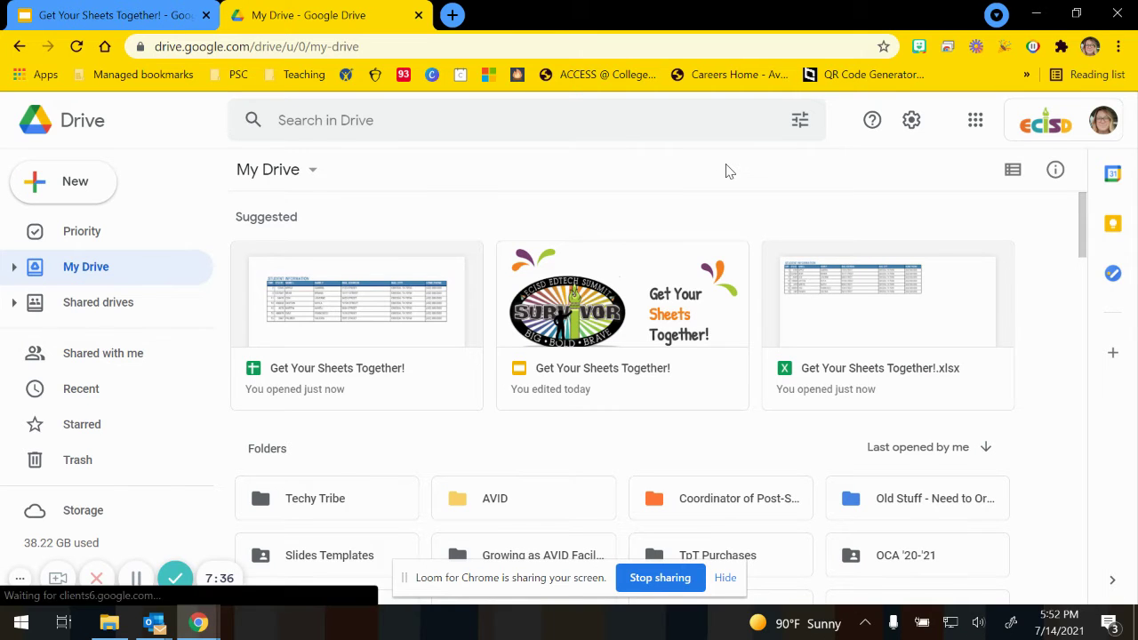
right_click(546, 22)
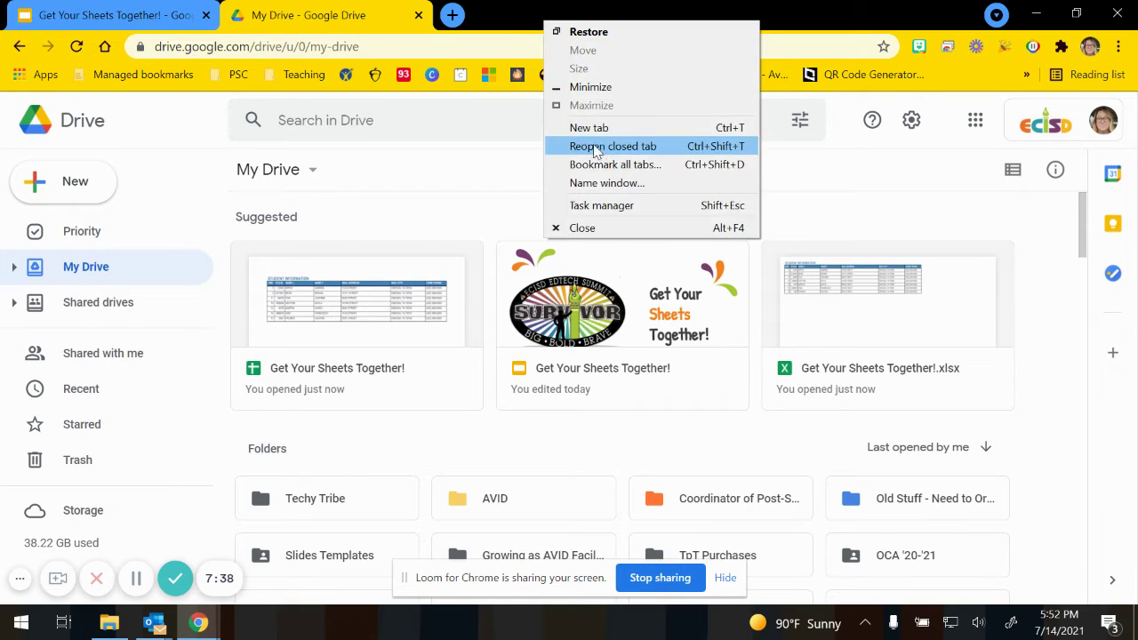
click(298, 458)
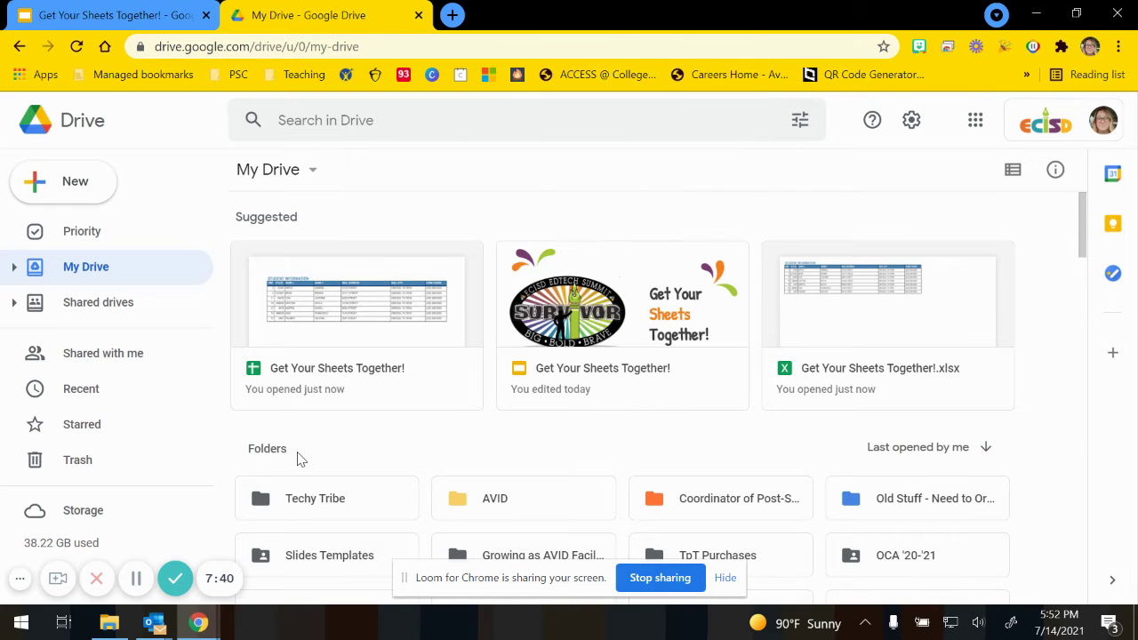
double_click(311, 373)
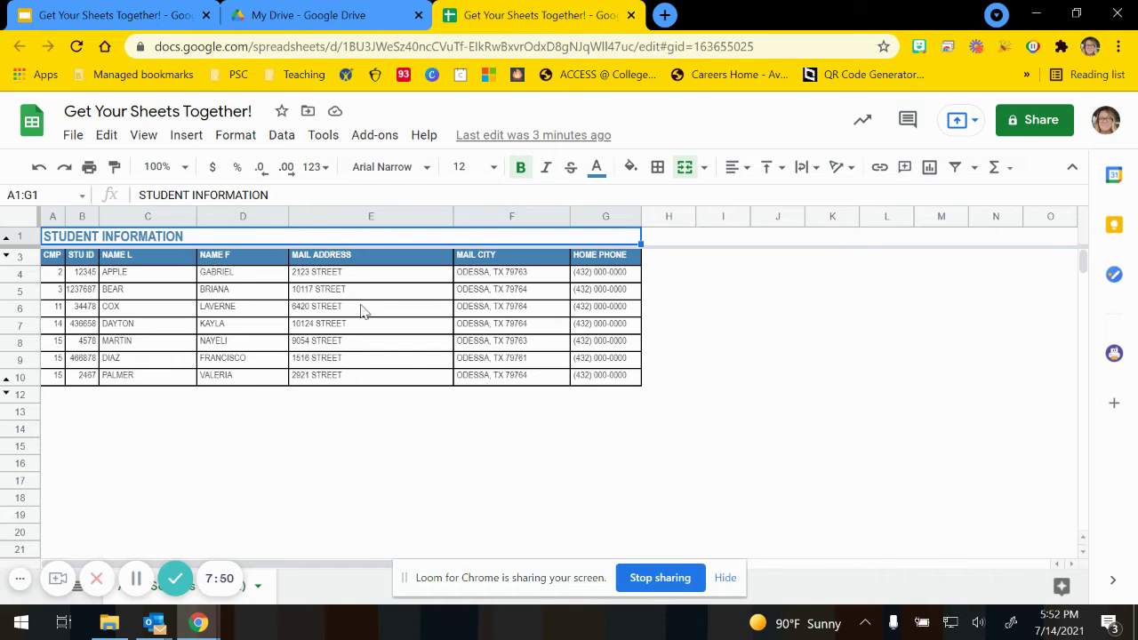
Step: Move the spreadsheet from My Drive into the Techy Tribe folder and dismiss the notification
click(308, 114)
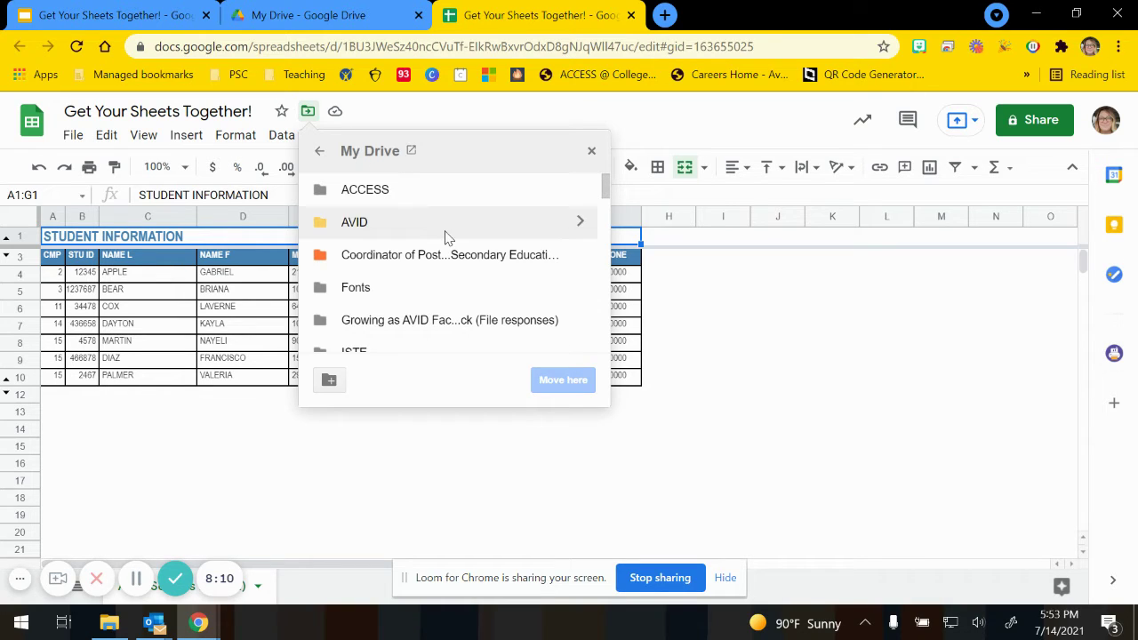
scroll(445, 238, down, 3)
scroll(444, 240, down, 3)
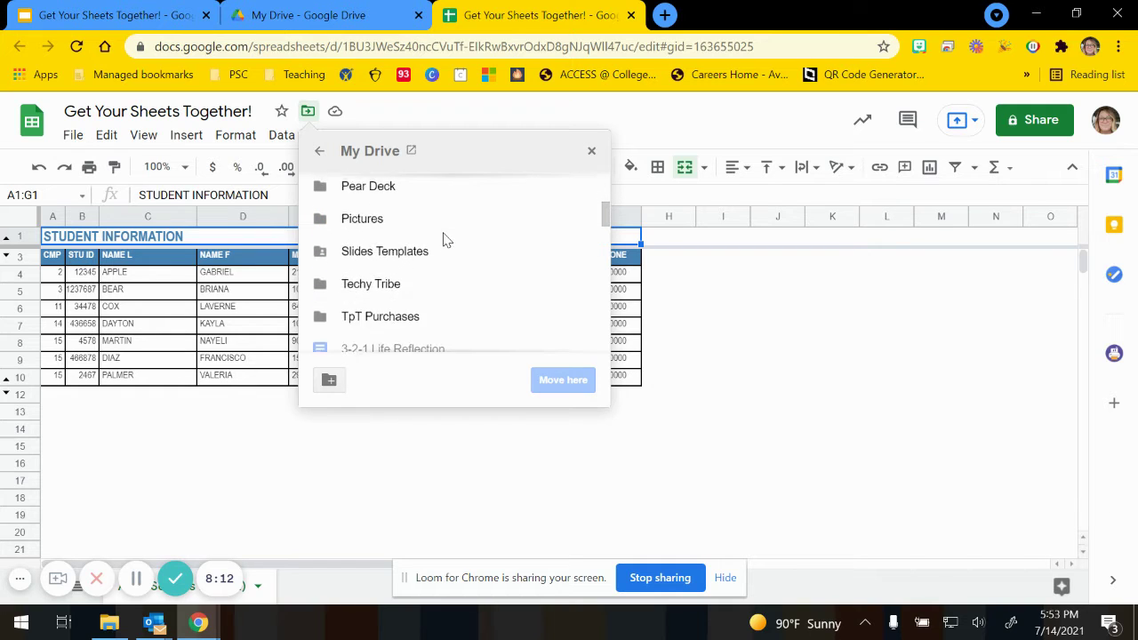
click(369, 282)
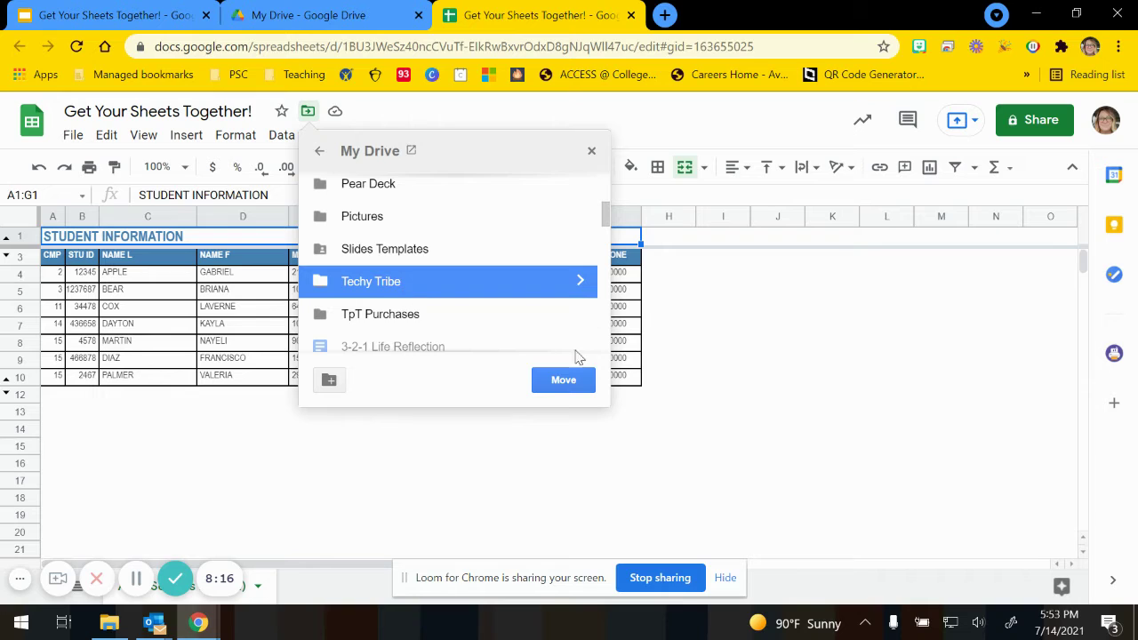
click(564, 380)
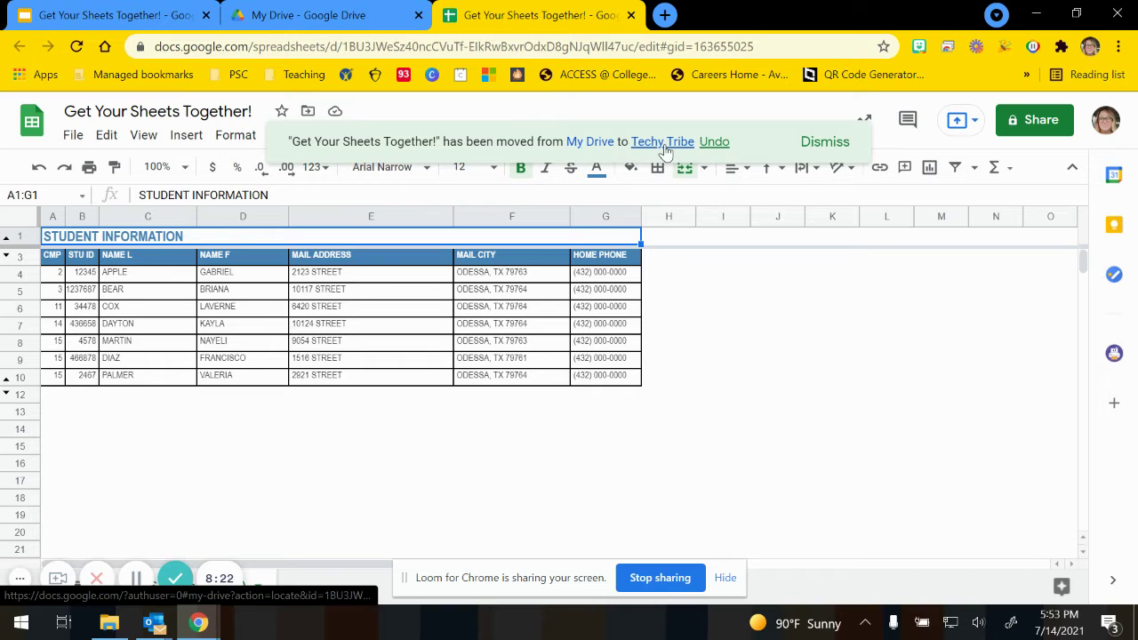
click(804, 145)
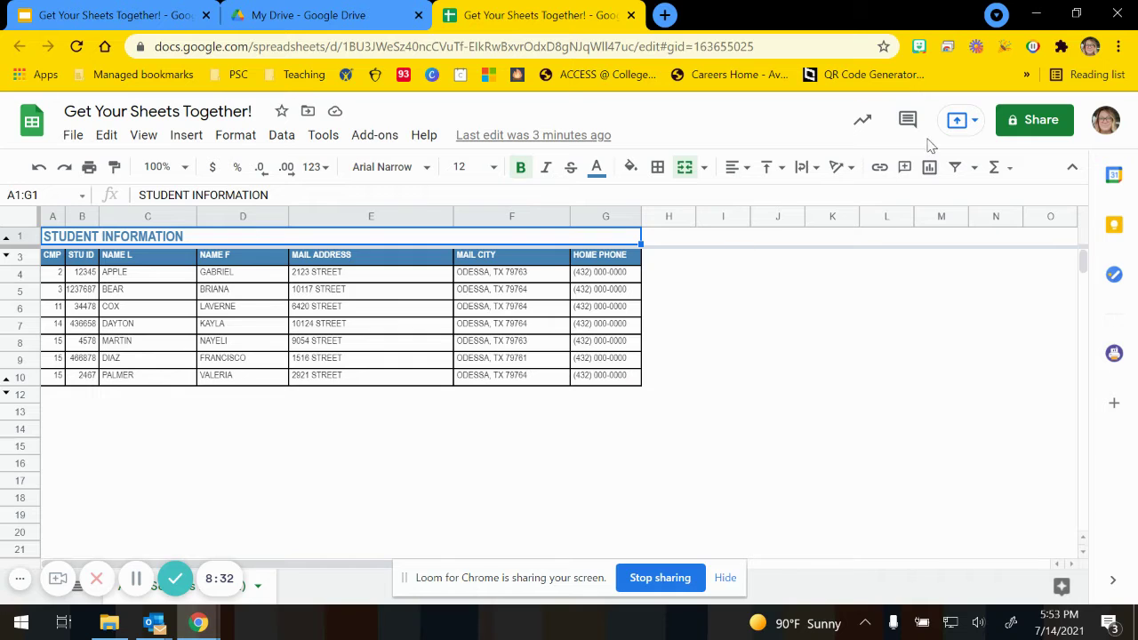
Step: Start sharing the spreadsheet, add a colleague from the contact suggestions, and give them the Viewer role
click(1032, 119)
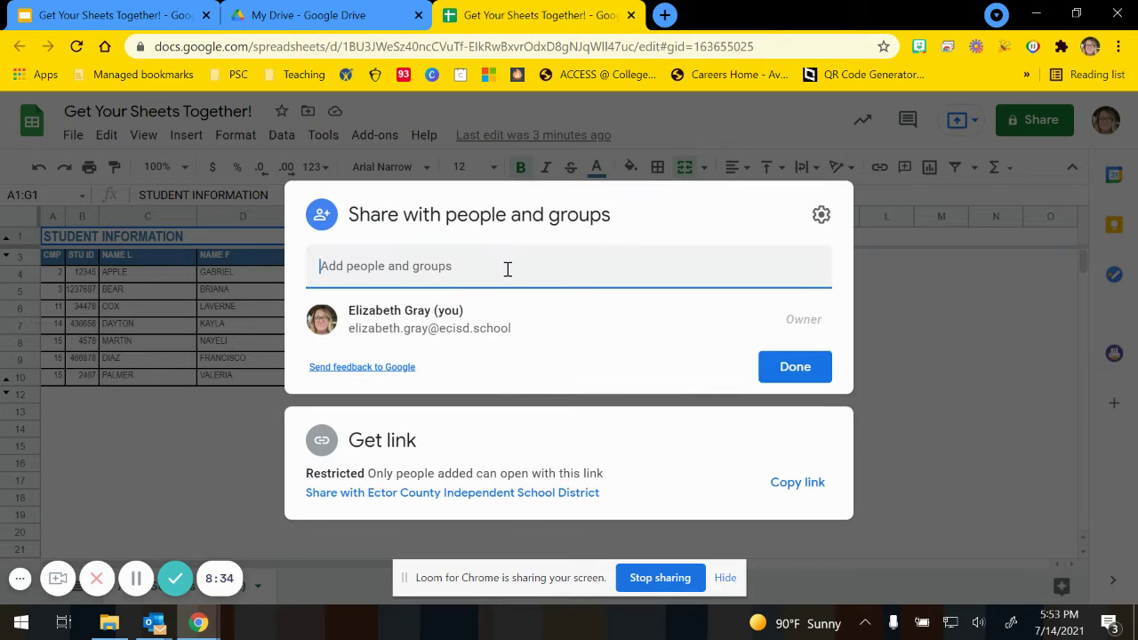
click(399, 265)
text(sar)
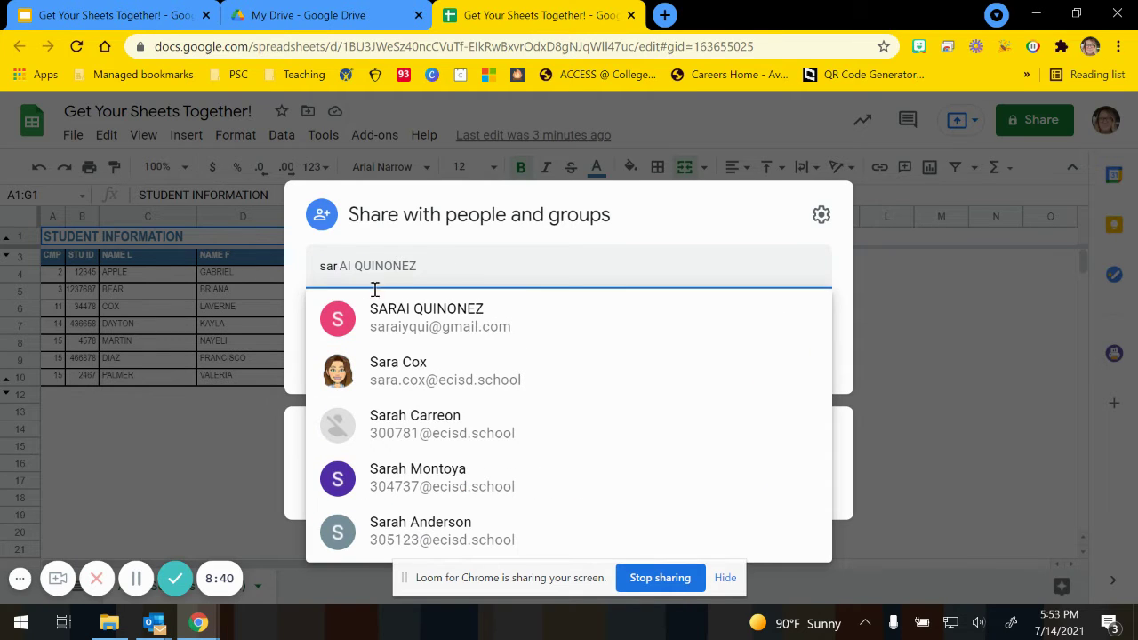
click(384, 381)
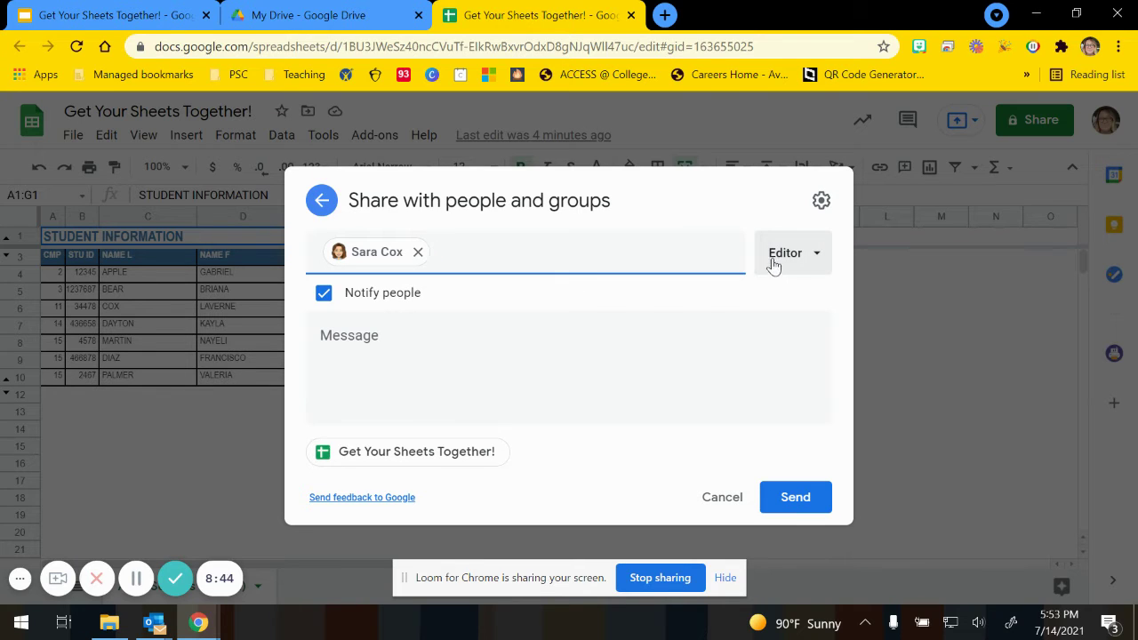
click(805, 262)
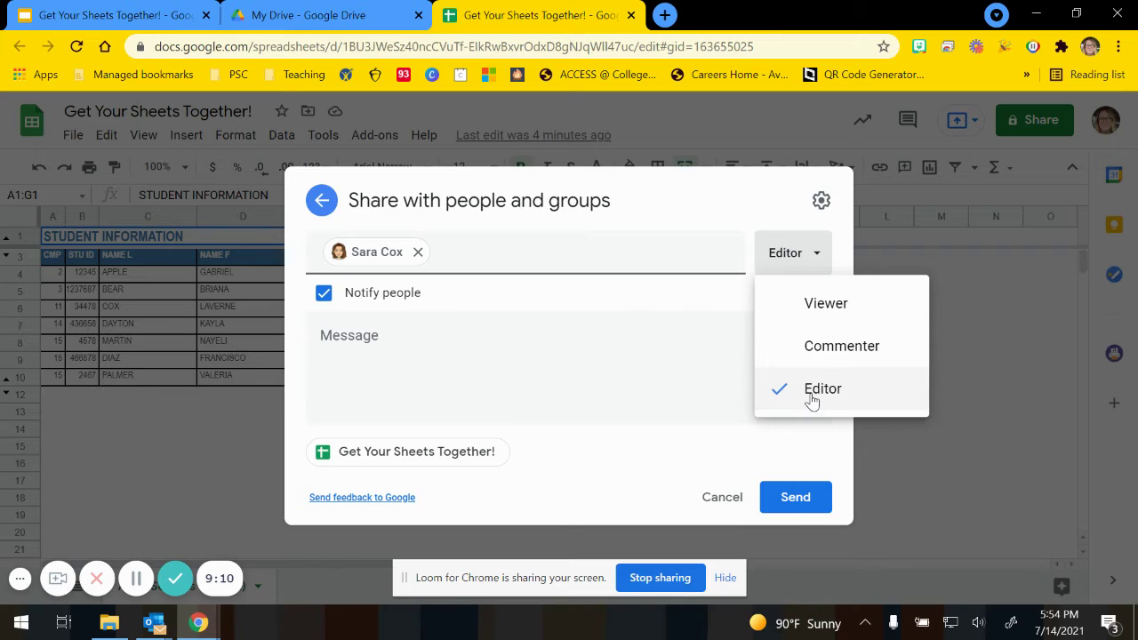
click(778, 302)
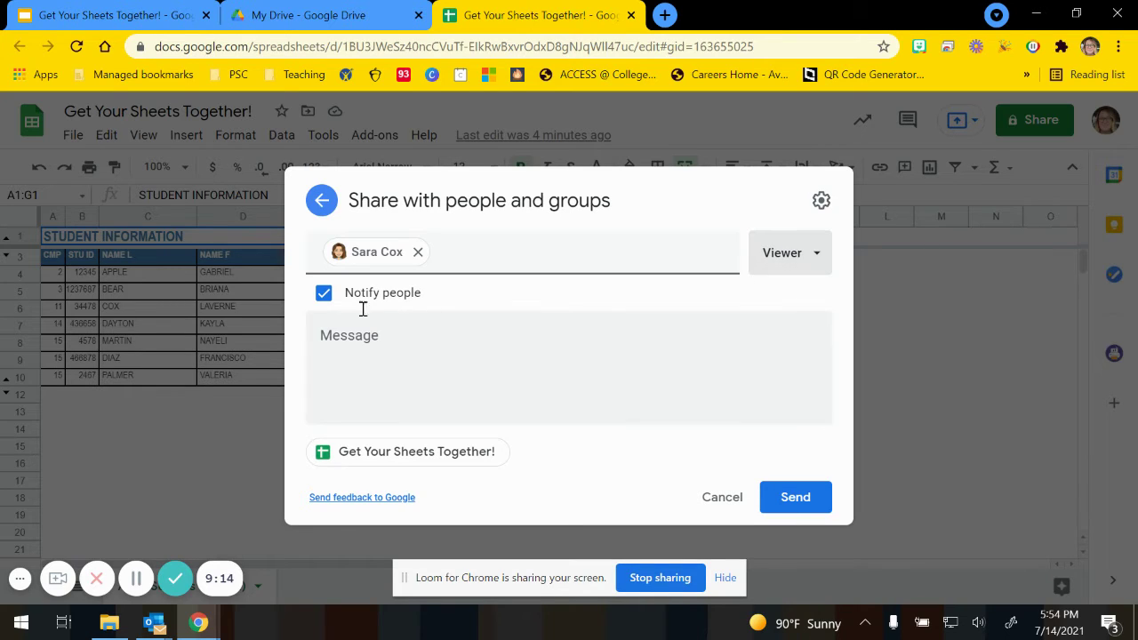
Step: Turn the invitation's Notify people option off and back on, and remove the colleague from the recipients
click(324, 293)
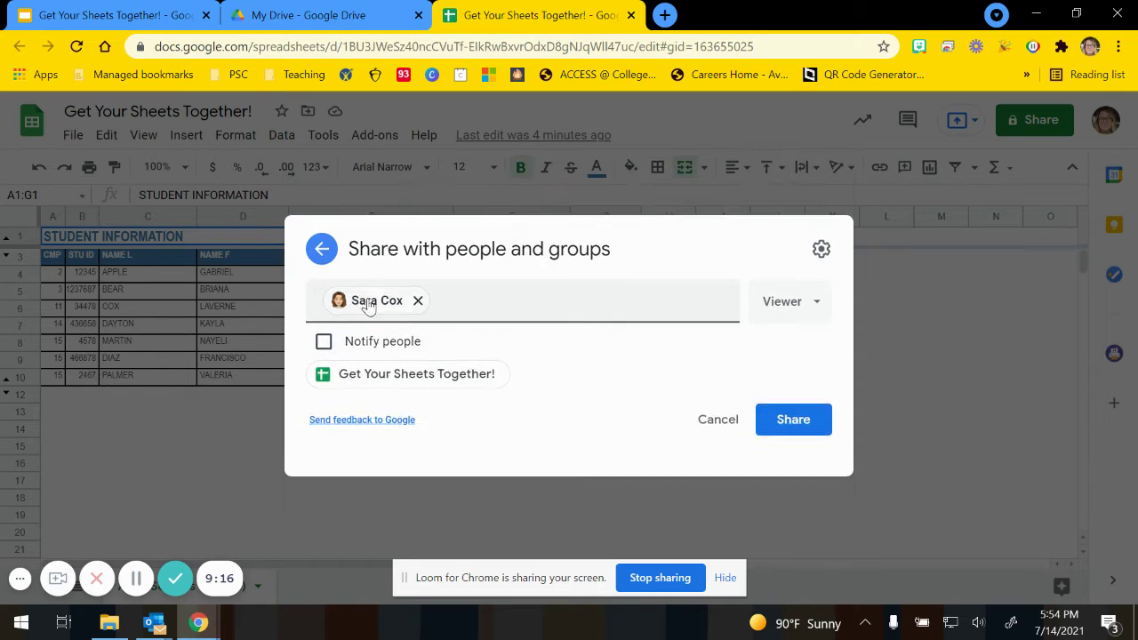
click(324, 356)
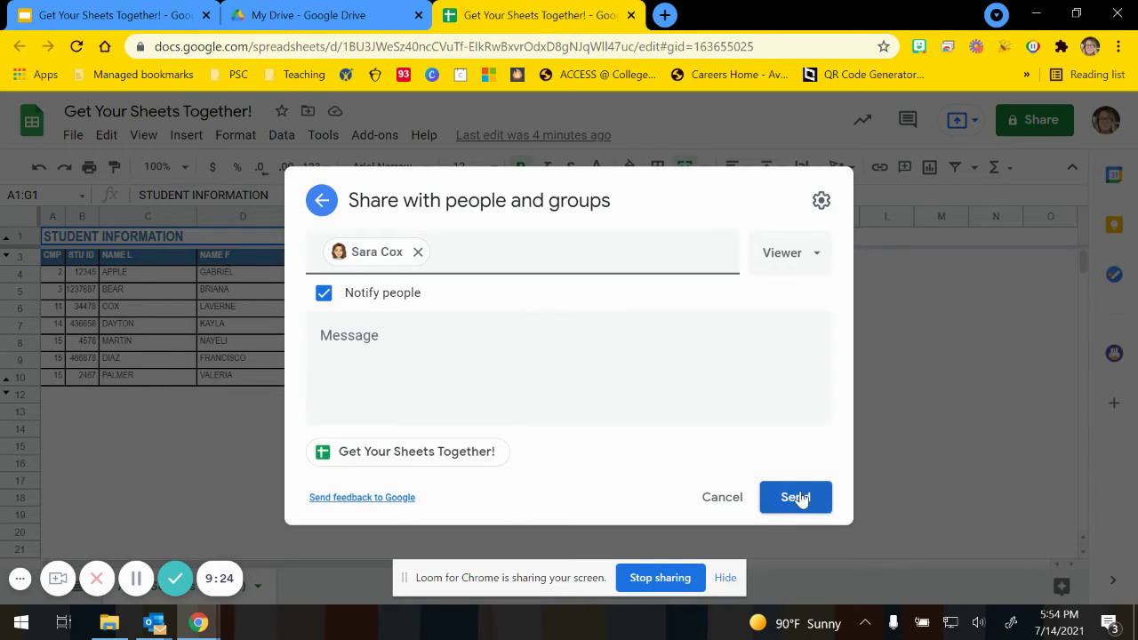
click(418, 252)
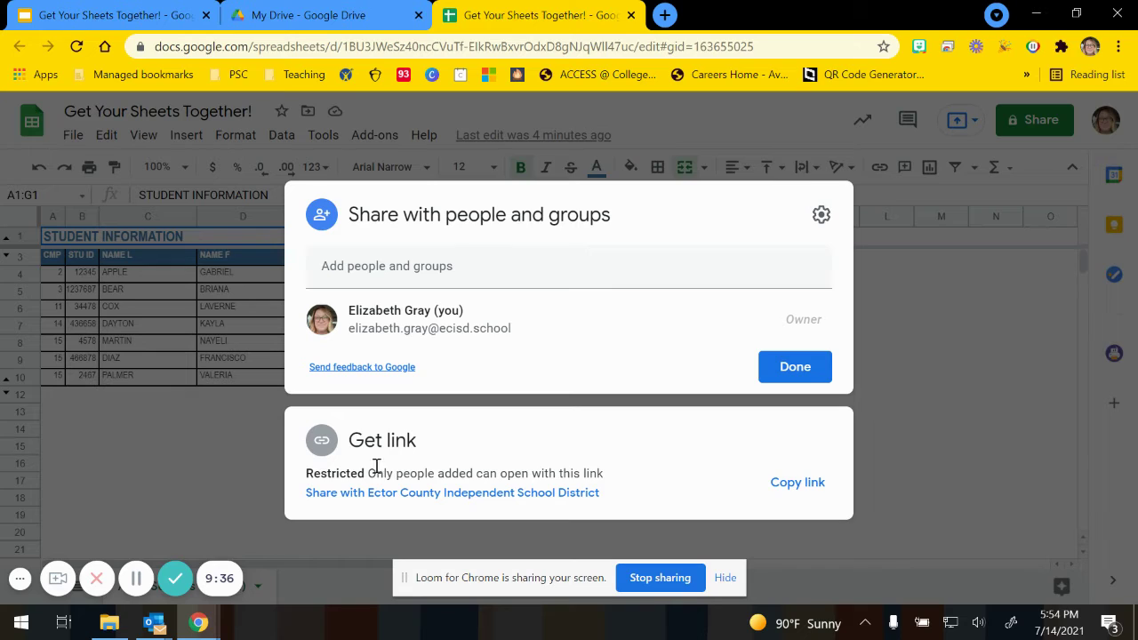
Step: Enable link sharing for Ector County Independent School District and widen it to Anyone with the link, keeping the Viewer role
click(454, 494)
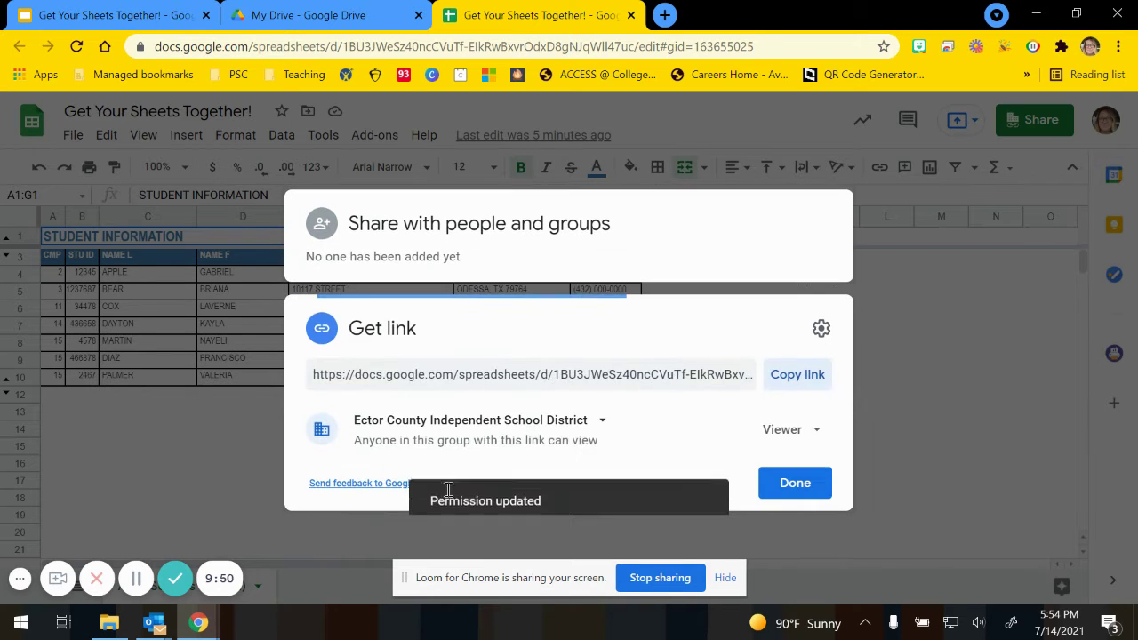
click(471, 427)
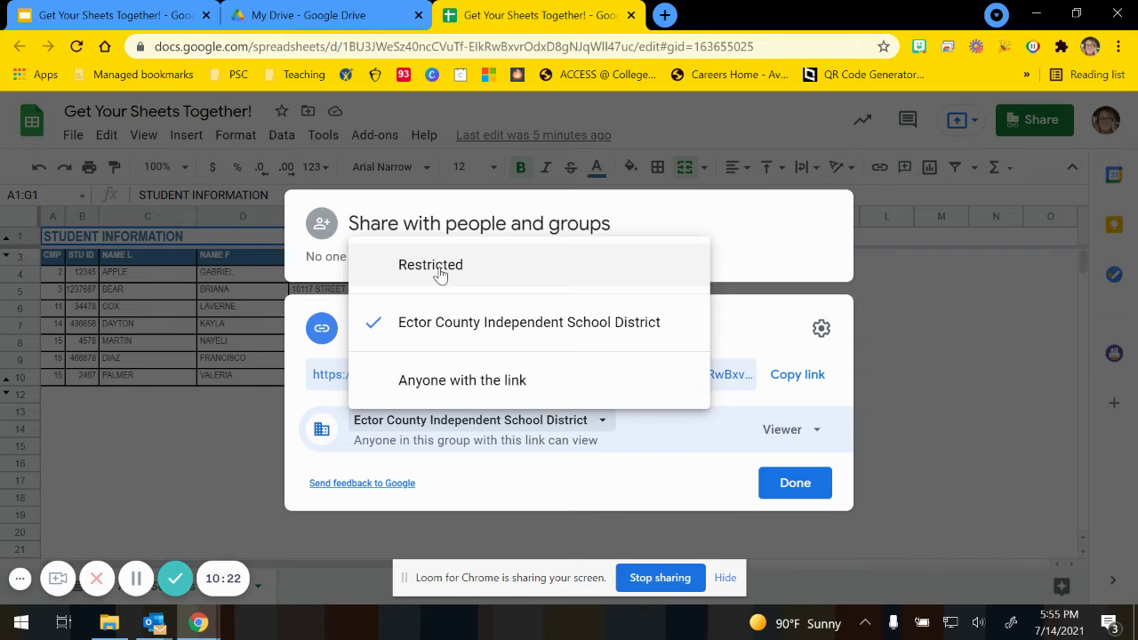
click(469, 379)
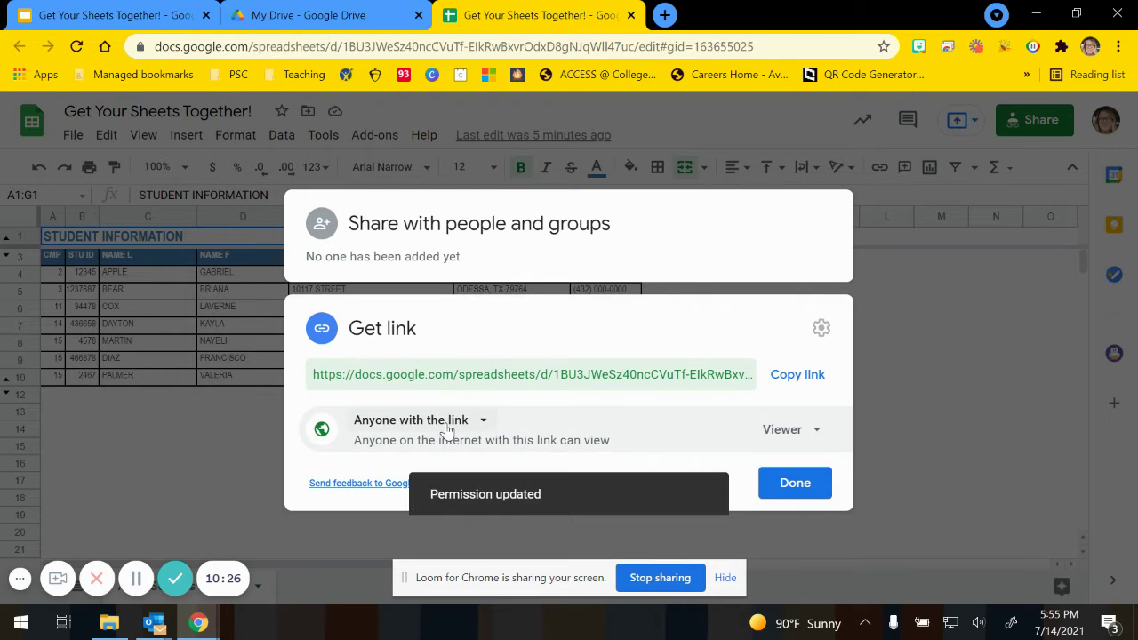
click(784, 431)
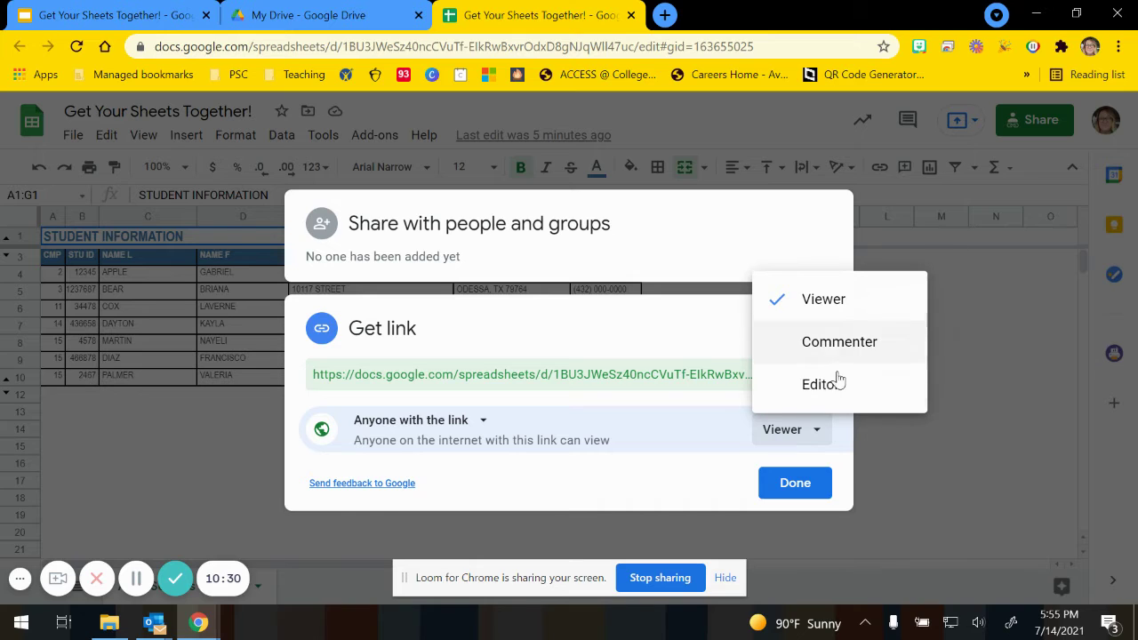
click(703, 488)
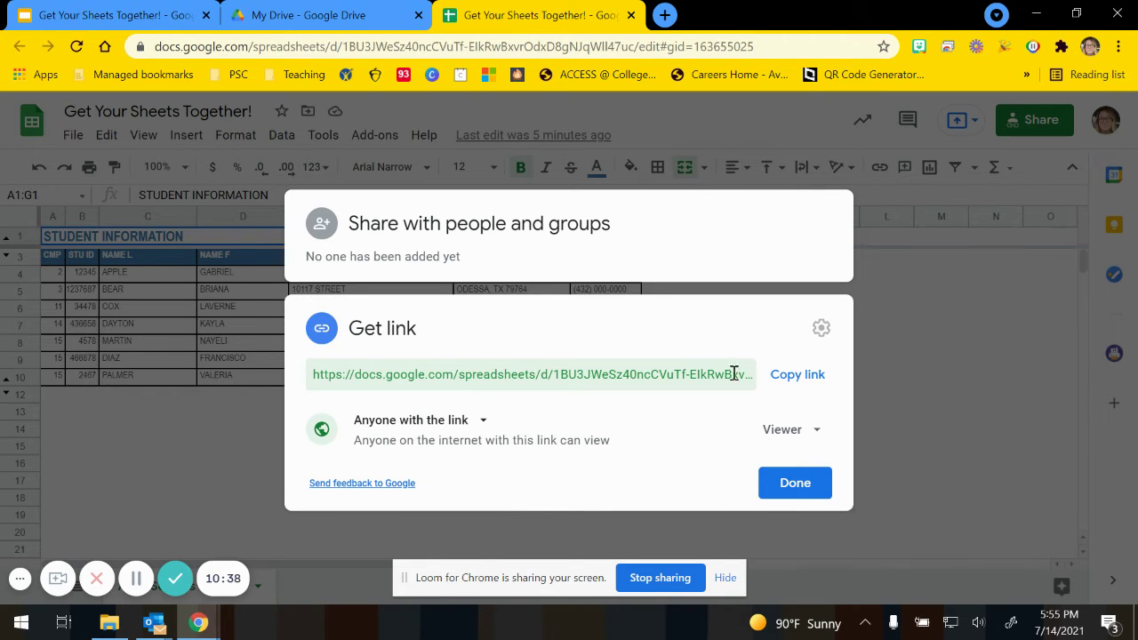
Step: Copy the sharing link and load it in a new tab with its edit?usp=sharing ending replaced by copy
click(789, 378)
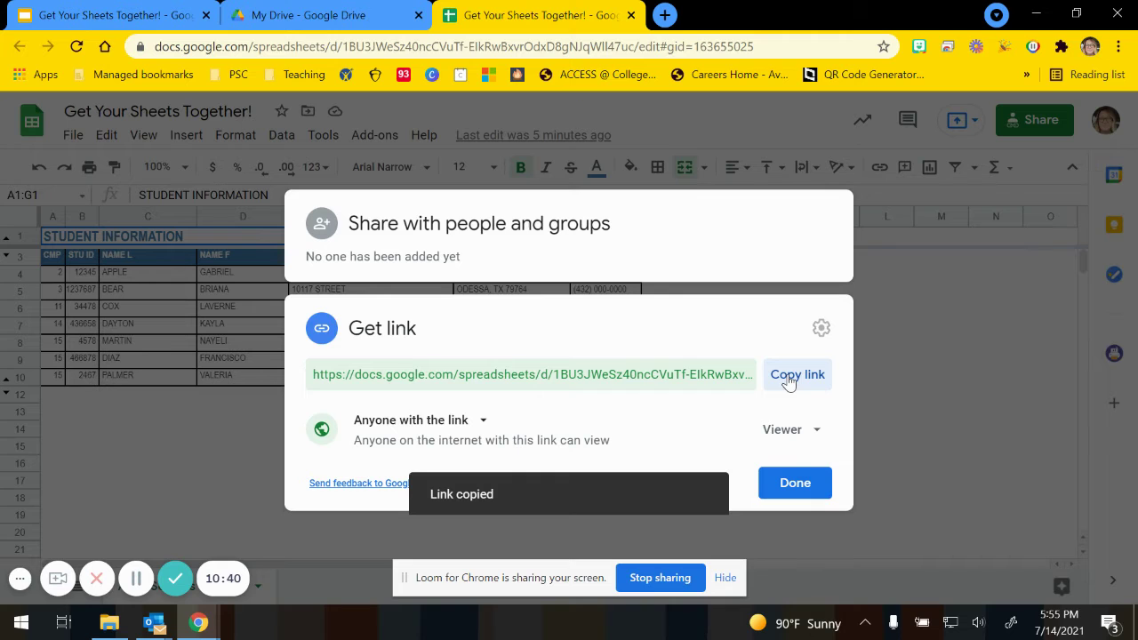
click(667, 16)
click(681, 44)
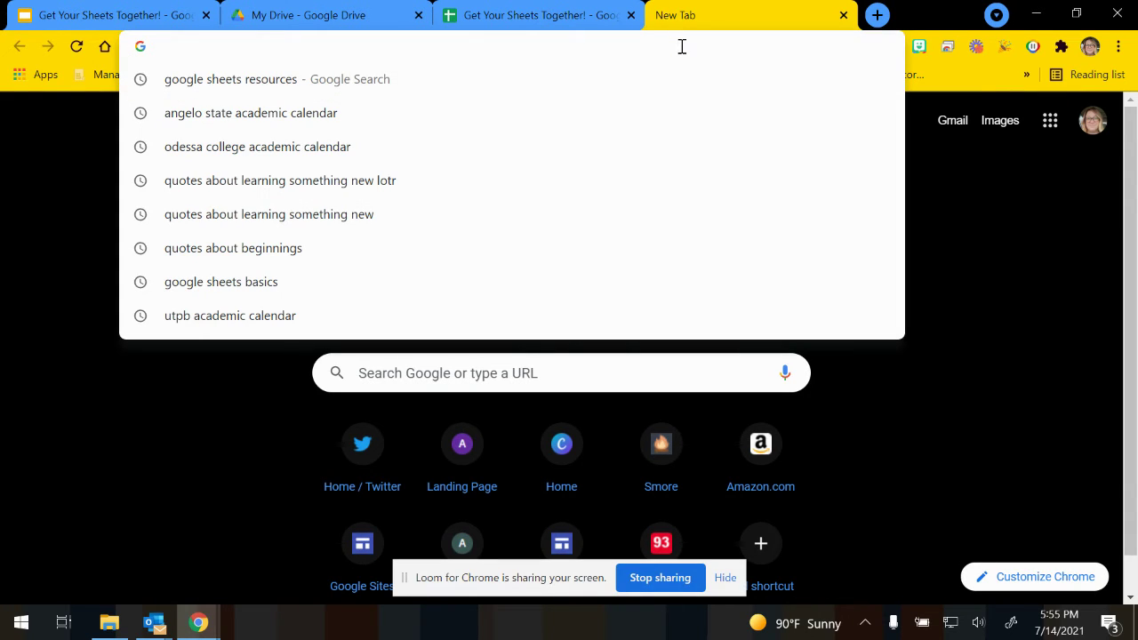
key(ctrl+v)
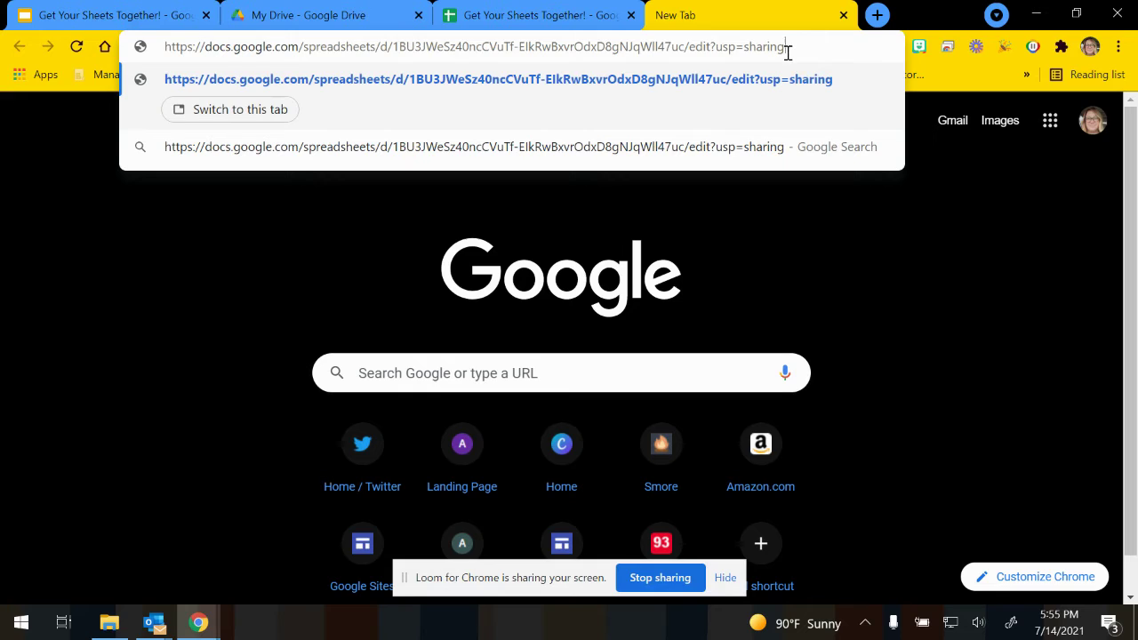
drag(786, 49, 688, 50)
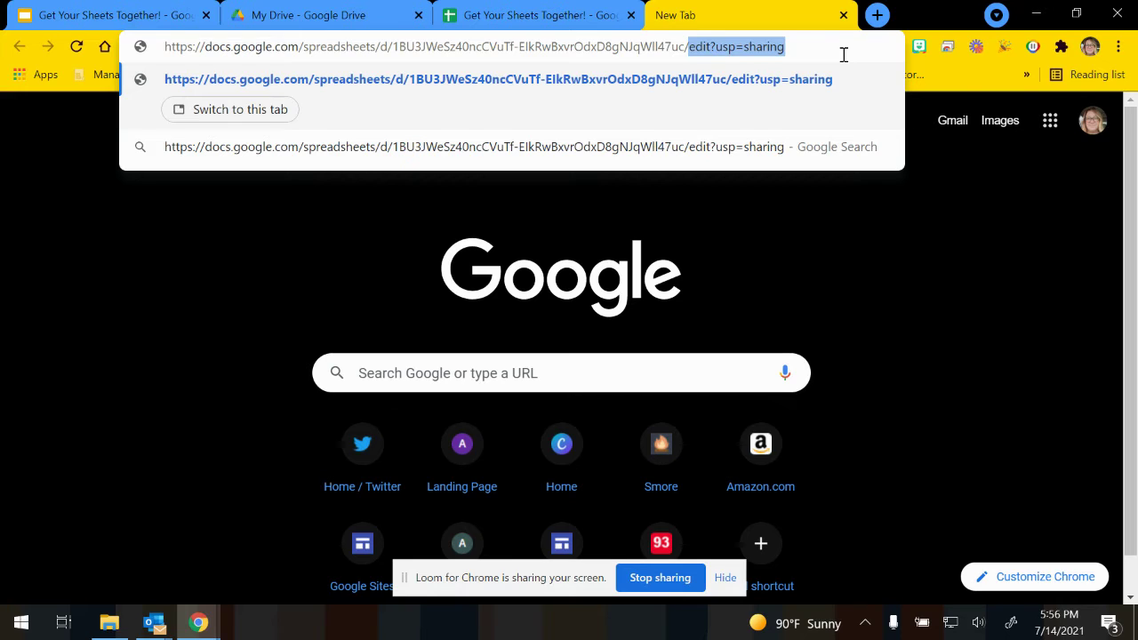
key(BackSpace)
text(copy)
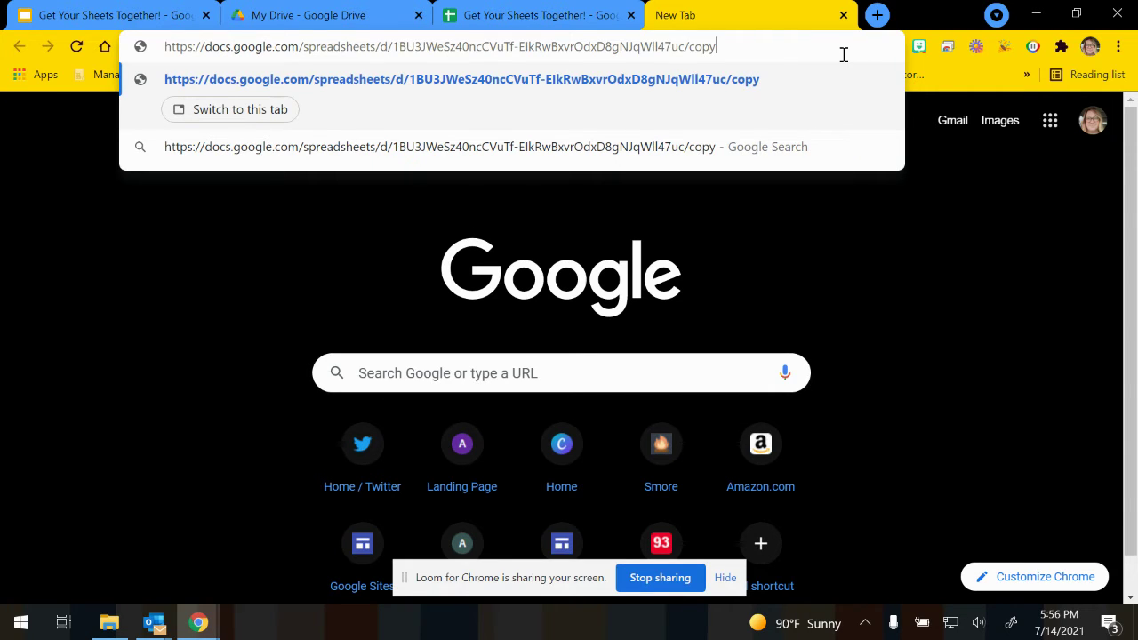
key(Return)
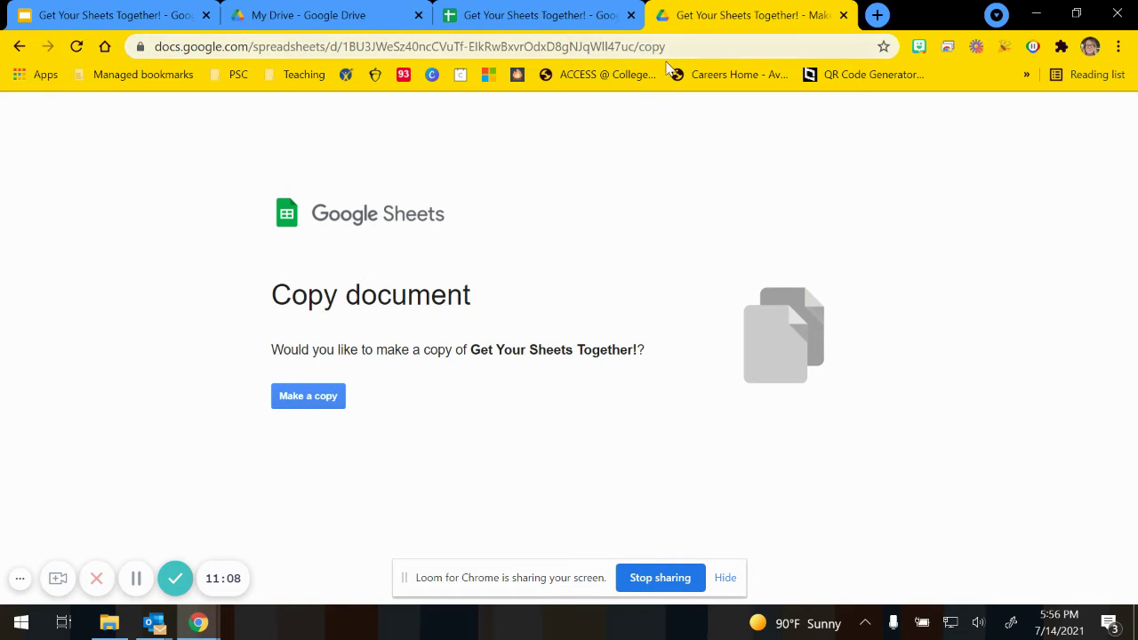
Step: Copy the modified link ending in /copy and open it in another new tab to test the copy prompt
click(692, 45)
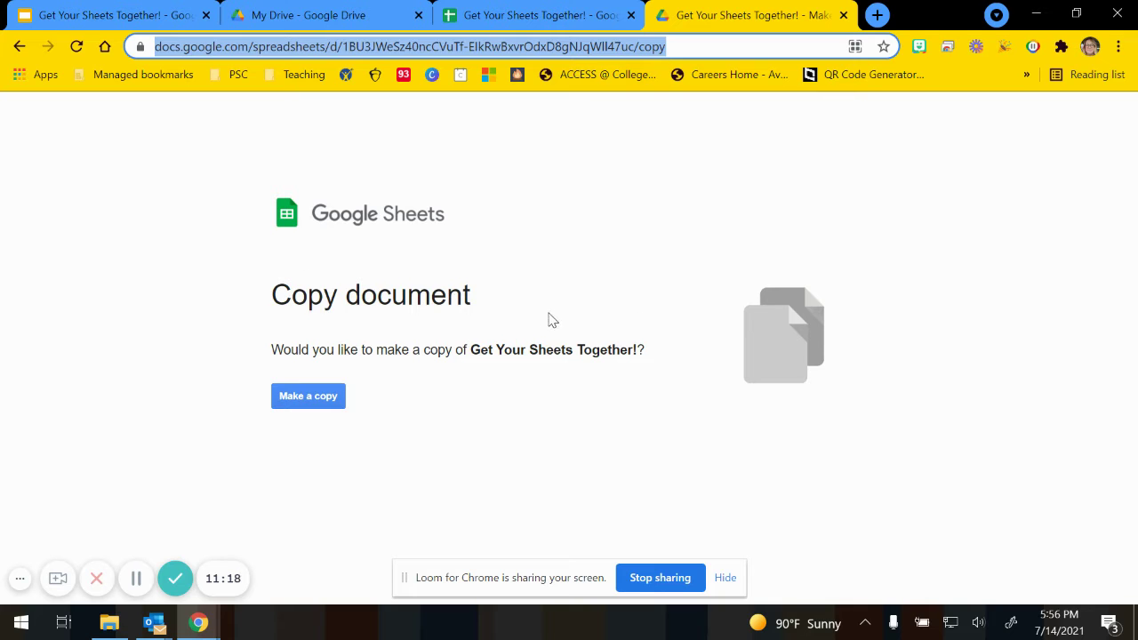
click(877, 15)
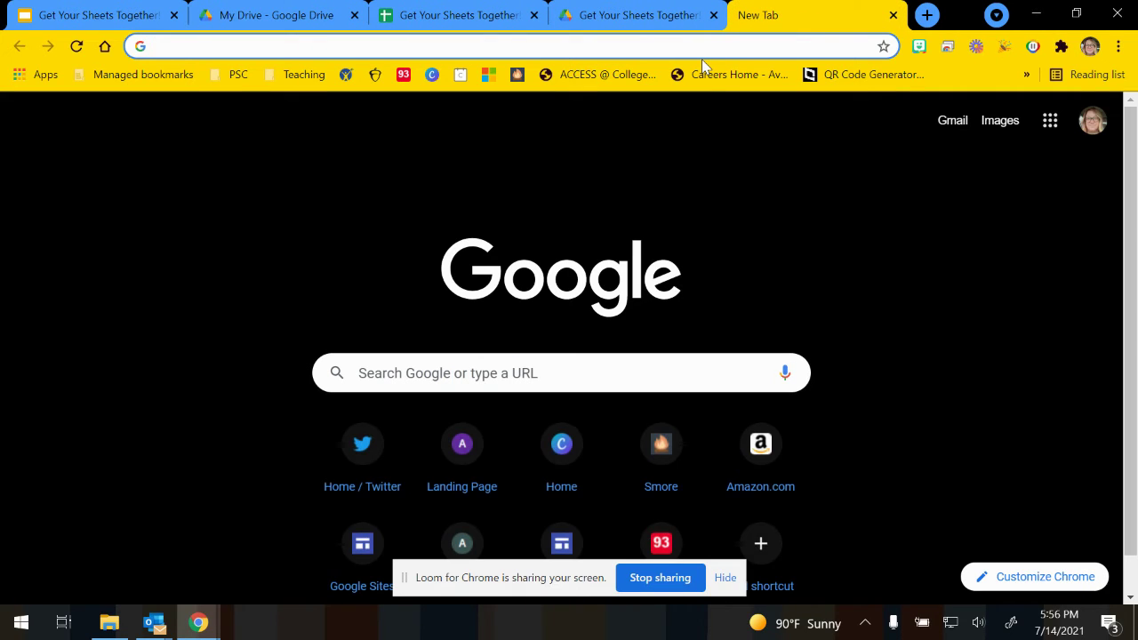
key(ctrl+v)
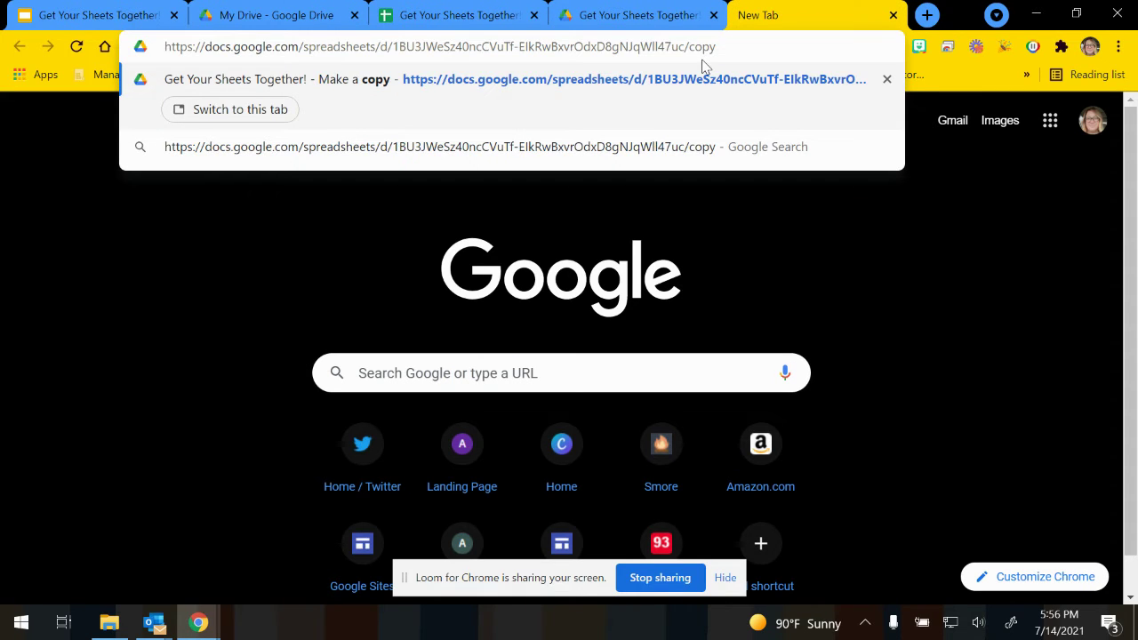
key(Return)
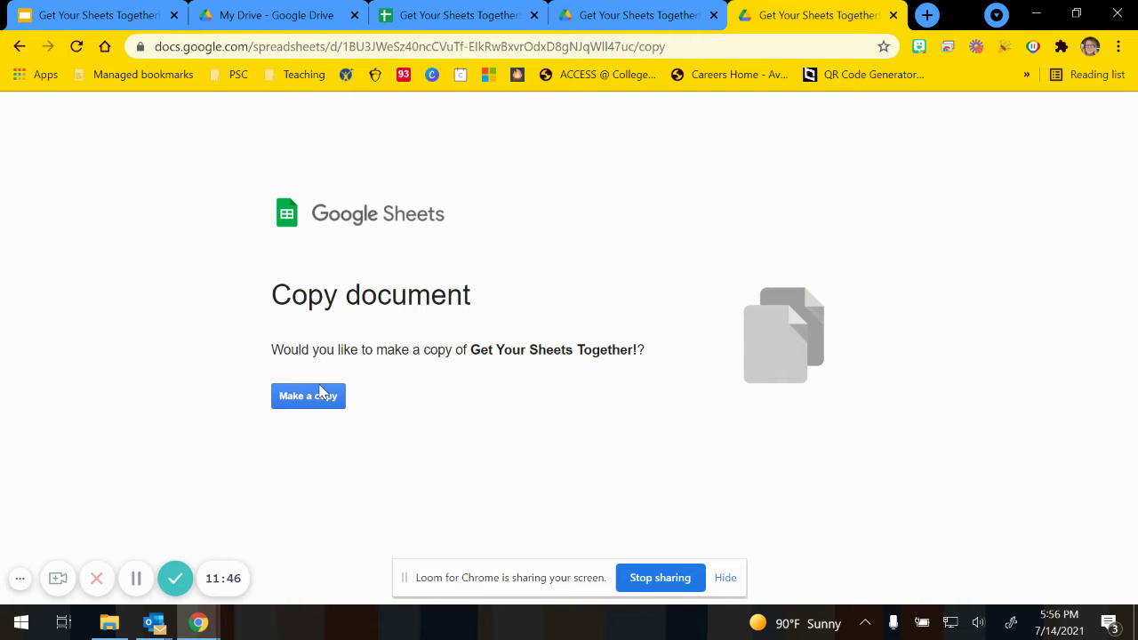
Step: Close both Copy document tabs and the spreadsheet's sharing dialog
click(894, 14)
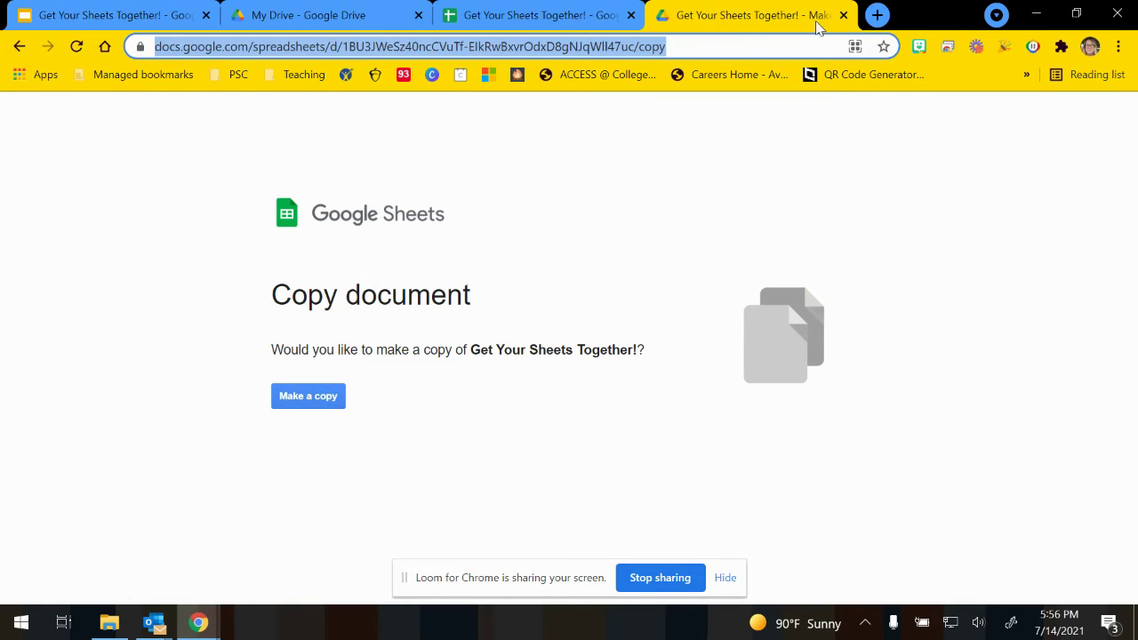
click(844, 15)
click(898, 381)
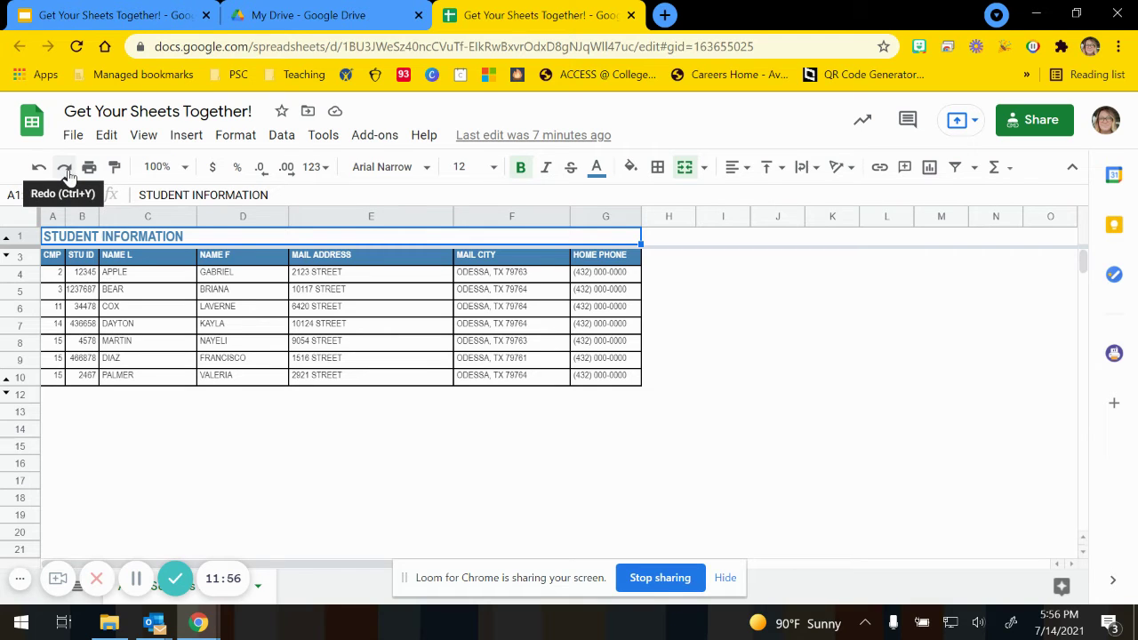
Step: Review the available zoom levels, fonts and text colors without changing the STUDENT INFORMATION title
click(163, 167)
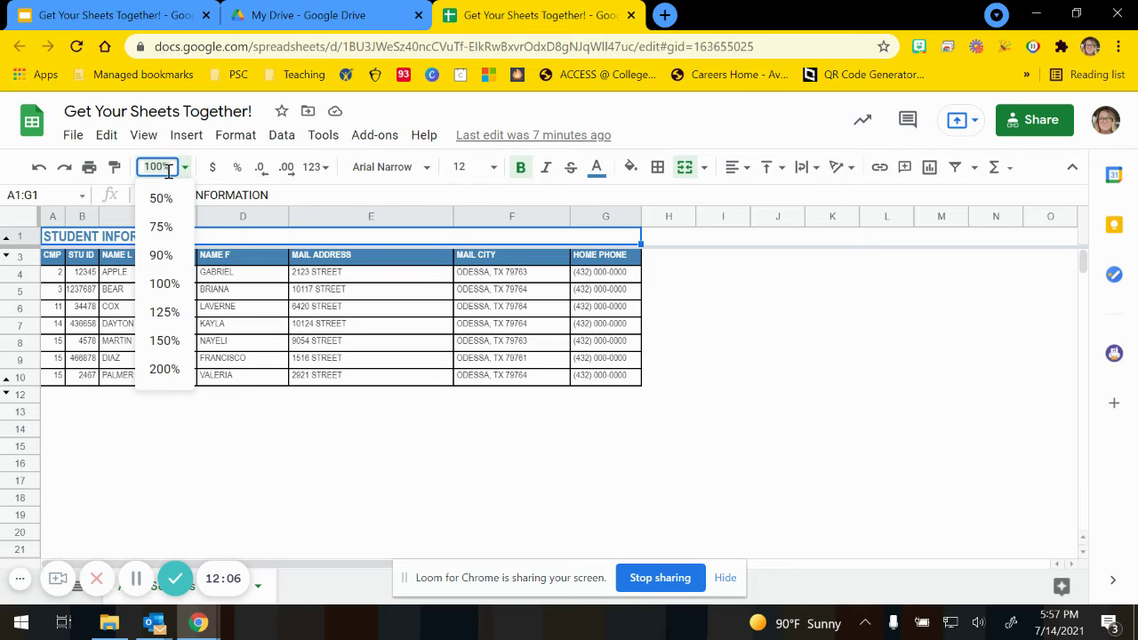
click(185, 172)
click(185, 172)
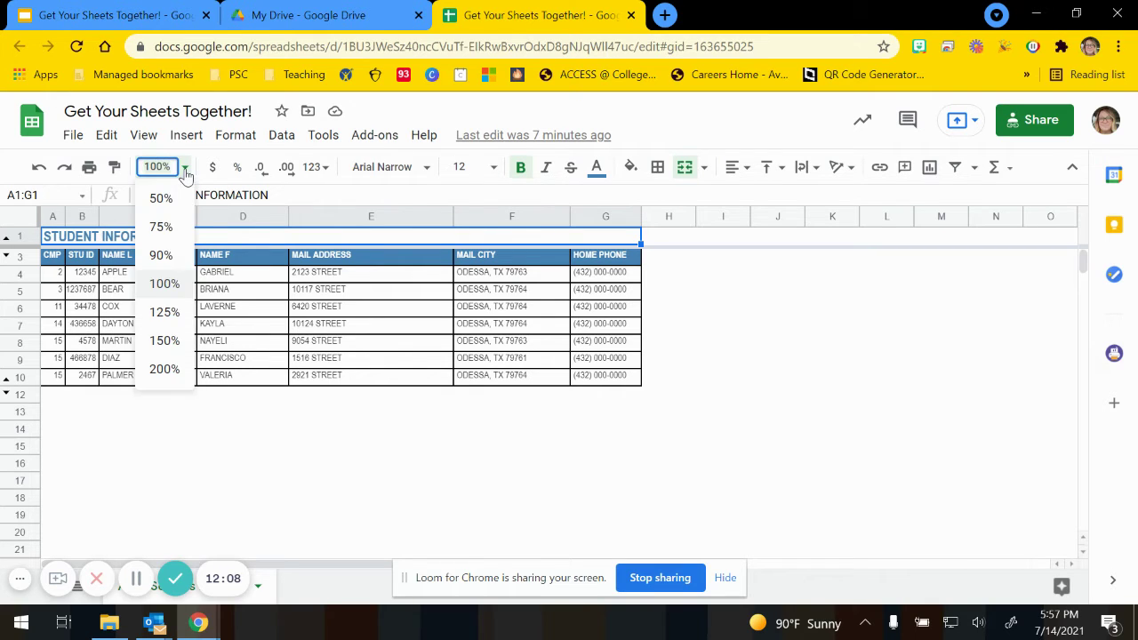
click(184, 170)
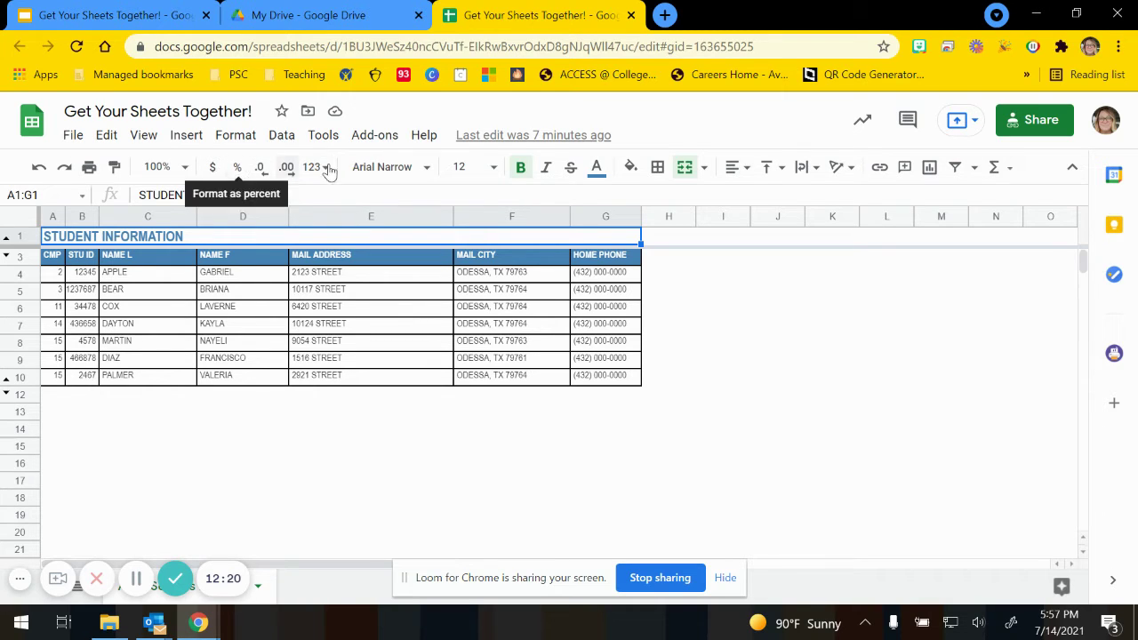
click(423, 171)
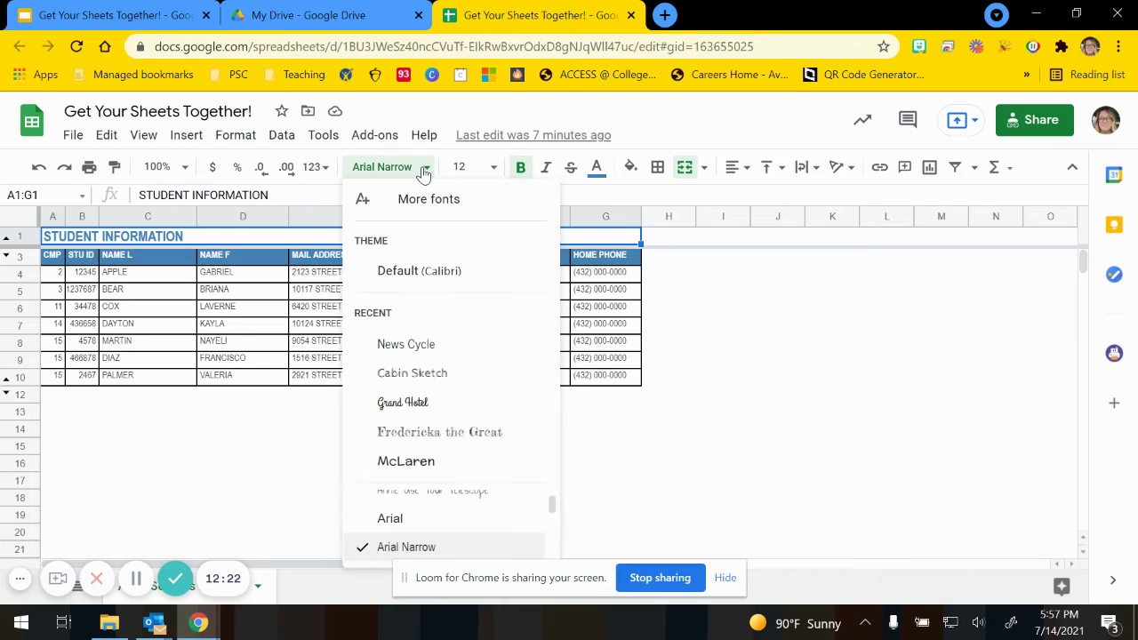
click(424, 171)
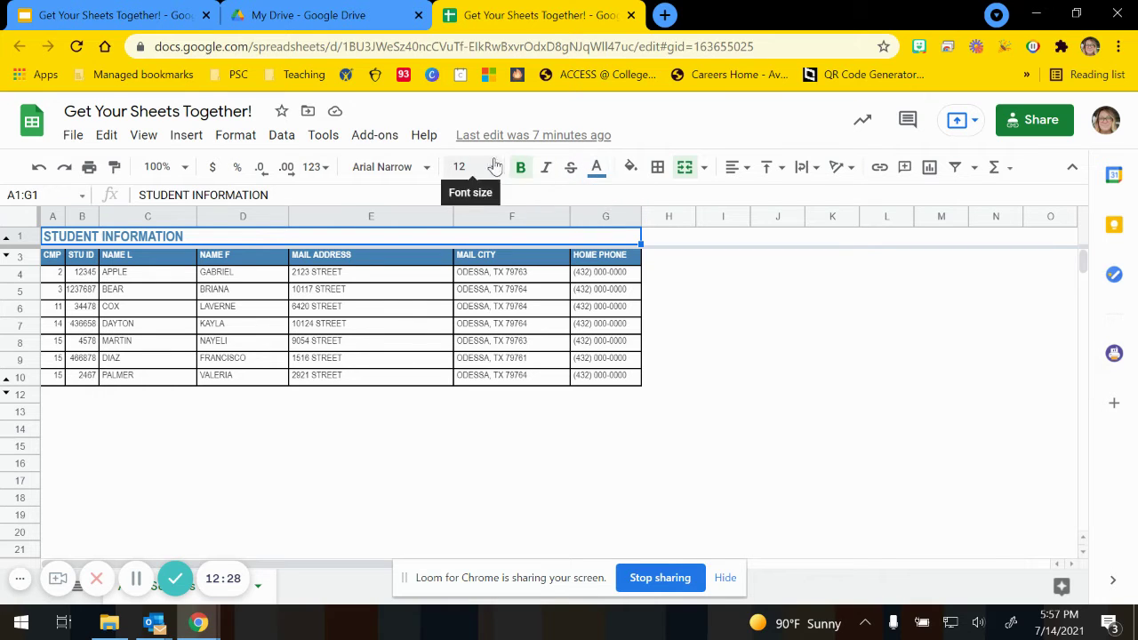
click(597, 168)
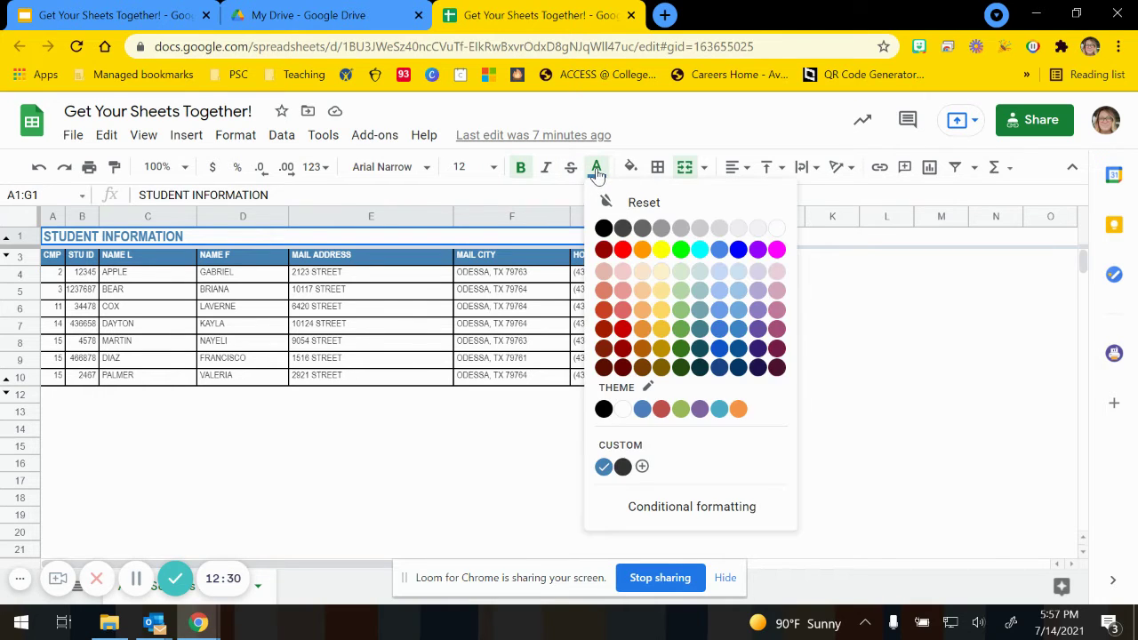
click(597, 170)
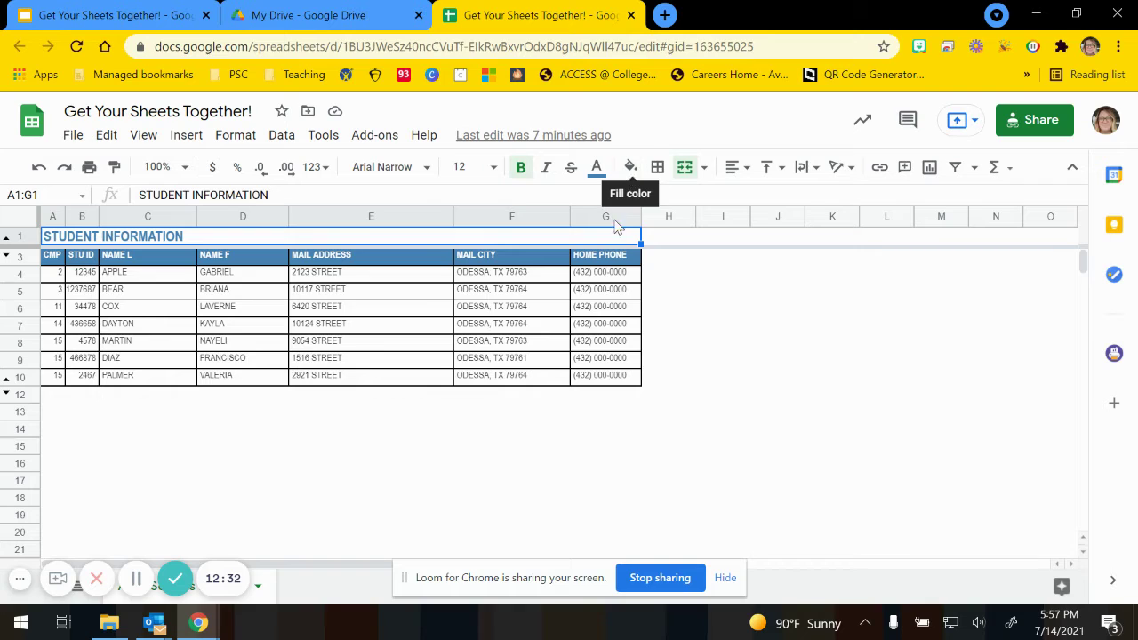
Step: Review the alignment, text wrapping, filter view and function options for a MAIL CITY cell, leaving it unchanged
click(541, 275)
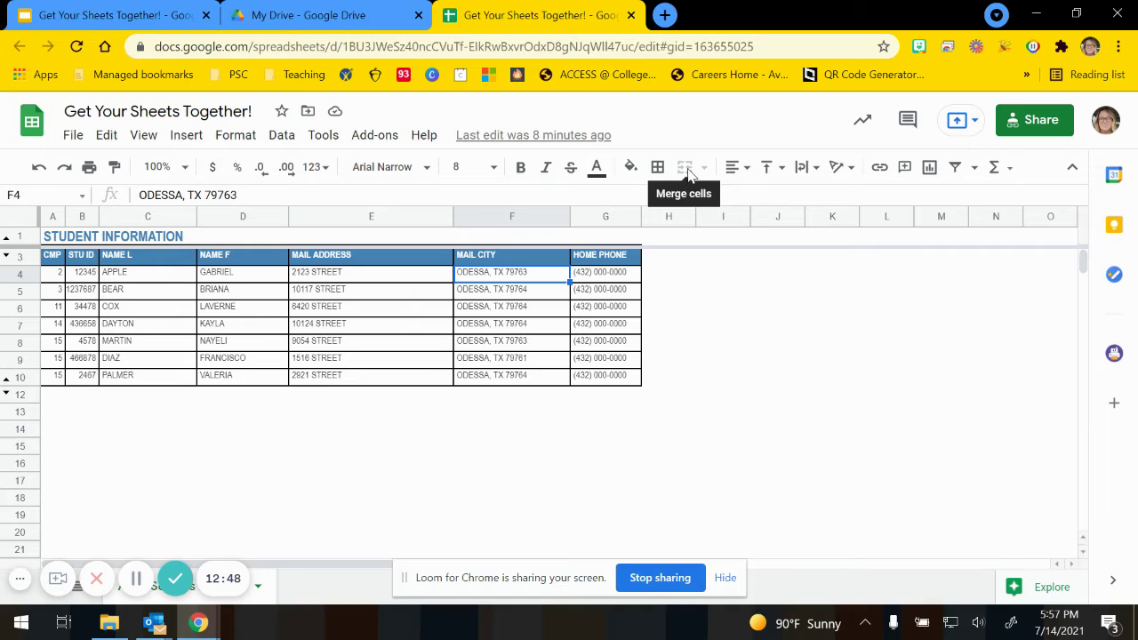
click(745, 169)
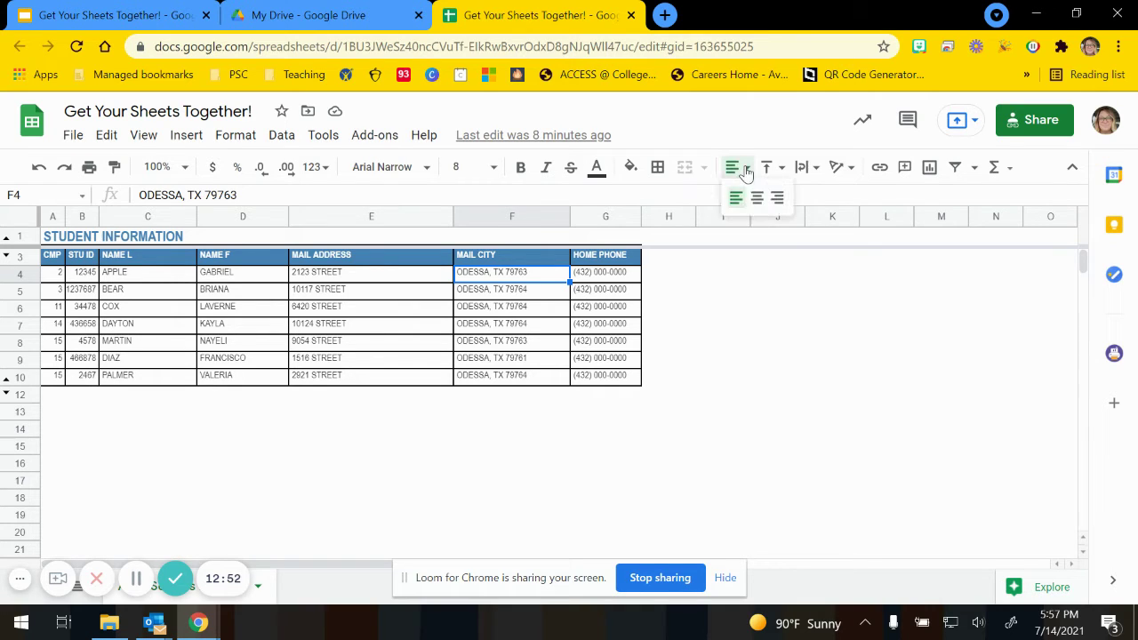
click(778, 171)
click(811, 172)
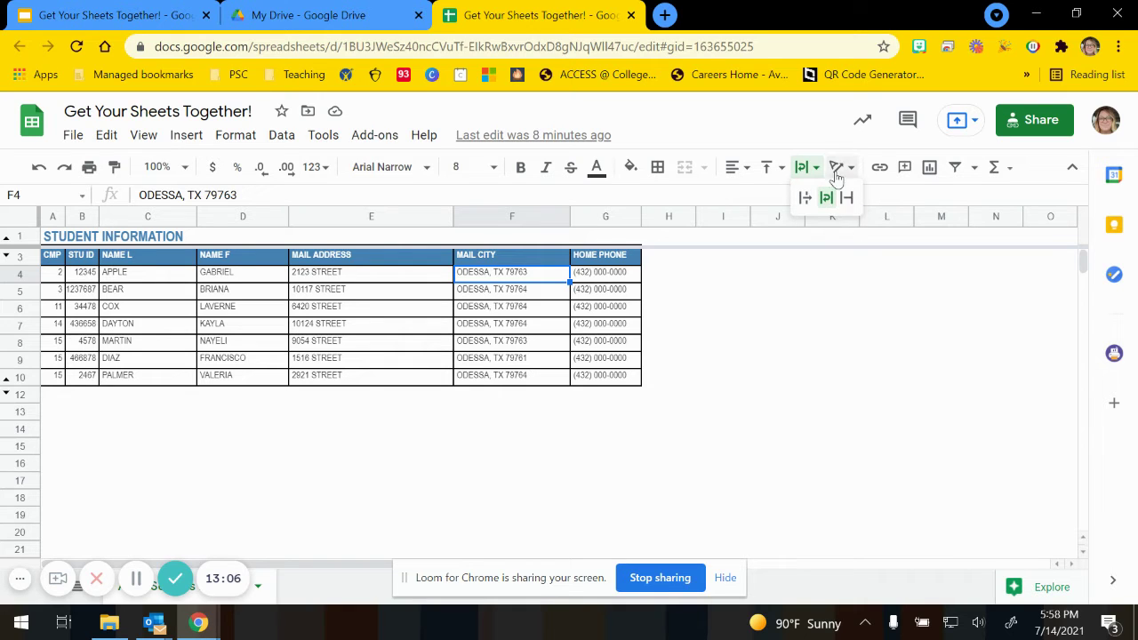
click(836, 169)
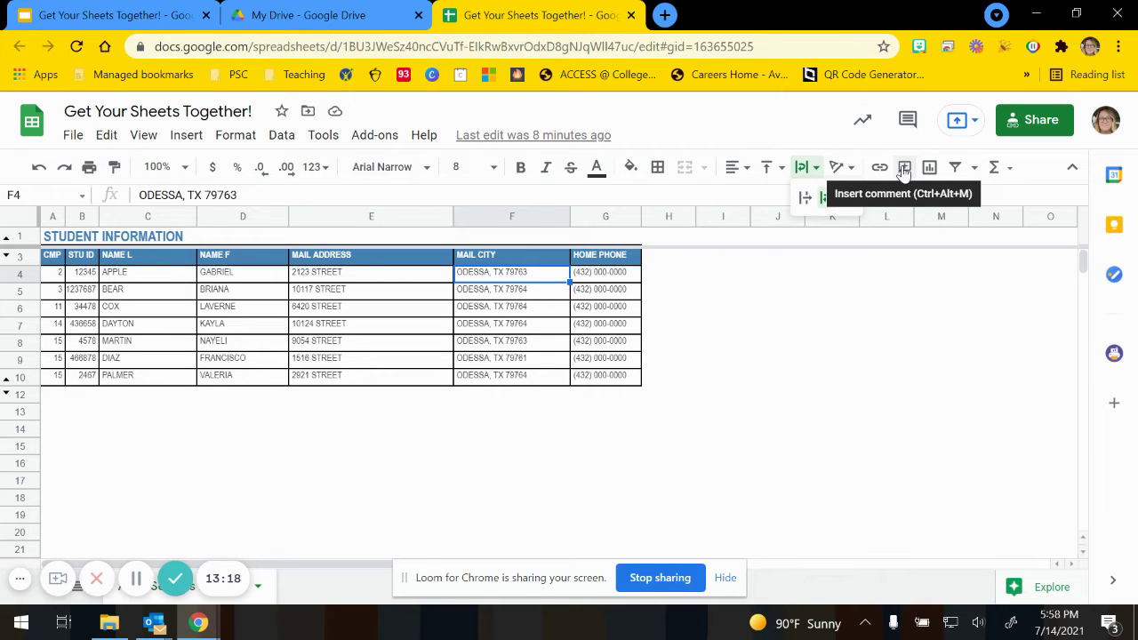
click(975, 169)
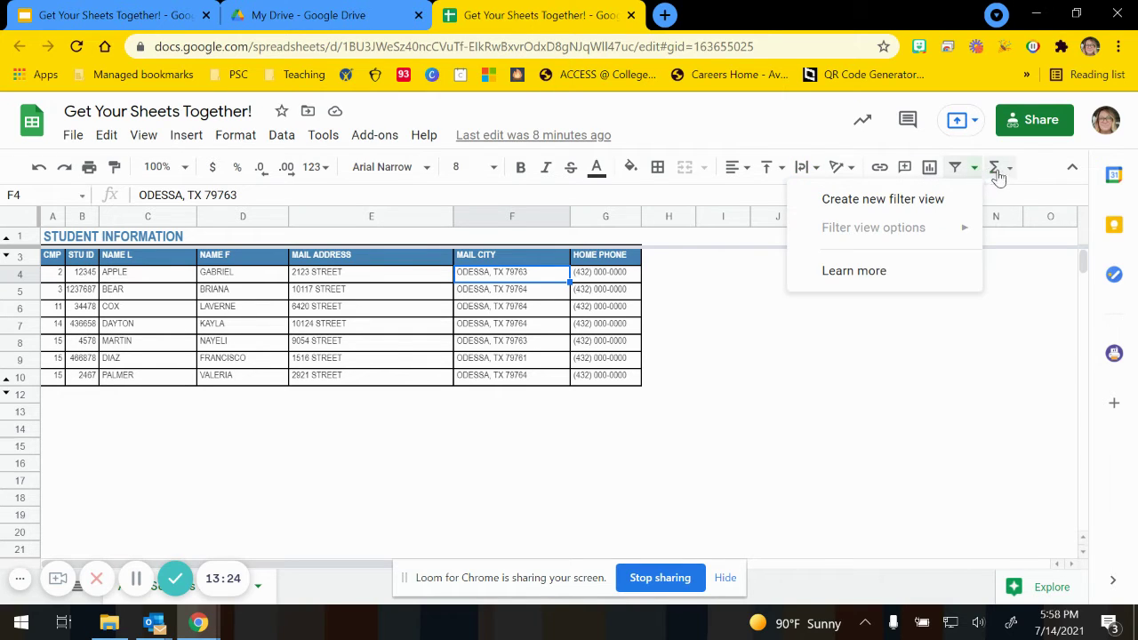
click(1009, 171)
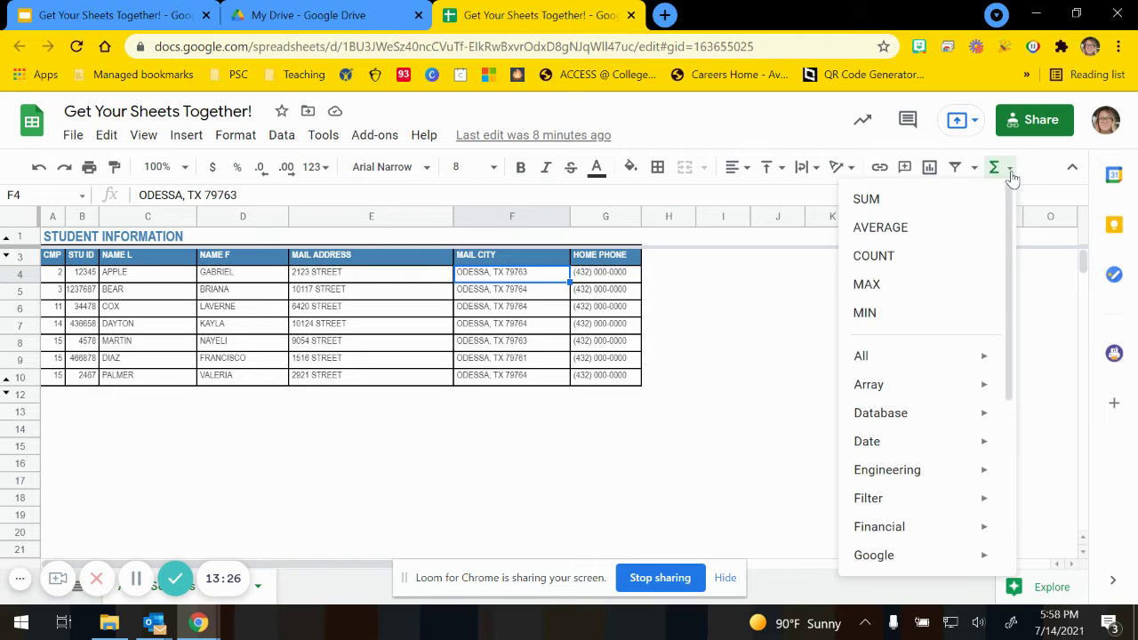
scroll(931, 498, down, 1)
scroll(940, 467, up, 1)
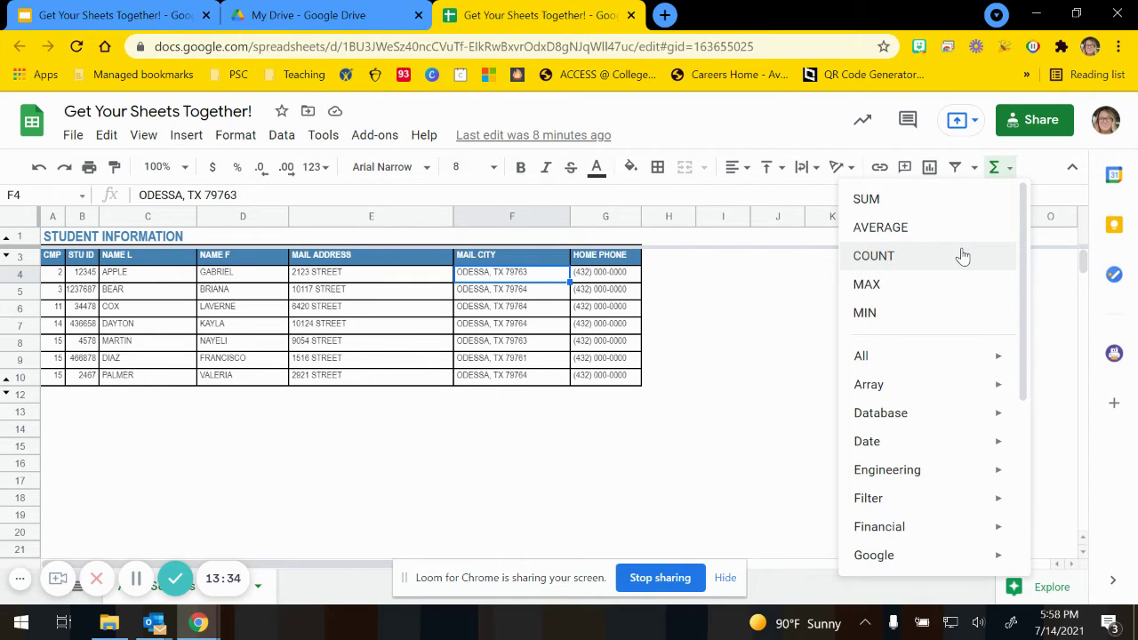
click(775, 264)
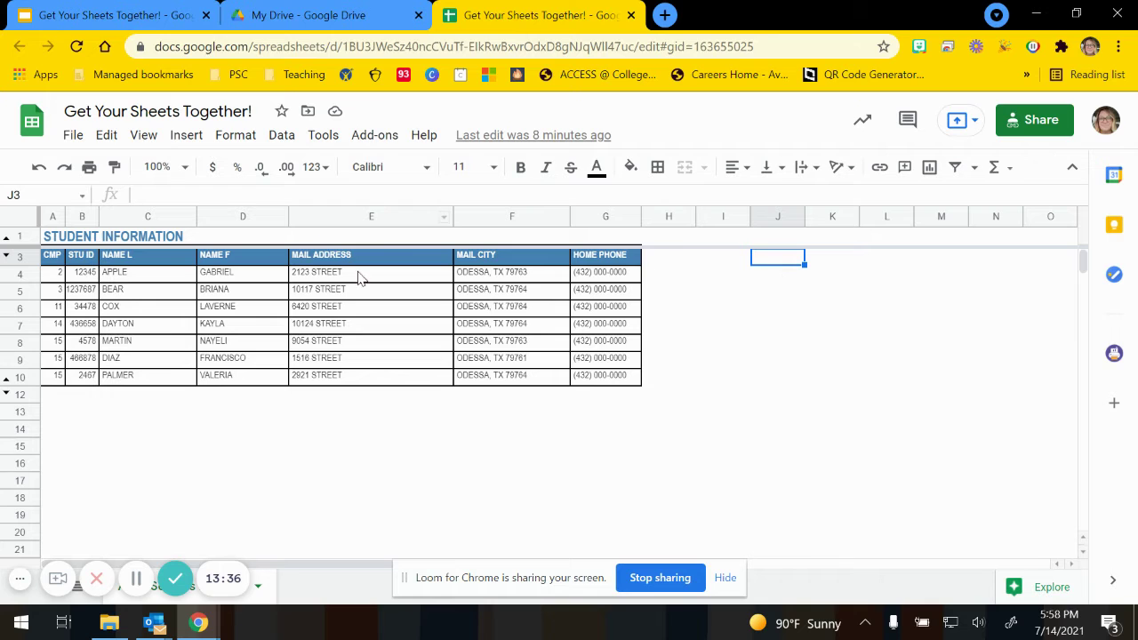
Step: Return to the slide presentation and advance through the Customizing Your Sheets slide to the Gandalf quote
click(124, 15)
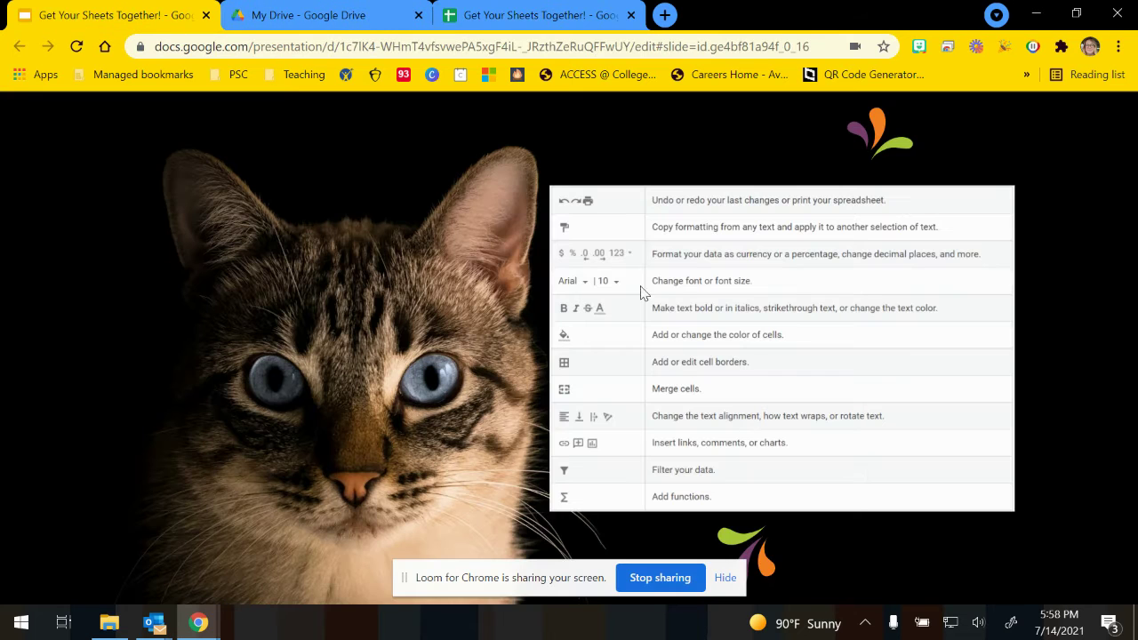
click(693, 394)
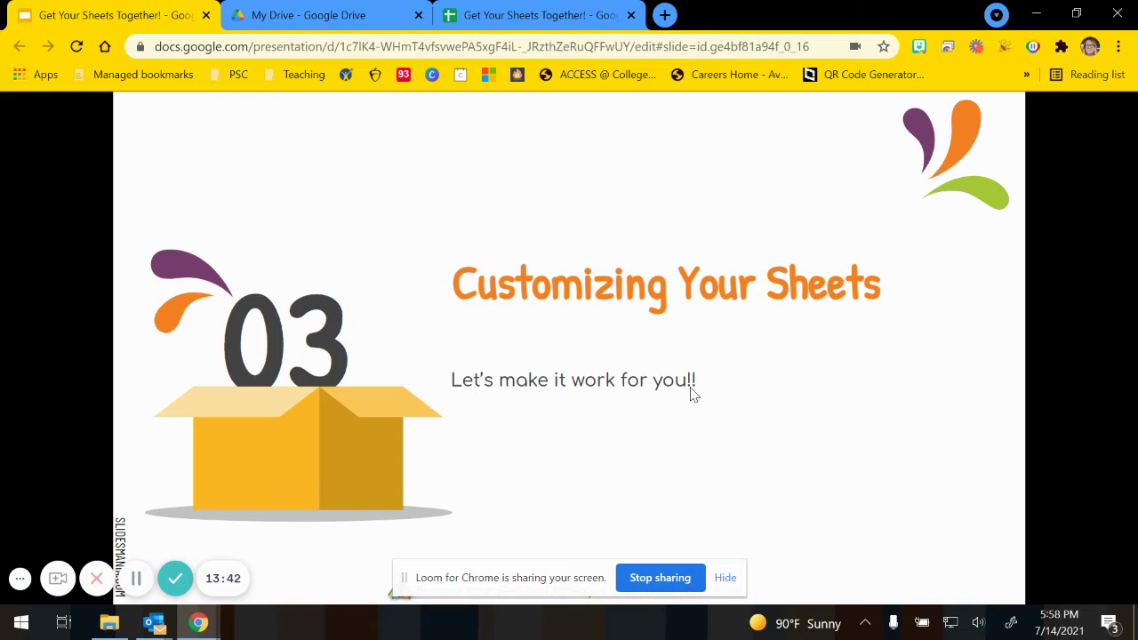
click(729, 413)
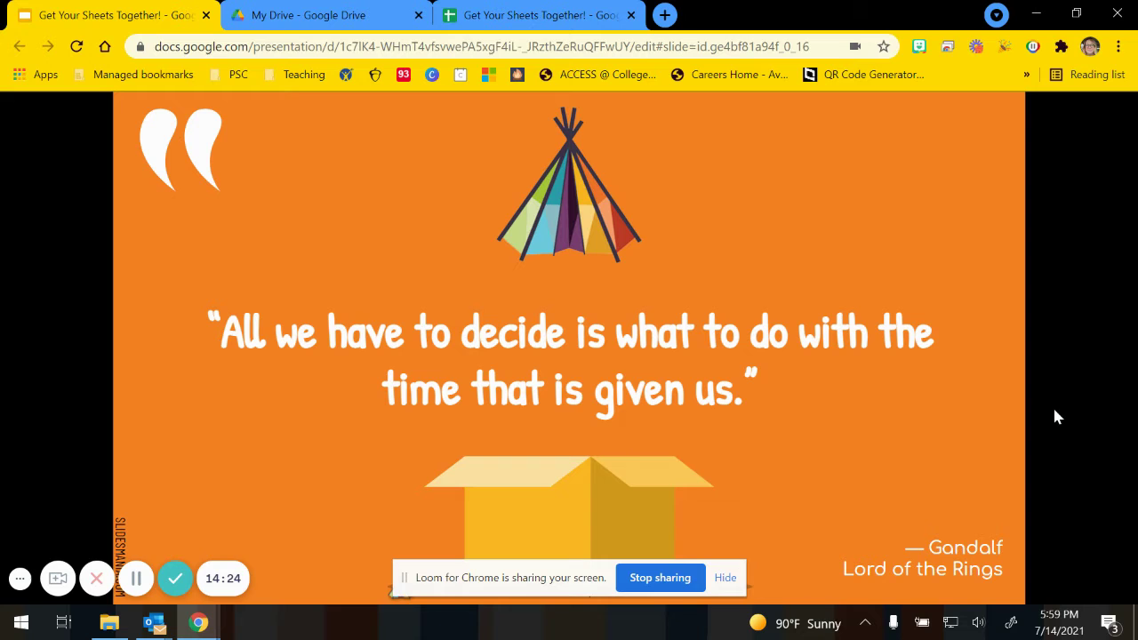
Step: Switch back to the spreadsheet and set the entire sheet's font to News Cycle
click(534, 15)
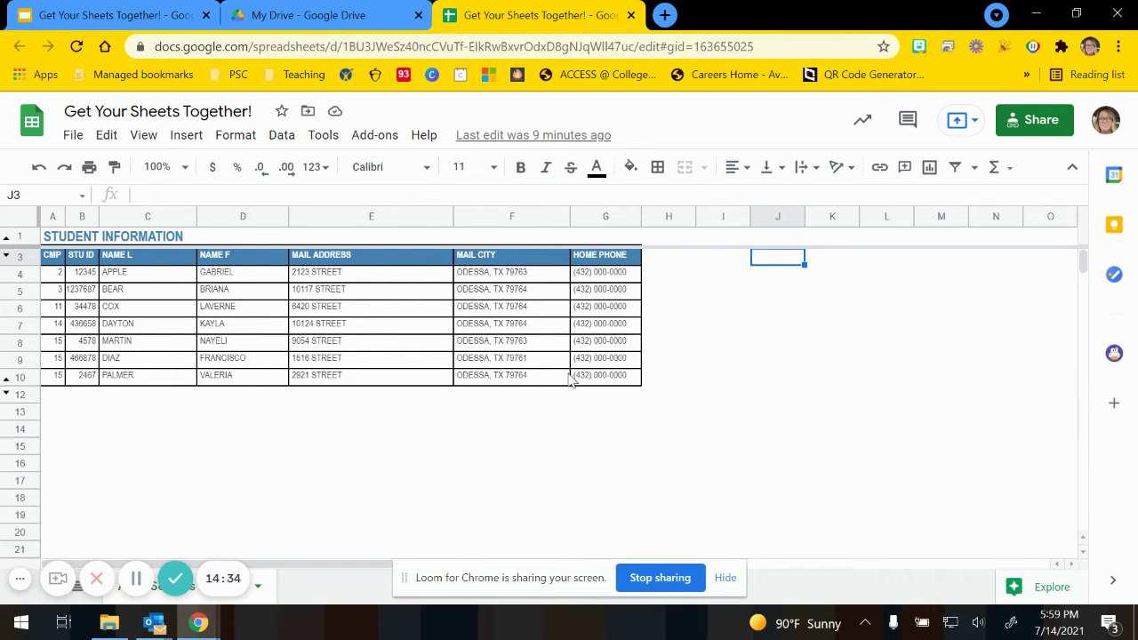
click(18, 219)
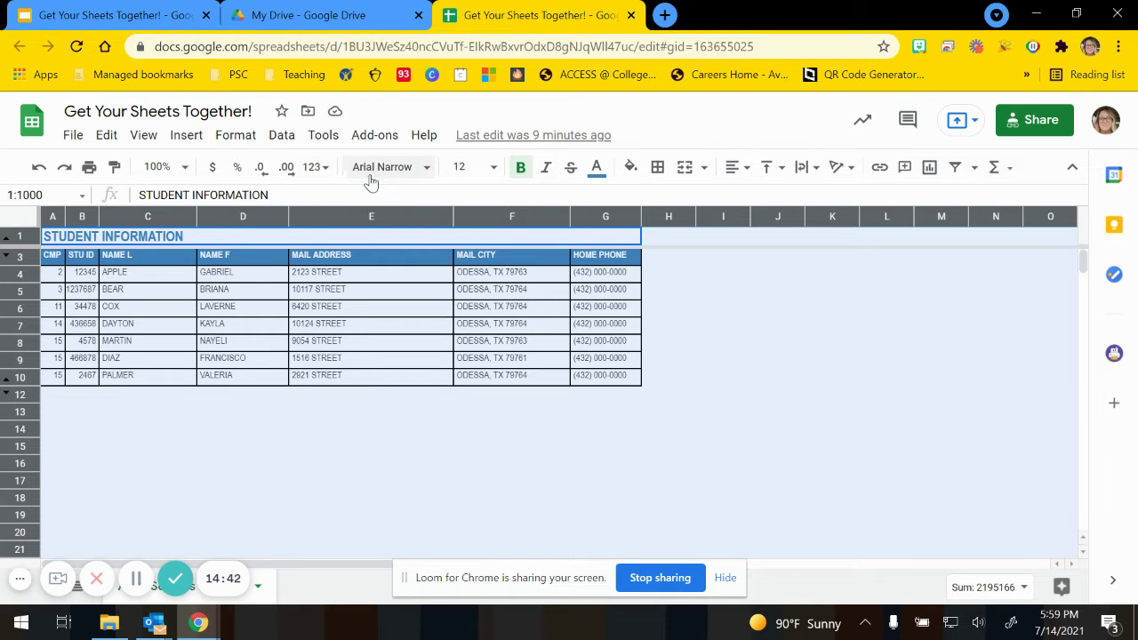
click(426, 169)
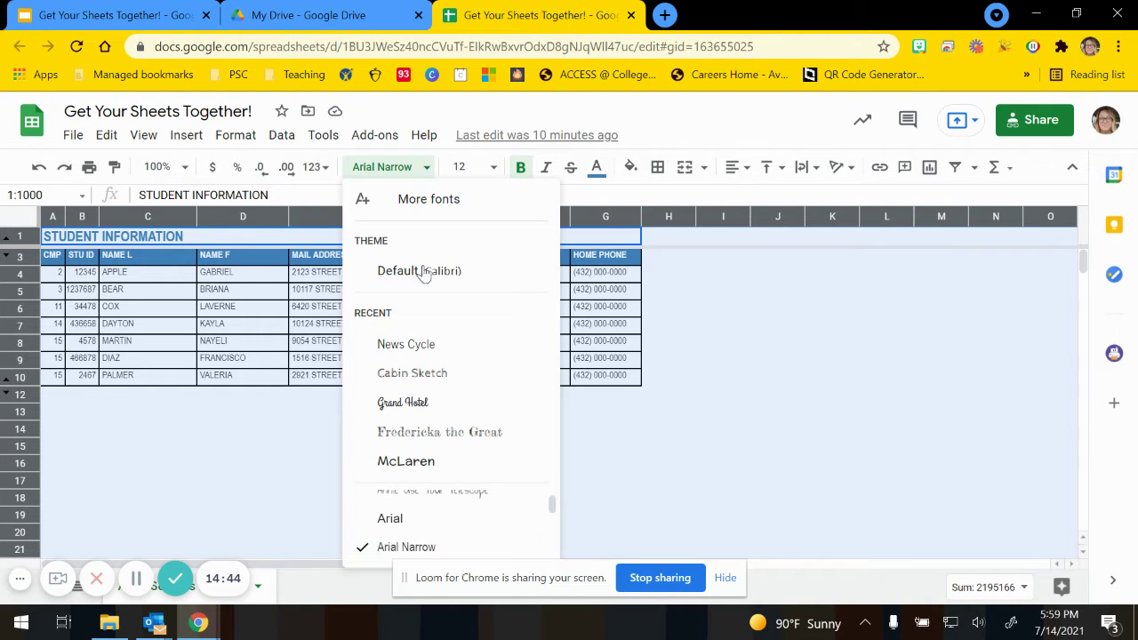
click(402, 346)
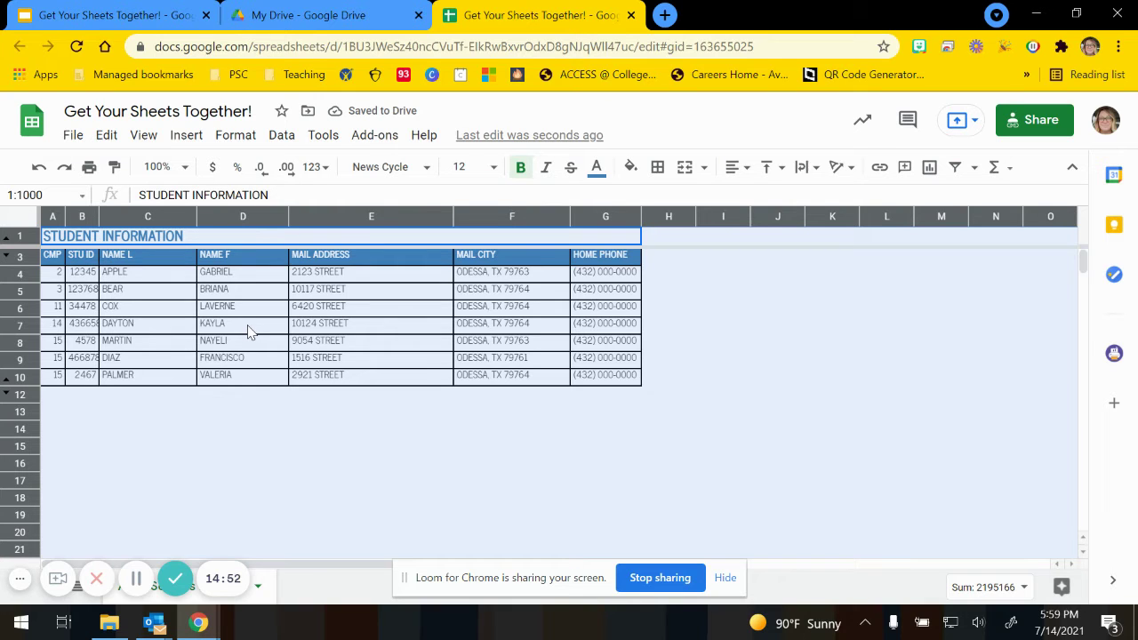
click(173, 327)
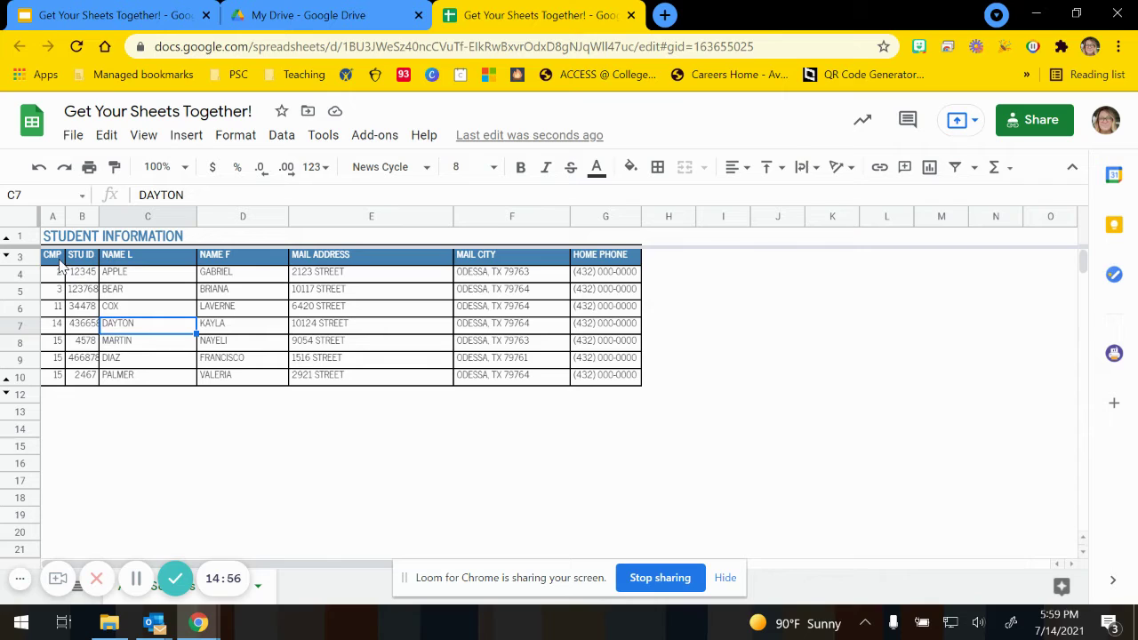
Step: Set the font size of the header row A3:G3, from CMP to HOME PHONE, to 12
click(60, 265)
drag(61, 265, 628, 264)
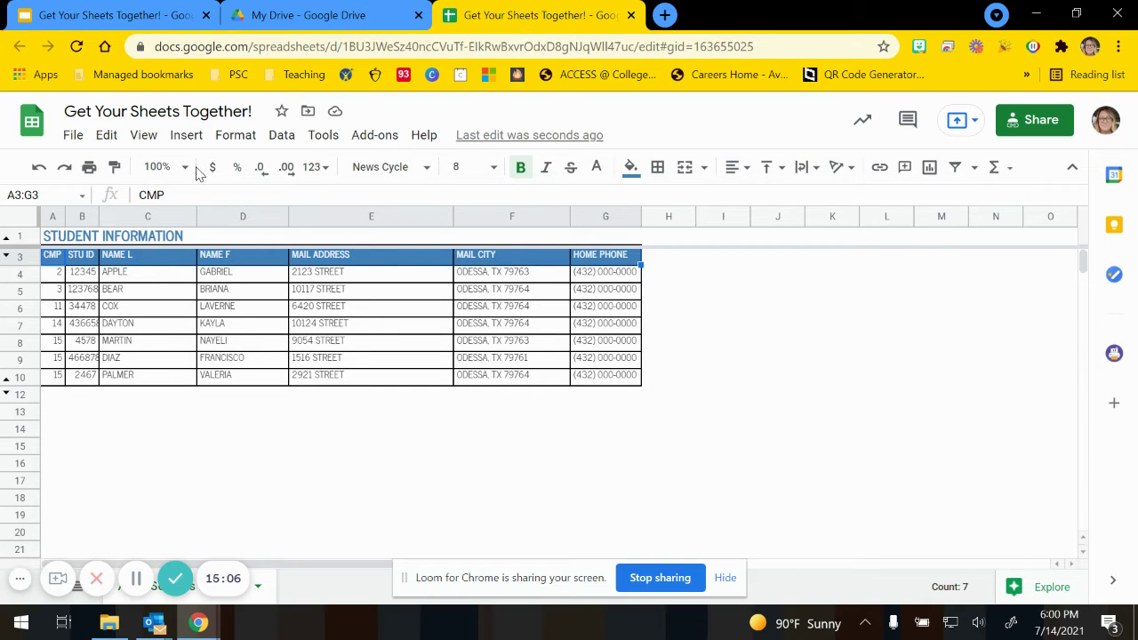
click(54, 259)
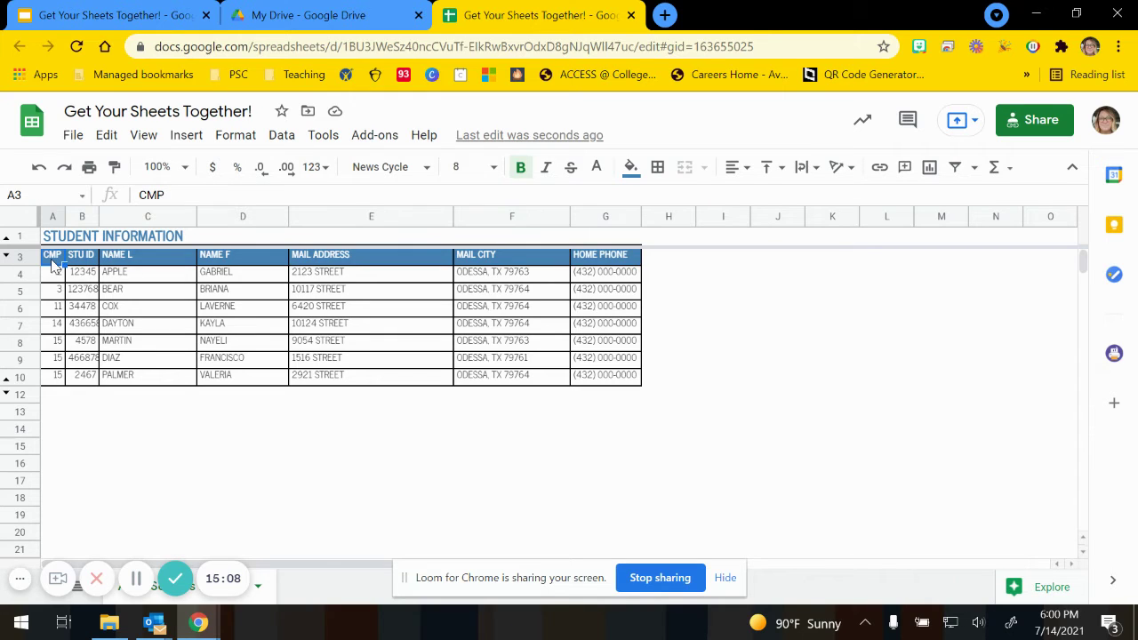
drag(53, 259, 588, 261)
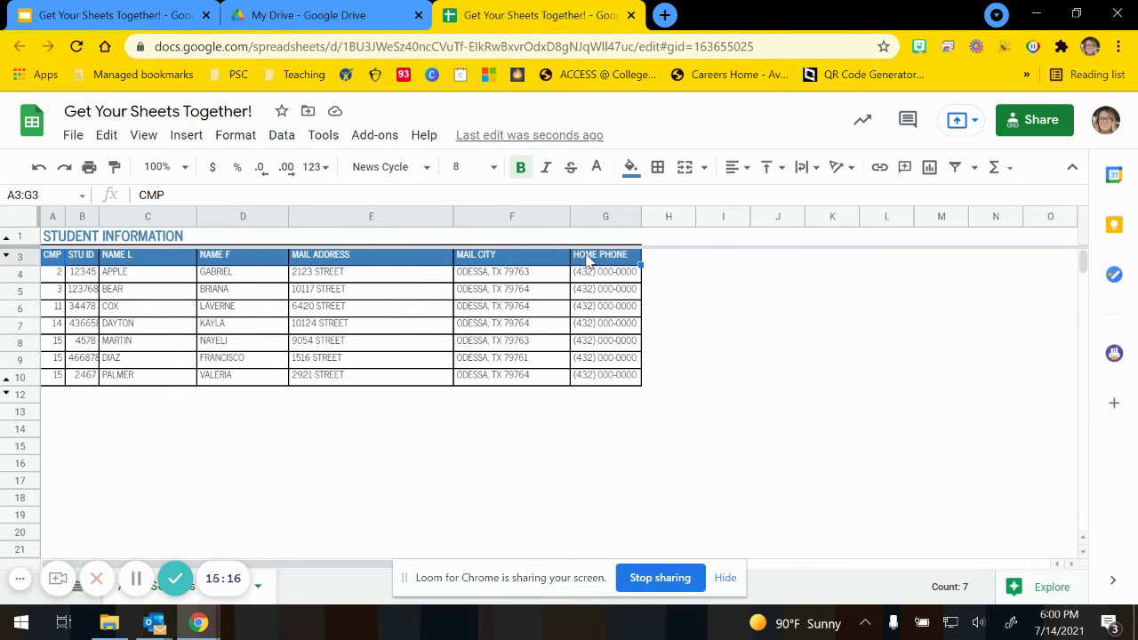
click(493, 168)
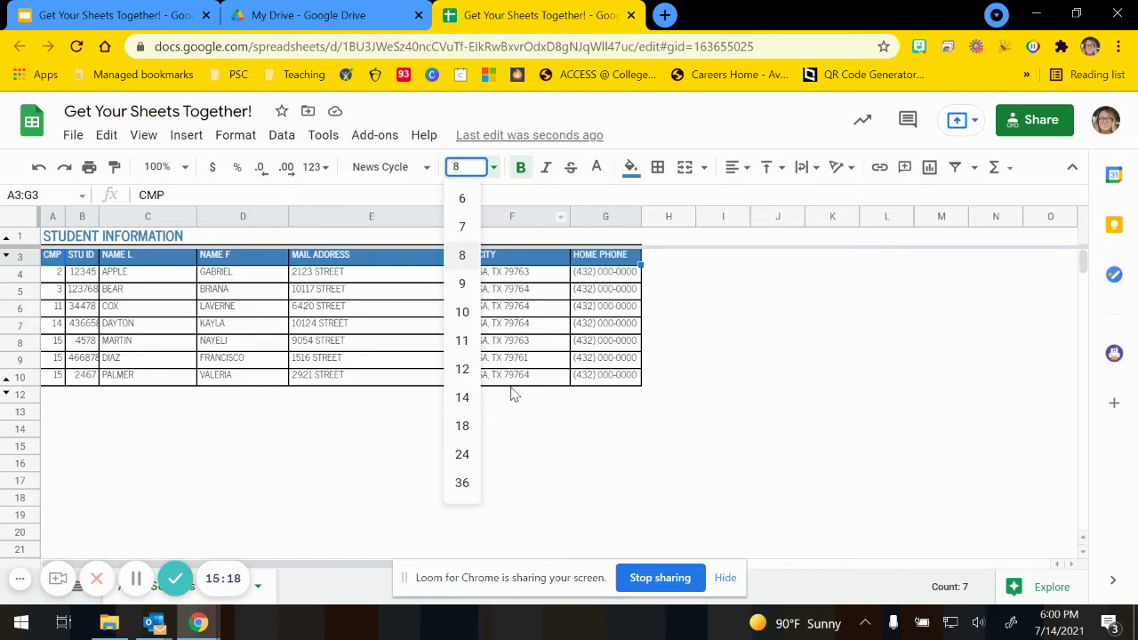
click(477, 378)
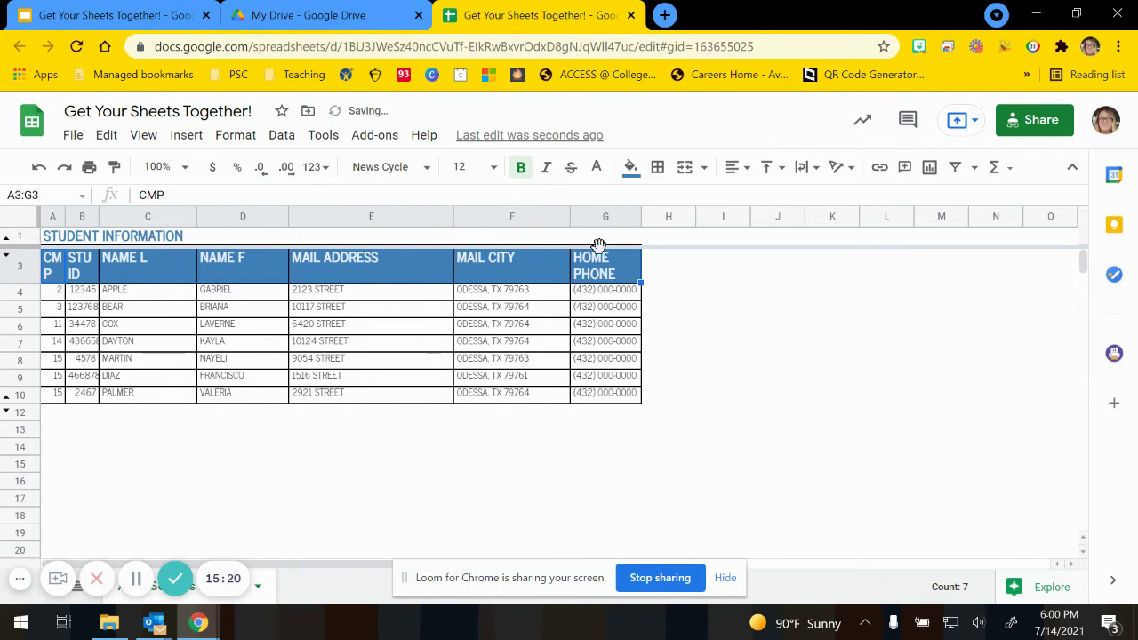
Step: Fill the header row A3:G3 with the theme's teal color and deselect it
click(633, 175)
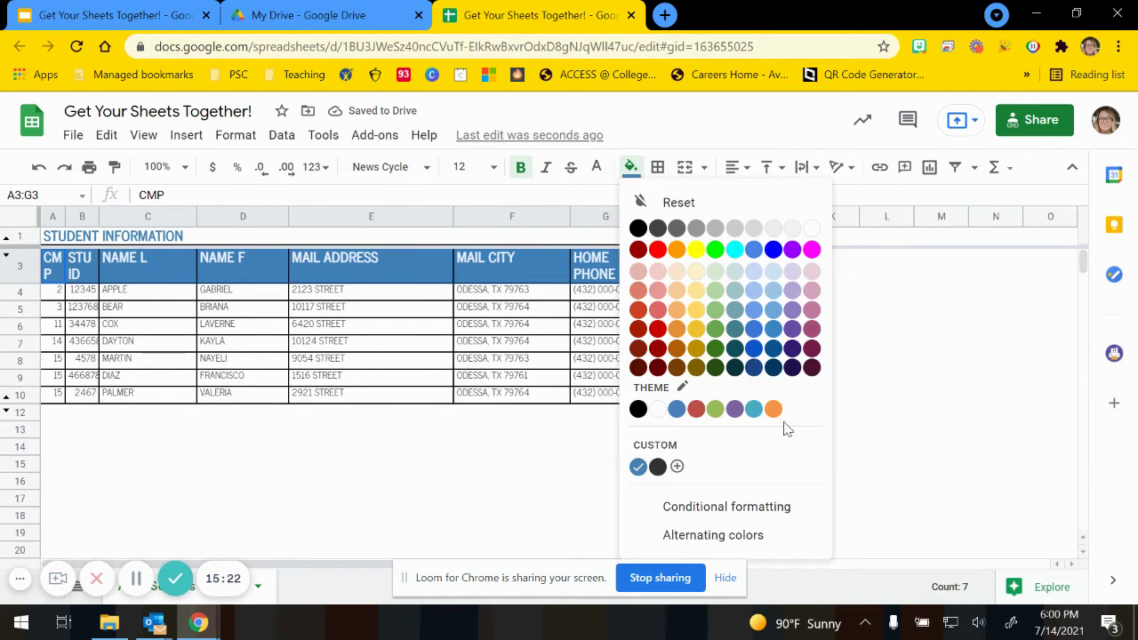
click(753, 410)
click(369, 451)
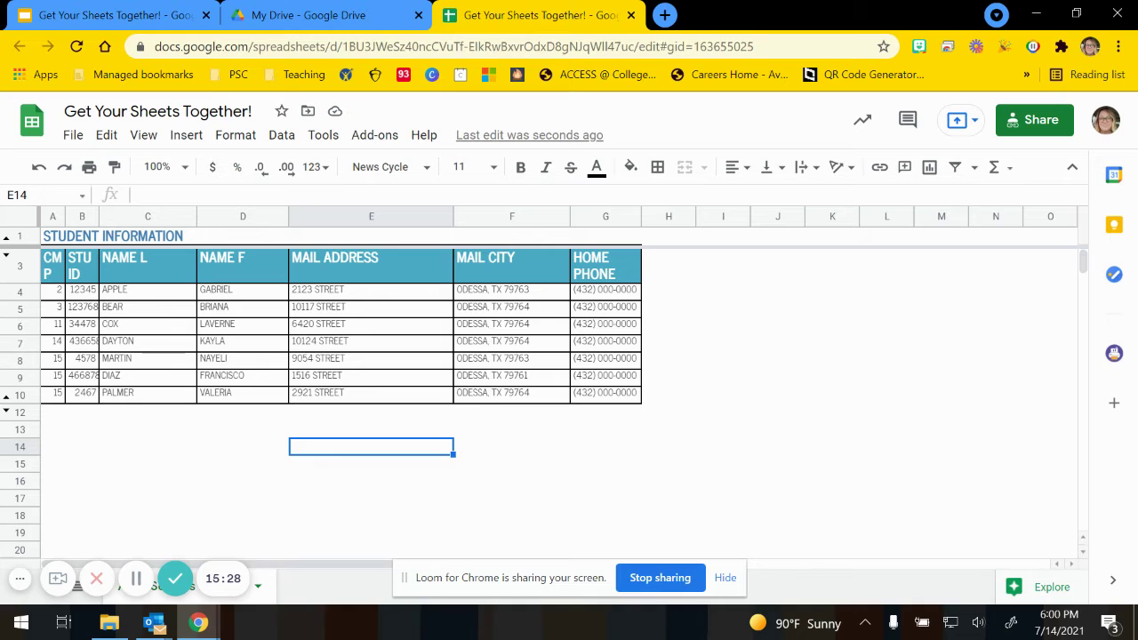
Step: Unhide row 2 between the title and the header row and increase its height
click(7, 247)
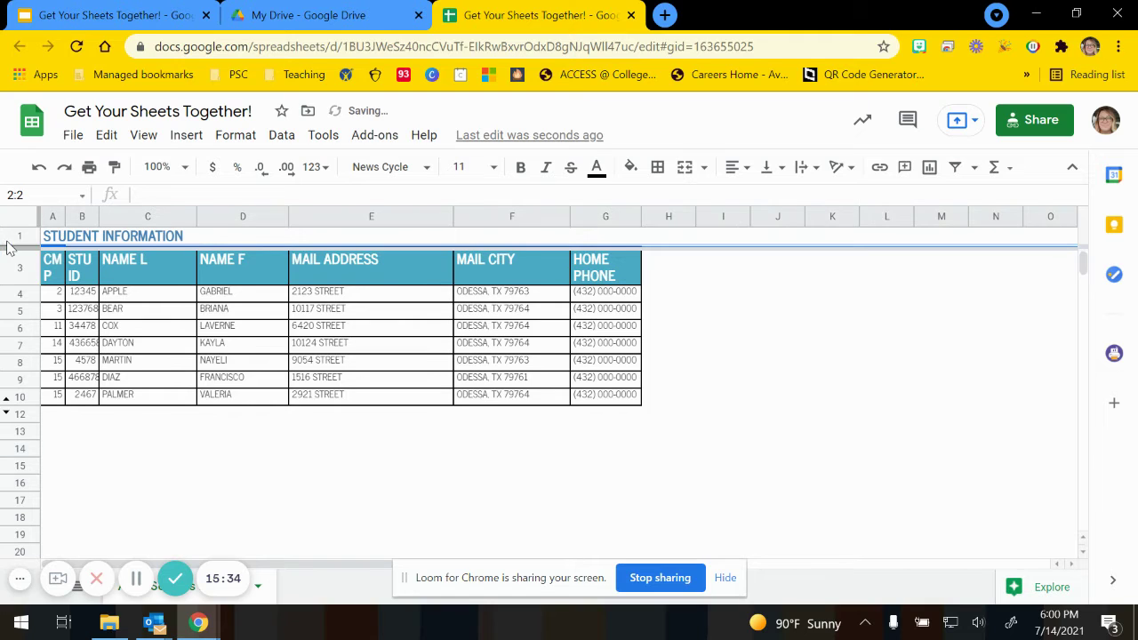
mouse_move(22, 274)
mouse_down()
mouse_move(23, 242)
mouse_move(26, 271)
mouse_up()
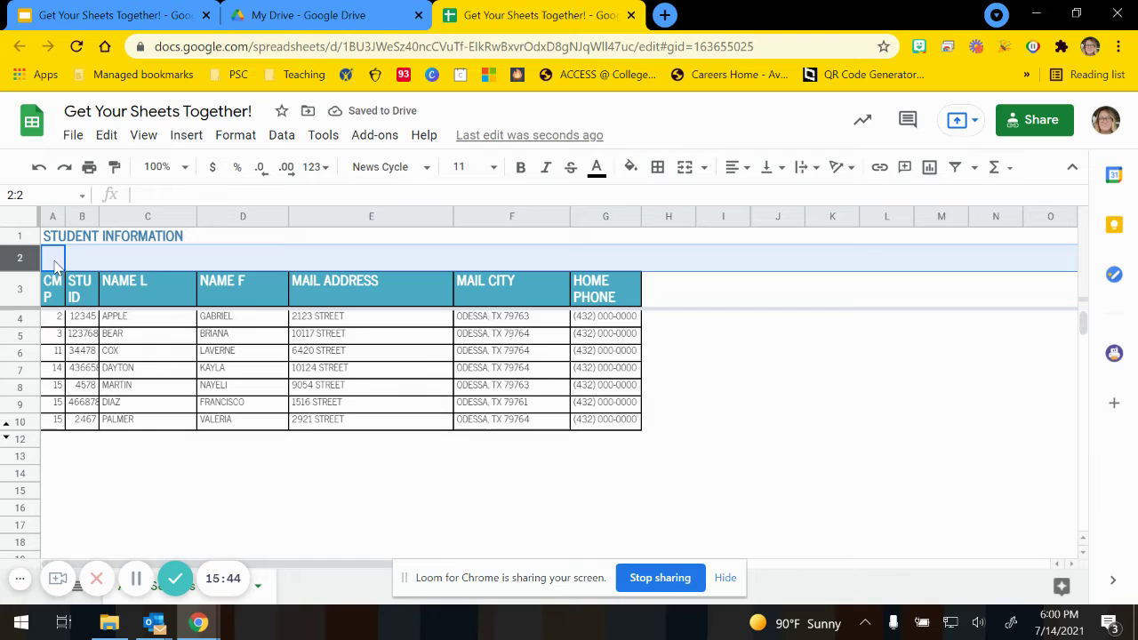
Step: Delete the empty row 2 between the STUDENT INFORMATION title and the header row and deselect it
right_click(29, 263)
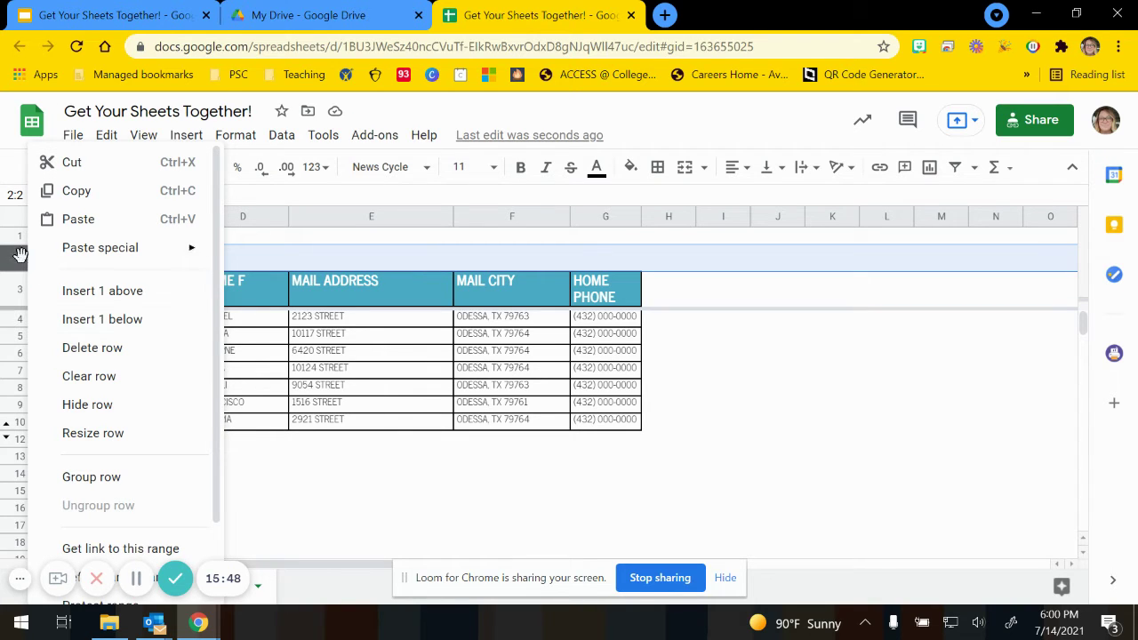
click(24, 258)
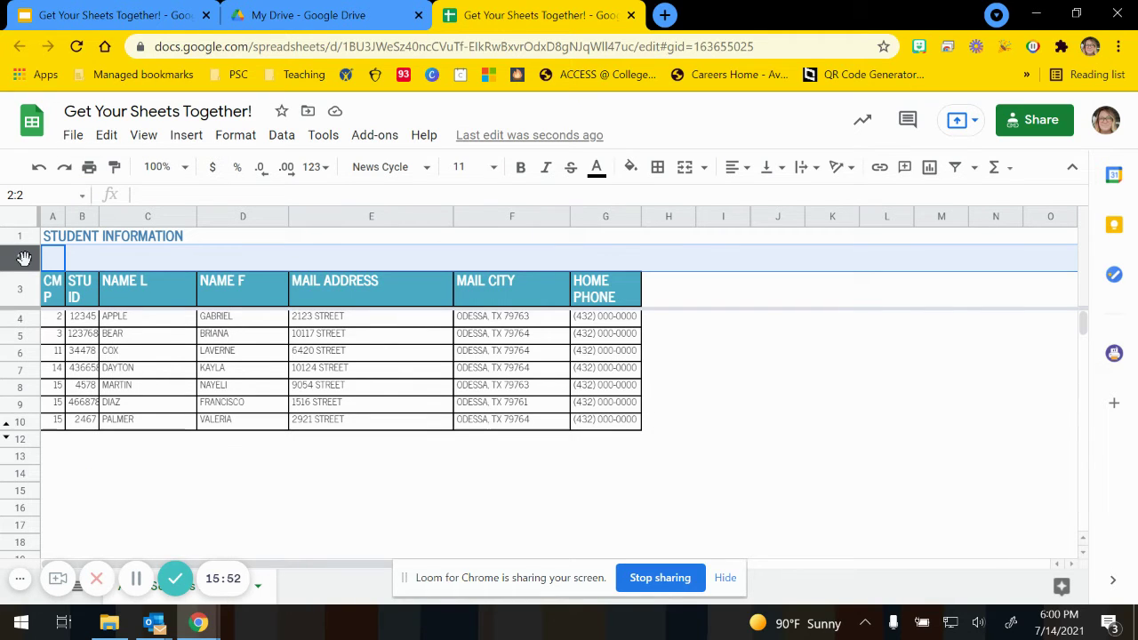
right_click(24, 258)
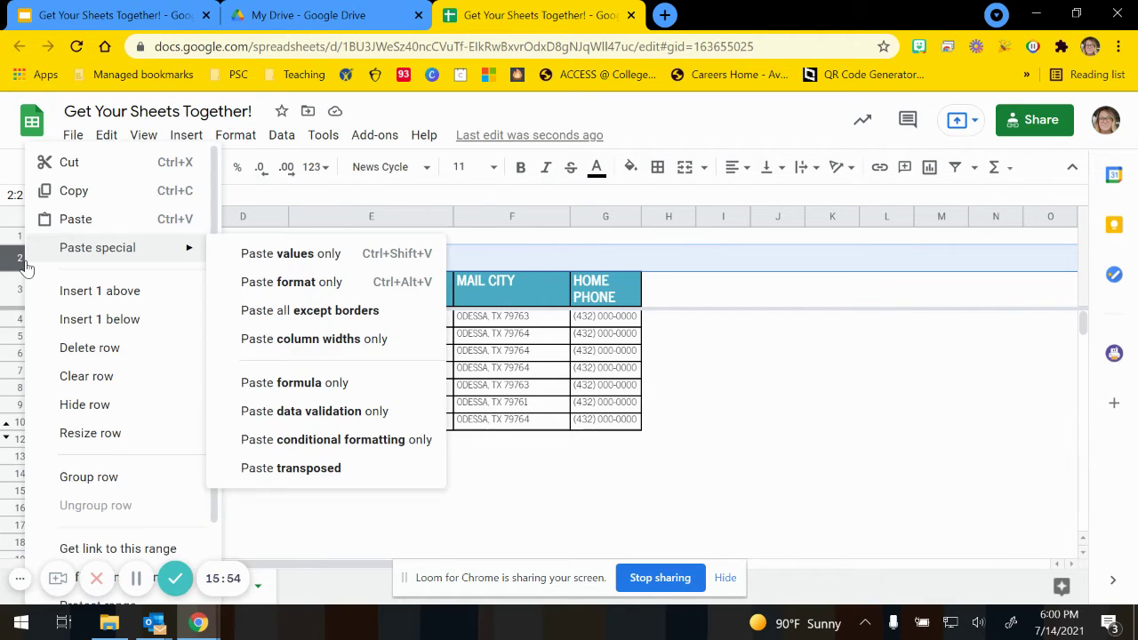
click(89, 348)
click(723, 295)
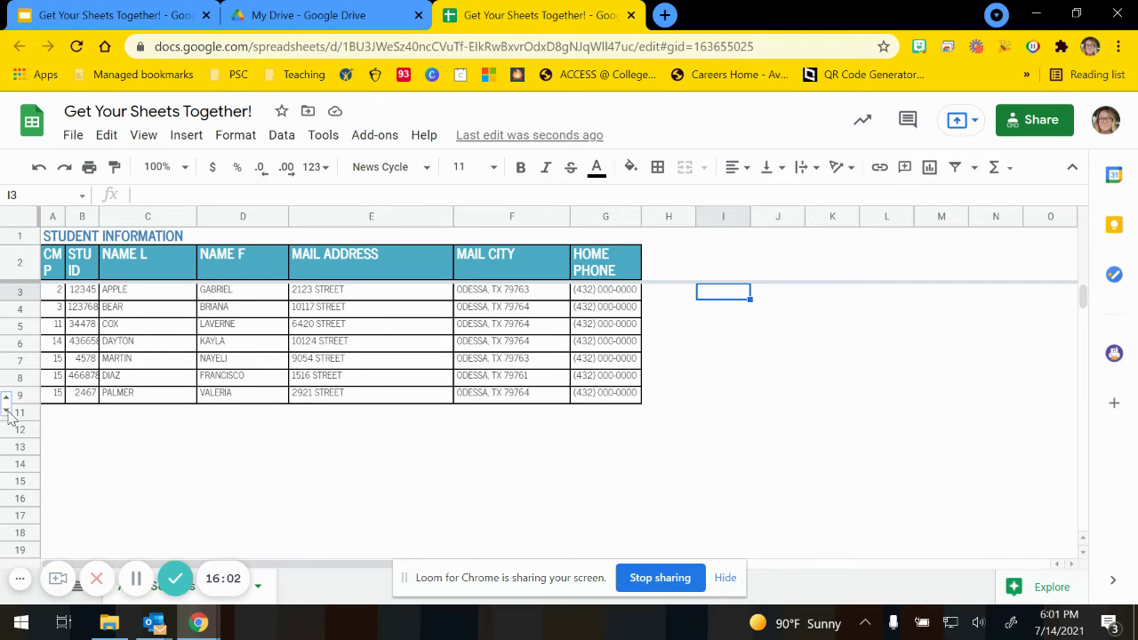
Step: Unhide row 10 directly below the student records, try moving it below row 11, and undo that move
click(7, 412)
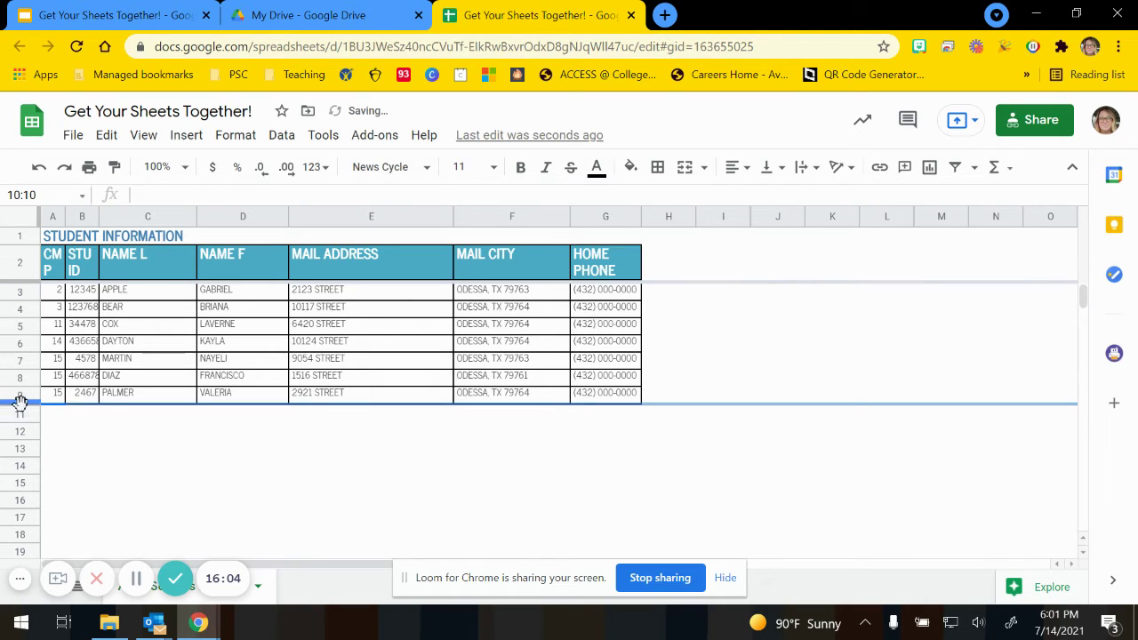
drag(26, 402, 31, 432)
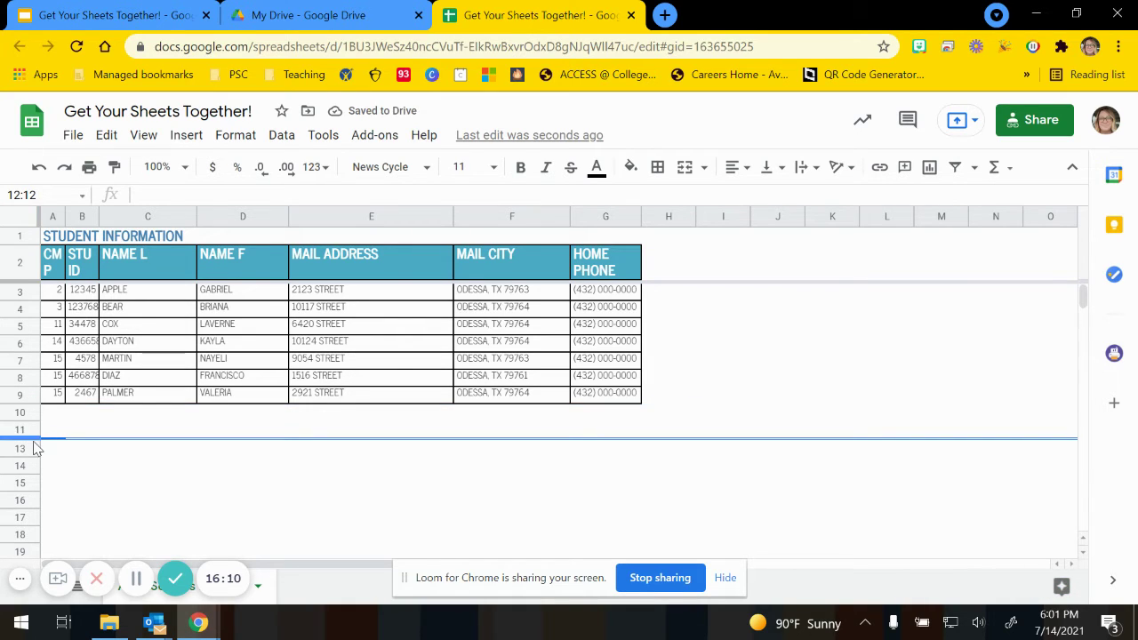
click(39, 166)
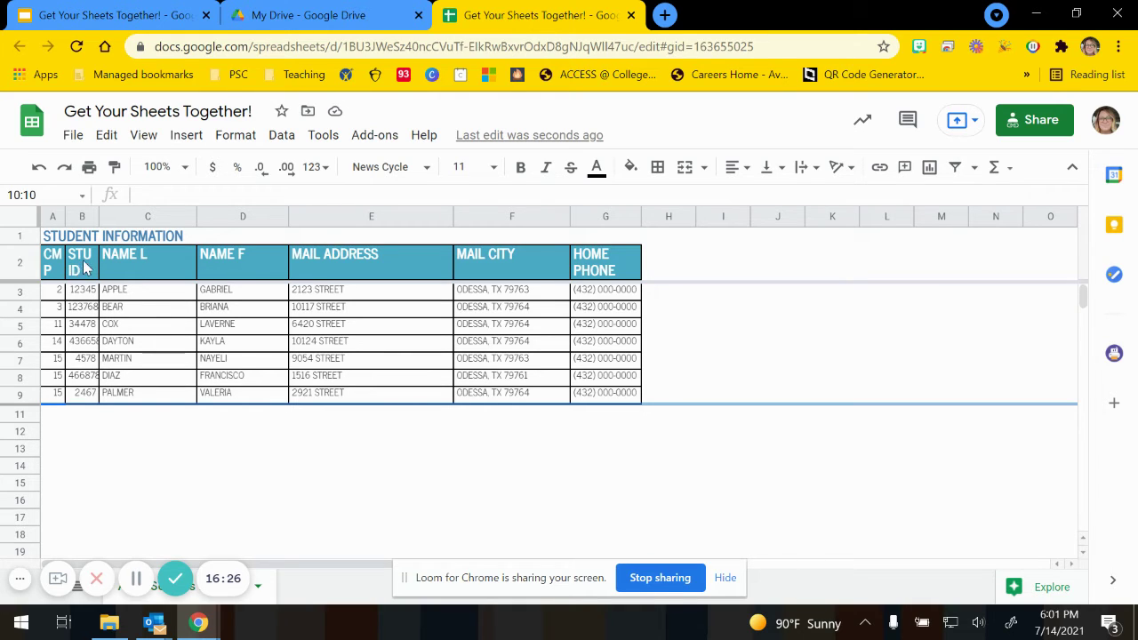
Step: Fit the HOME PHONE column G to its data, and widen it enough for the heading to sit on one line
click(603, 219)
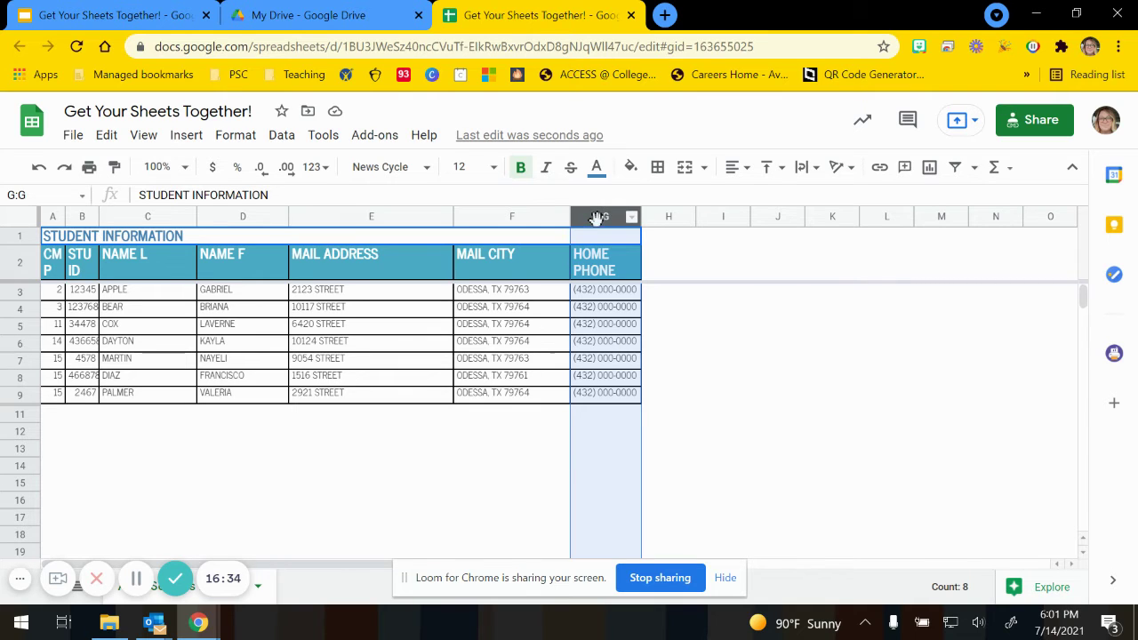
right_click(598, 218)
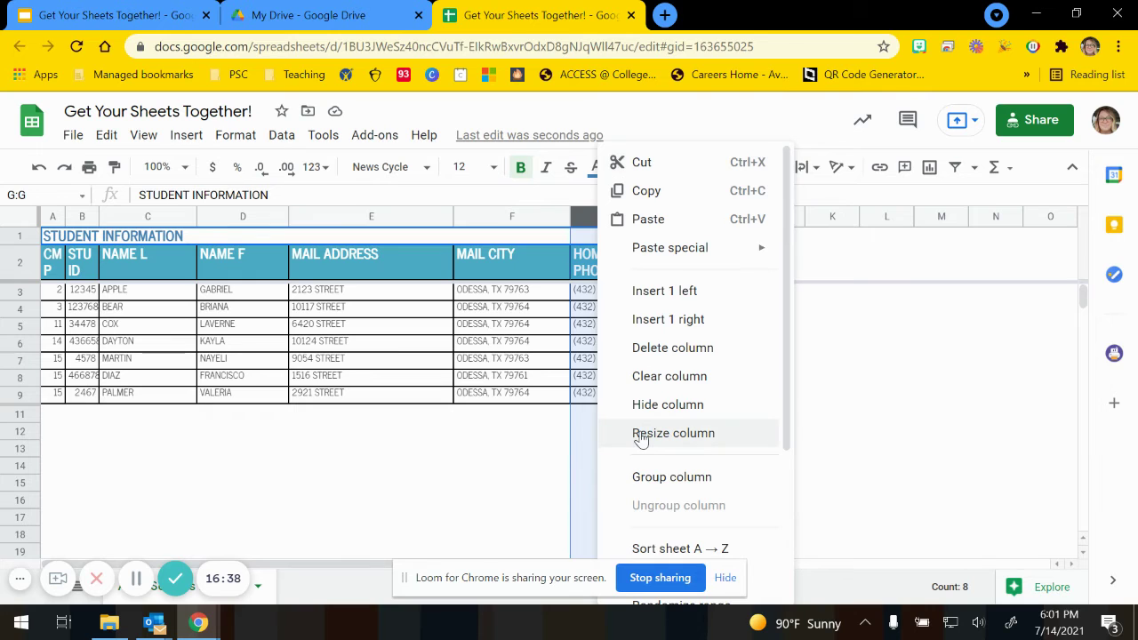
click(673, 433)
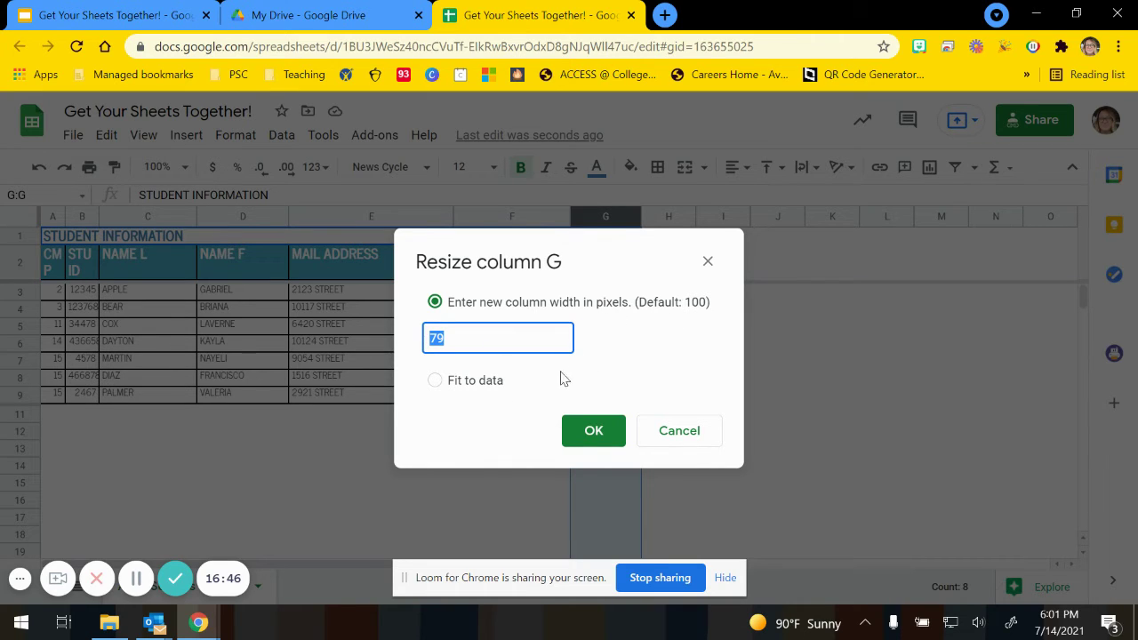
click(435, 381)
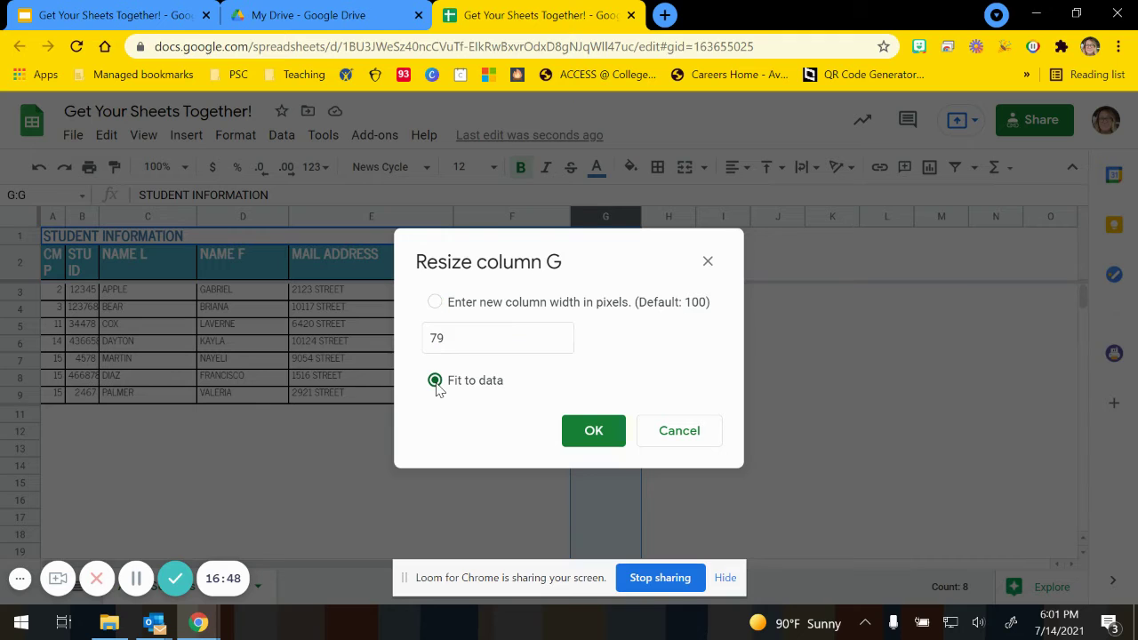
click(594, 430)
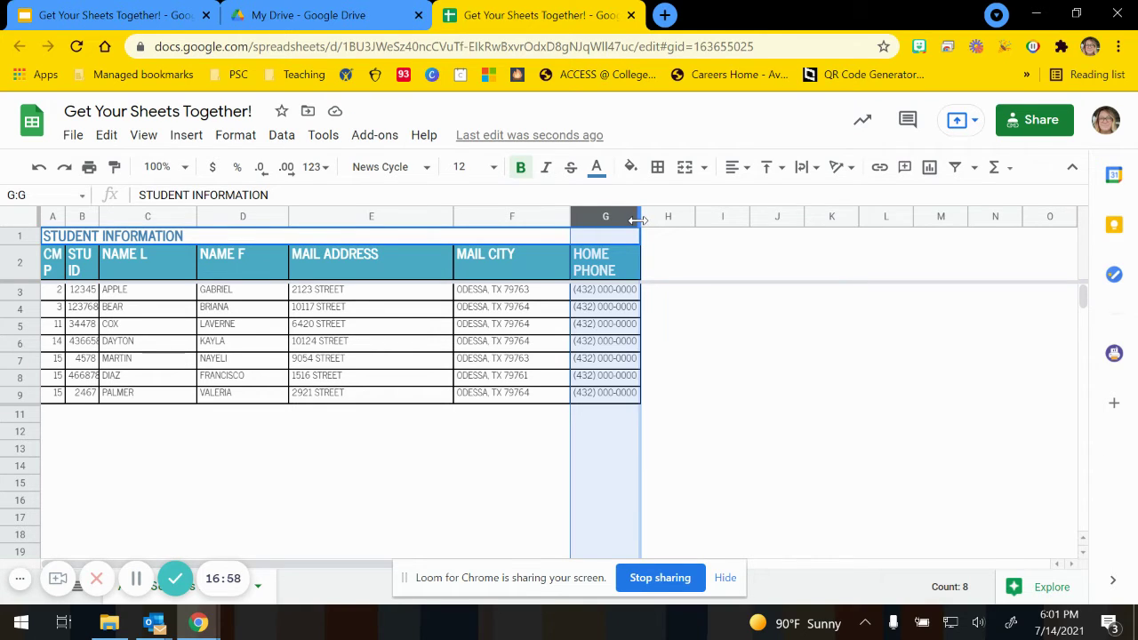
drag(636, 220, 696, 218)
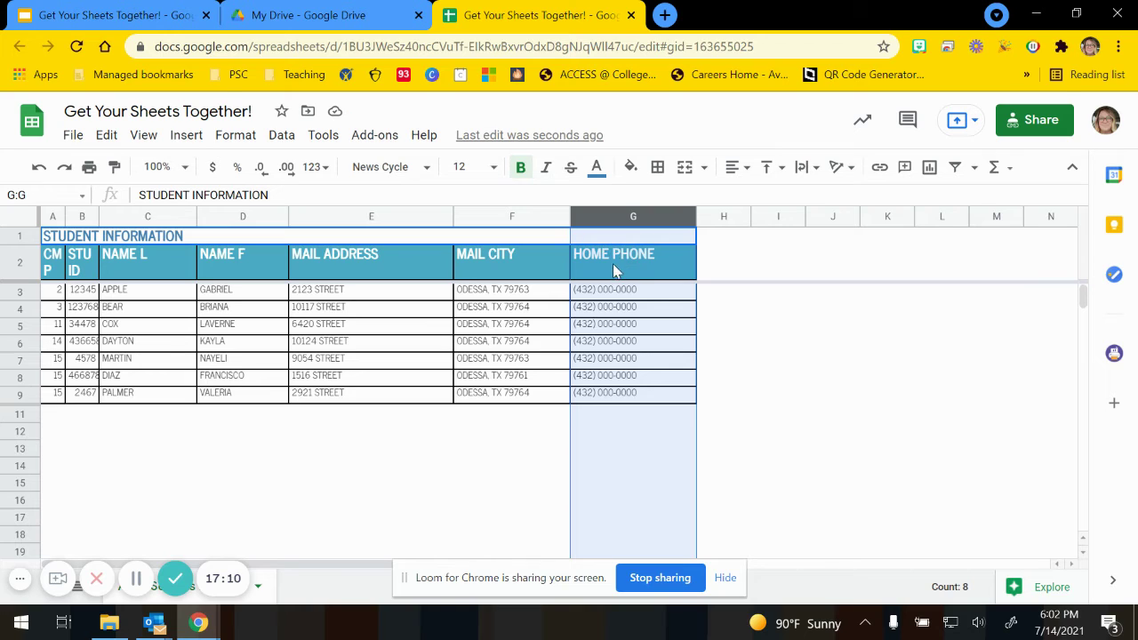
click(84, 270)
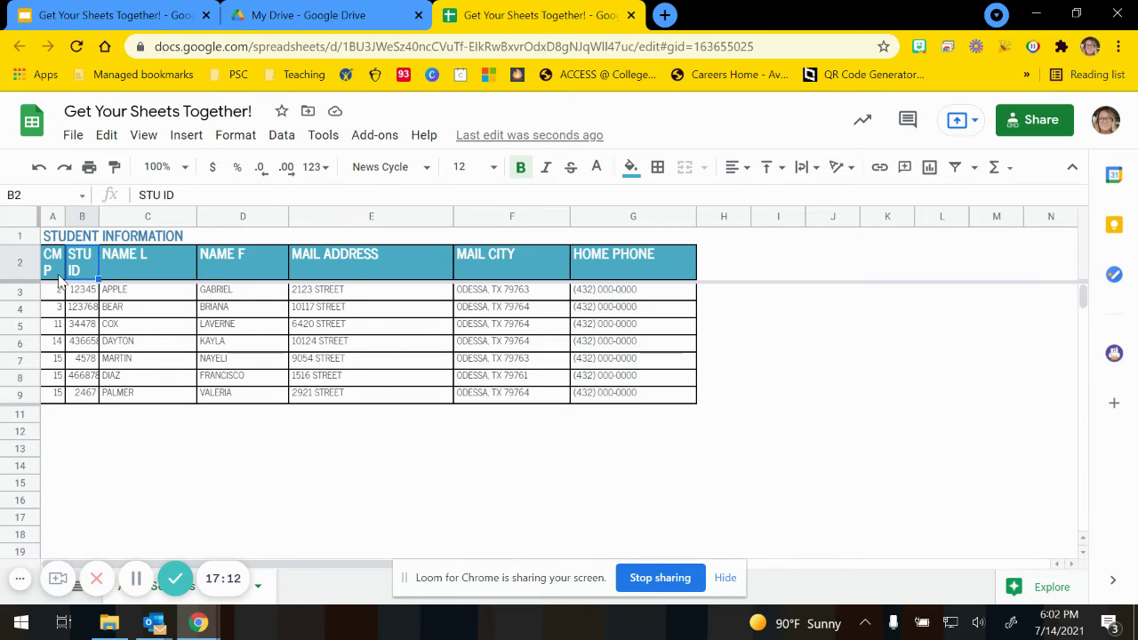
key(Left)
click(85, 270)
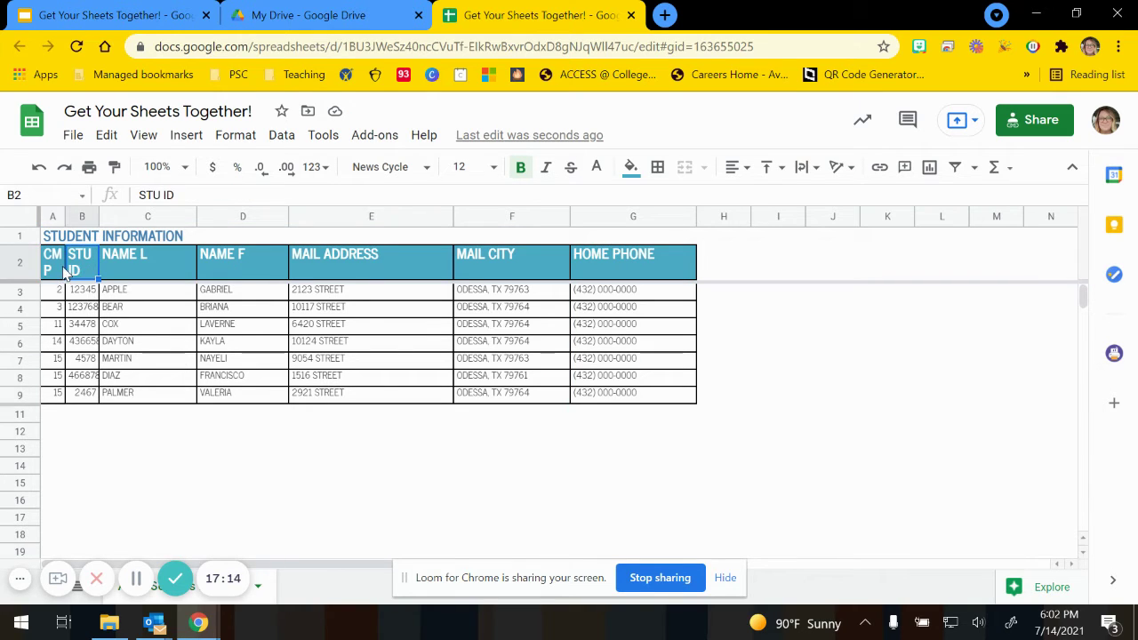
click(28, 224)
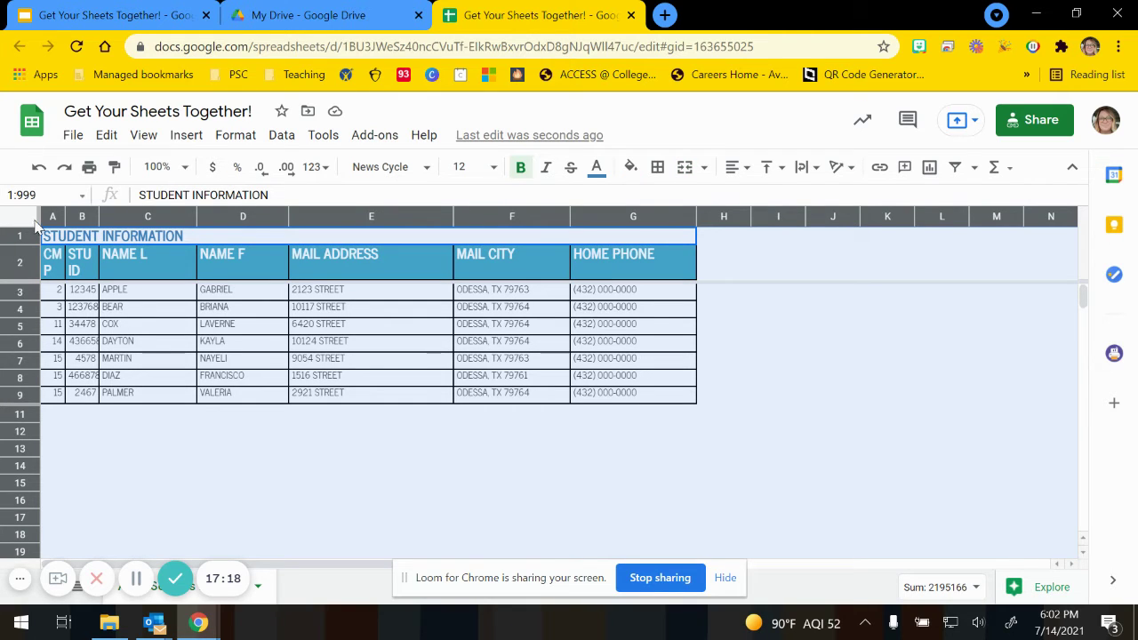
right_click(36, 219)
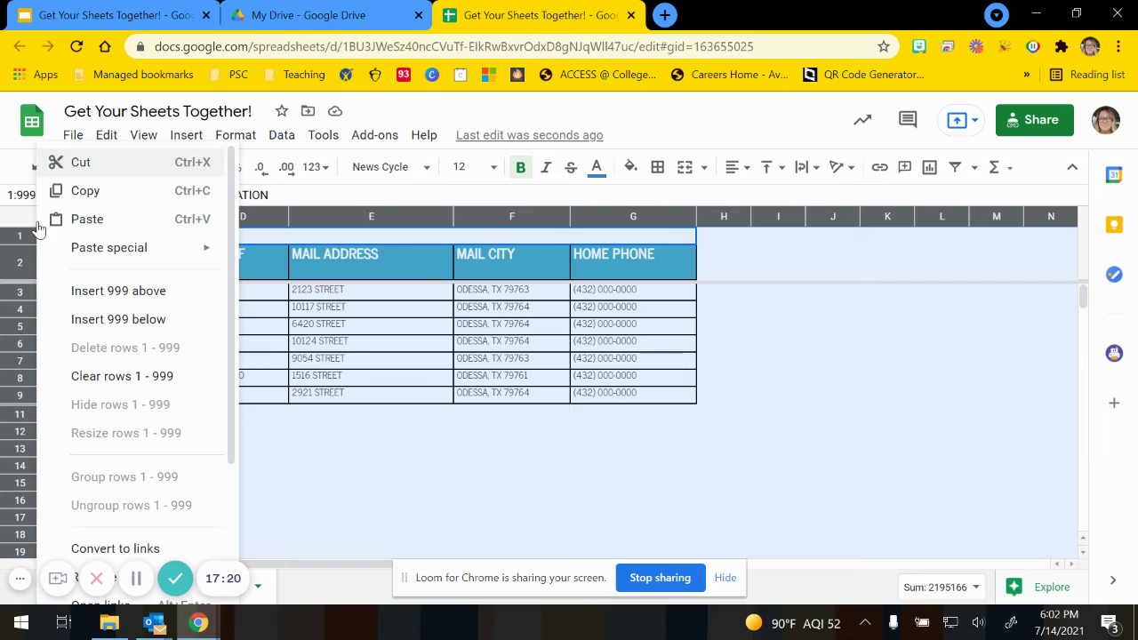
scroll(151, 402, down, 3)
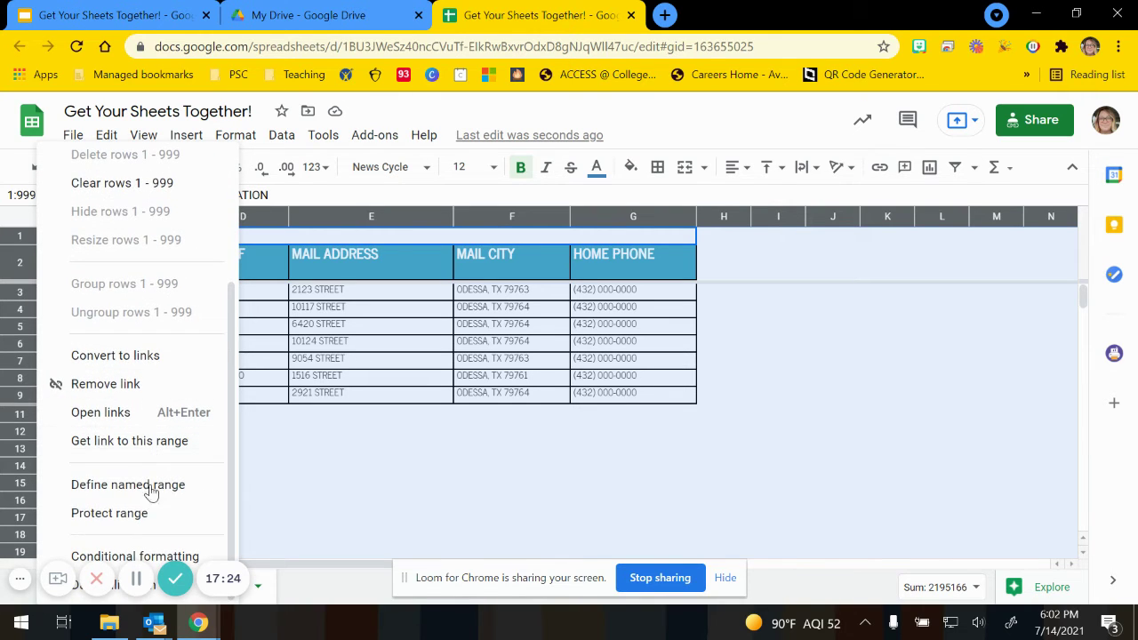
click(320, 253)
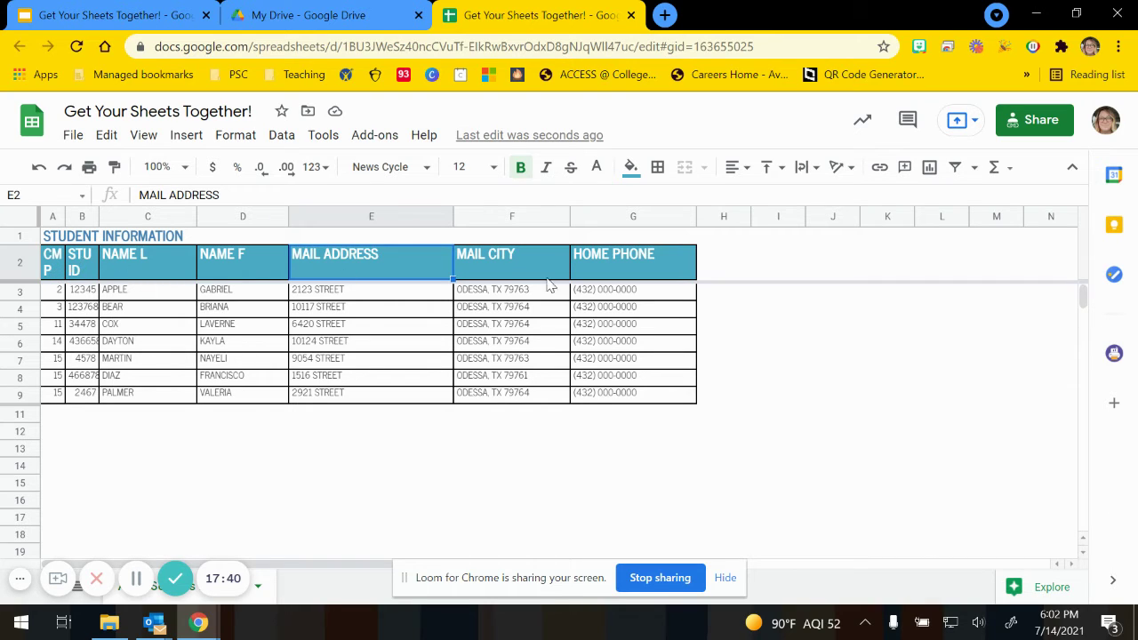
Step: Resize columns A and B together, CMP and STU ID, to fit their data
click(51, 217)
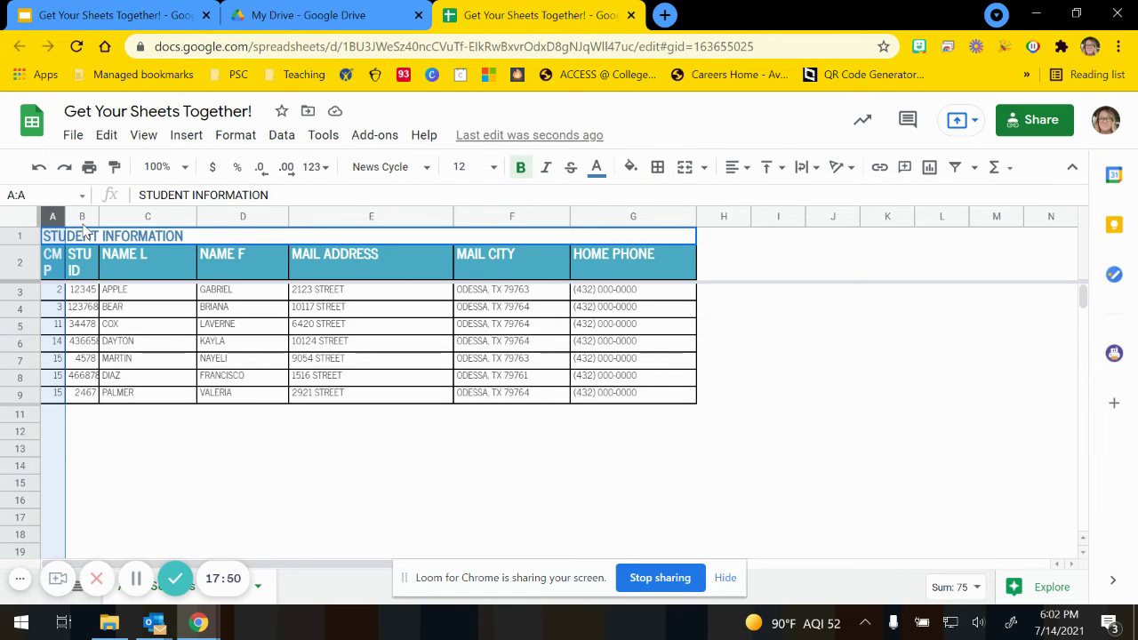
click(79, 217)
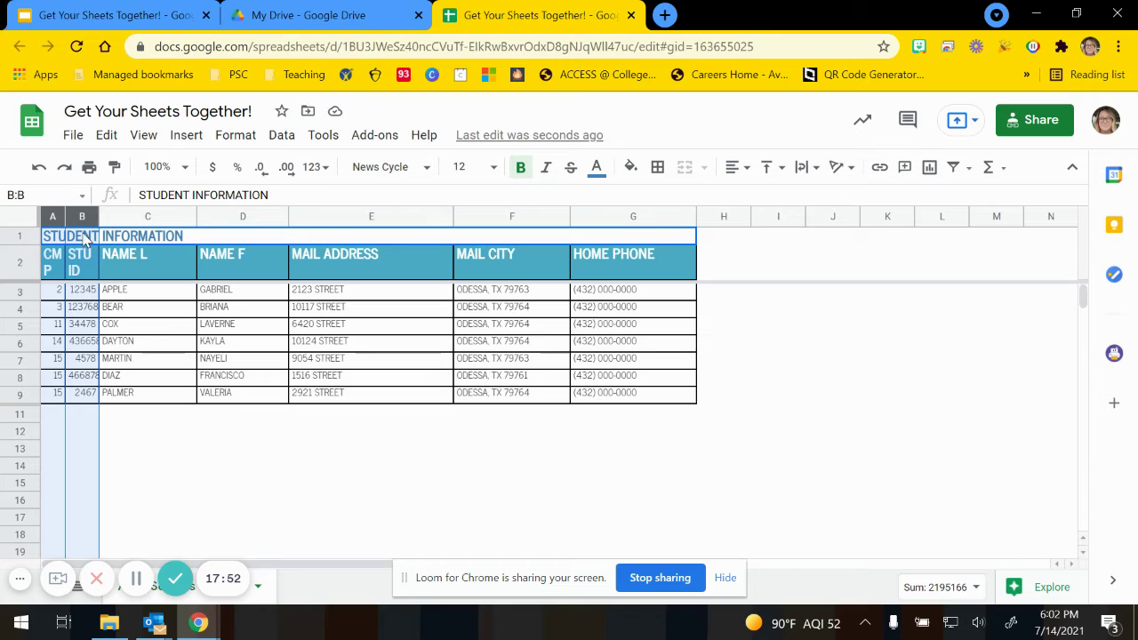
right_click(76, 217)
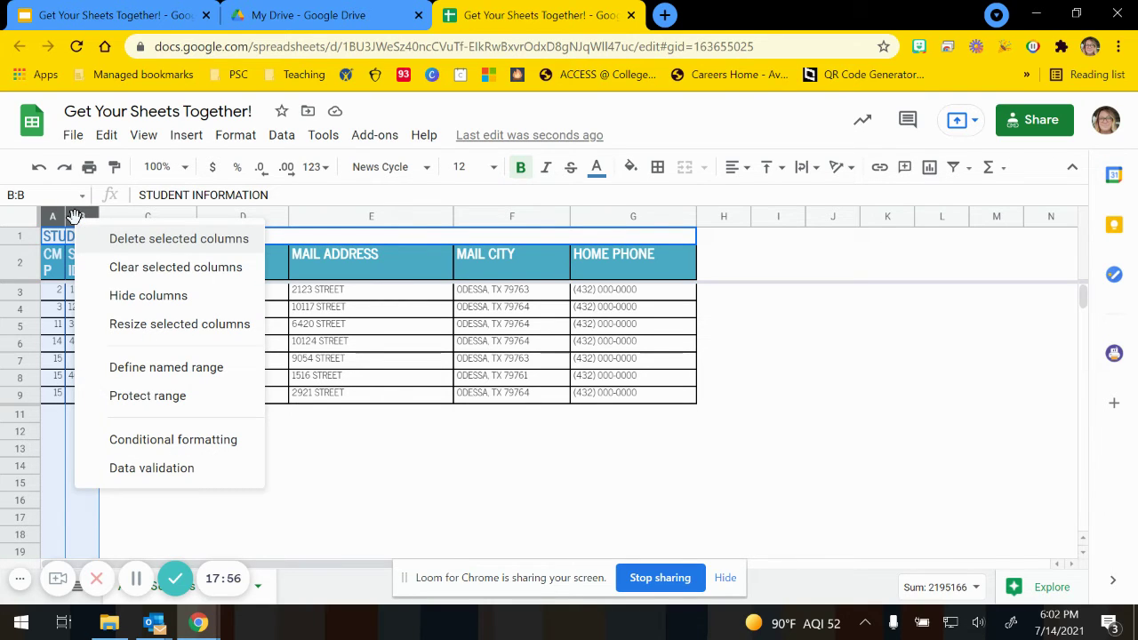
click(136, 326)
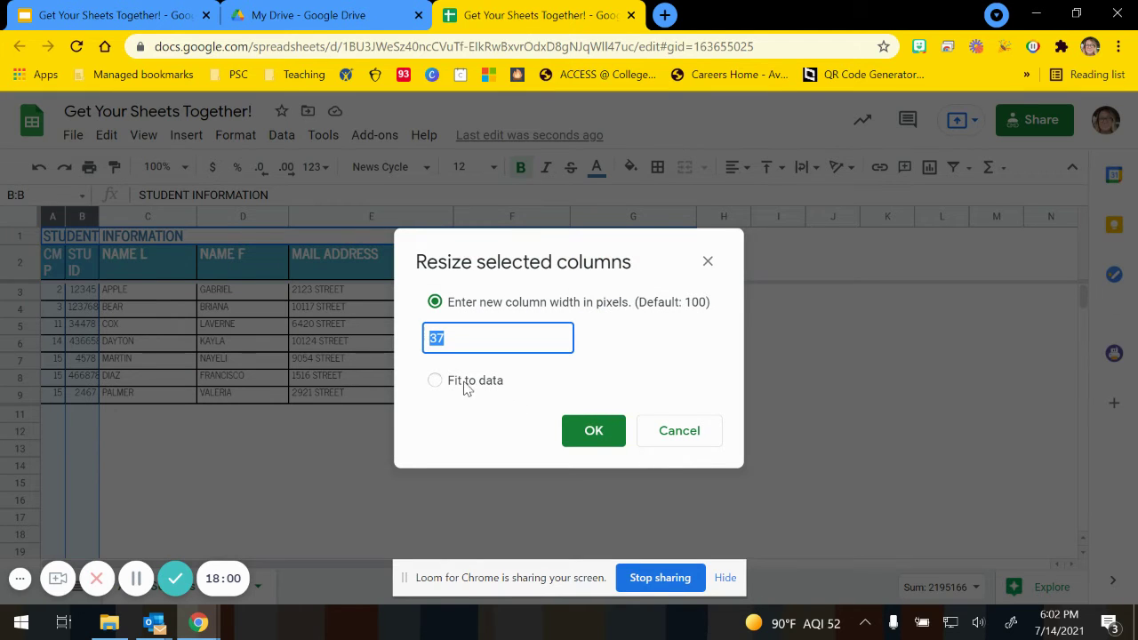
click(434, 381)
click(601, 439)
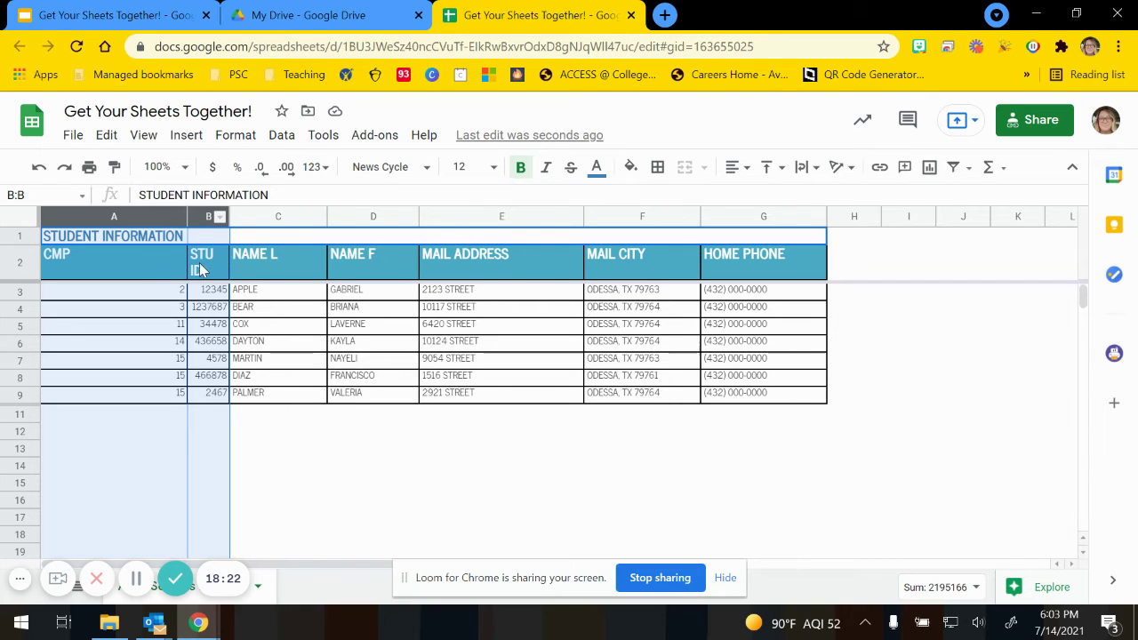
Step: Widen column B enough for the STU ID heading to fit on one line
click(254, 317)
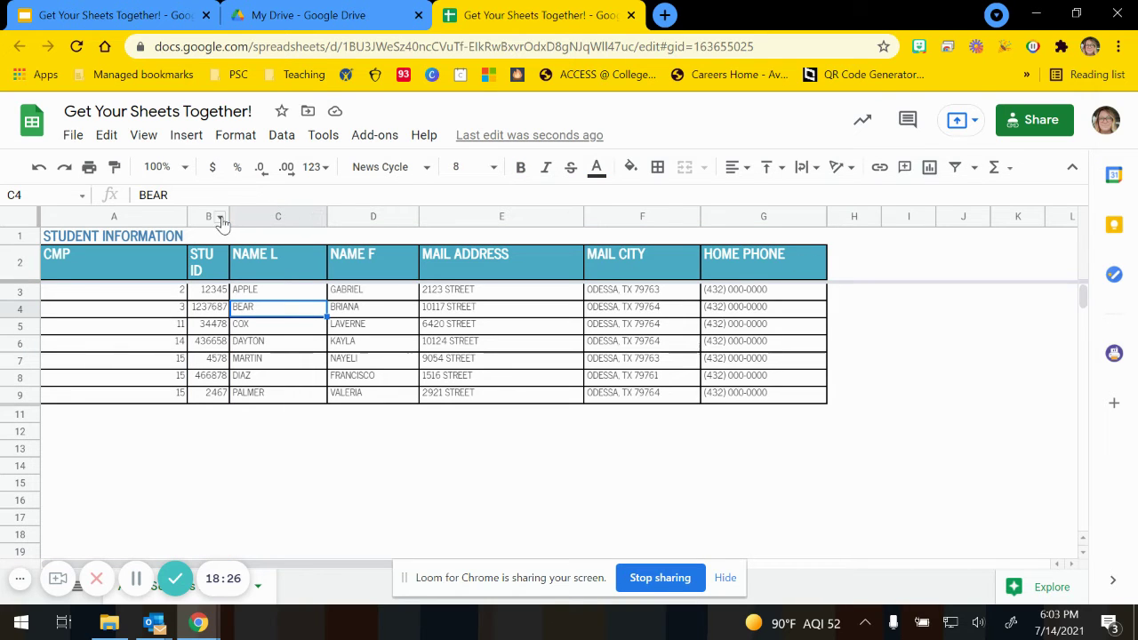
drag(229, 216, 250, 217)
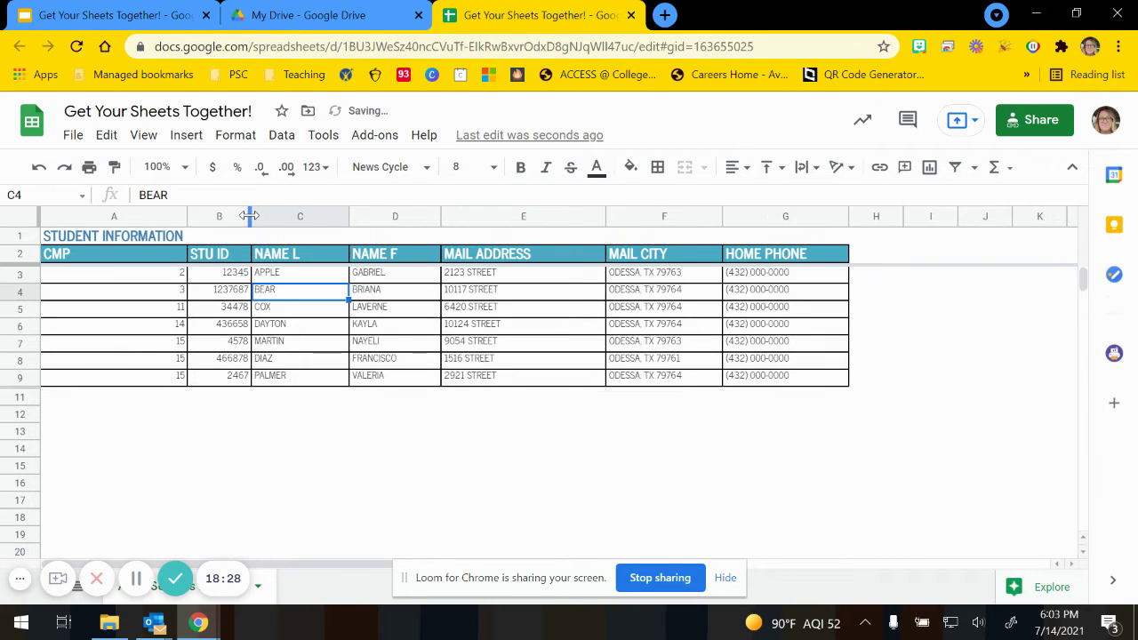
click(338, 470)
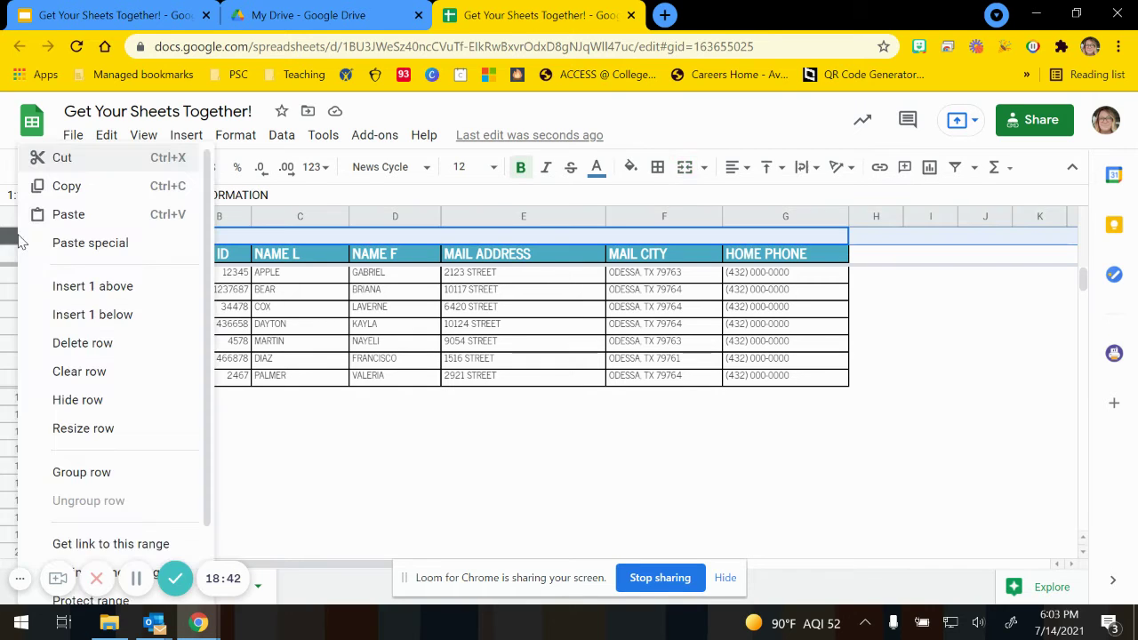
Step: Delete the STUDENT INFORMATION title row, and resize the CMP column A to fit its data
right_click(21, 238)
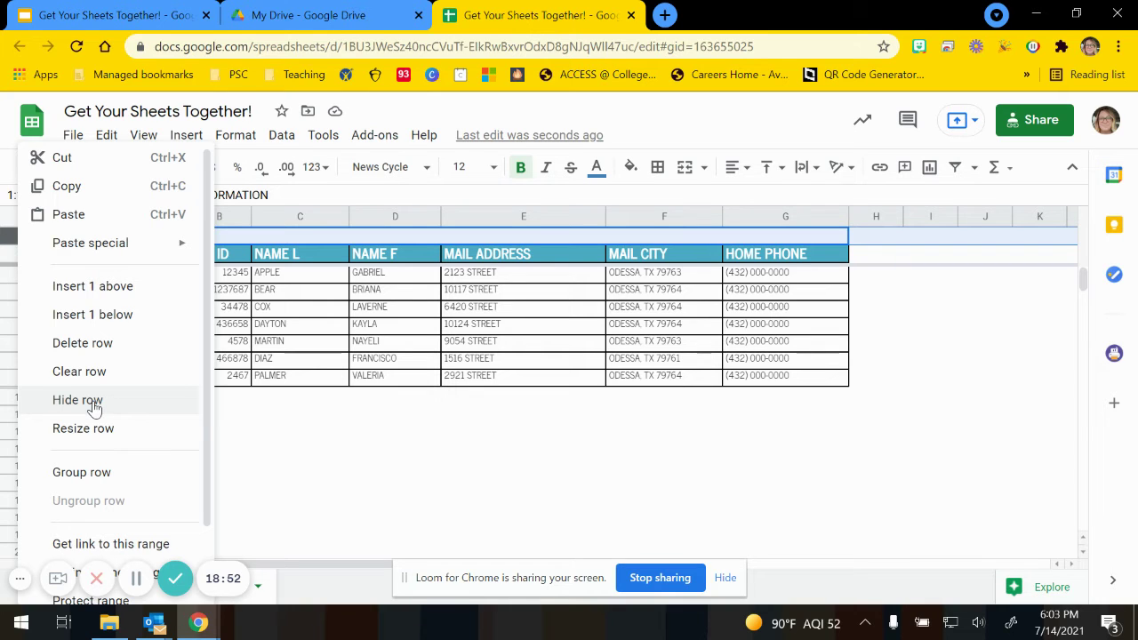
click(99, 343)
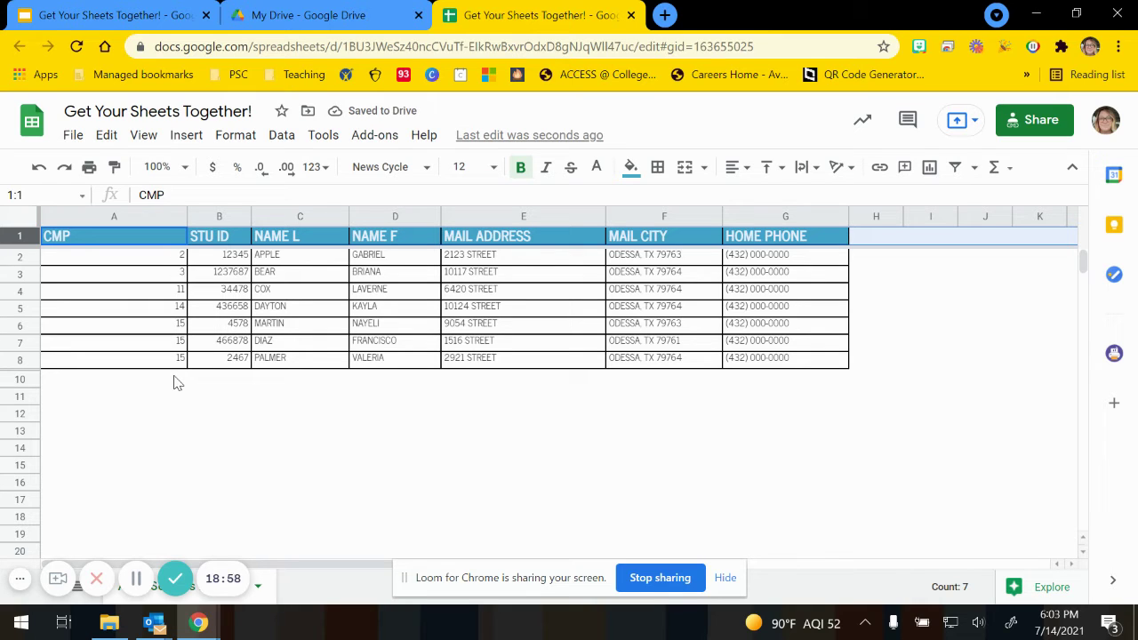
right_click(101, 218)
click(167, 433)
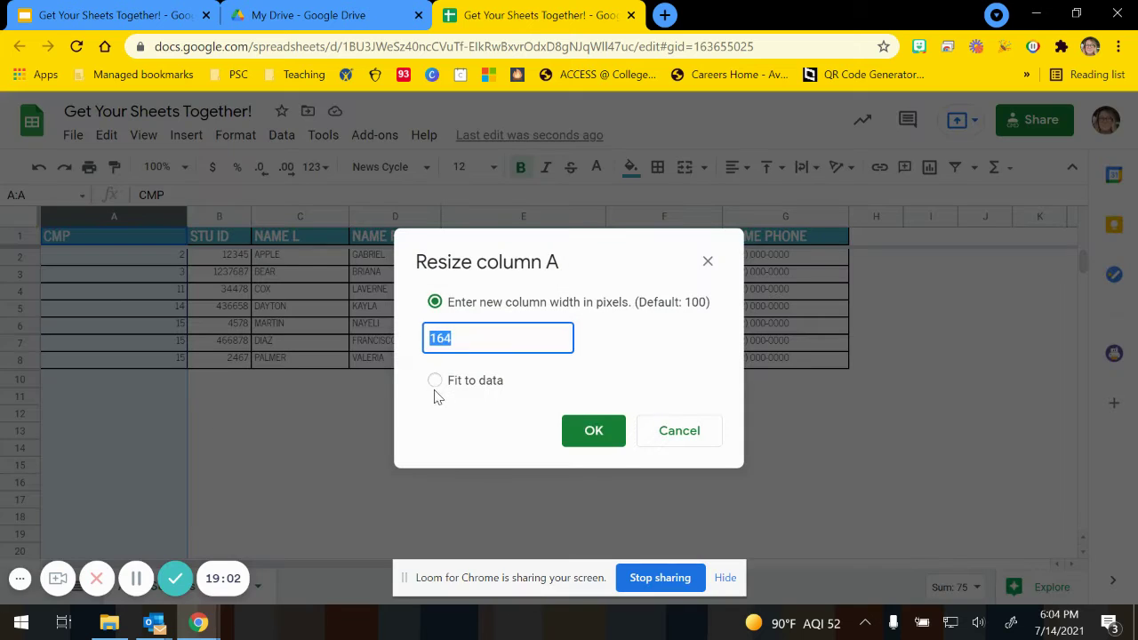
click(436, 379)
click(590, 431)
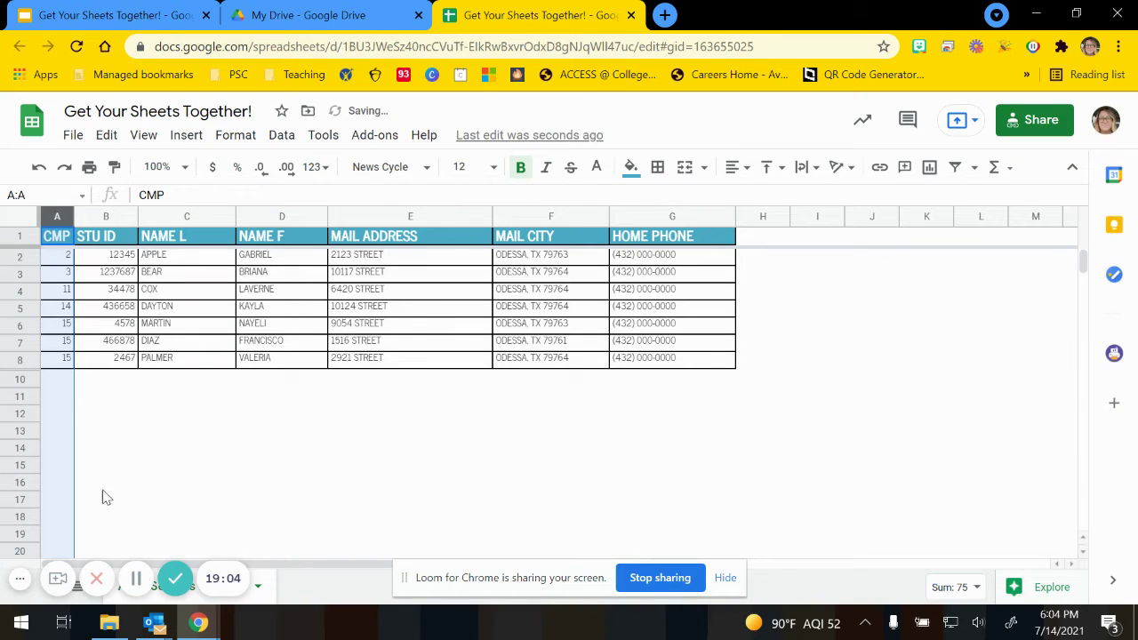
click(115, 419)
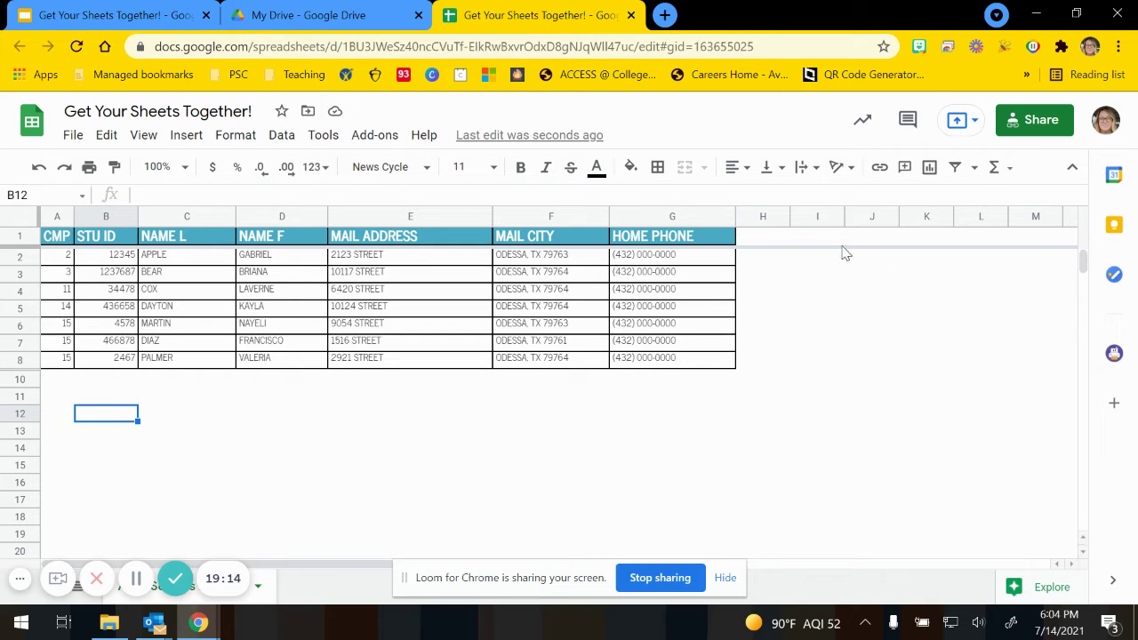
Step: Enter the heading "Contact?" in cell H1 beside HOME PHONE
click(762, 219)
double_click(761, 236)
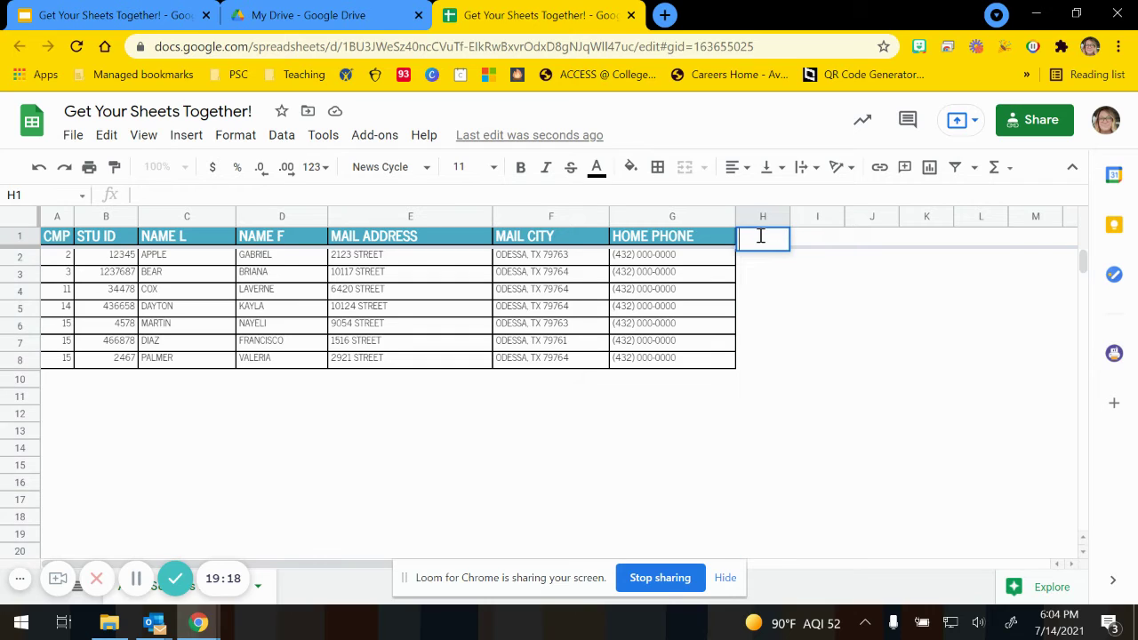
text(tact?)
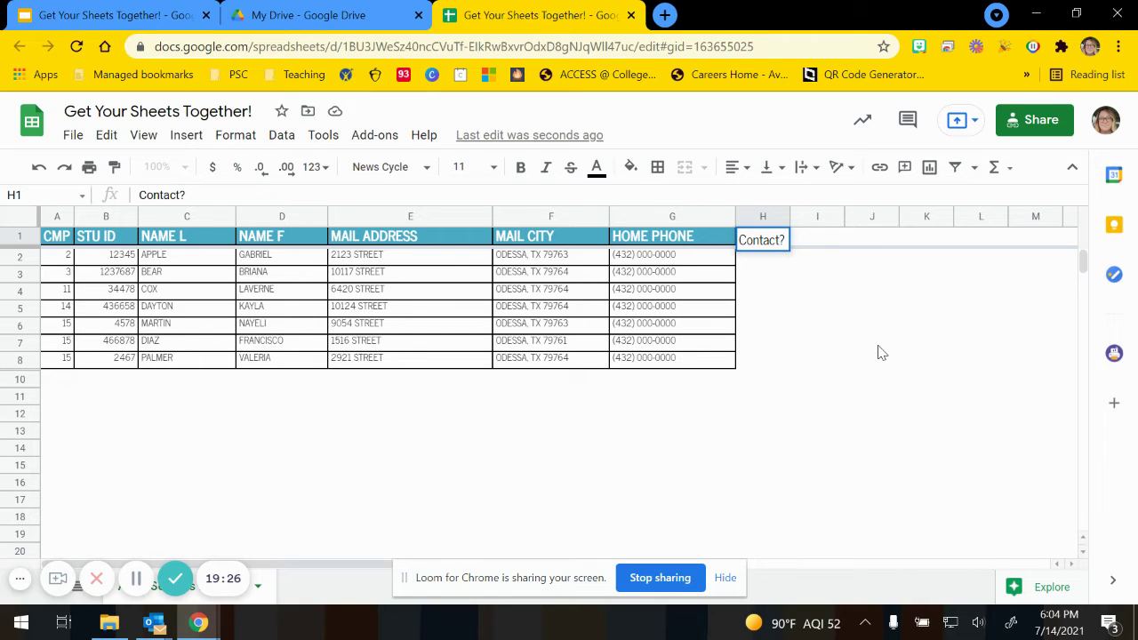
key(Return)
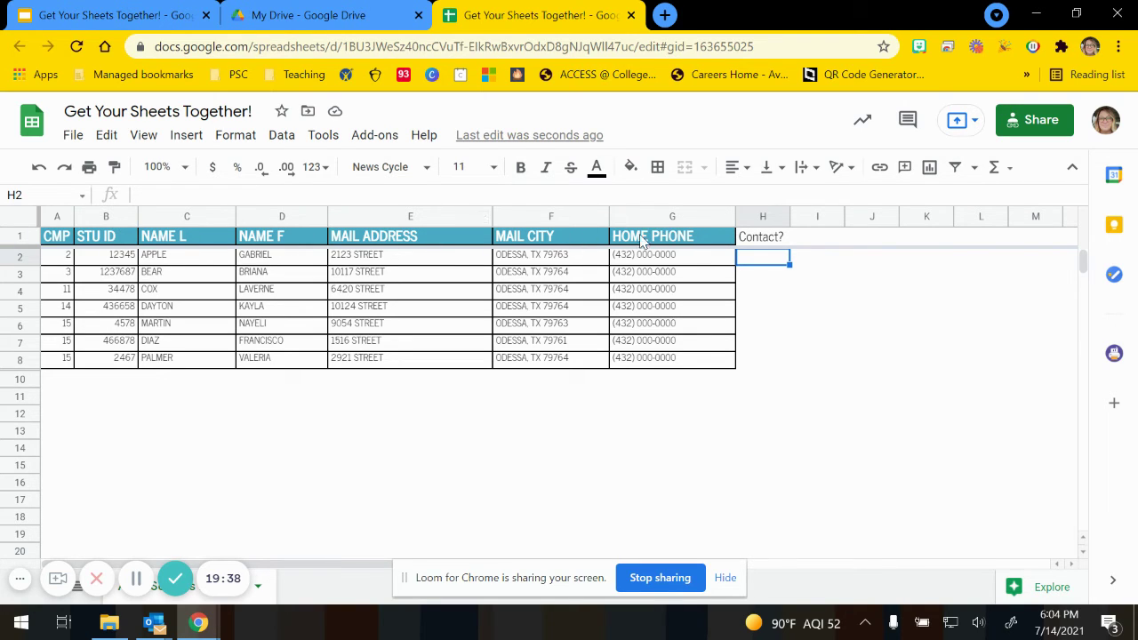
Step: Copy the HOME PHONE heading's formatting onto the Contact? heading in cell H1
click(707, 238)
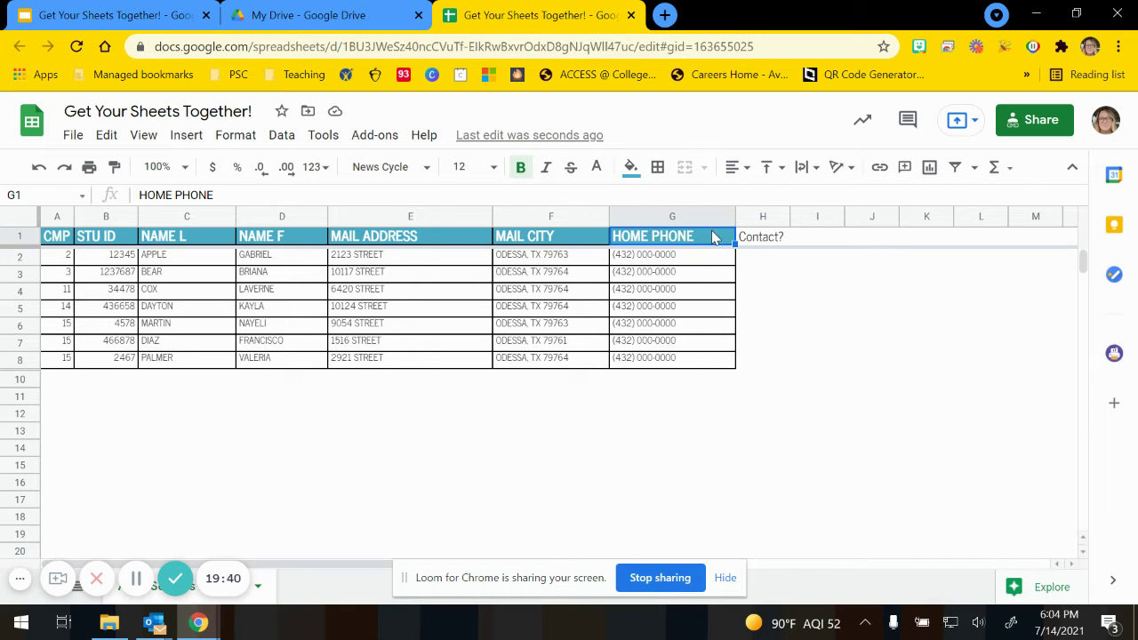
click(115, 169)
click(770, 246)
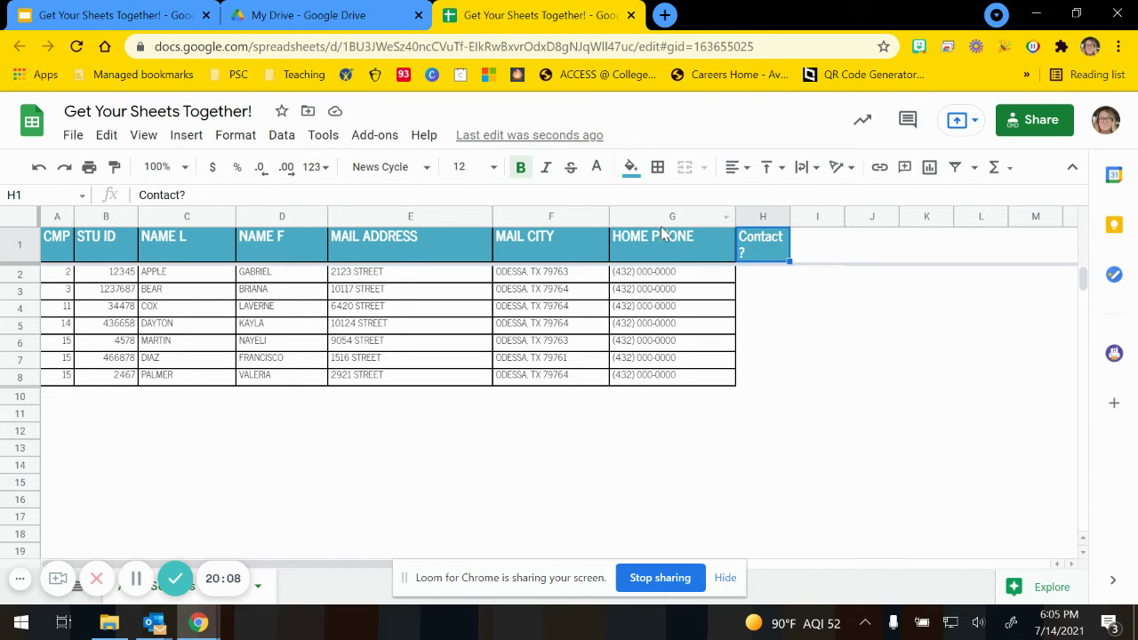
Step: Resize column H to fit its data, and widen it enough for the Contact? heading to fit on one line
right_click(763, 217)
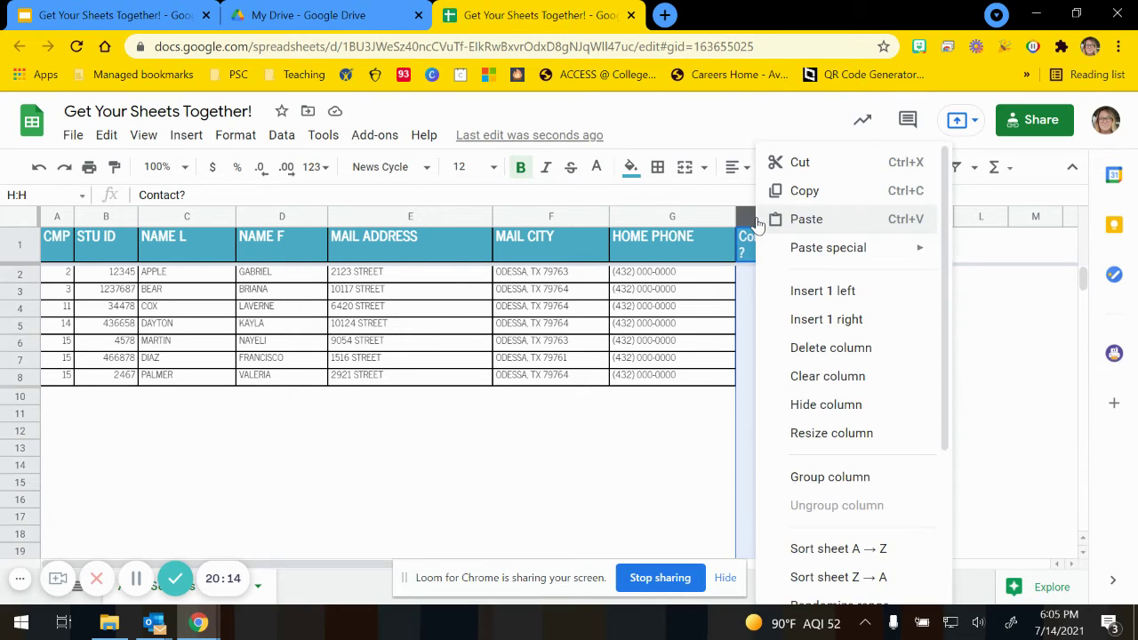
click(826, 432)
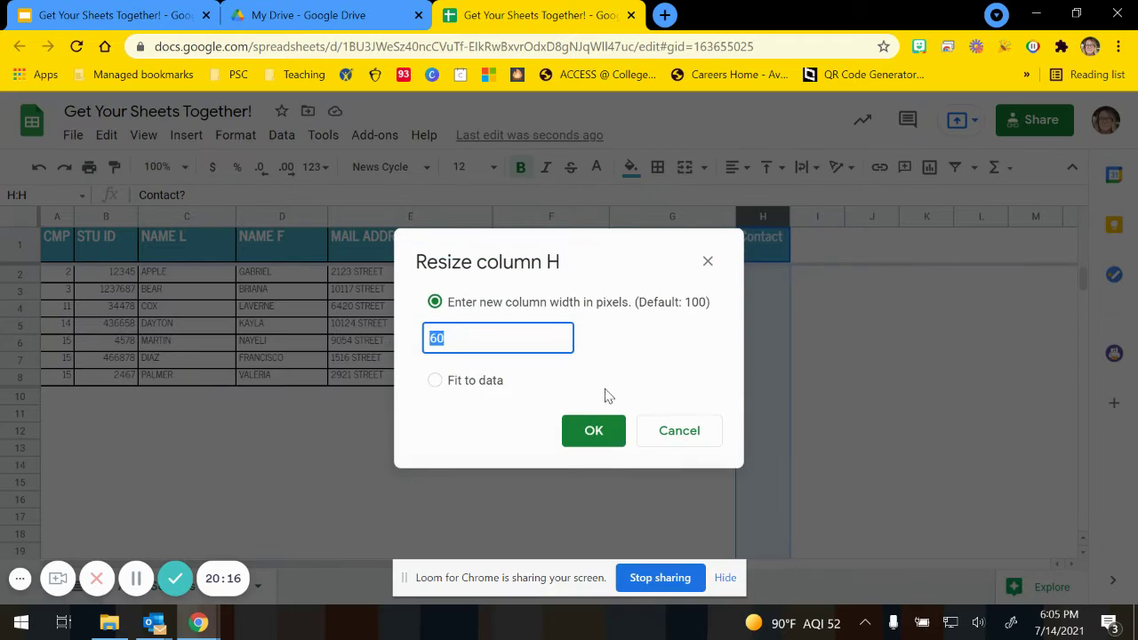
click(490, 382)
click(587, 430)
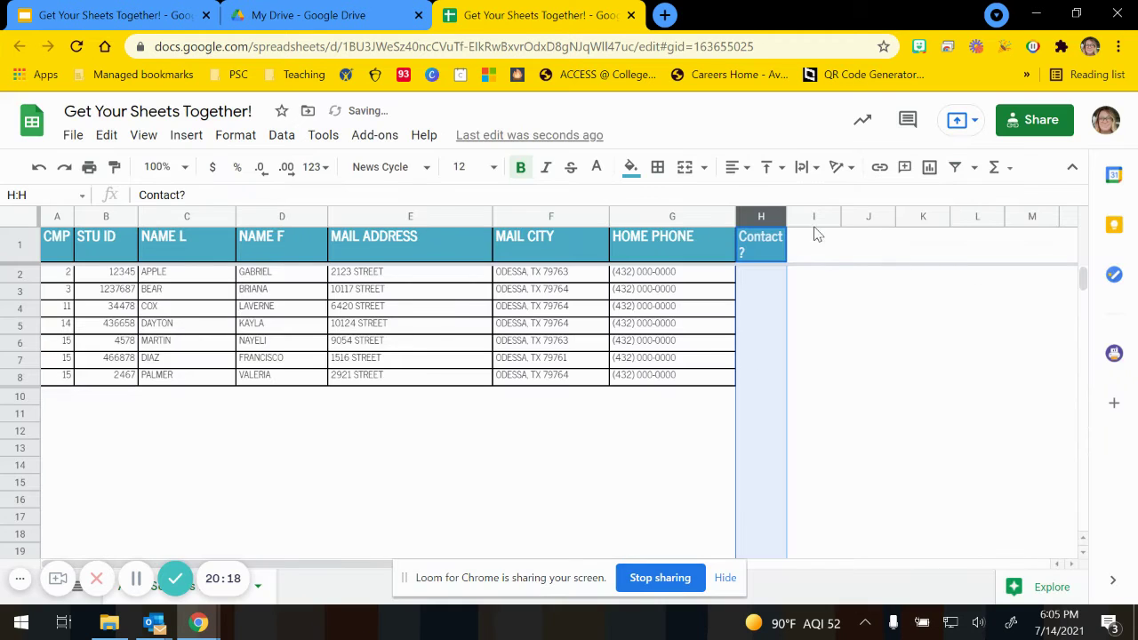
drag(788, 217, 802, 217)
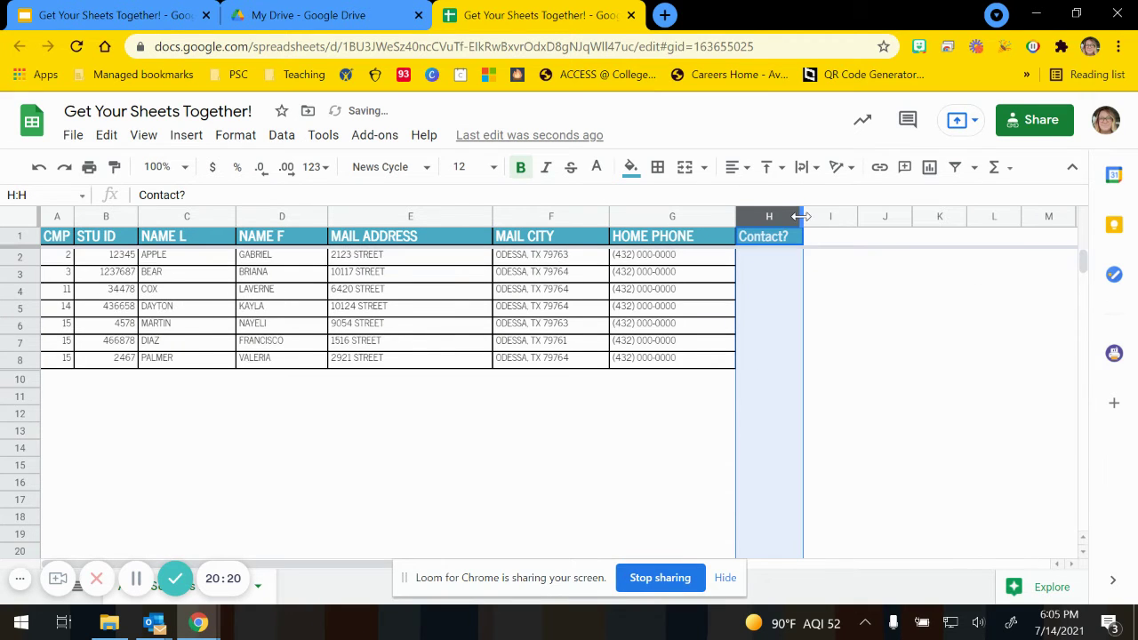
Step: Insert checkboxes in cells H2:H8 under the Contact? heading
click(769, 260)
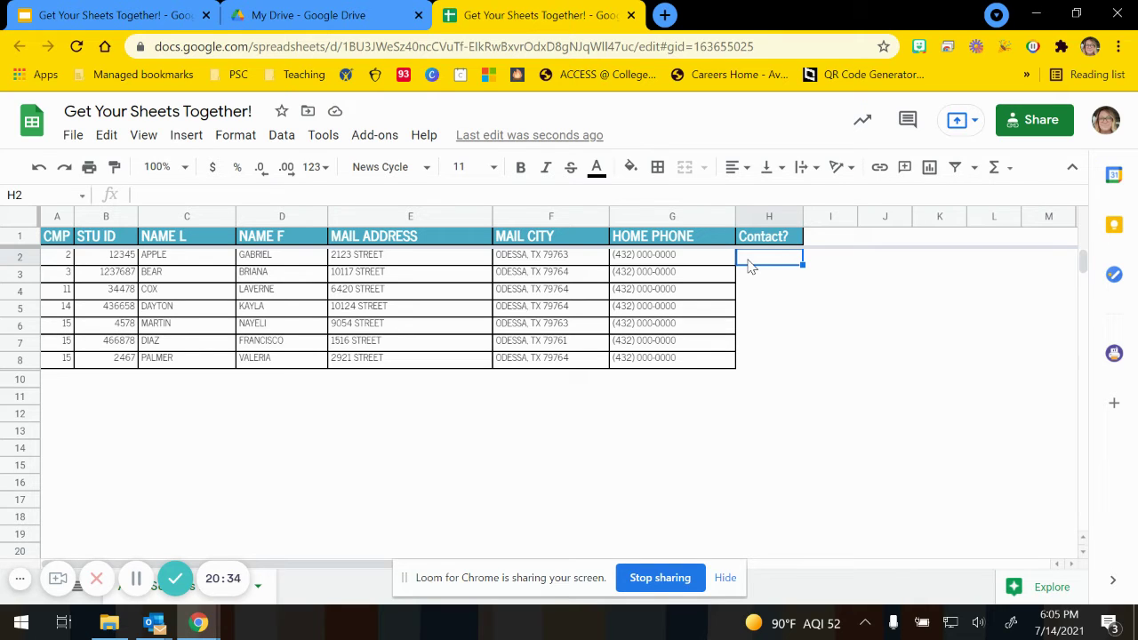
drag(752, 263, 738, 366)
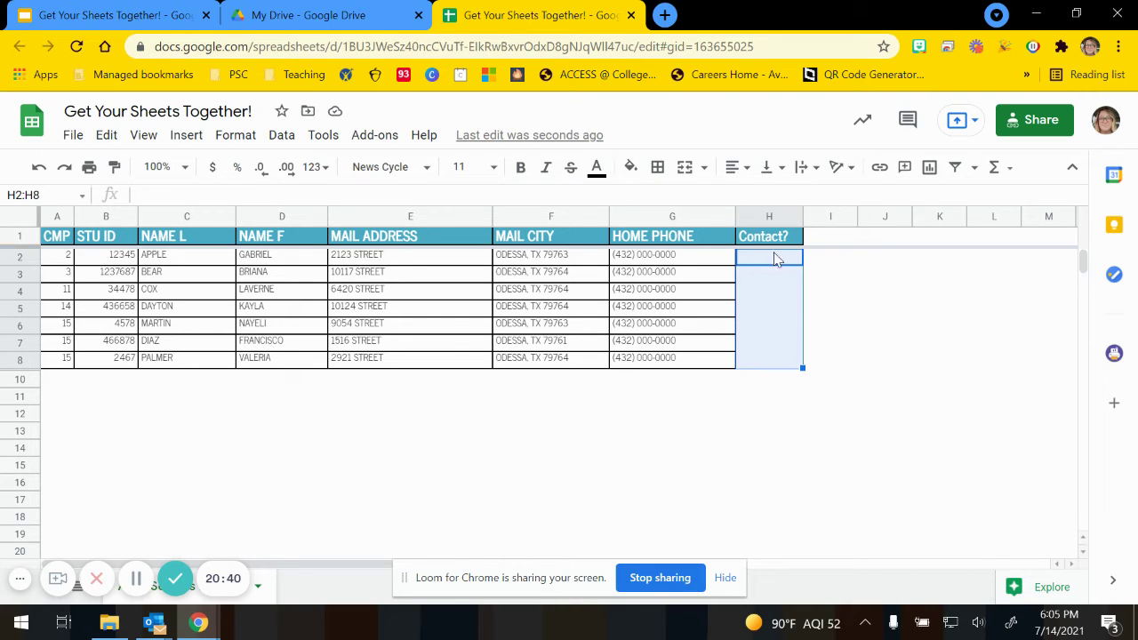
click(187, 135)
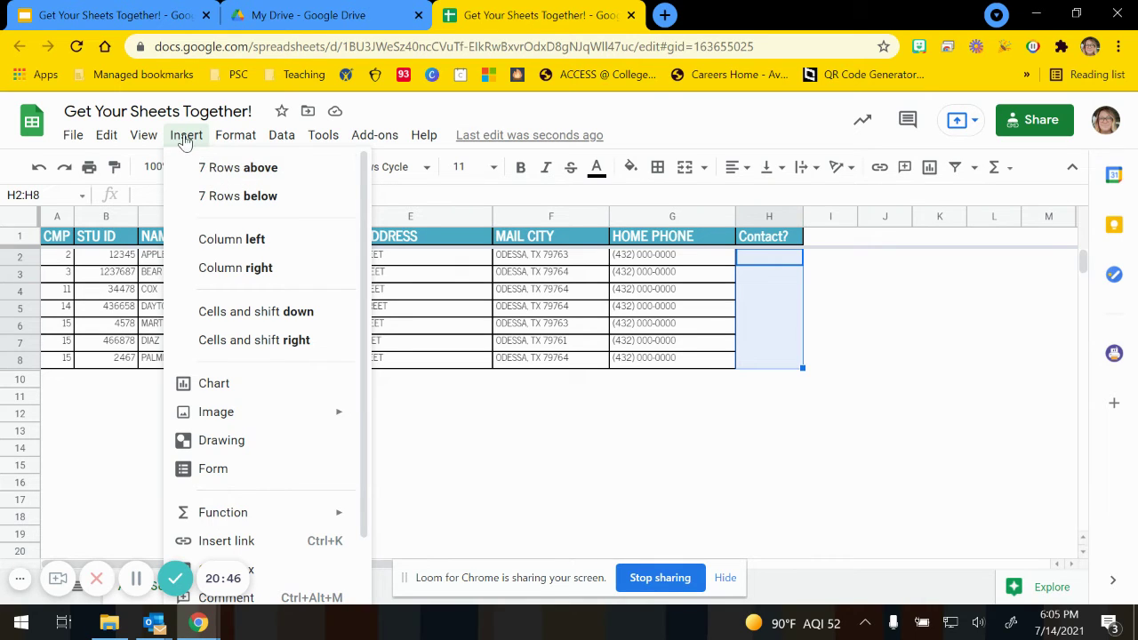
mouse_move(245, 140)
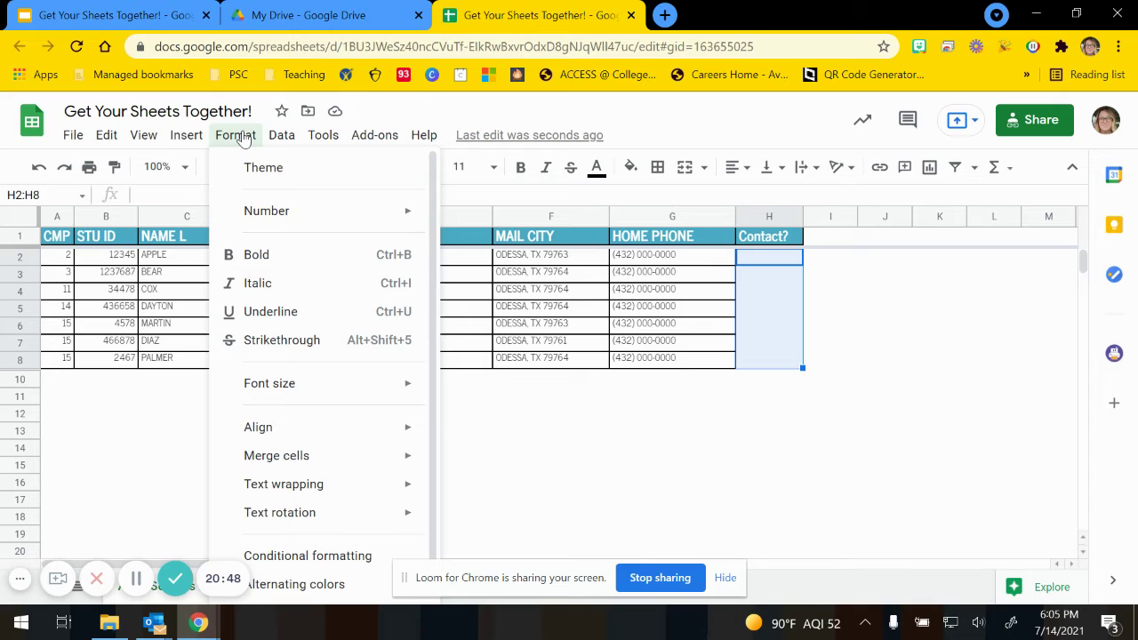
mouse_move(148, 144)
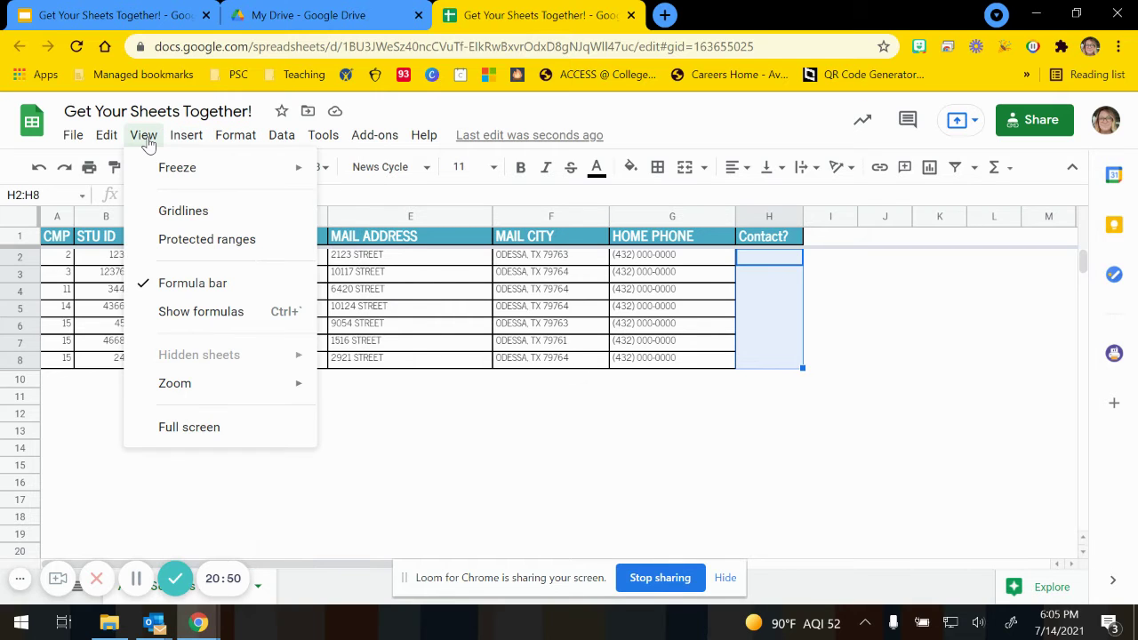
mouse_move(188, 142)
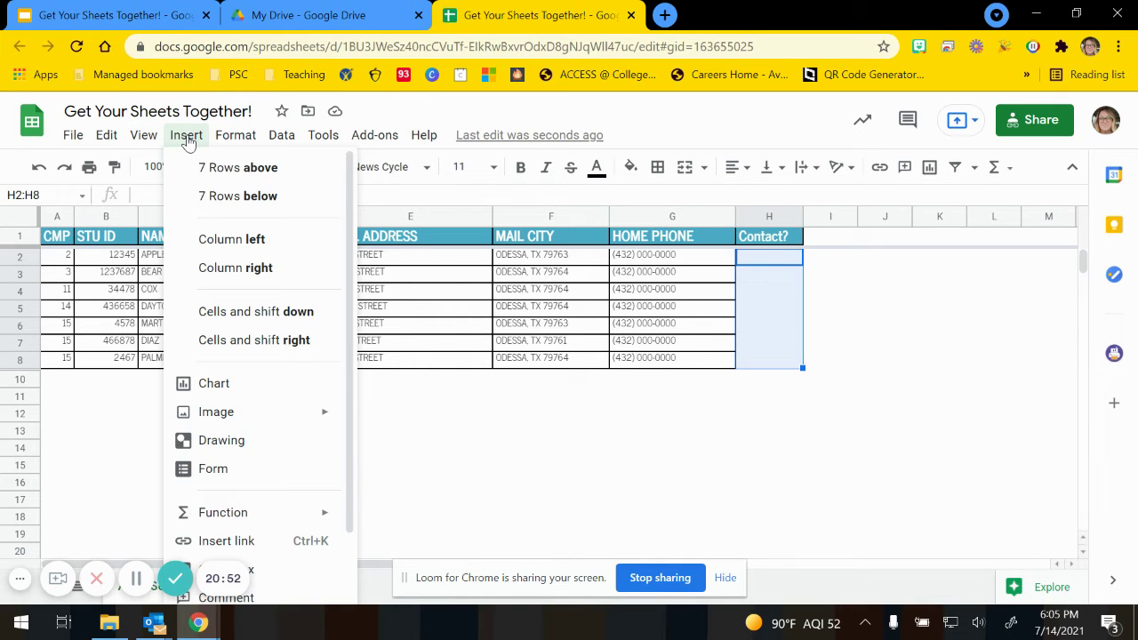
scroll(251, 432, down, 1)
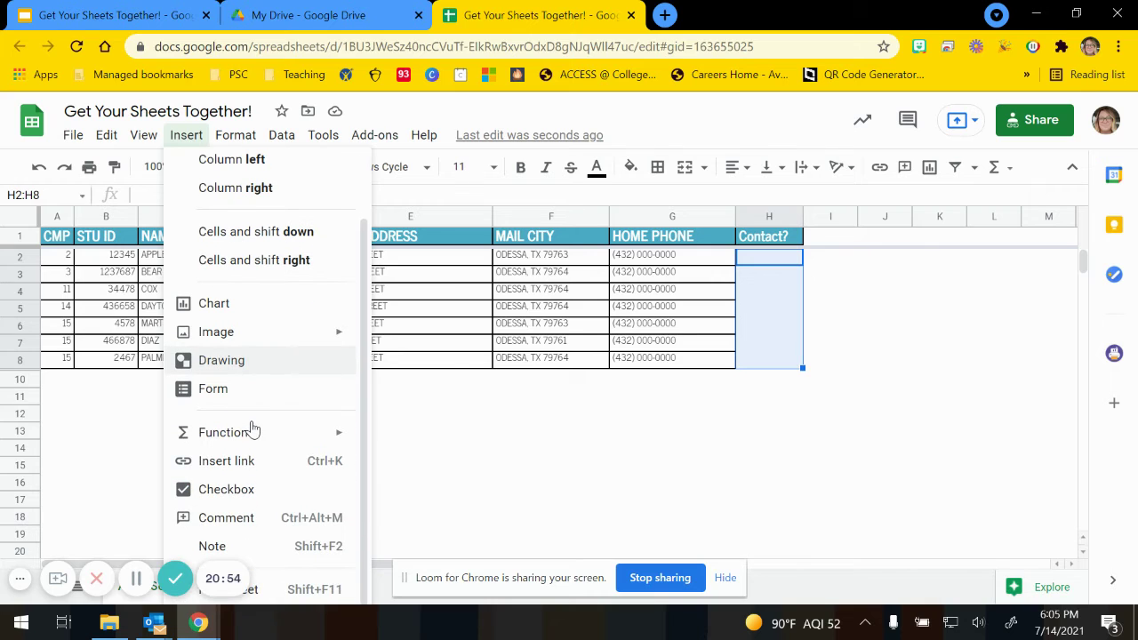
scroll(252, 427, up, 1)
mouse_move(251, 416)
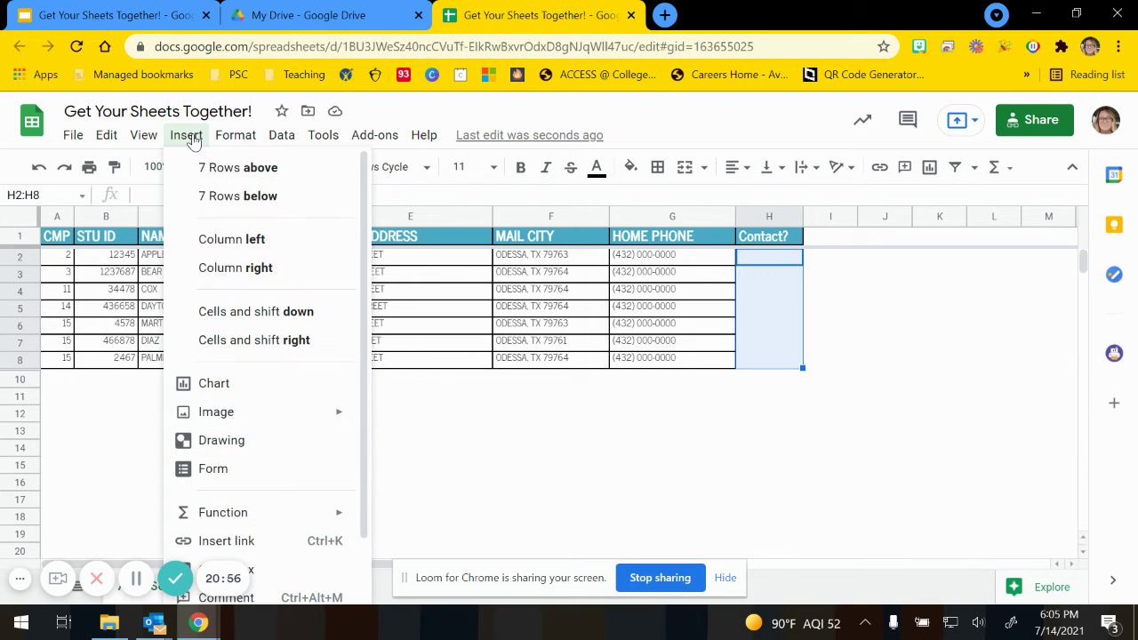
scroll(228, 282, down, 1)
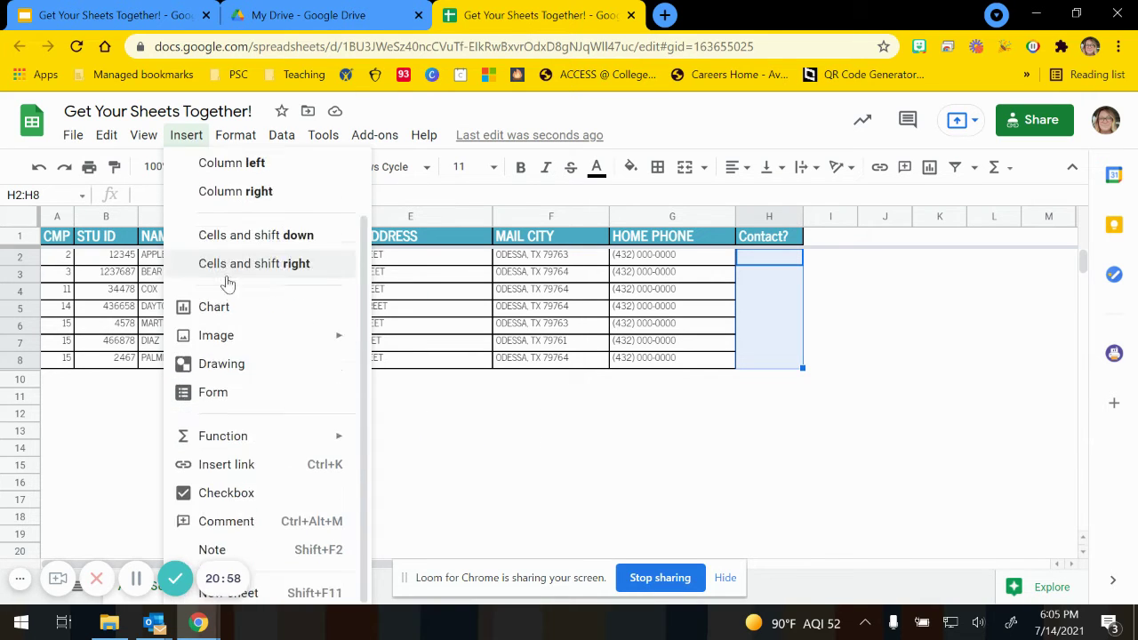
click(224, 497)
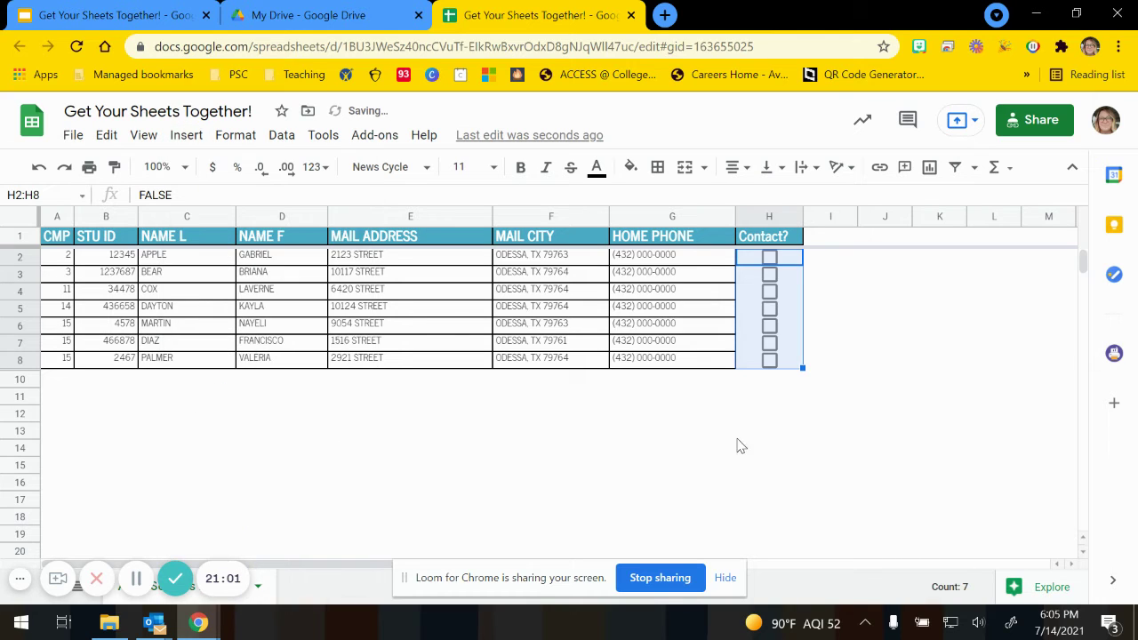
click(905, 356)
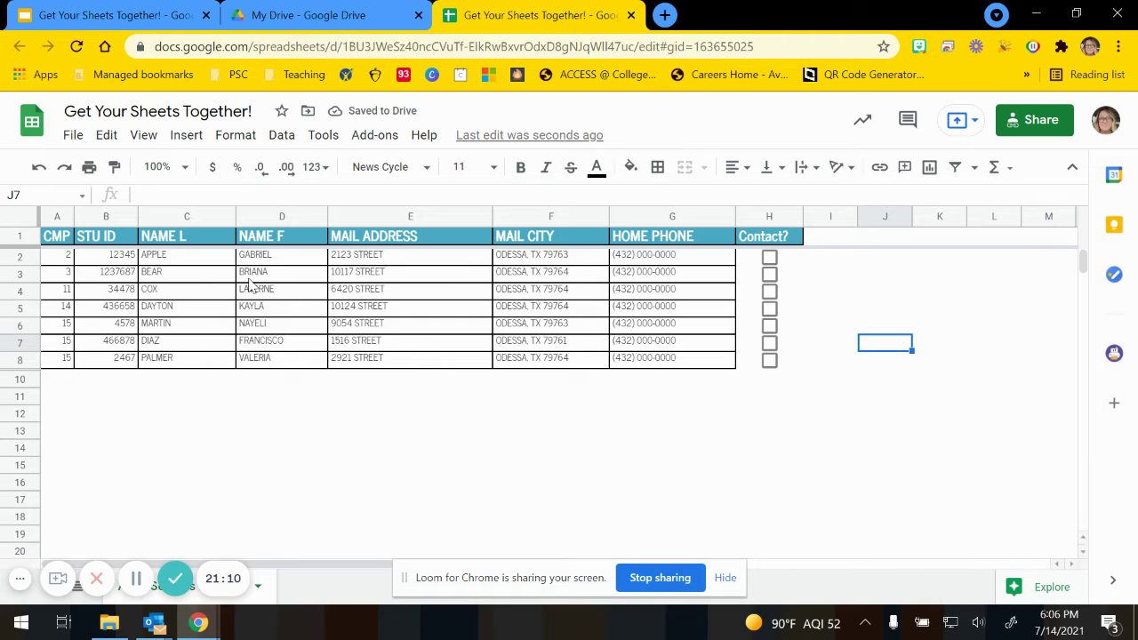
Step: Tick and clear the Contact? checkbox in row 3, and tick the one in row 2
click(769, 275)
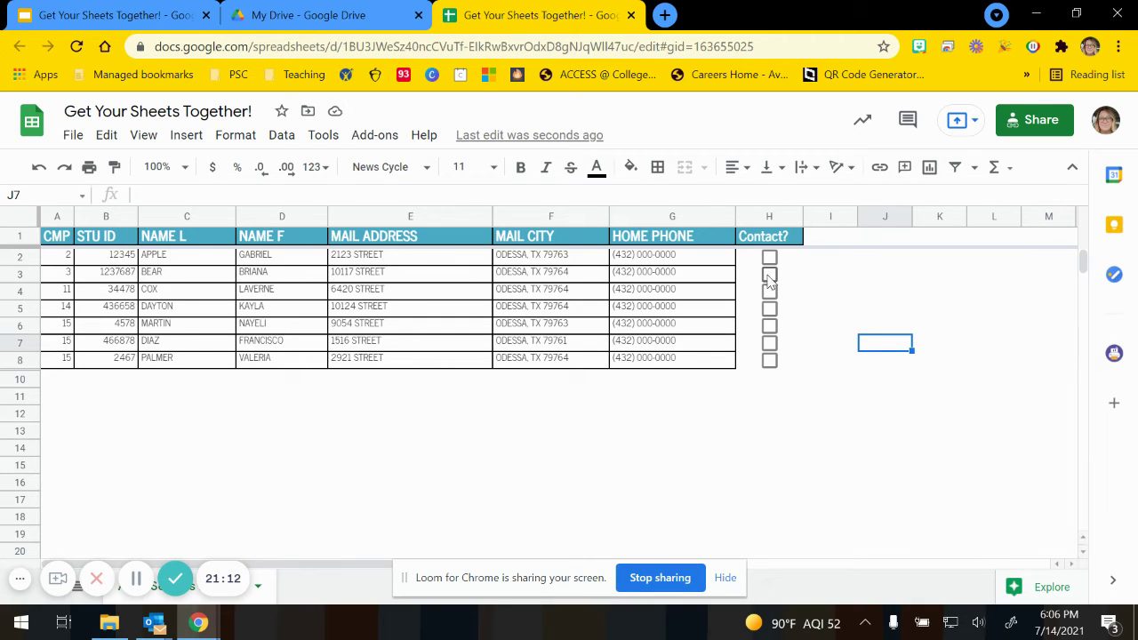
click(846, 296)
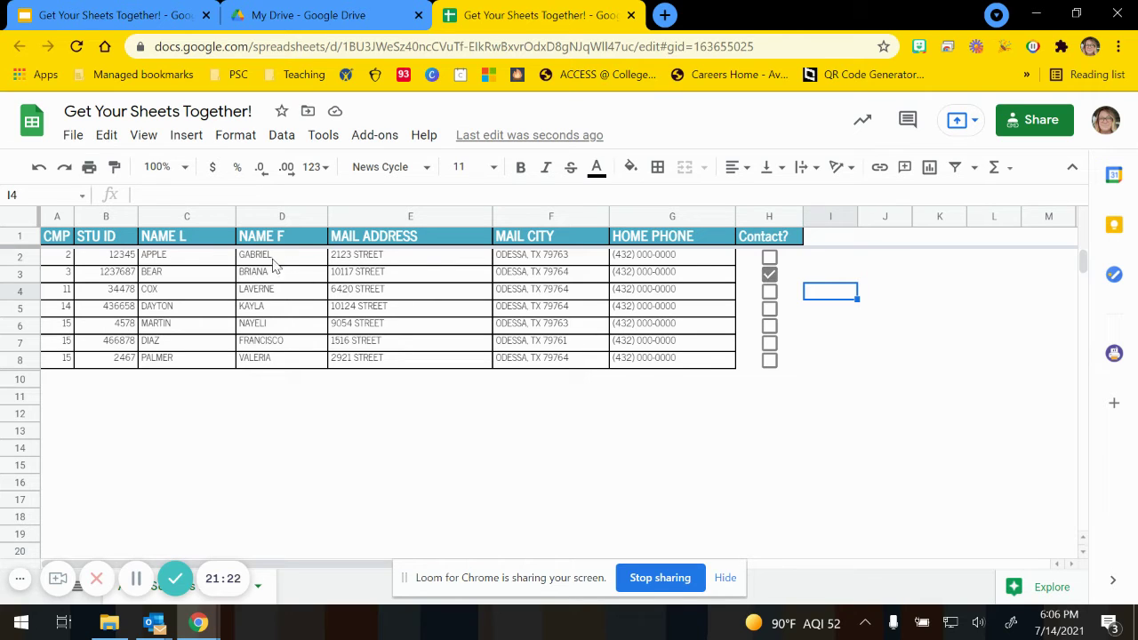
click(770, 275)
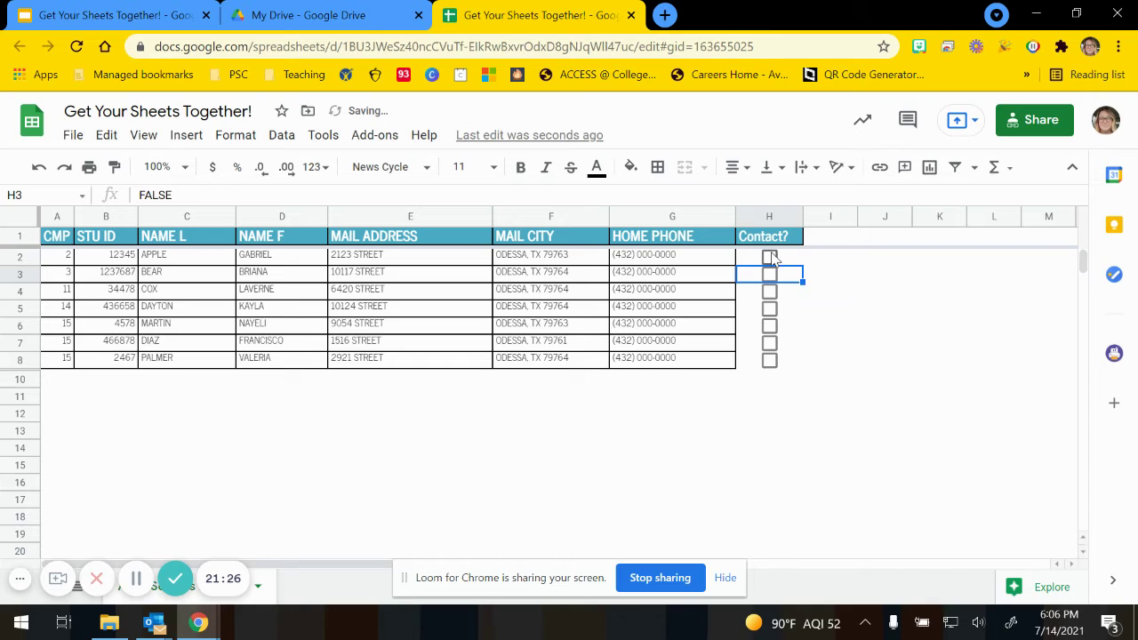
click(770, 257)
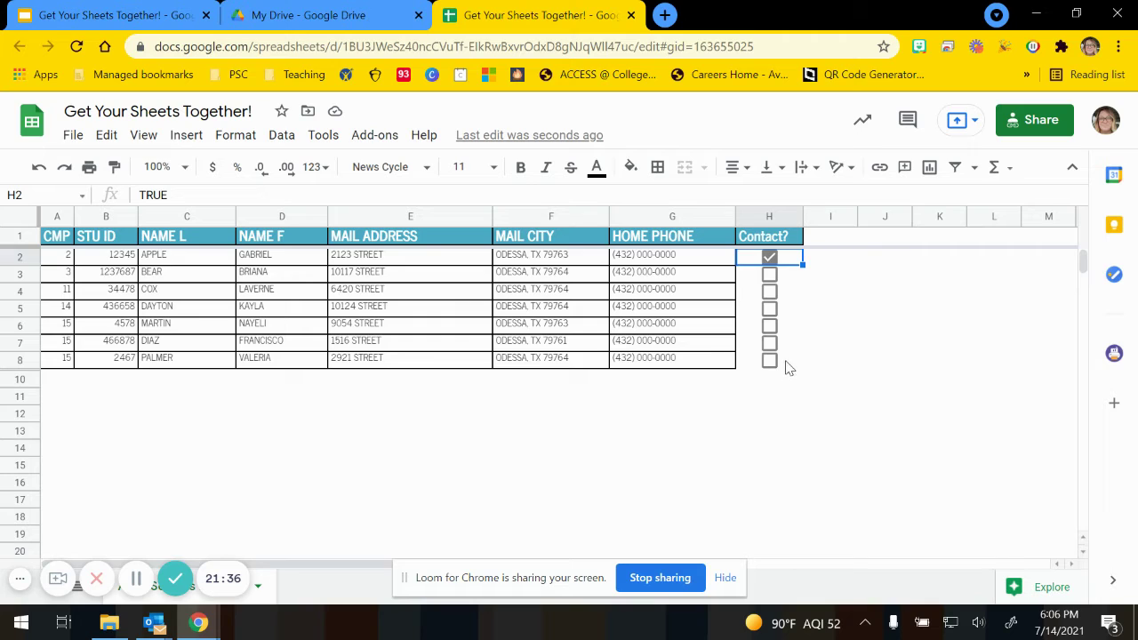
Step: Set the color of the Contact? checkboxes in H2:H8 to black
drag(788, 367, 794, 258)
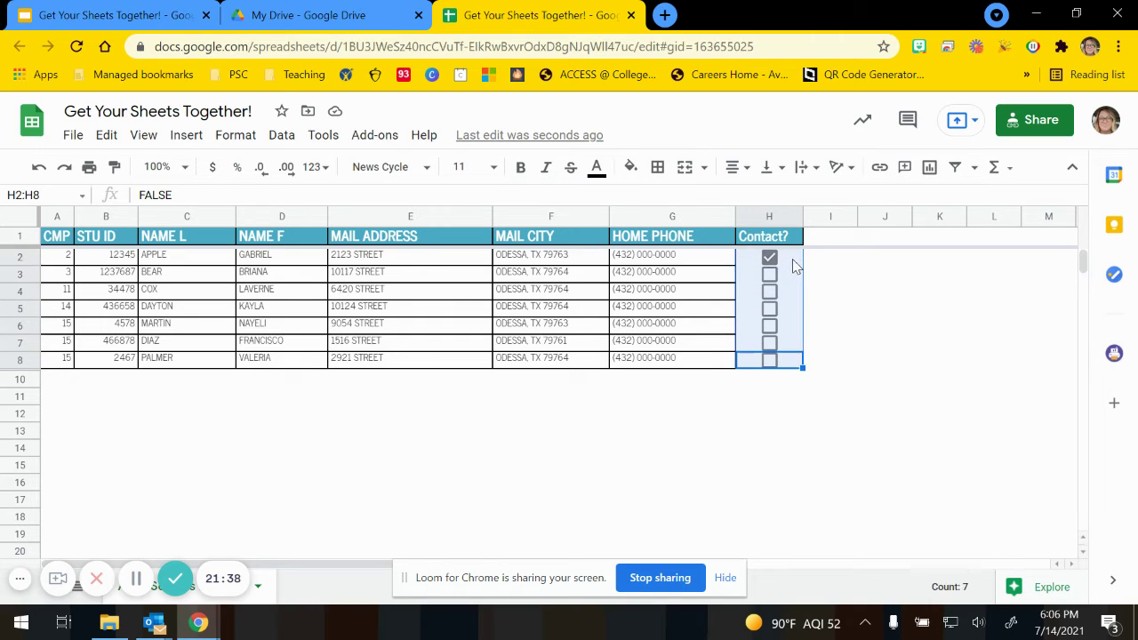
click(599, 171)
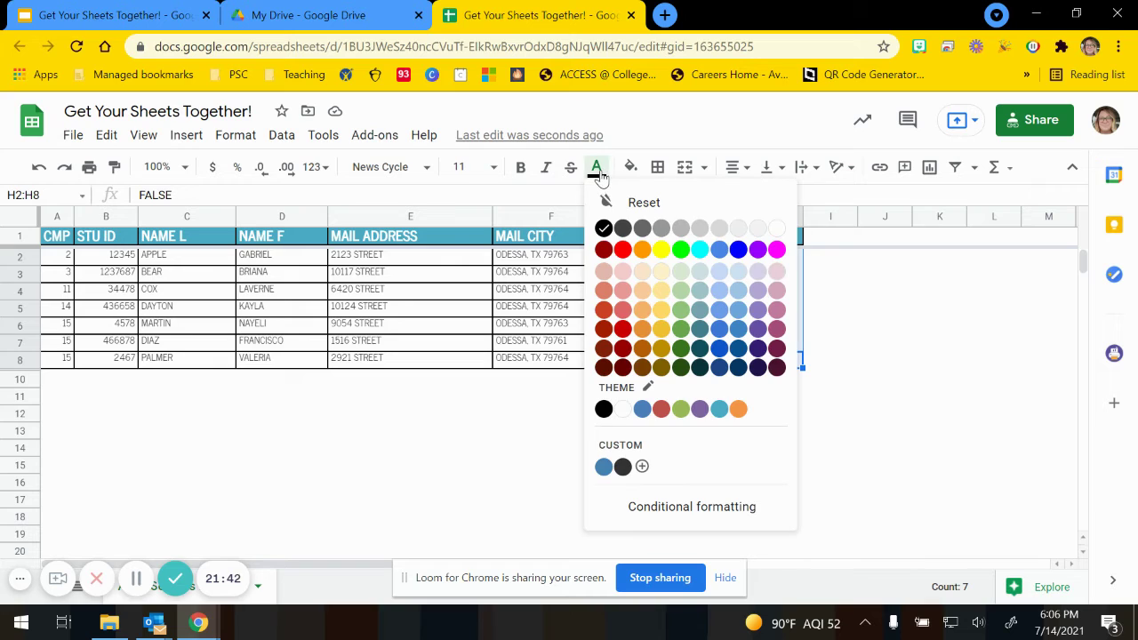
click(604, 229)
click(890, 310)
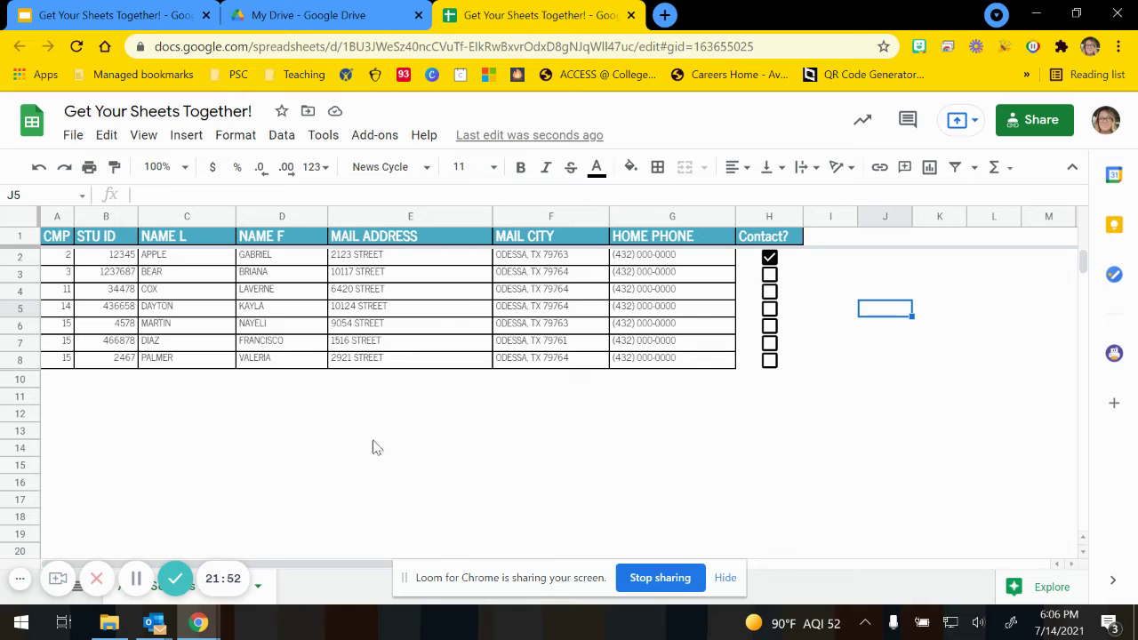
Step: Browse the available spreadsheet themes and apply the Groovy theme
click(106, 465)
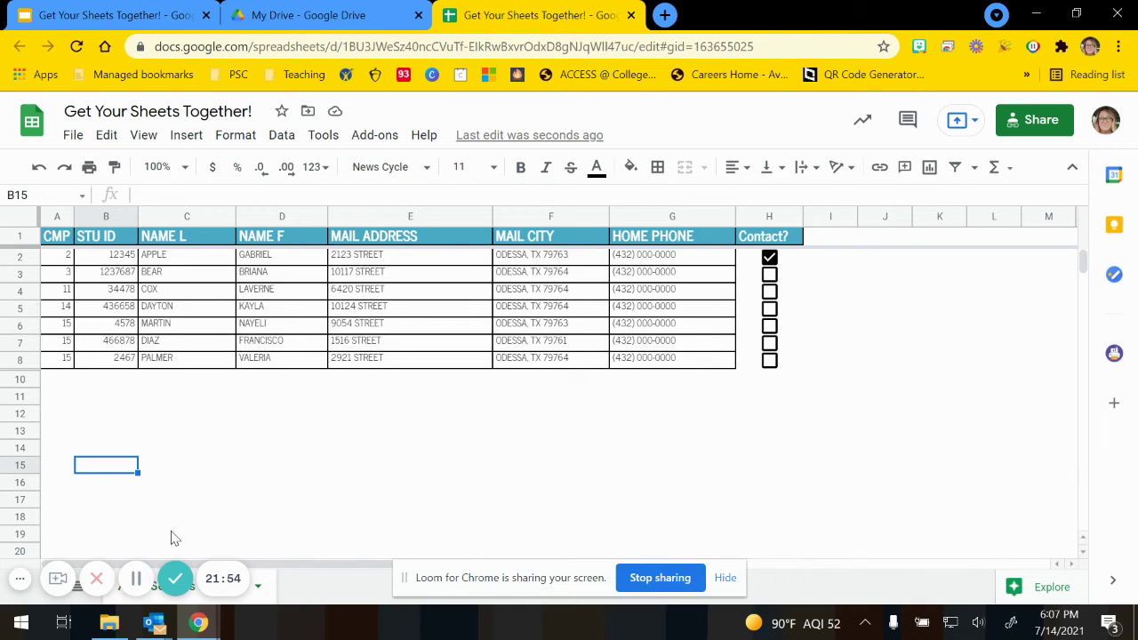
click(235, 135)
click(260, 168)
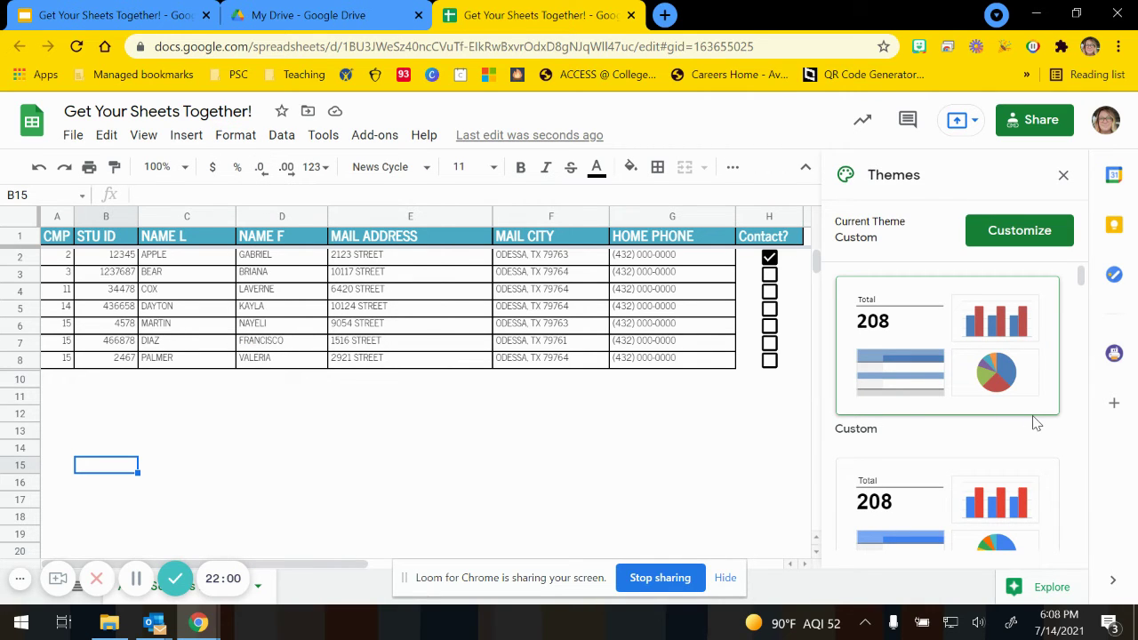
scroll(1036, 424, down, 1)
scroll(1034, 423, down, 8)
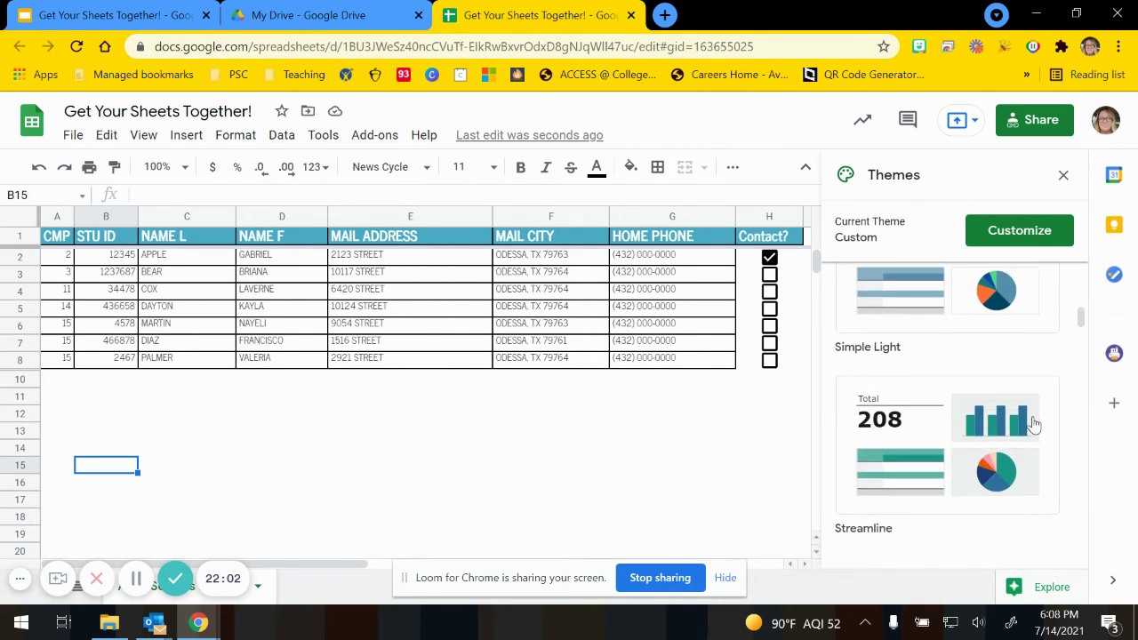
scroll(1034, 423, down, 8)
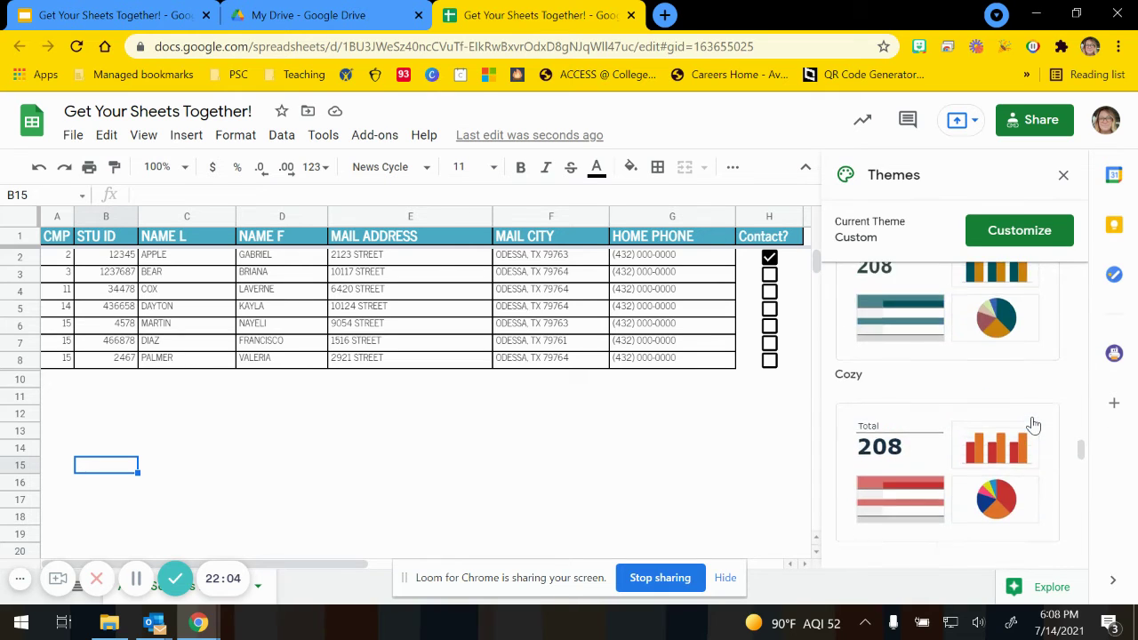
scroll(984, 329, up, 2)
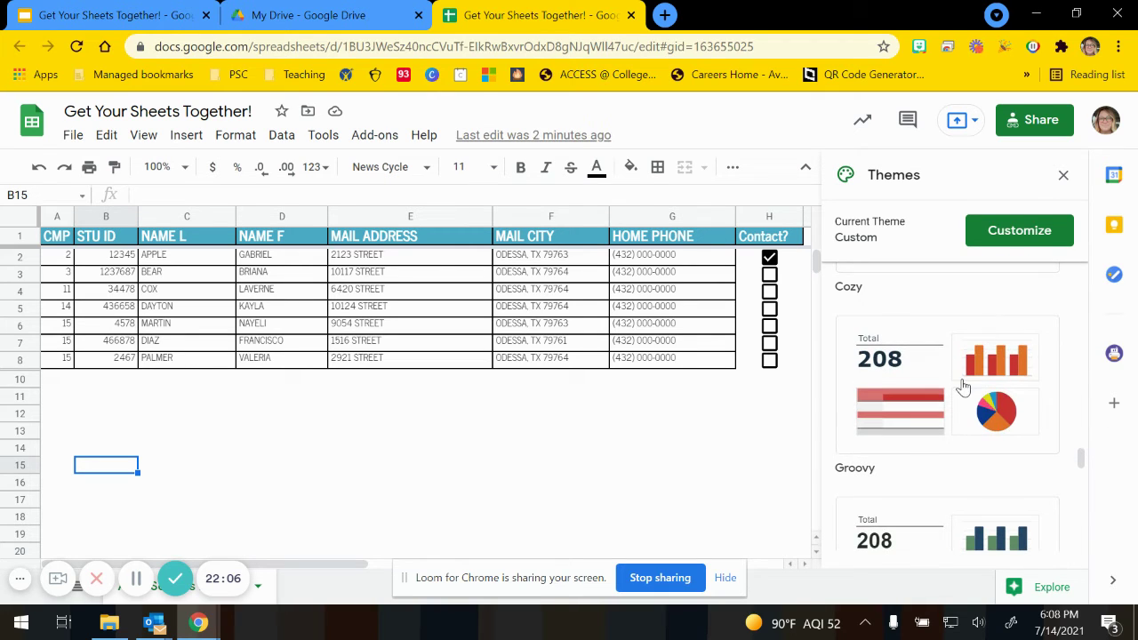
click(963, 389)
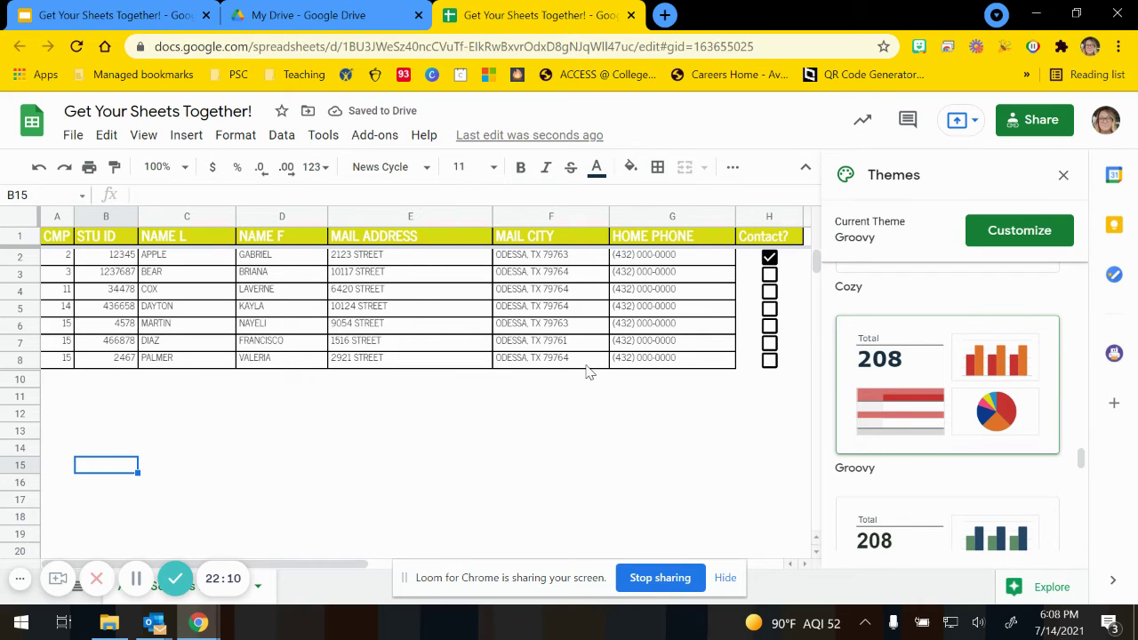
Step: Apply the Vintage theme to the spreadsheet
scroll(989, 399, down, 5)
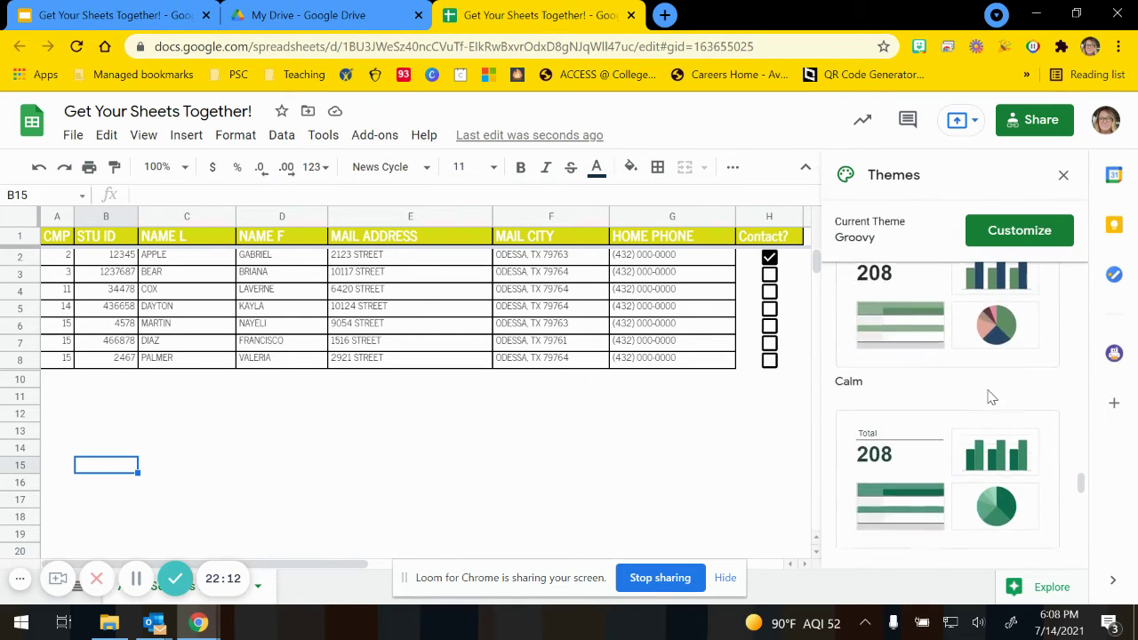
scroll(992, 397, down, 1)
click(983, 378)
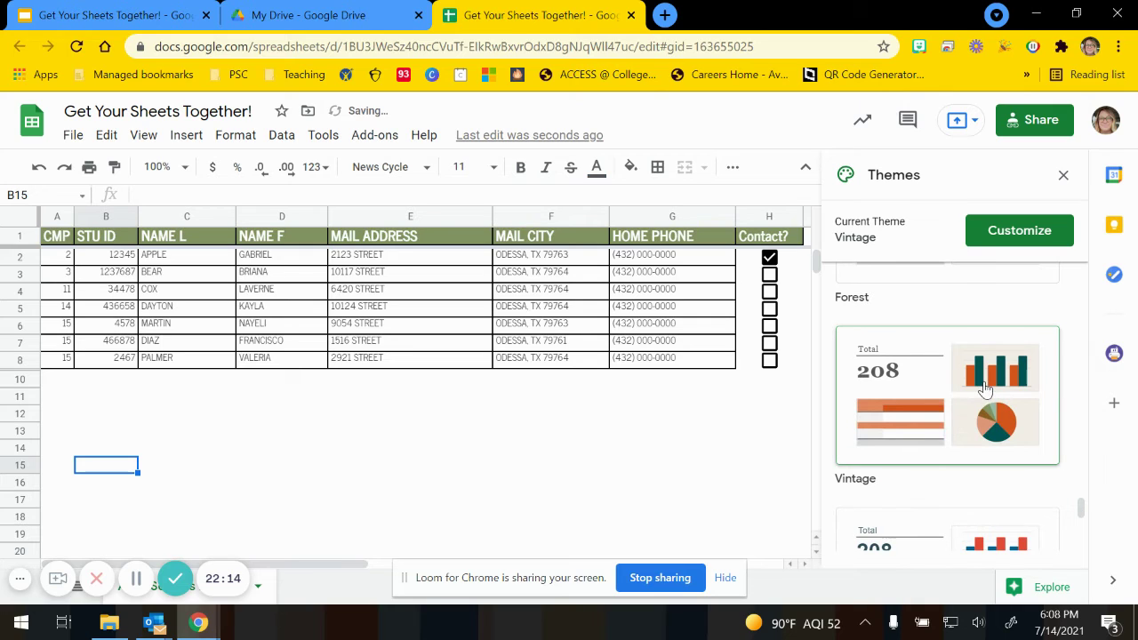
Step: Open the Vintage theme's customization and review its chart background, accent and hyperlink color options
click(1012, 239)
scroll(914, 432, down, 2)
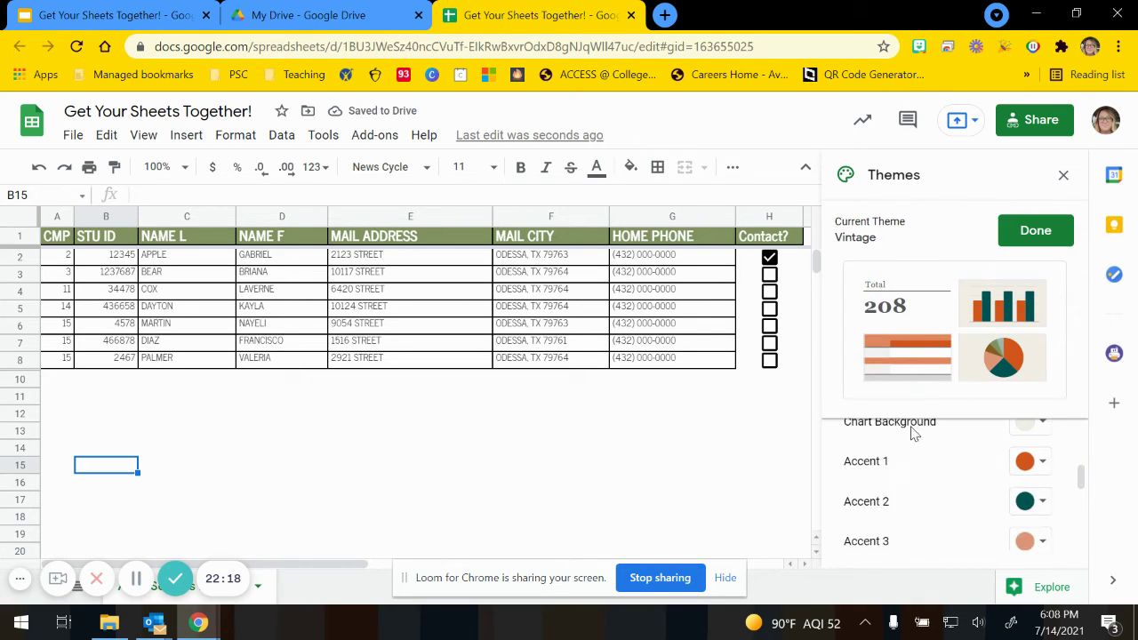
scroll(913, 486, up, 2)
scroll(916, 491, down, 5)
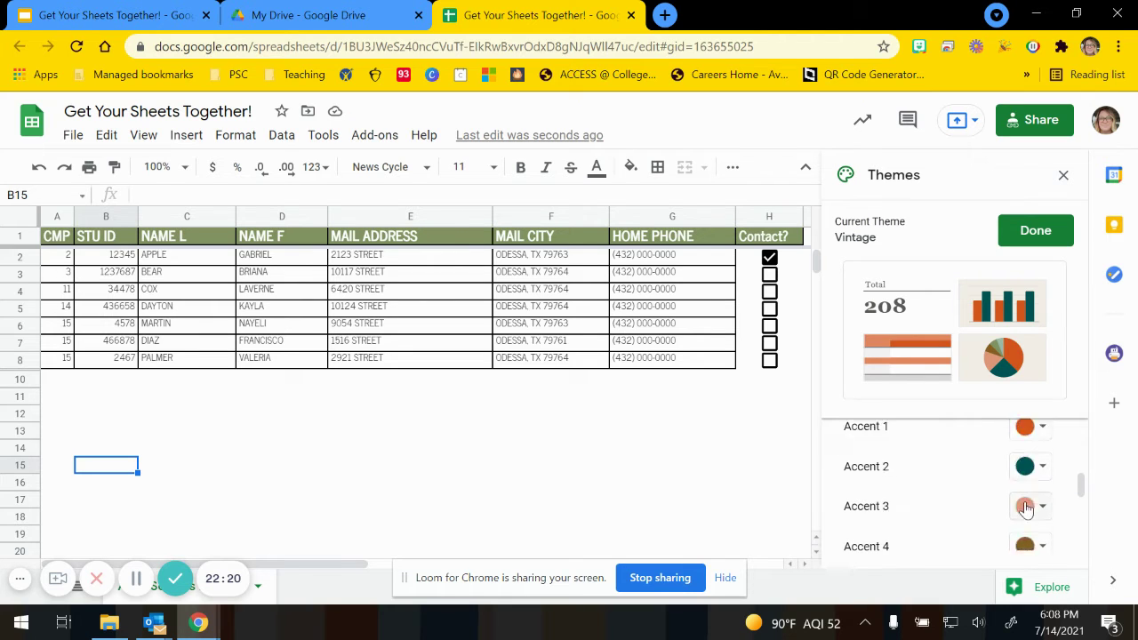
scroll(960, 478, down, 2)
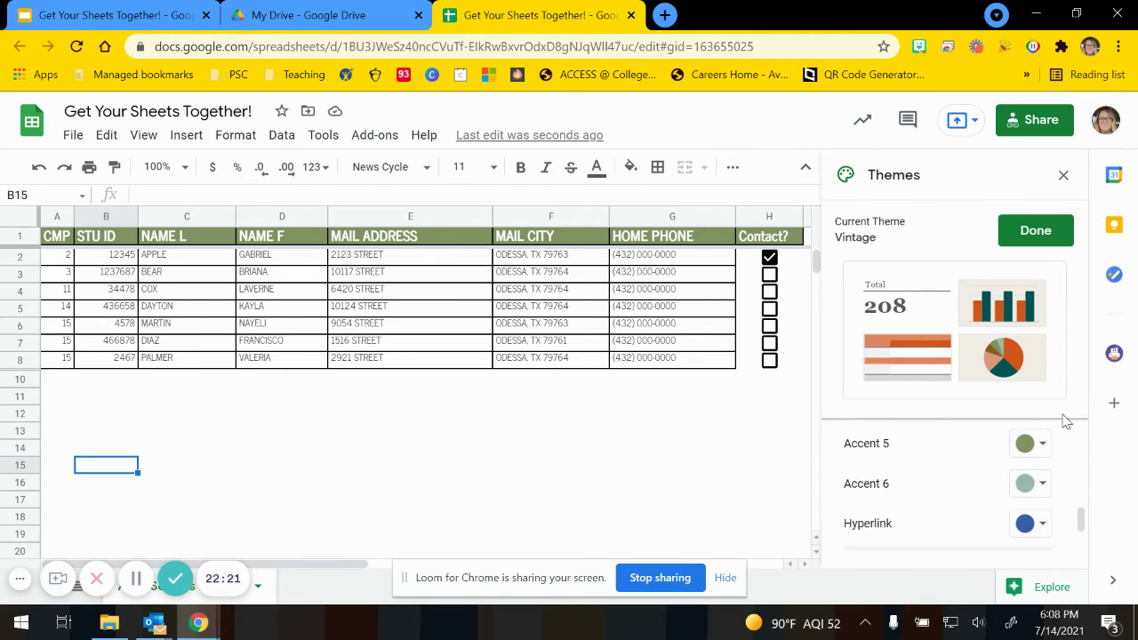
Step: Close the theme customization and apply all borders to the Contact? checkbox cells H2:H8
click(1063, 176)
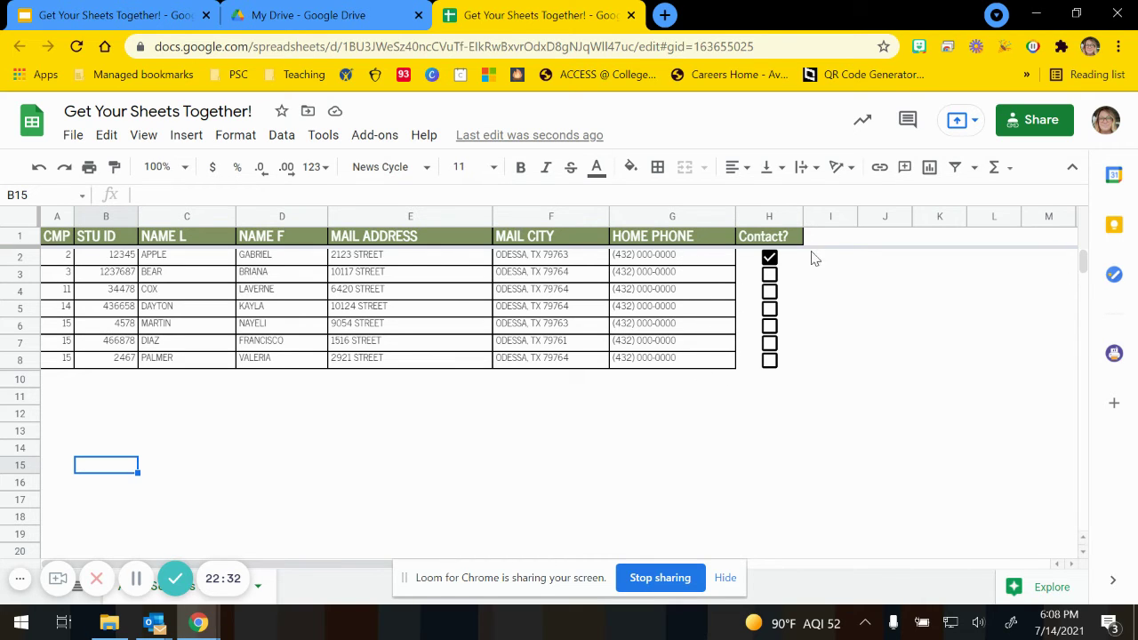
drag(794, 267, 795, 361)
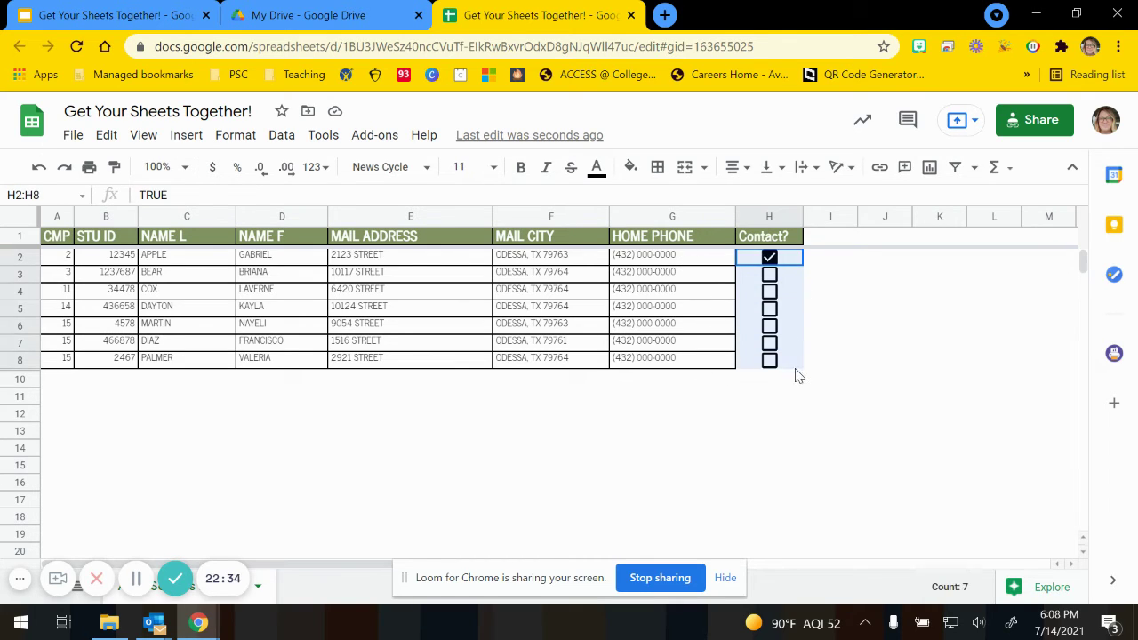
click(658, 169)
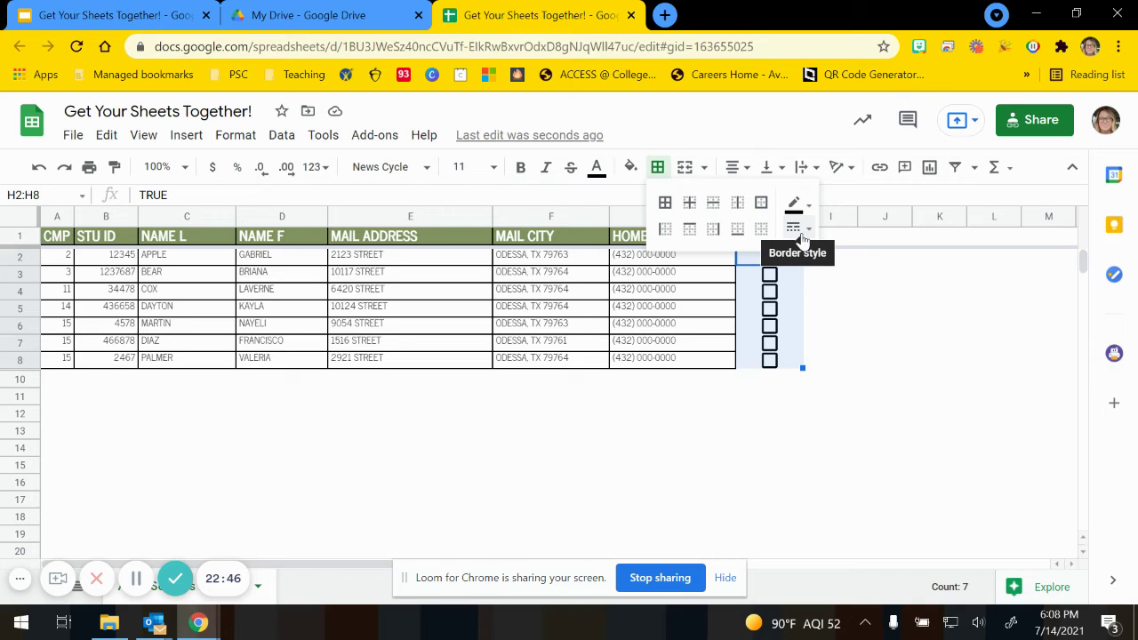
click(666, 213)
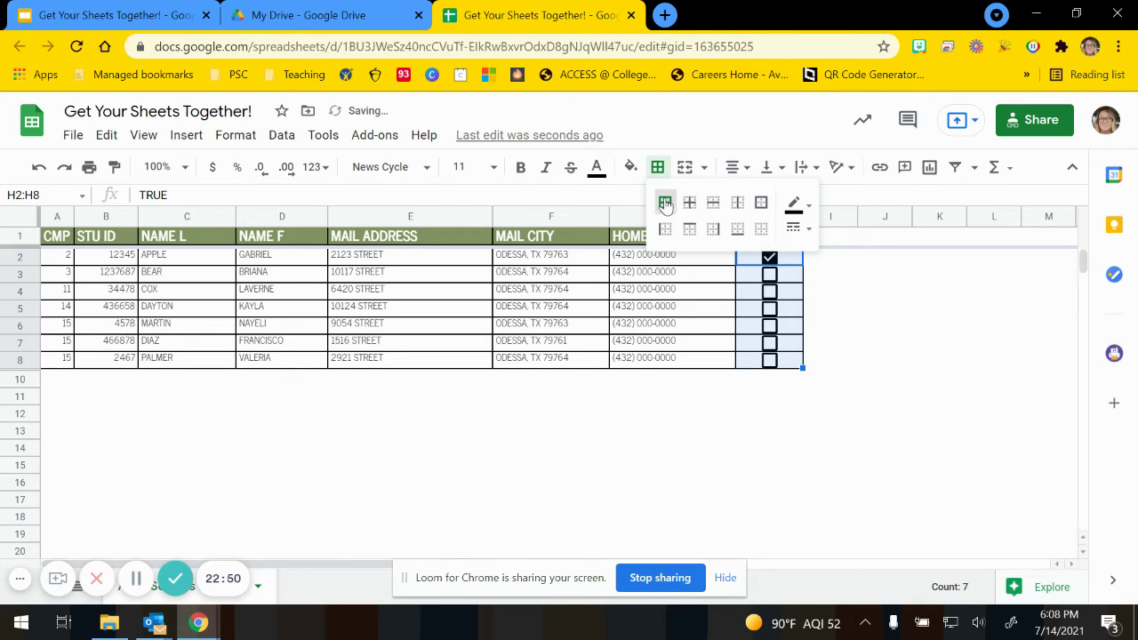
click(831, 308)
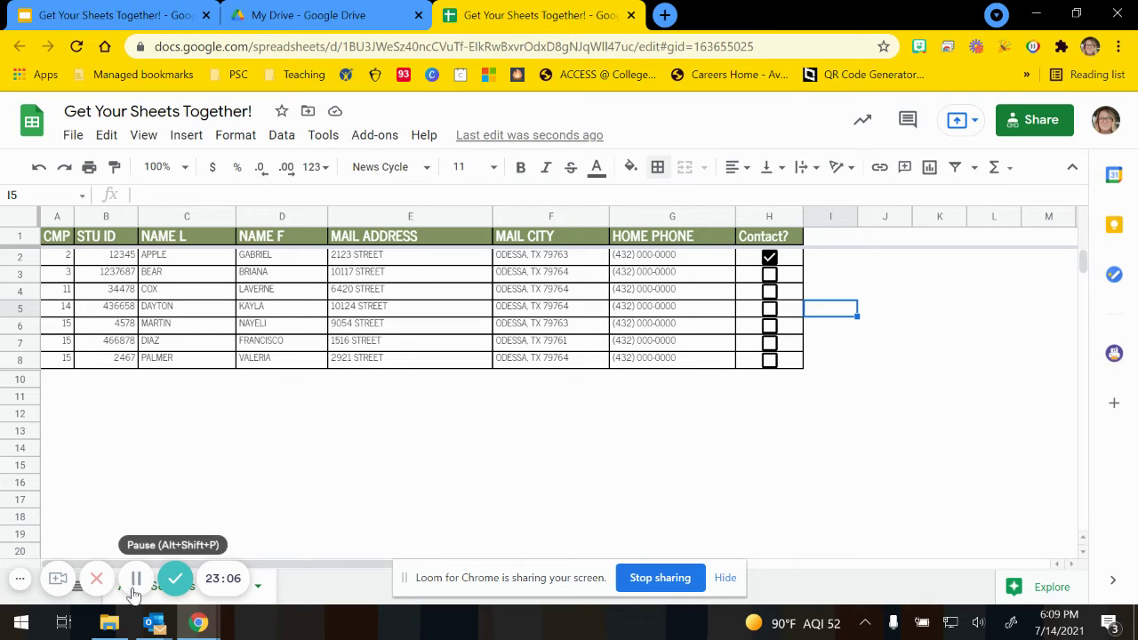
Step: Search Google Drive for type:spreadsheet and bring up the OCA Senior Scholarships 2021 spreadsheet
key(ctrl+shift+Tab)
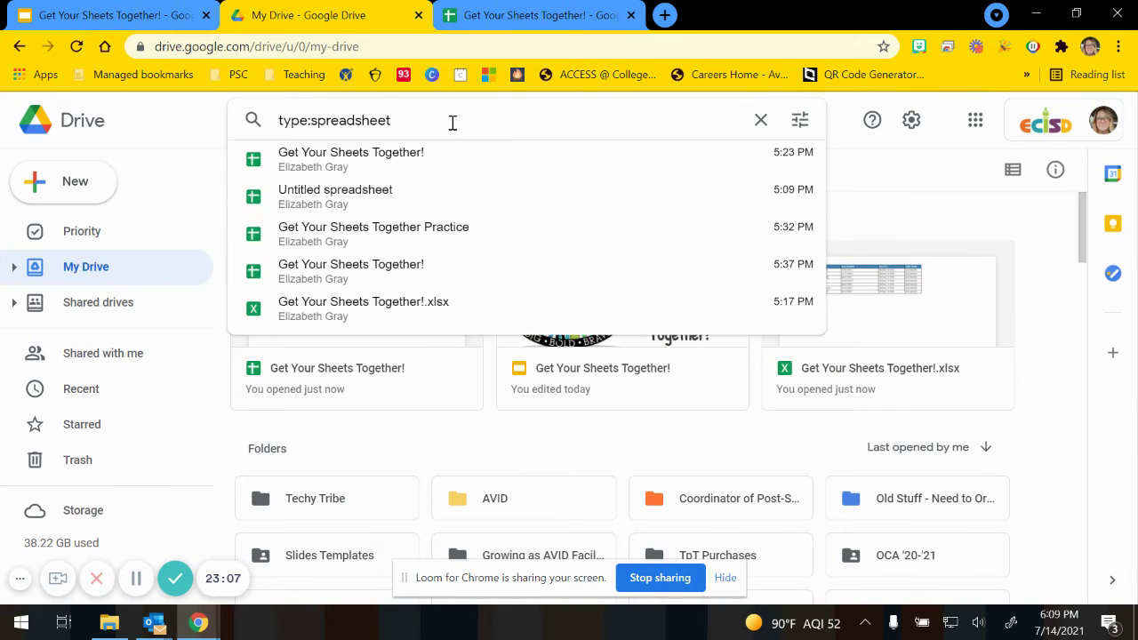
key(Return)
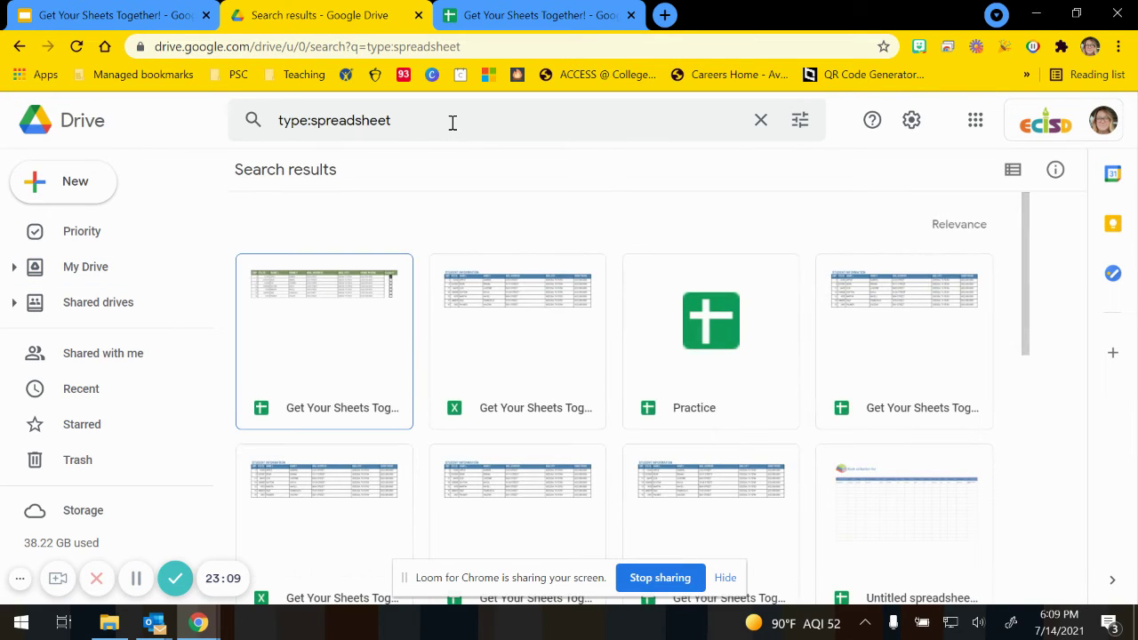
click(136, 583)
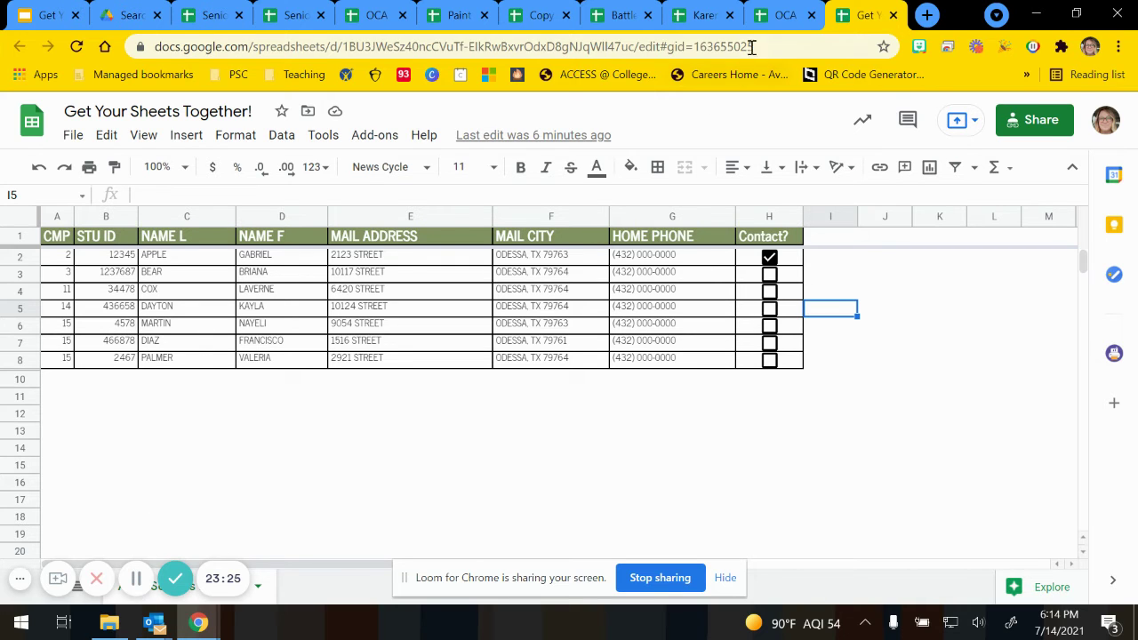
click(770, 25)
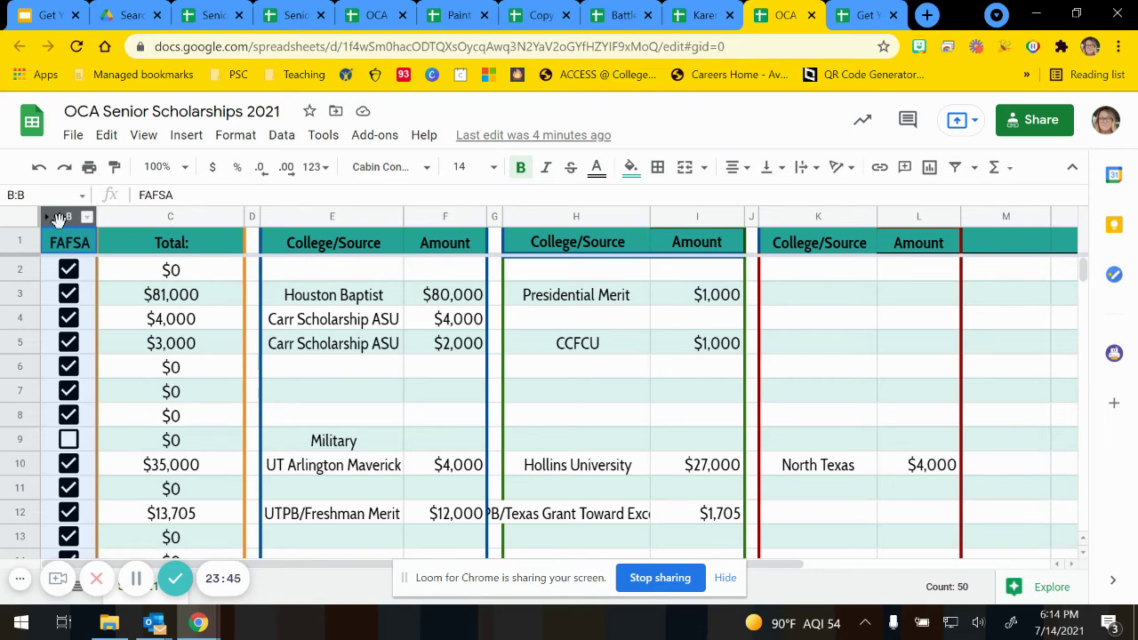
Step: Try hiding the Total column C in the scholarship sheet and undo the hiding
right_click(138, 221)
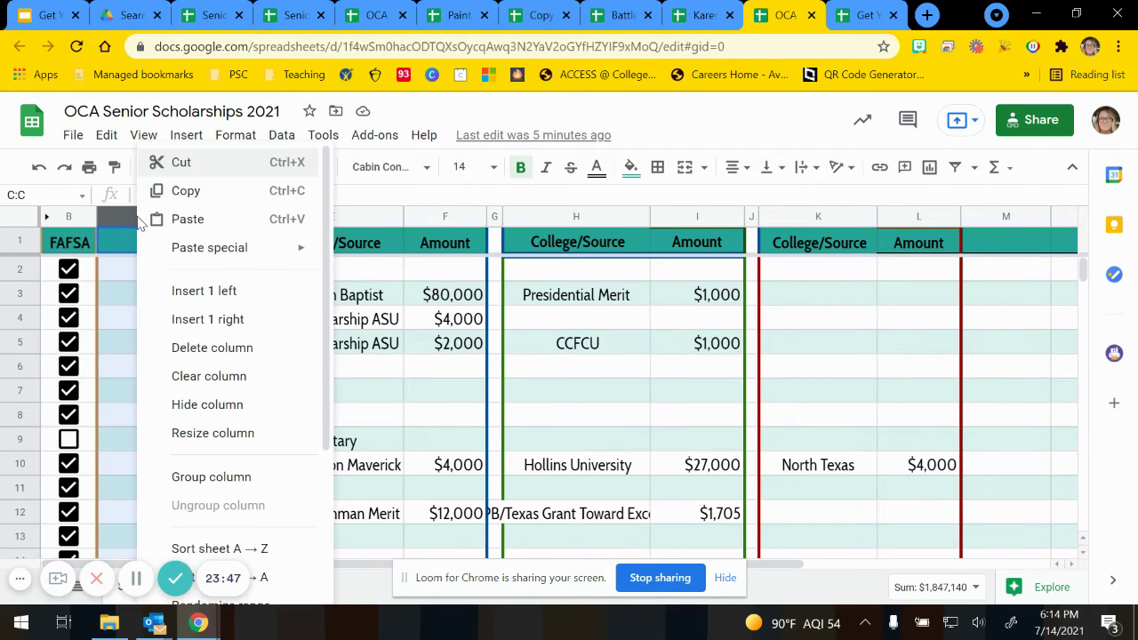
click(200, 405)
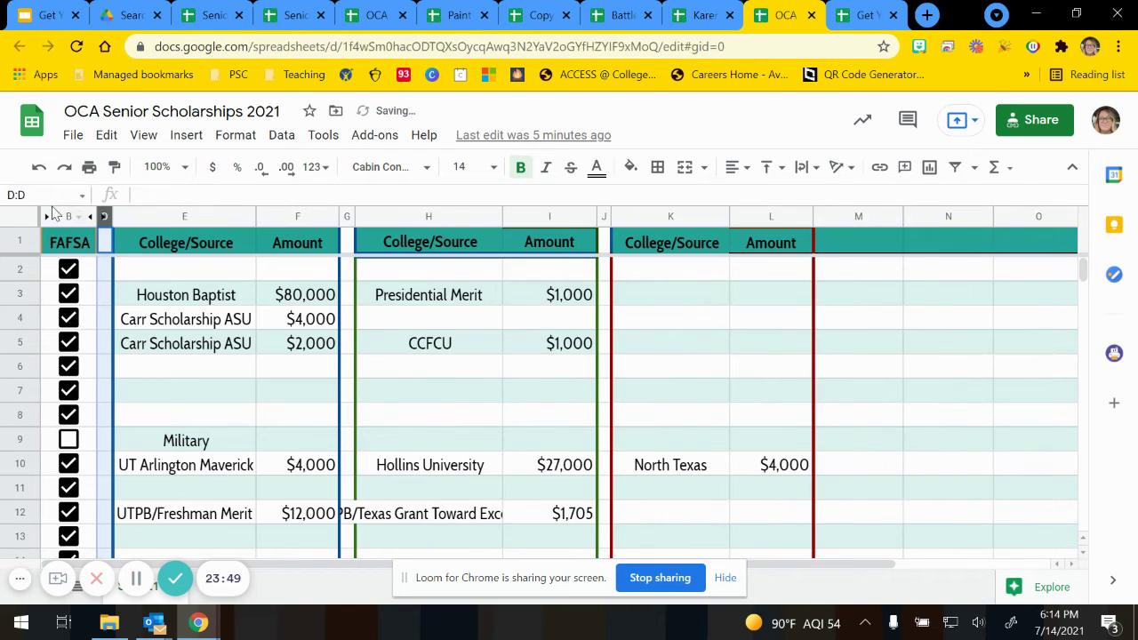
right_click(103, 217)
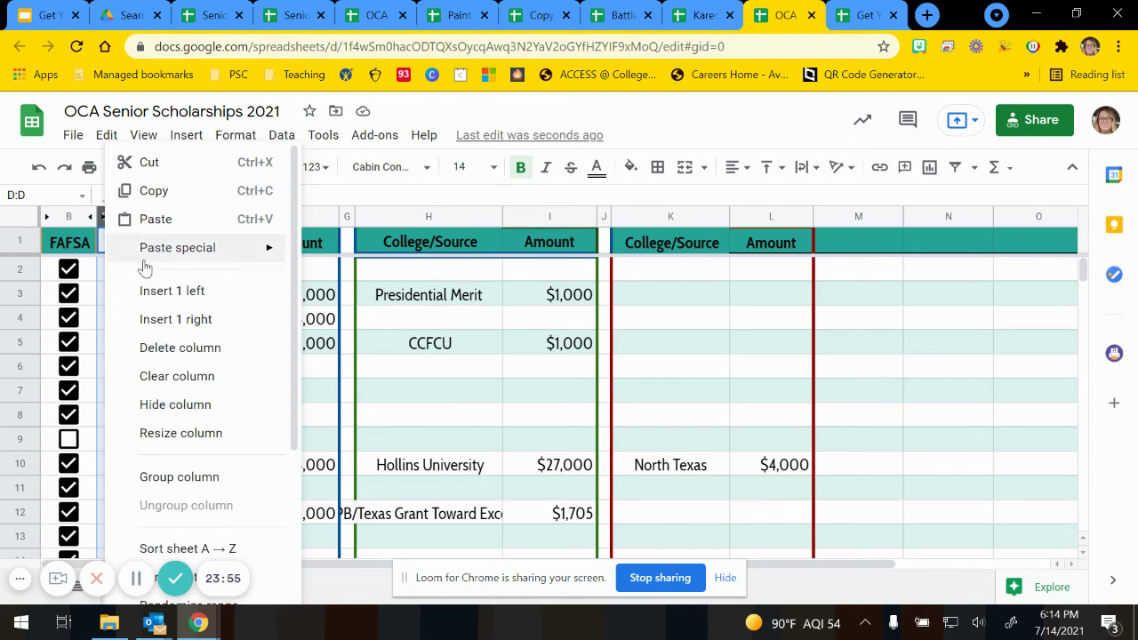
click(39, 166)
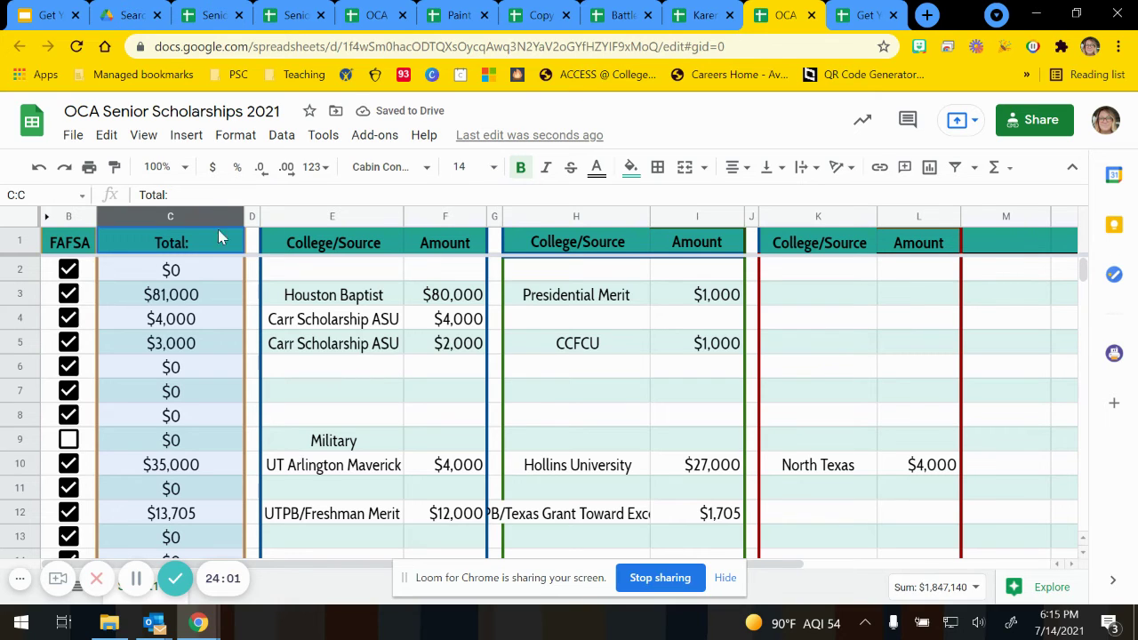
Step: Set the scholarship sheet's zoom to 50% and toggle the FAFSA checkbox in B7 off and back on
click(180, 171)
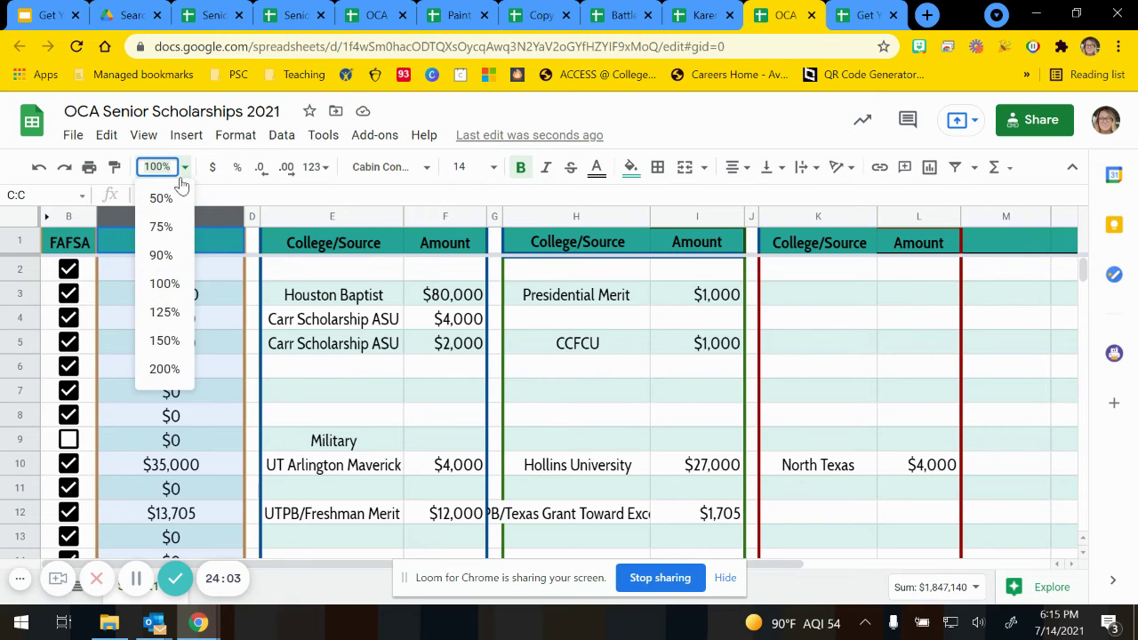
click(161, 196)
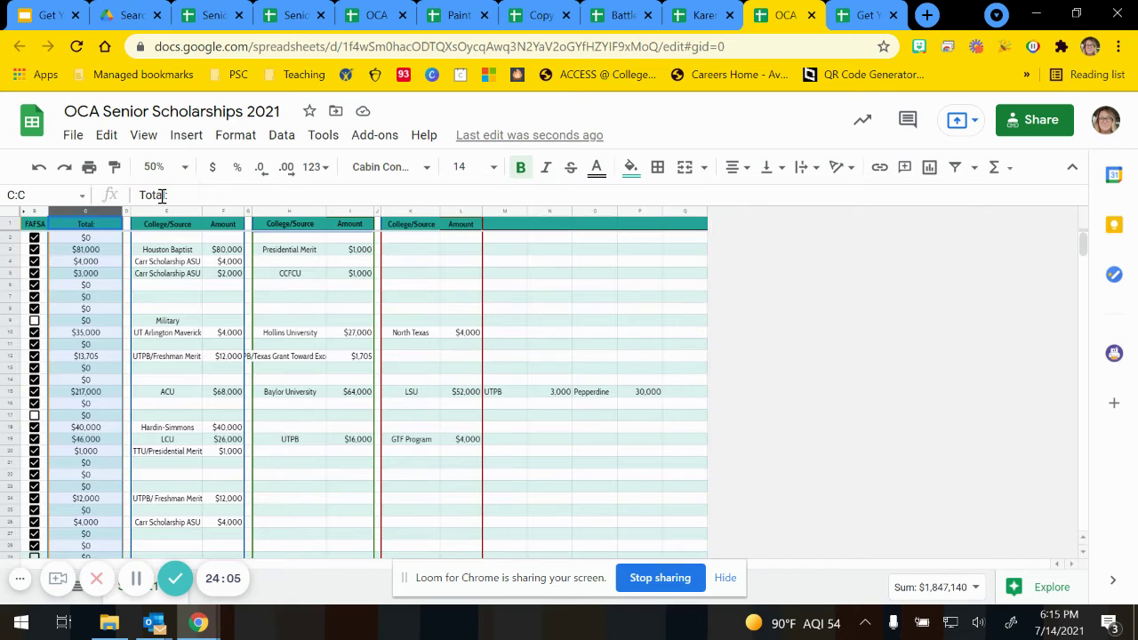
scroll(192, 360, down, 1)
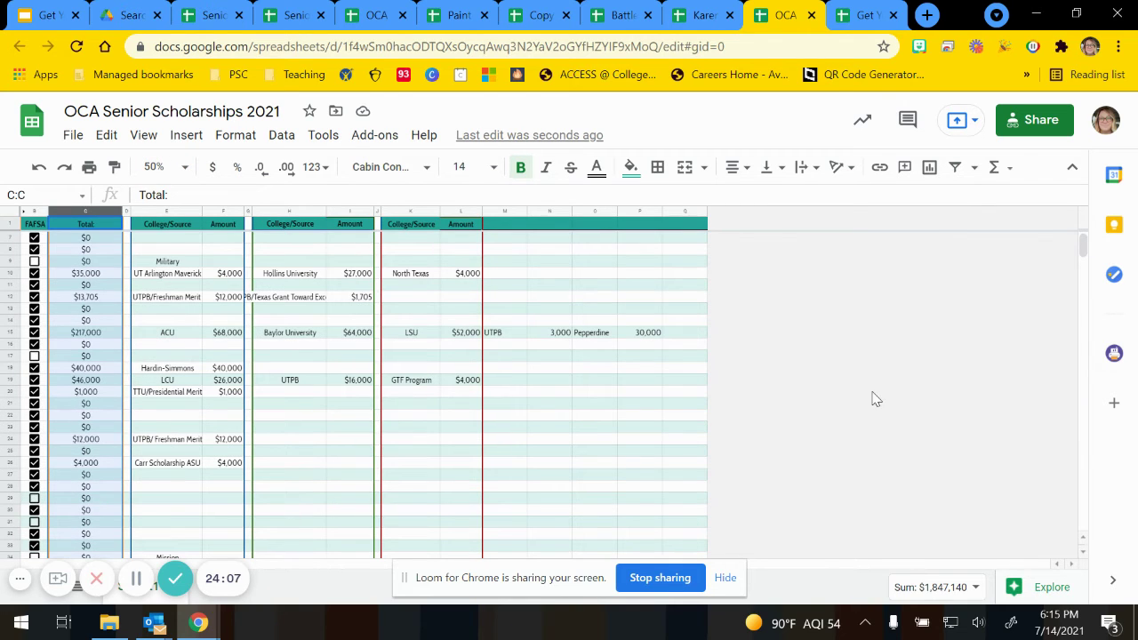
drag(685, 391, 685, 404)
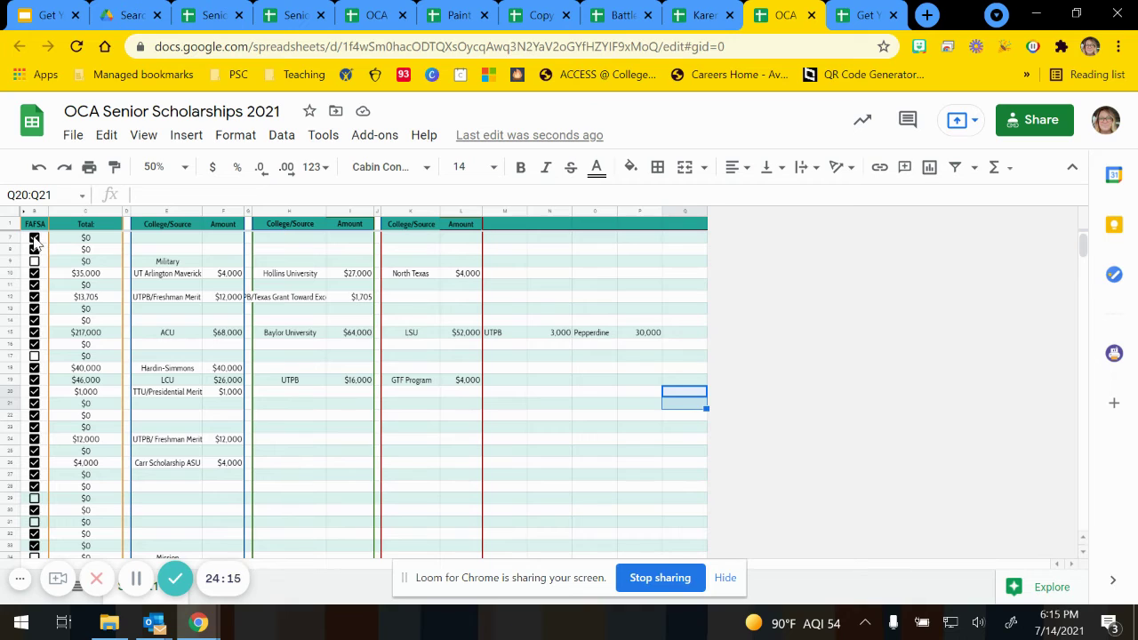
click(35, 238)
click(35, 238)
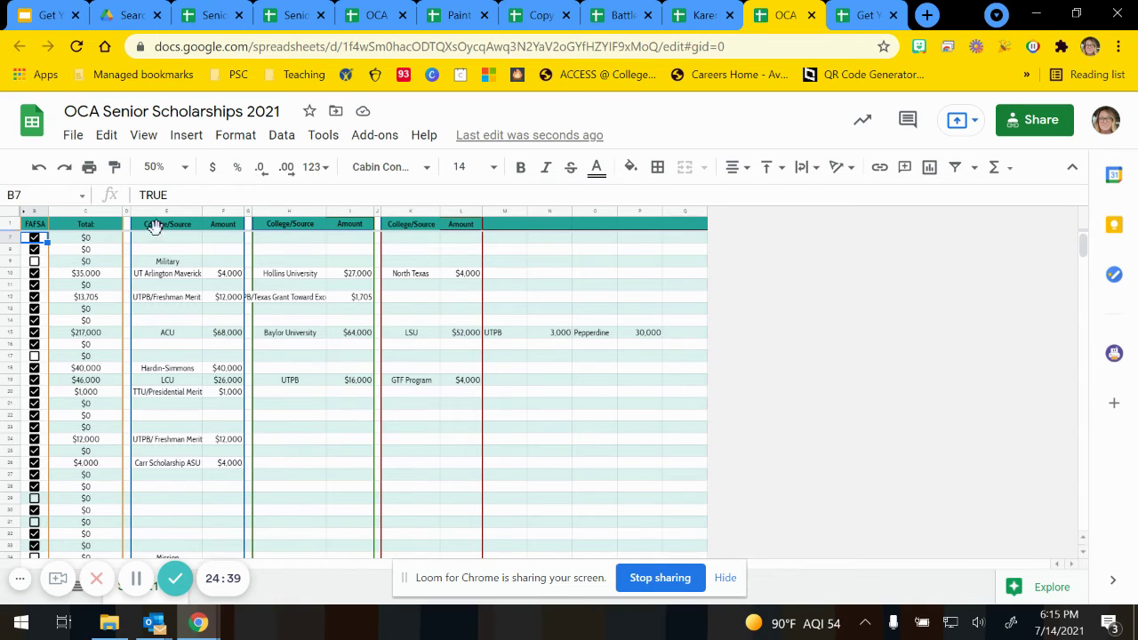
Step: Examine the College/Source and Amount entries in row 10 and the list of available functions
click(171, 240)
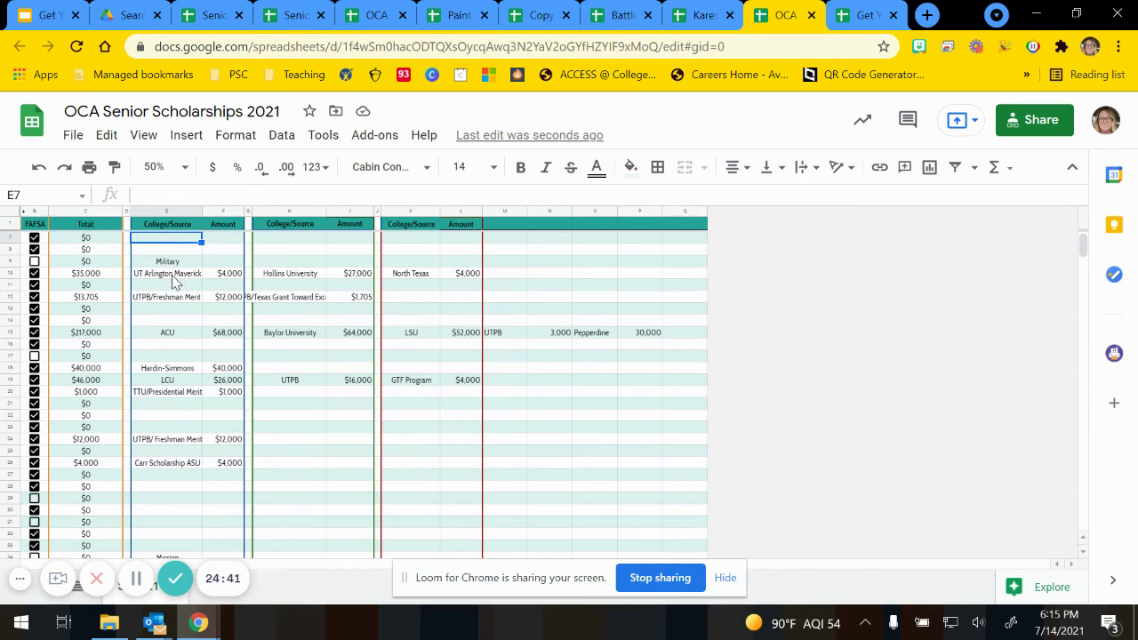
click(175, 275)
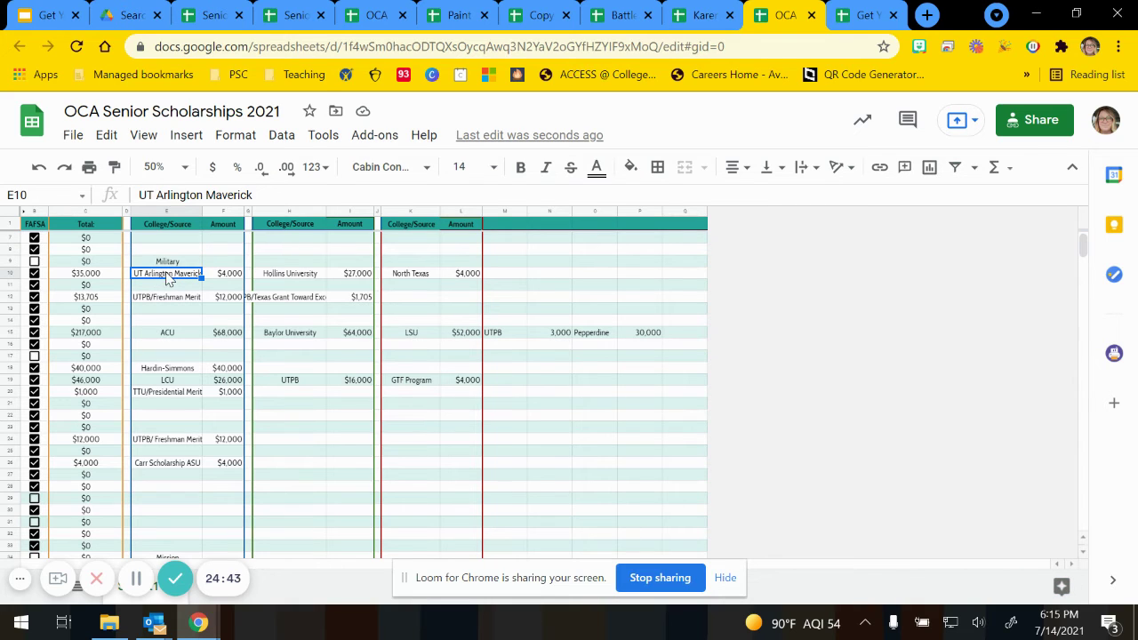
click(236, 280)
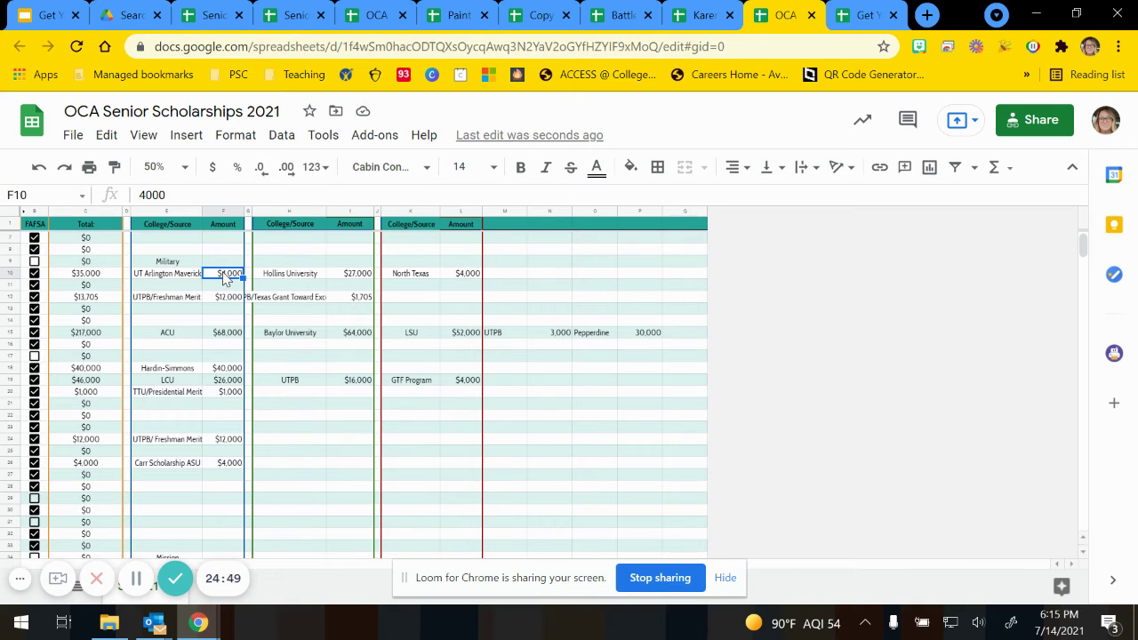
click(1010, 170)
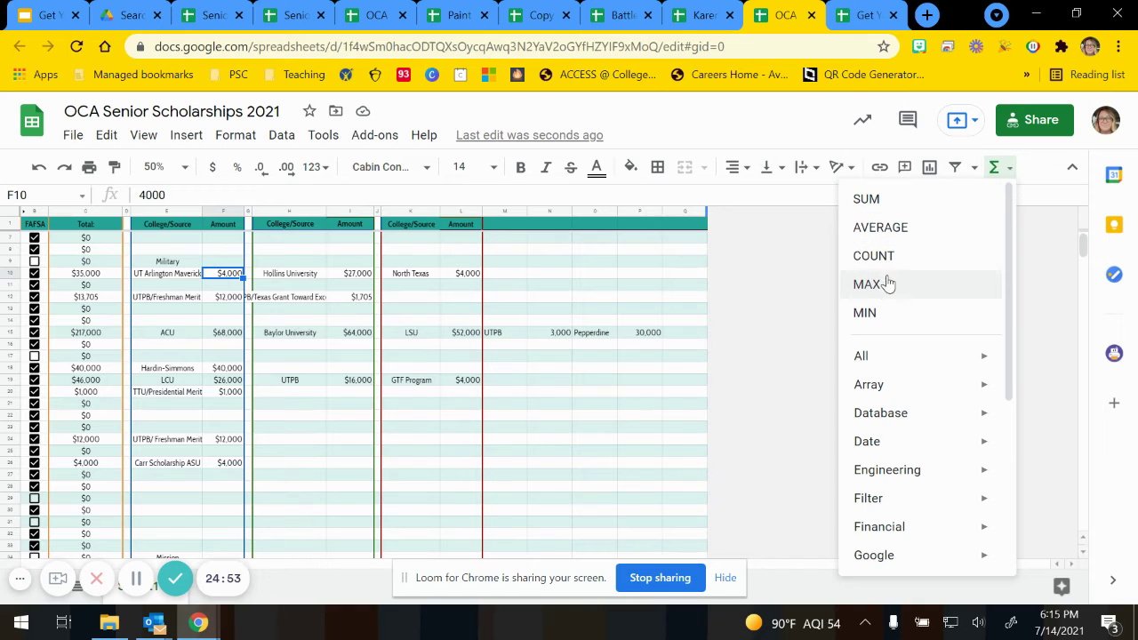
click(775, 313)
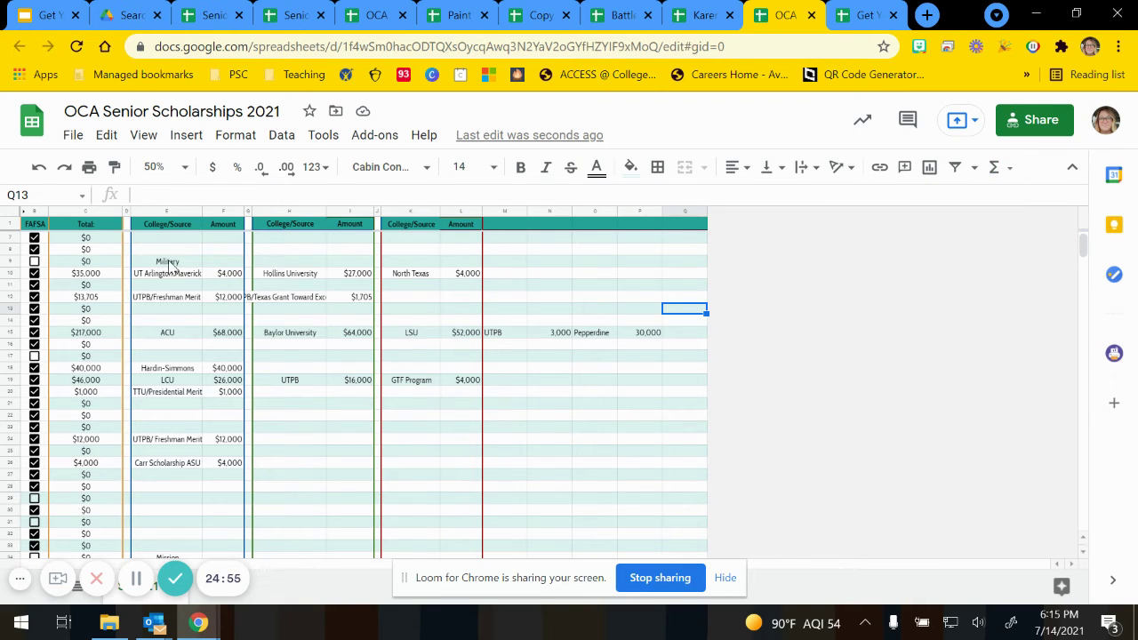
click(225, 276)
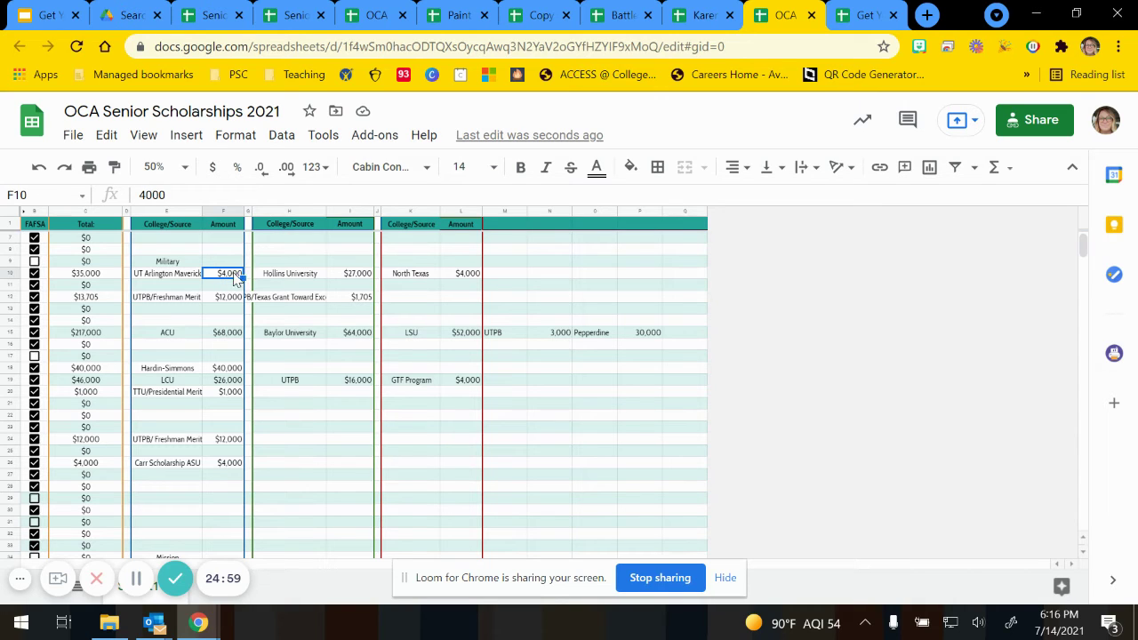
click(365, 275)
click(458, 275)
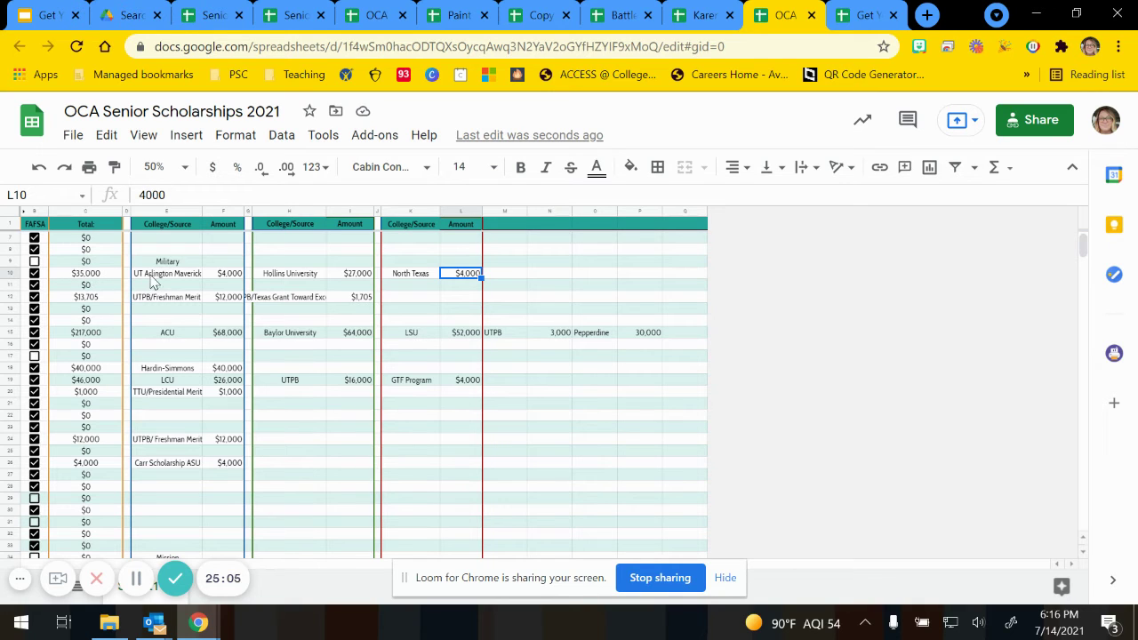
Step: Enter UTPB as the first college in E8 with an amount of 5,000 in F8, and check the total formula in C8
click(153, 240)
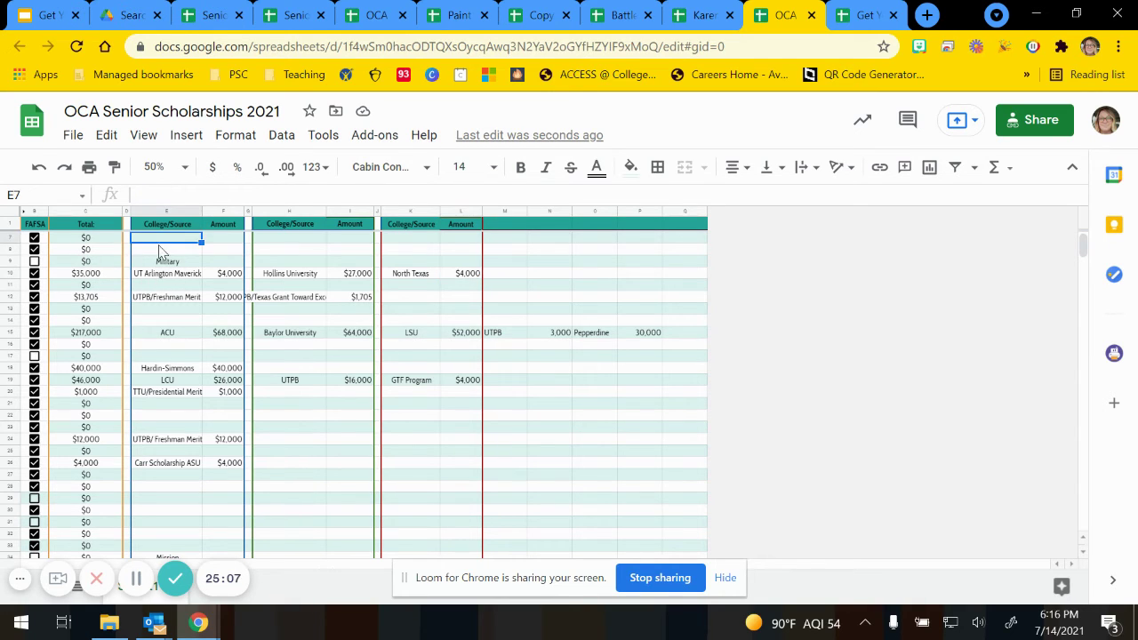
click(164, 250)
text(UT )
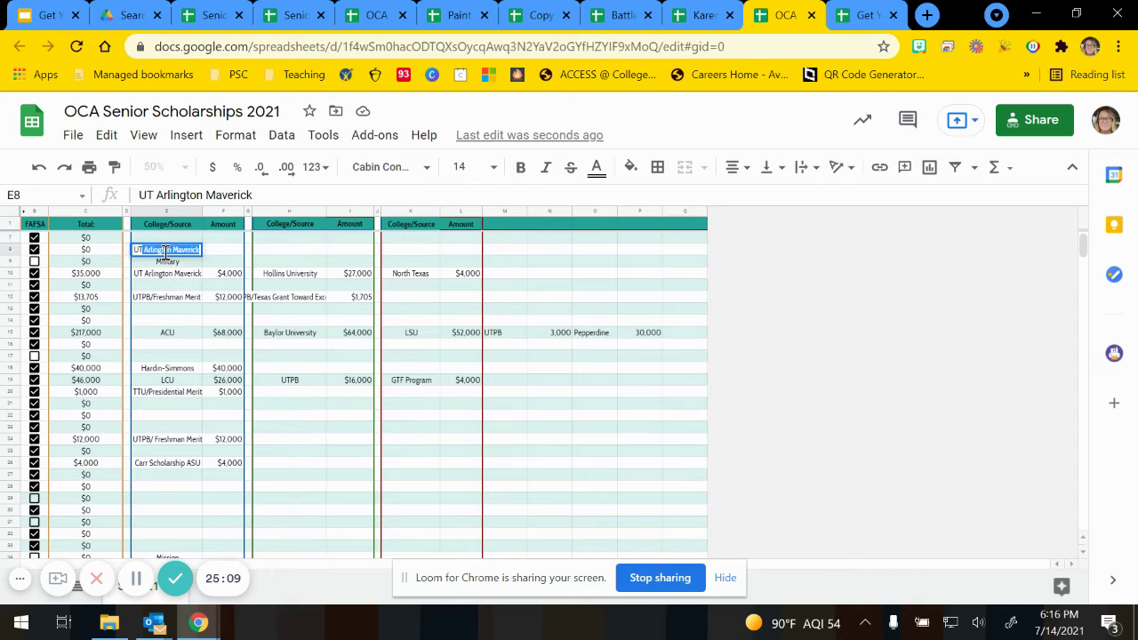
text(PB)
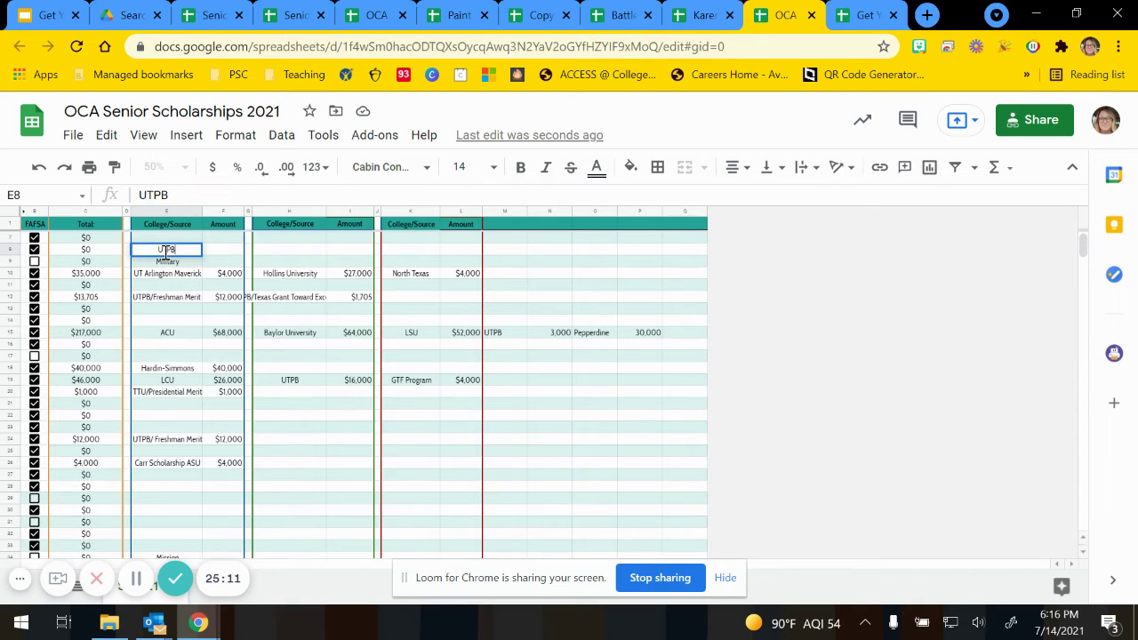
key(Tab)
text(5)
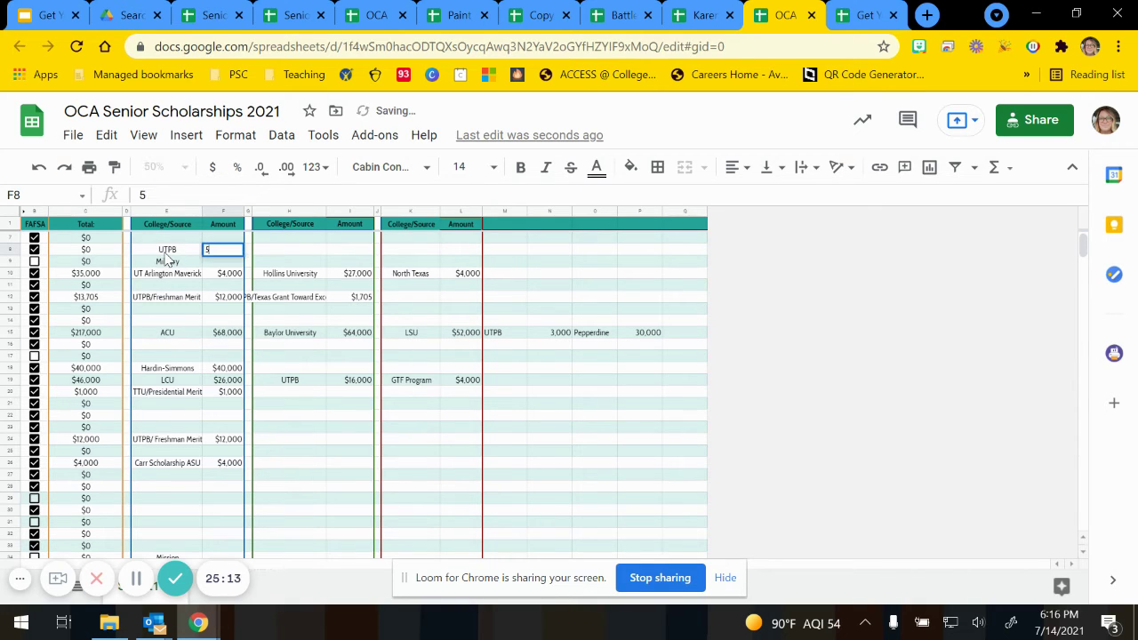
text(,000)
key(Tab)
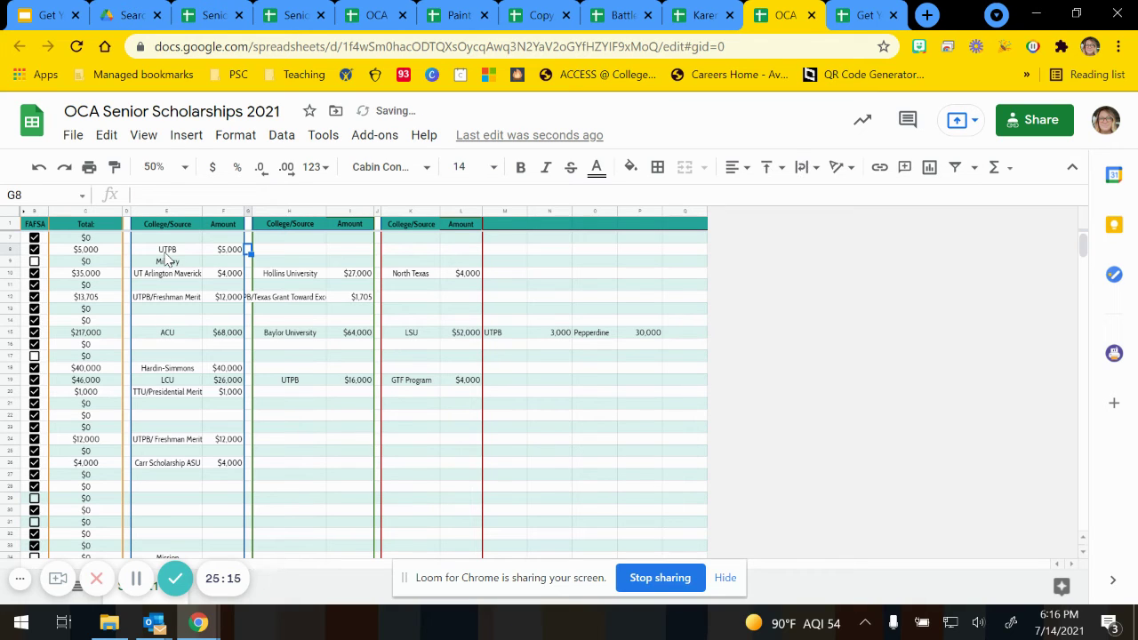
click(84, 251)
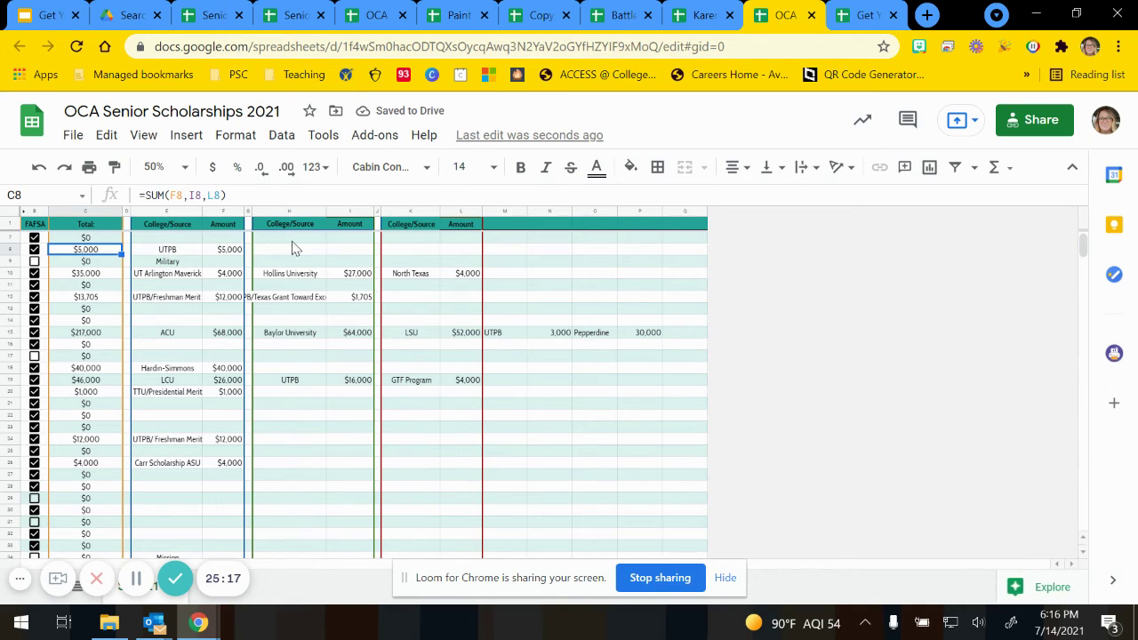
Step: Enter OC as the second college in H8 with an amount of 2500 in I8
click(292, 252)
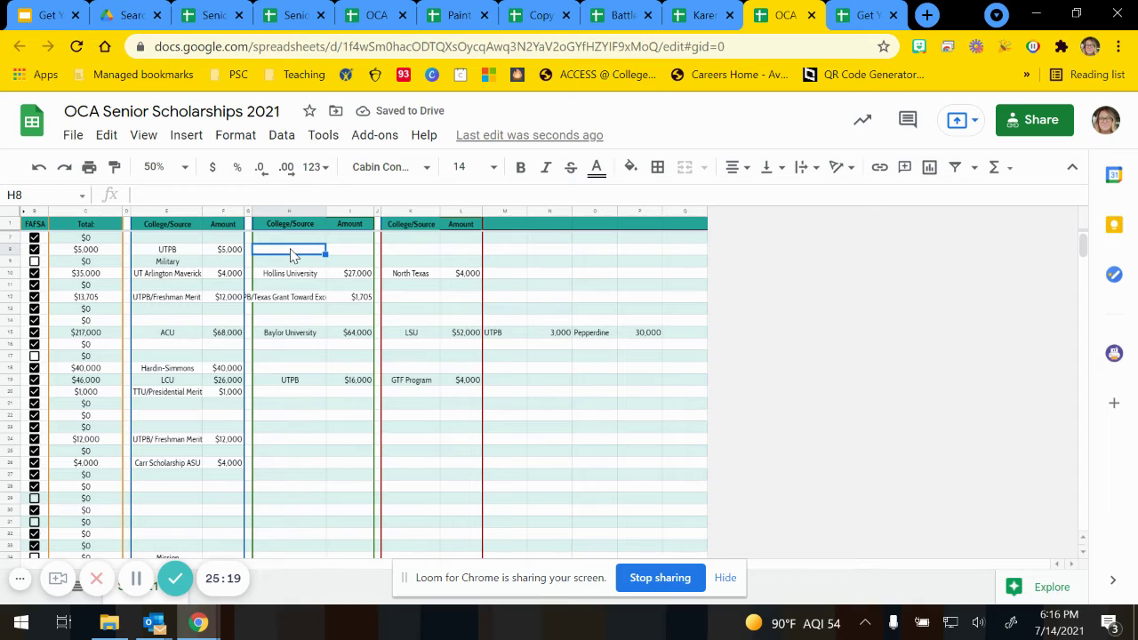
text(OC)
key(Tab)
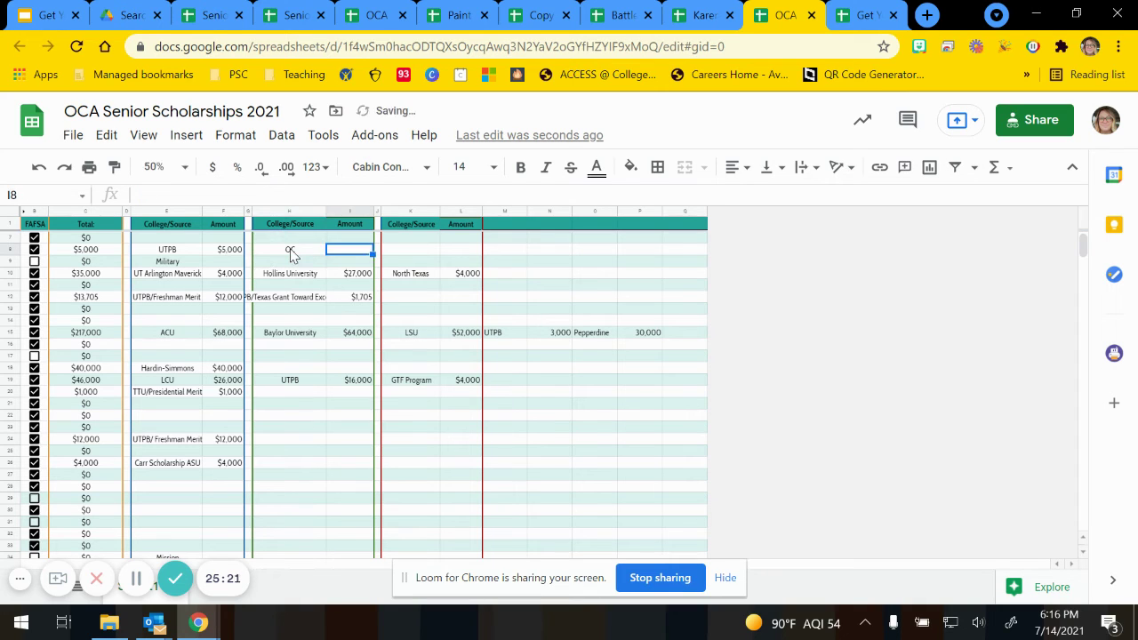
text(2500)
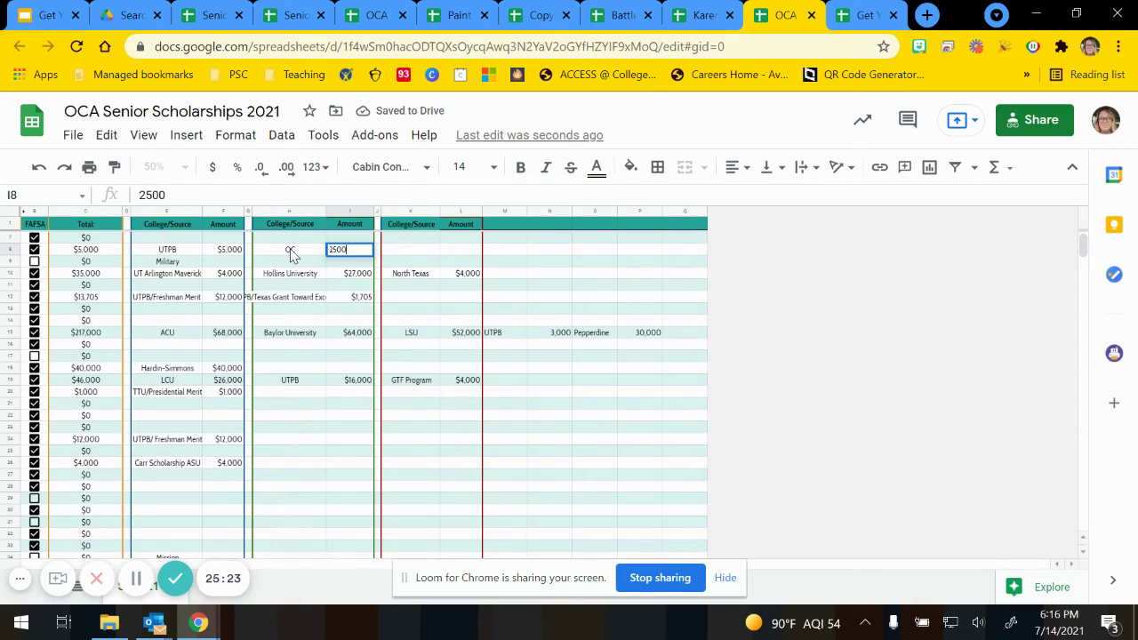
key(Tab)
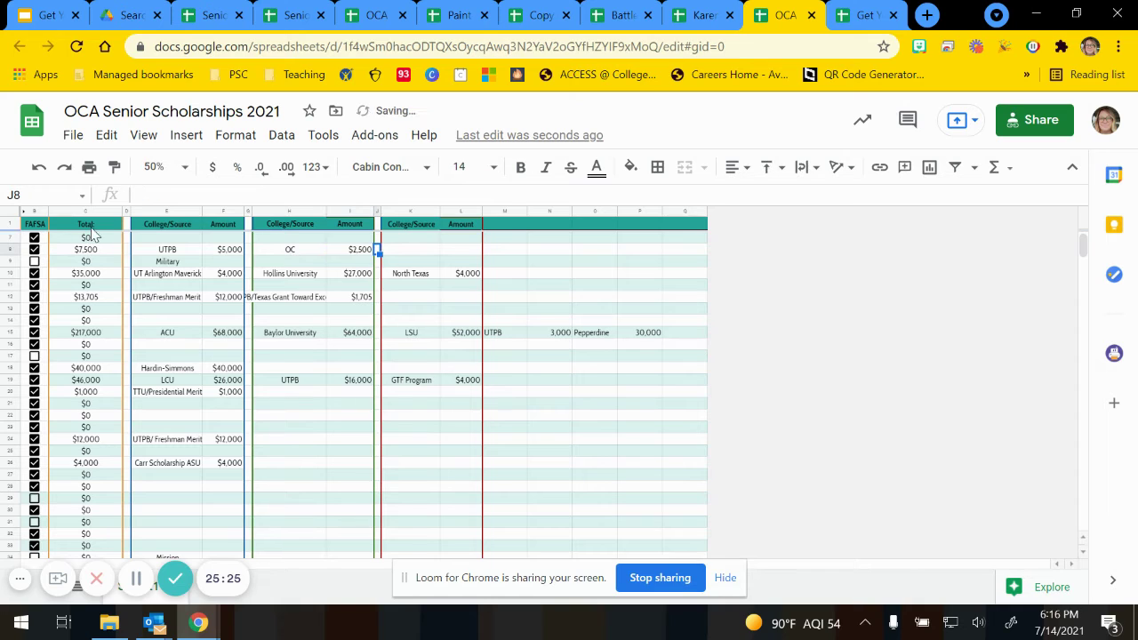
Step: Check the total formula in C8 and clear the sample college and amount entries from E8:I8
click(85, 253)
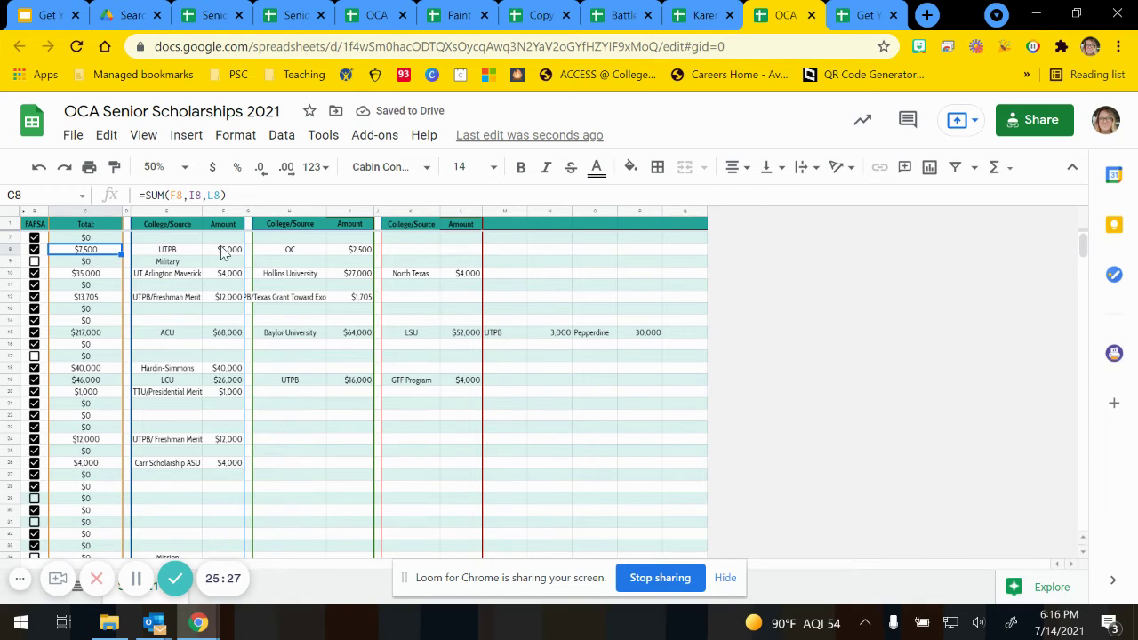
drag(167, 250, 305, 256)
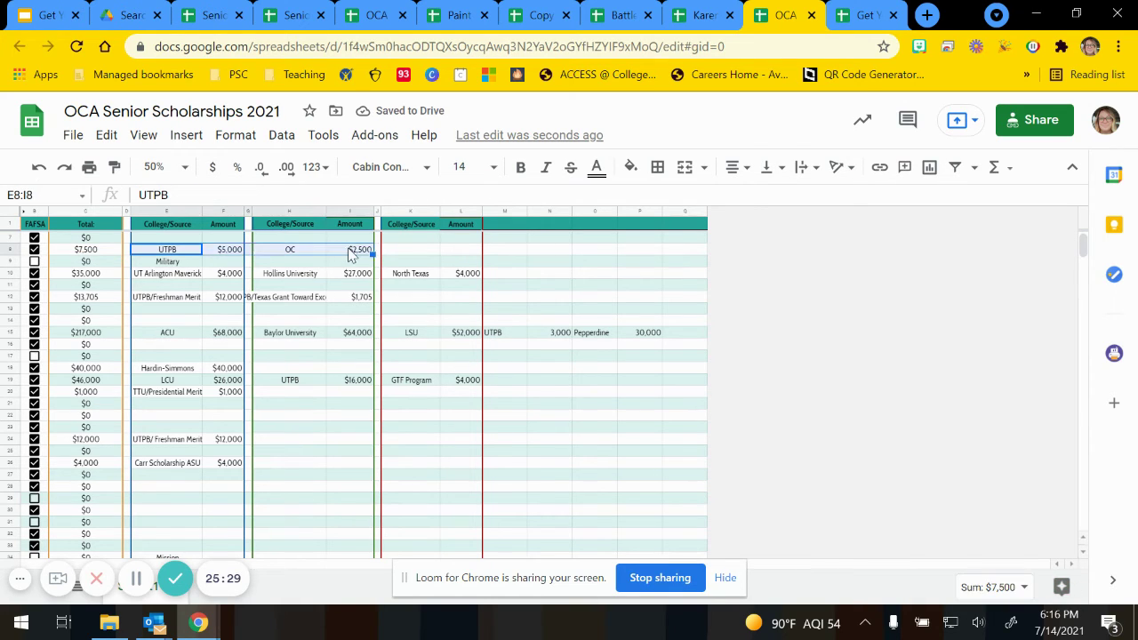
key(Delete)
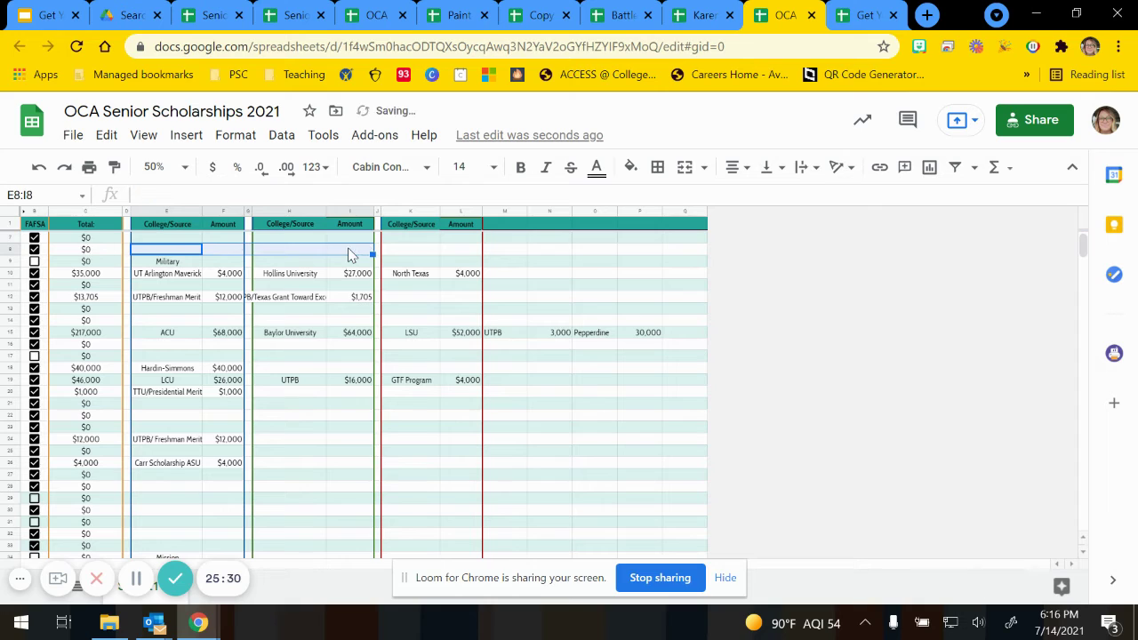
click(152, 255)
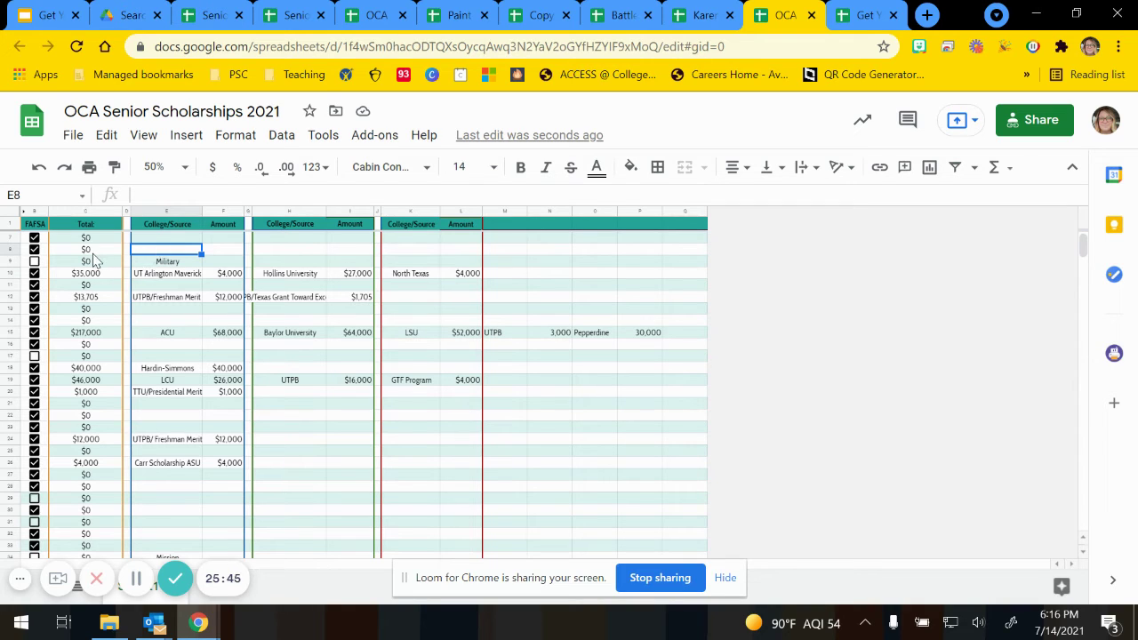
Step: Examine the scholarship rows down to the red total row and check the grand total formula in C51
scroll(100, 262, down, 1)
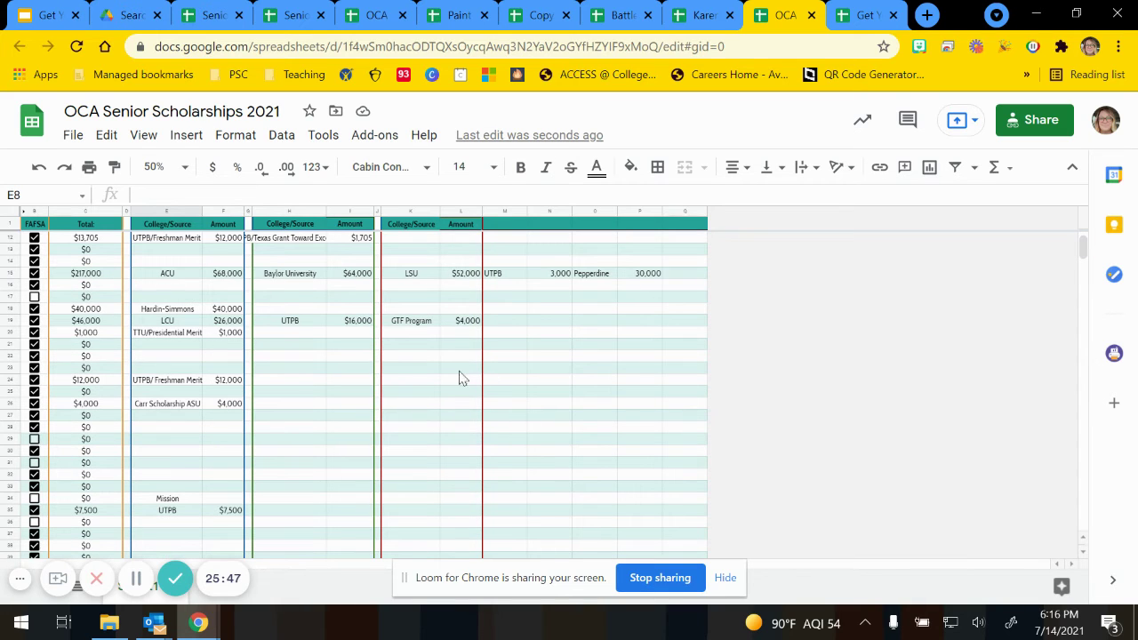
scroll(292, 424, down, 1)
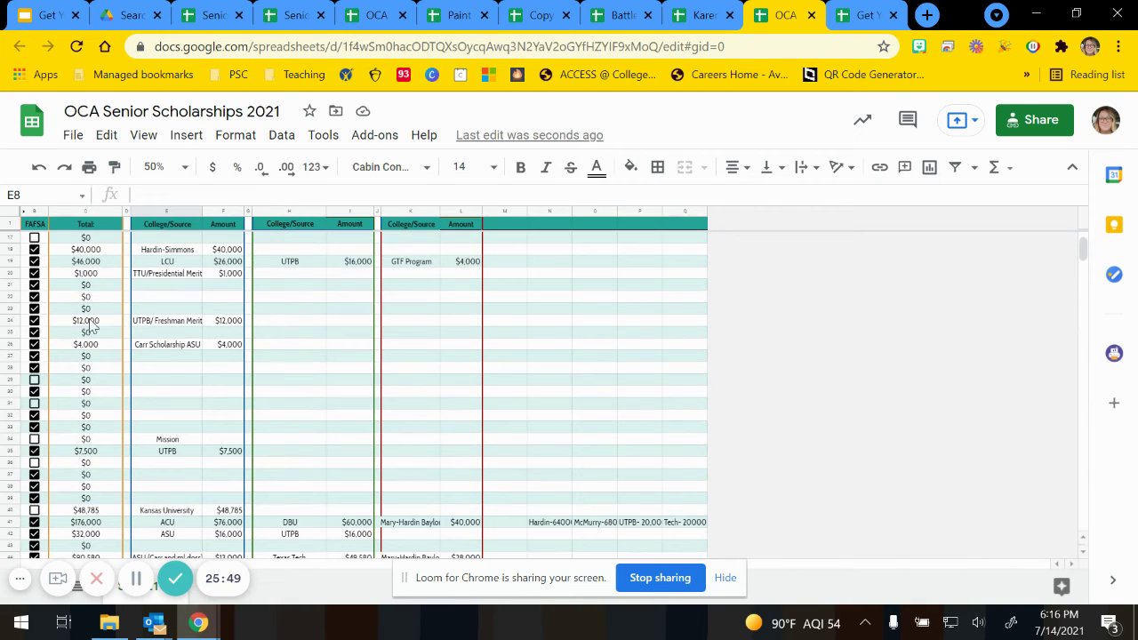
scroll(94, 325, down, 2)
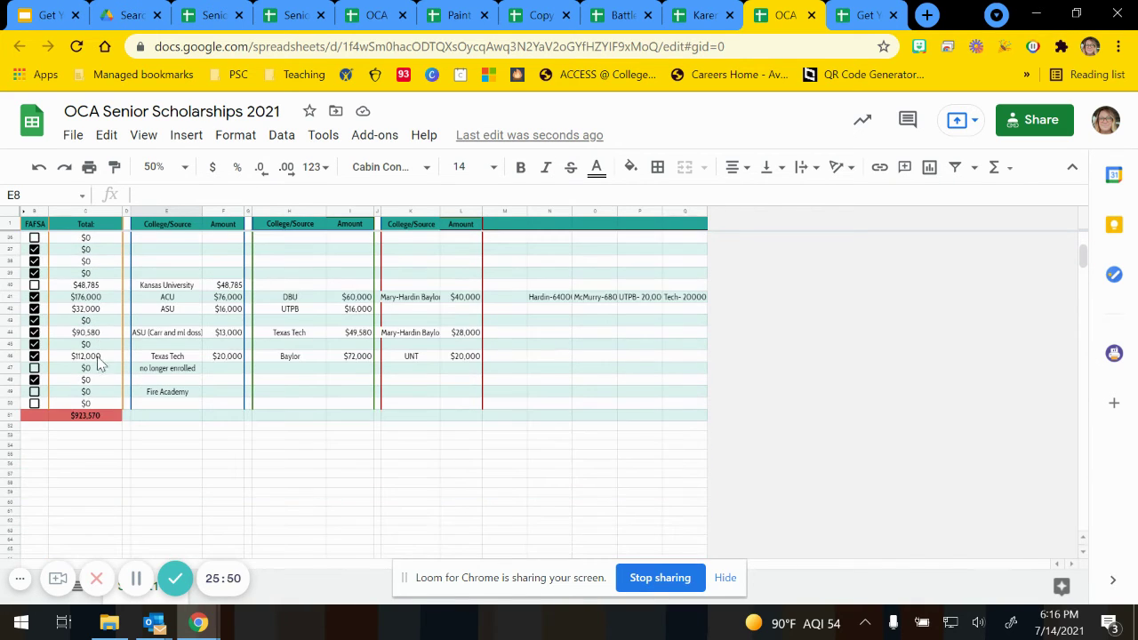
click(85, 420)
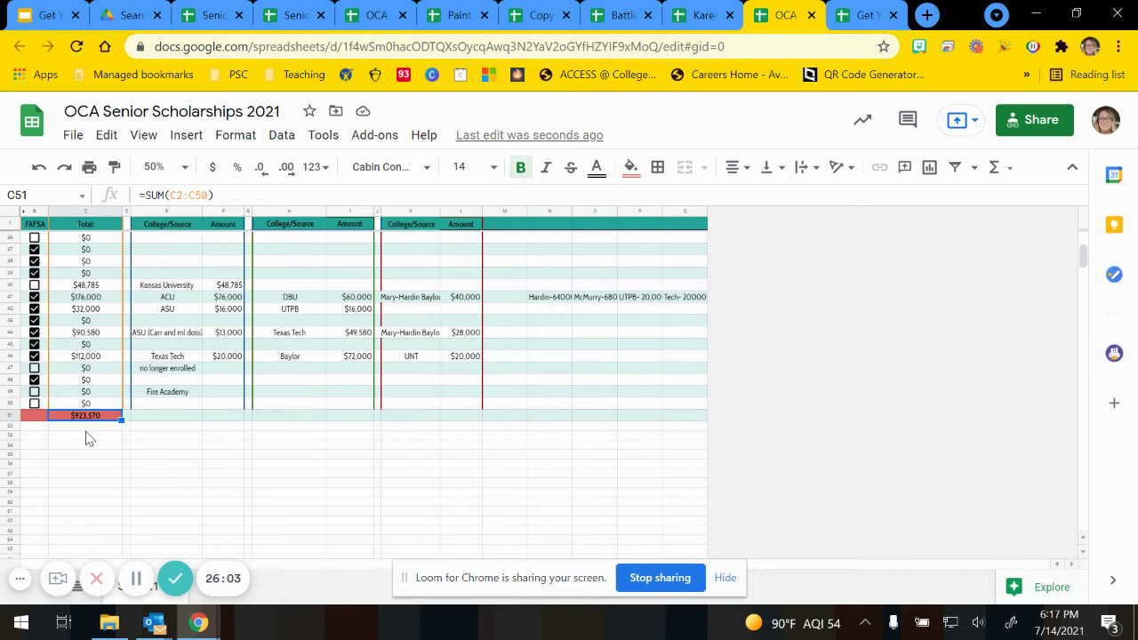
scroll(169, 409, up, 1)
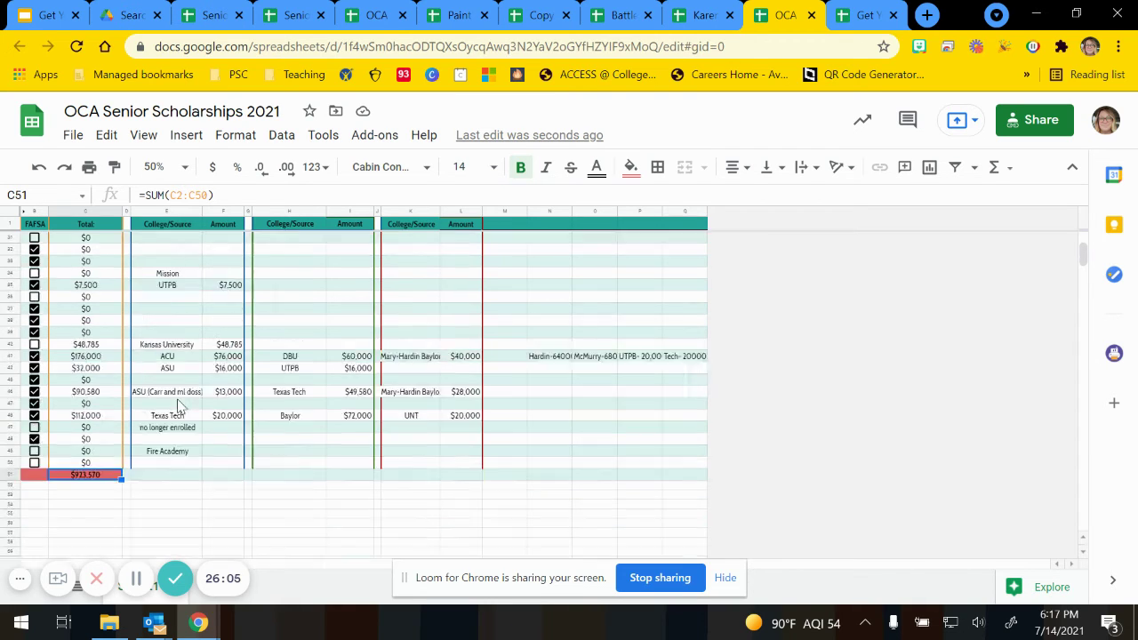
scroll(177, 406, up, 4)
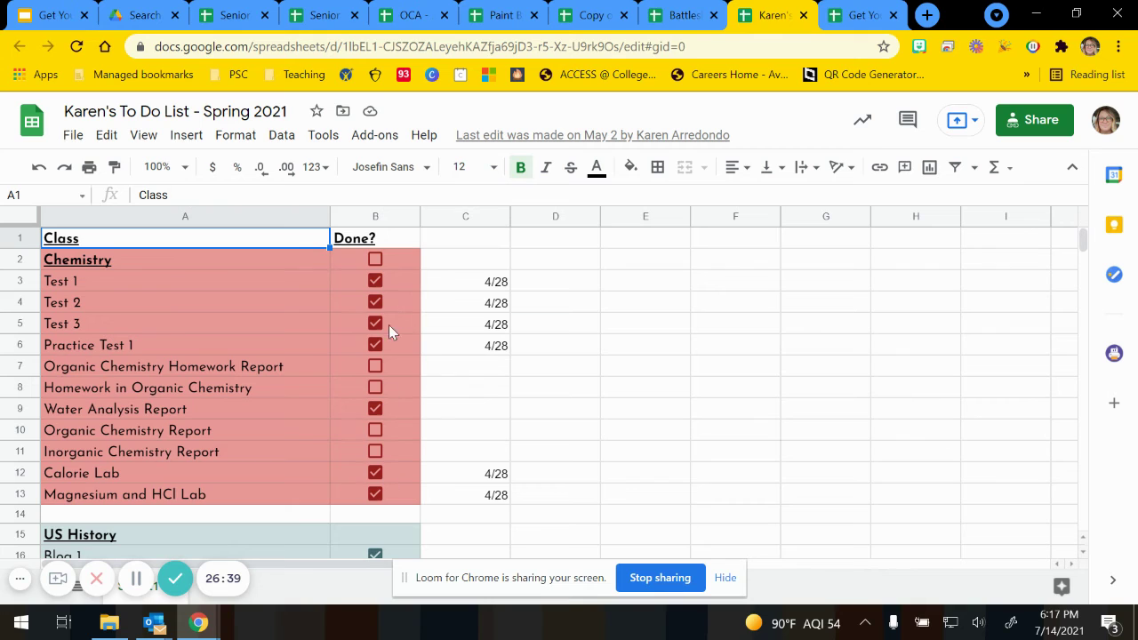
Step: In the Spring 2021 to-do list, toggle the Chemistry checkbox in B2 on and off, and check the date in C3
click(374, 259)
click(375, 260)
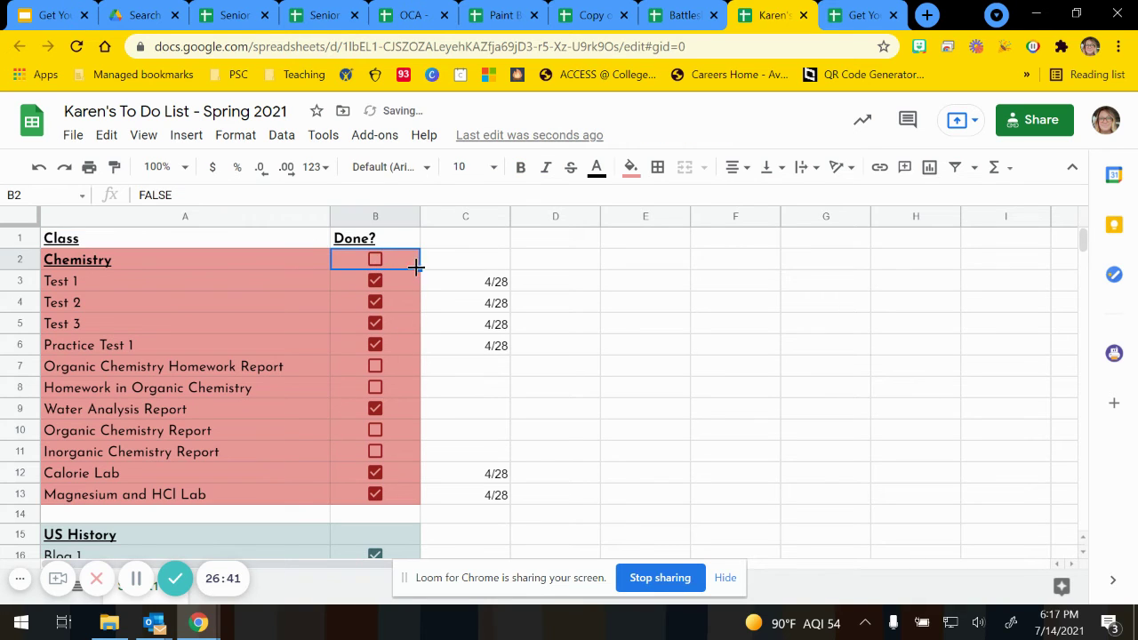
click(497, 287)
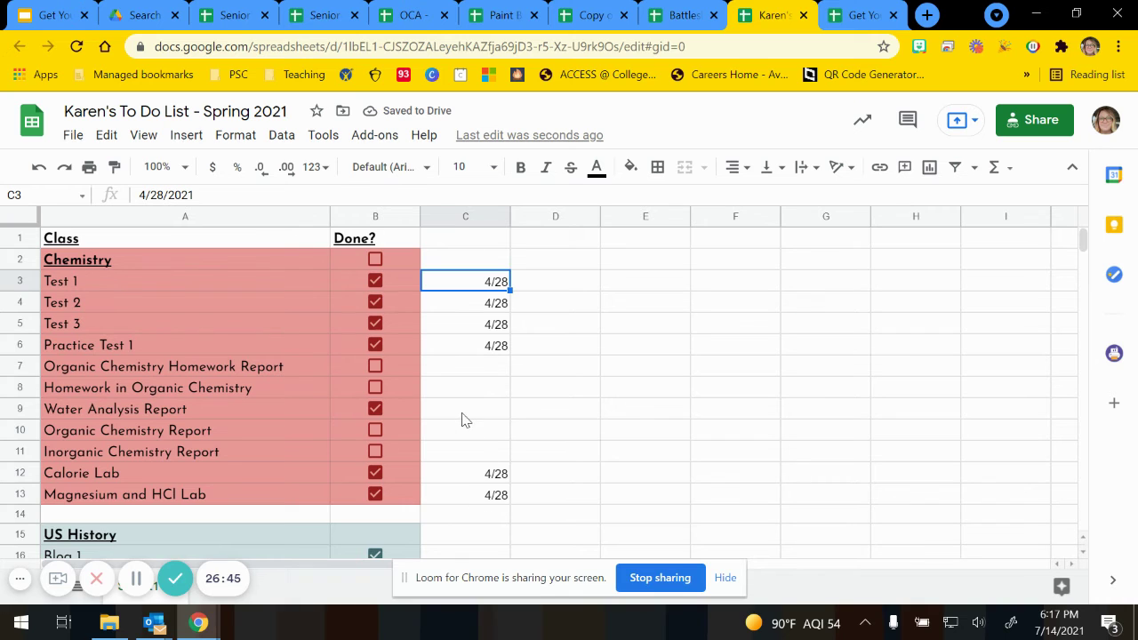
Step: Examine the color-coded Chemistry, US History, AVID and Art assignment sections of the to-do list
drag(152, 260, 233, 489)
click(214, 311)
scroll(134, 280, down, 6)
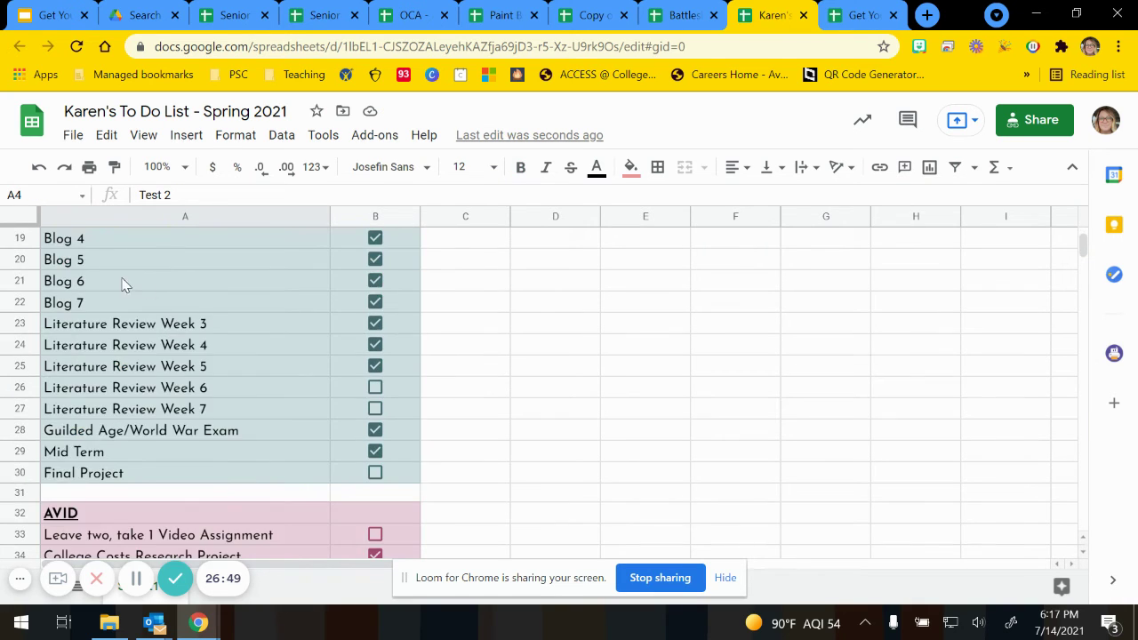
scroll(116, 289, up, 2)
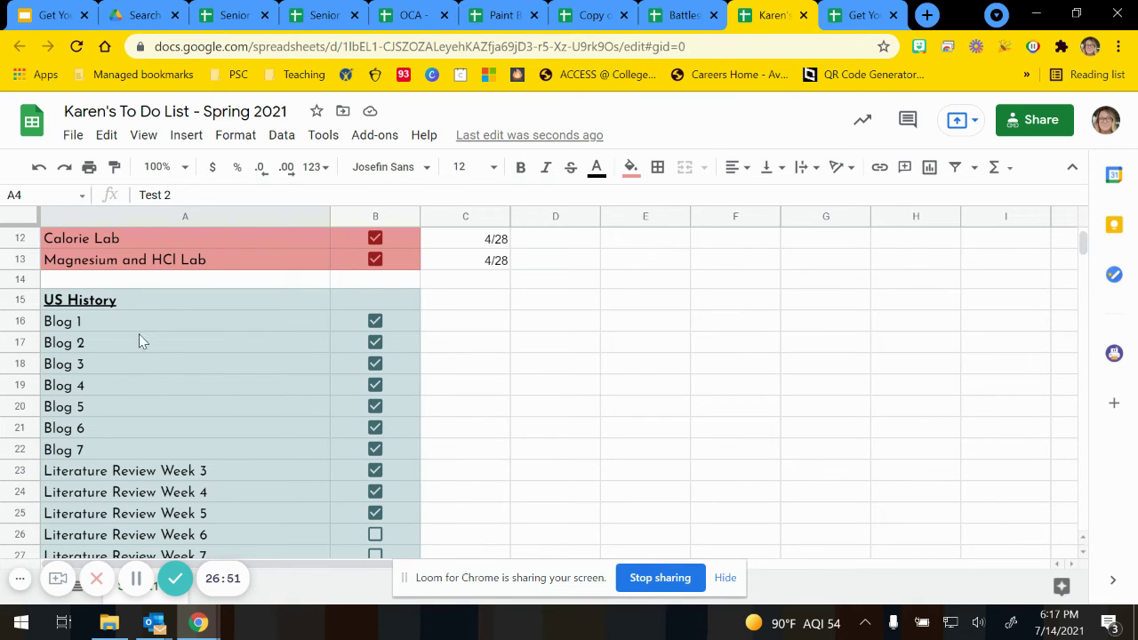
scroll(143, 355, down, 6)
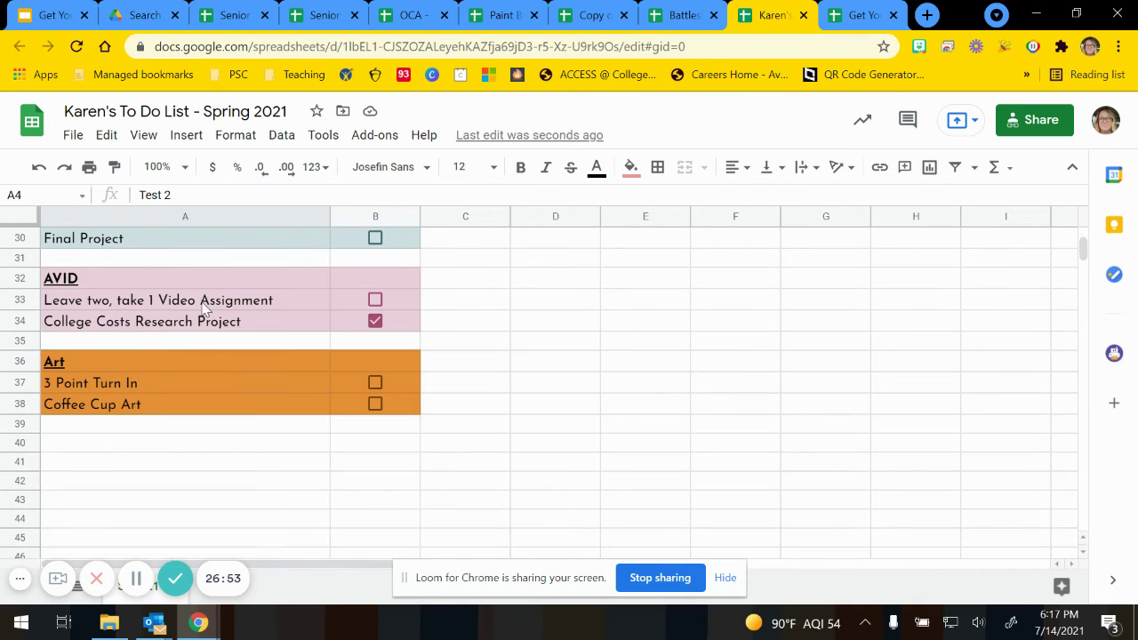
scroll(622, 528, up, 10)
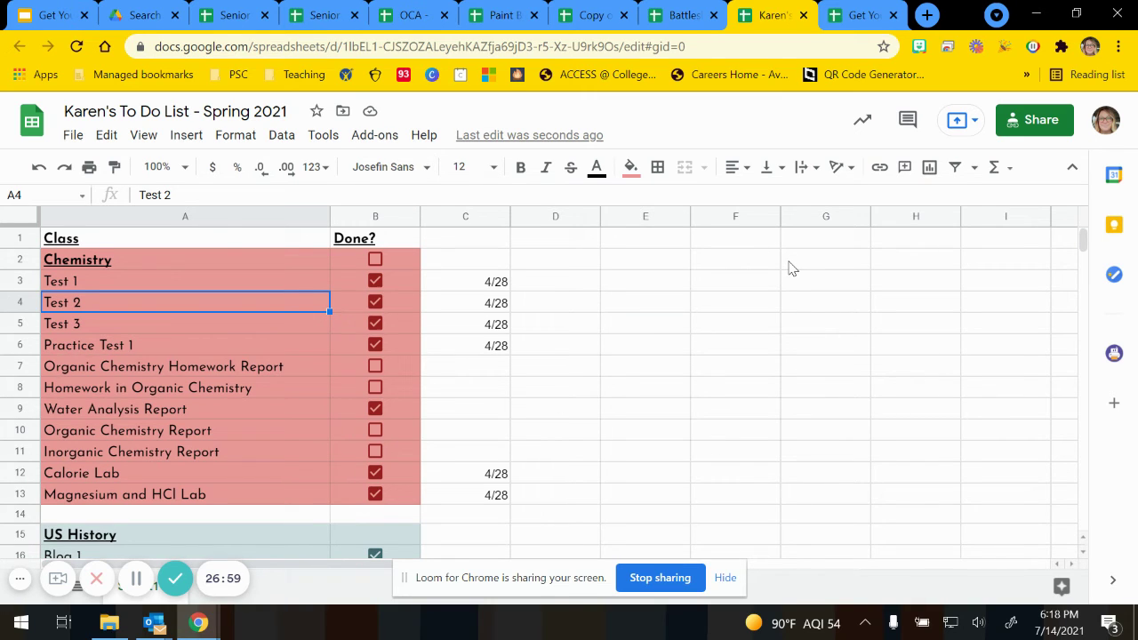
Step: Close the to-do list and switch to the OCA - Assignment Tracker spreadsheet with its sheet names unobstructed
click(805, 17)
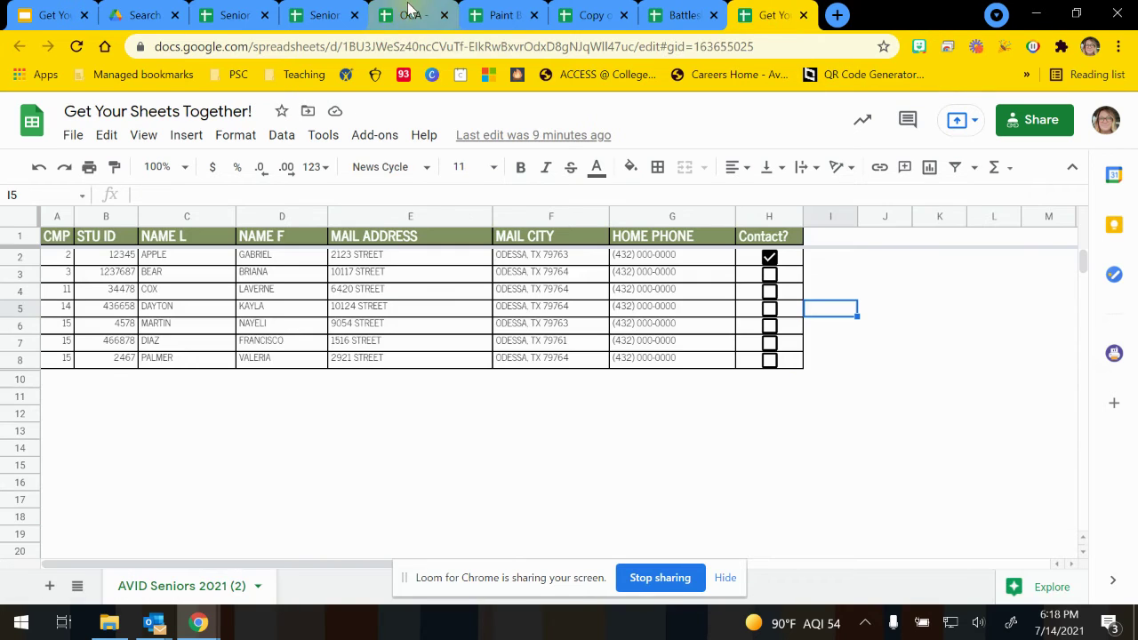
click(411, 13)
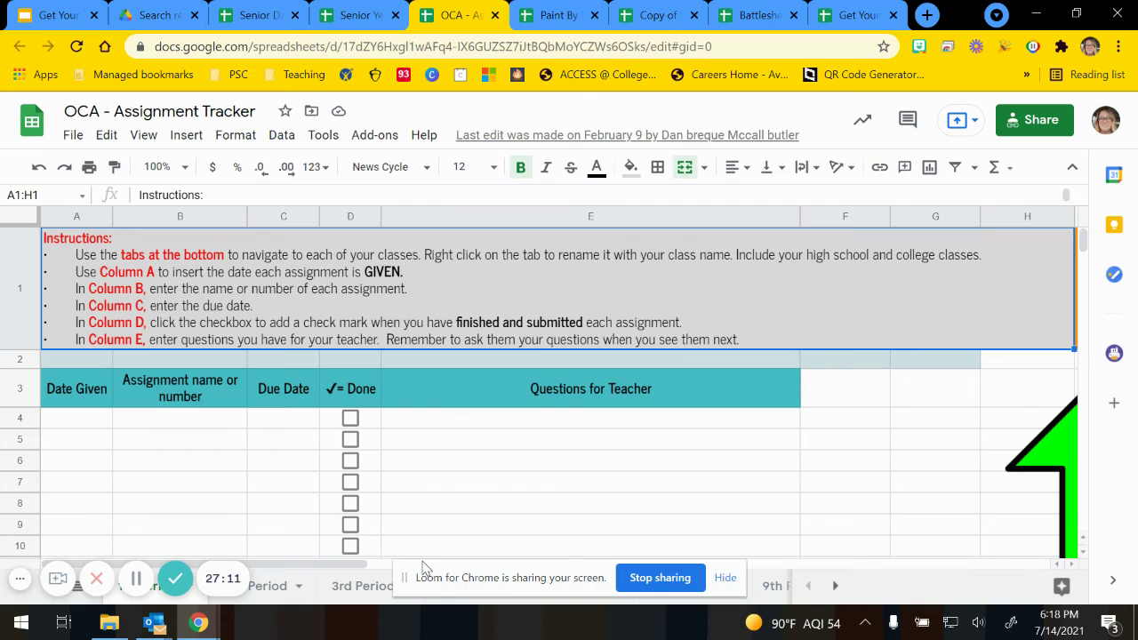
click(724, 579)
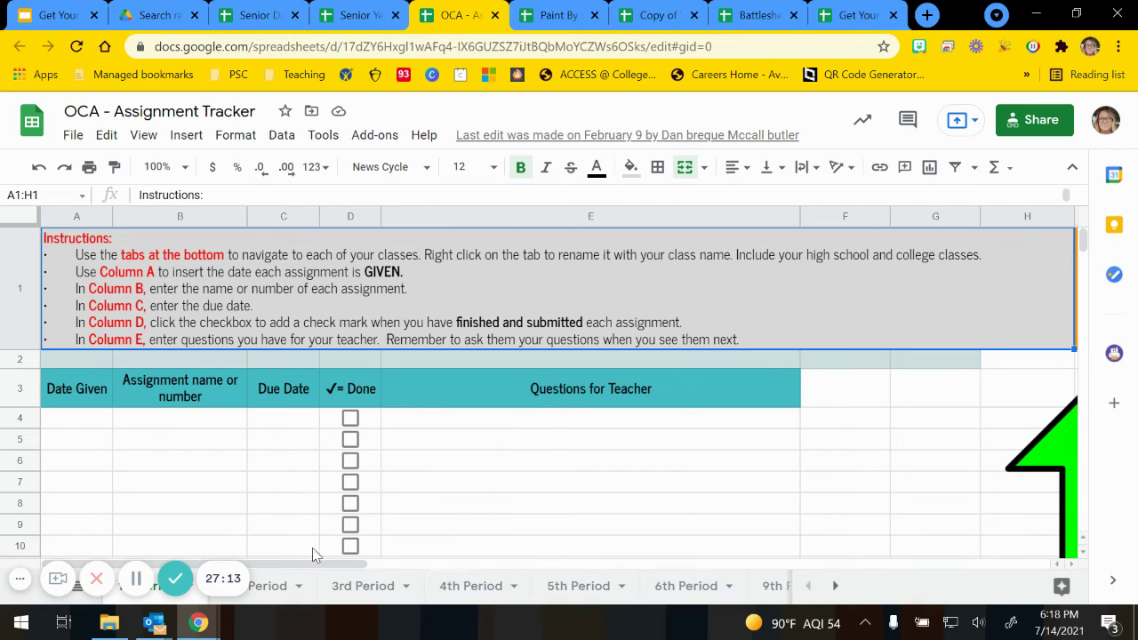
click(20, 583)
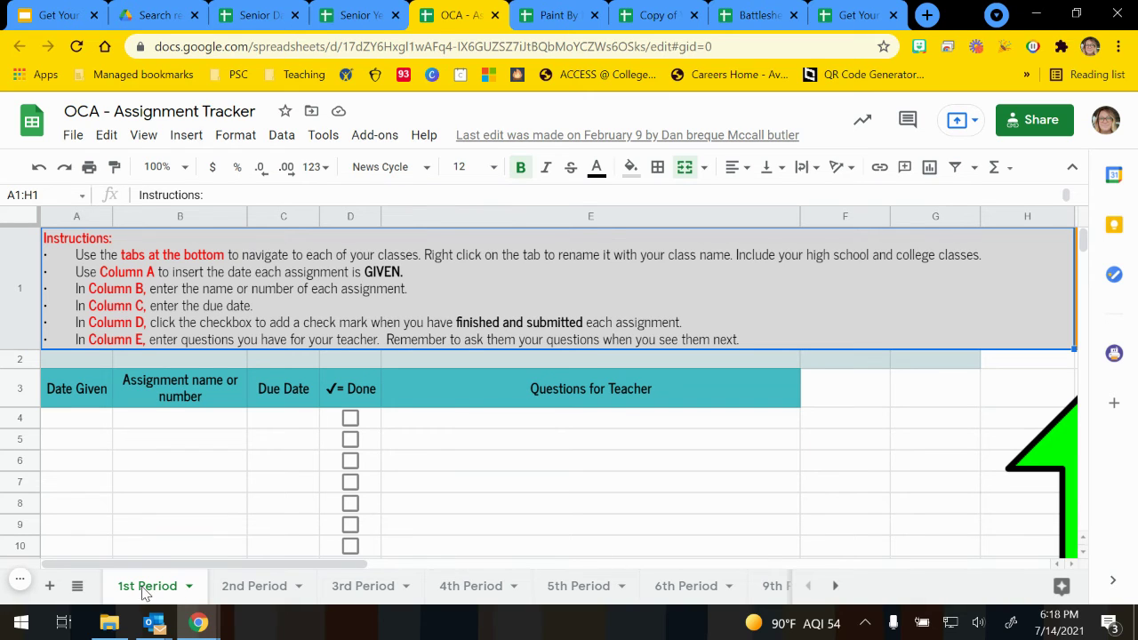
Step: View the 3rd Period and 4th Period sheets and return to the 1st Period sheet
click(343, 589)
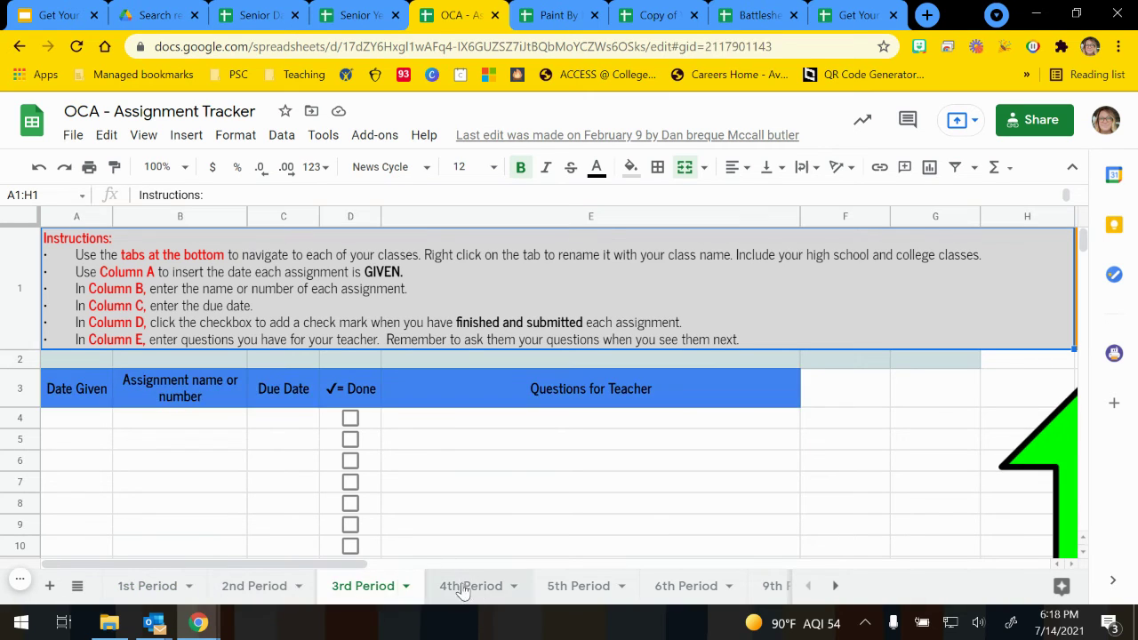
click(464, 588)
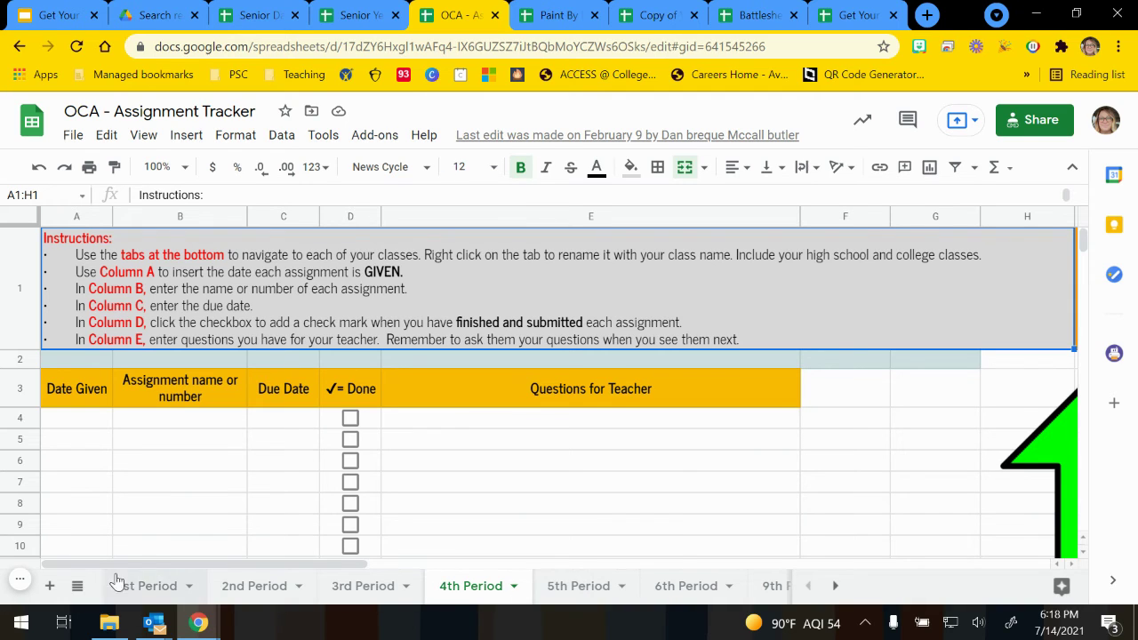
click(150, 590)
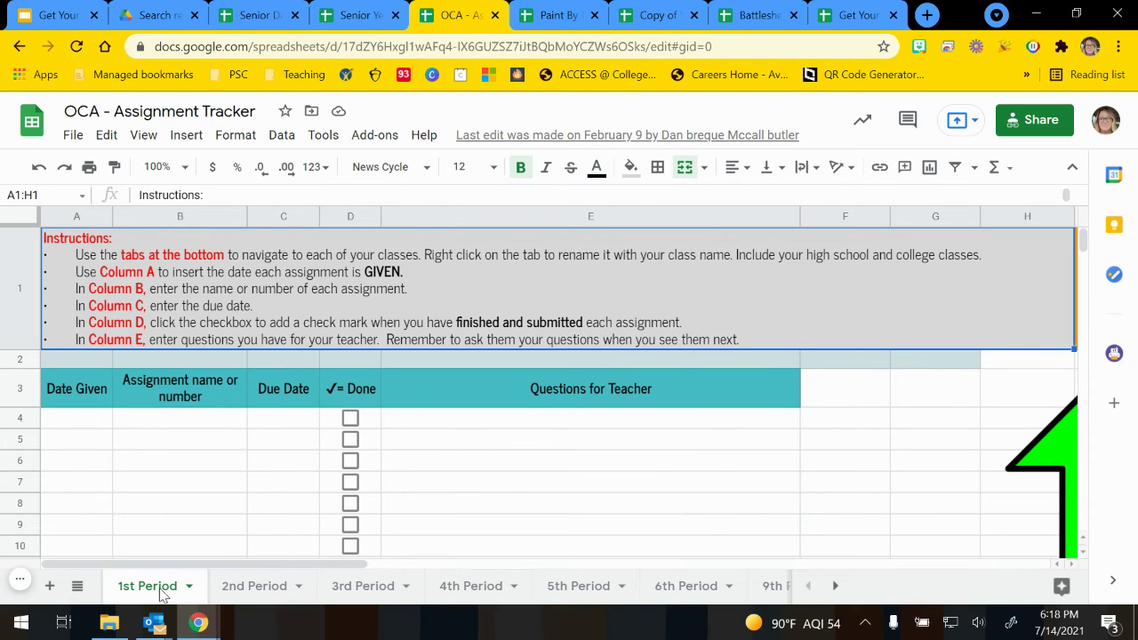
Step: Rename the 1st Period sheet as AVID, and undo the rename
double_click(161, 593)
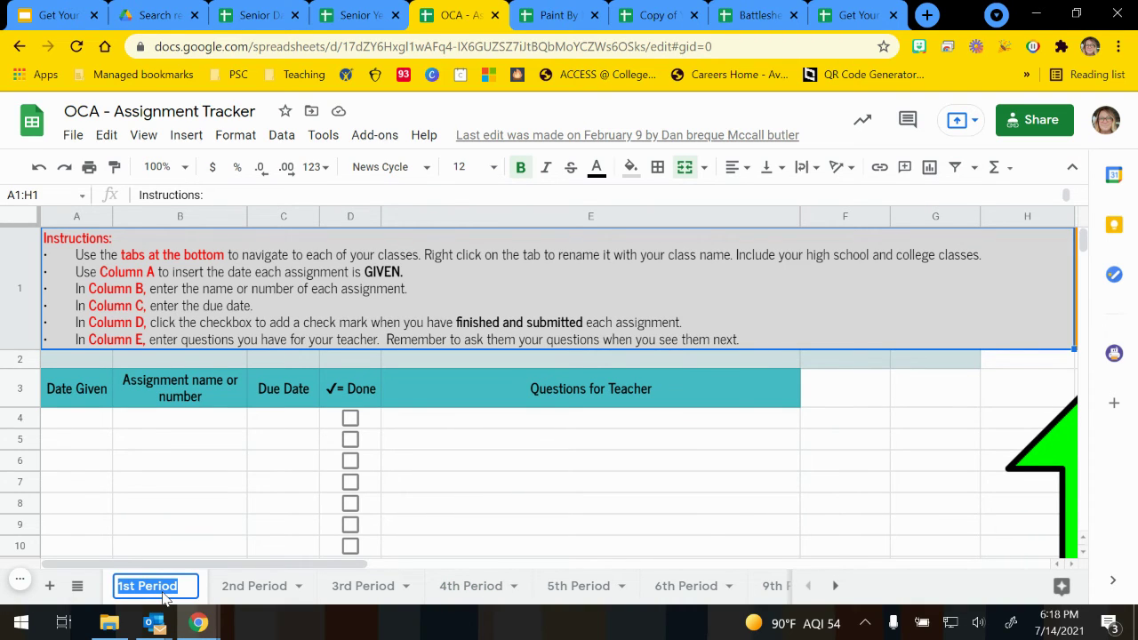
text(AVID)
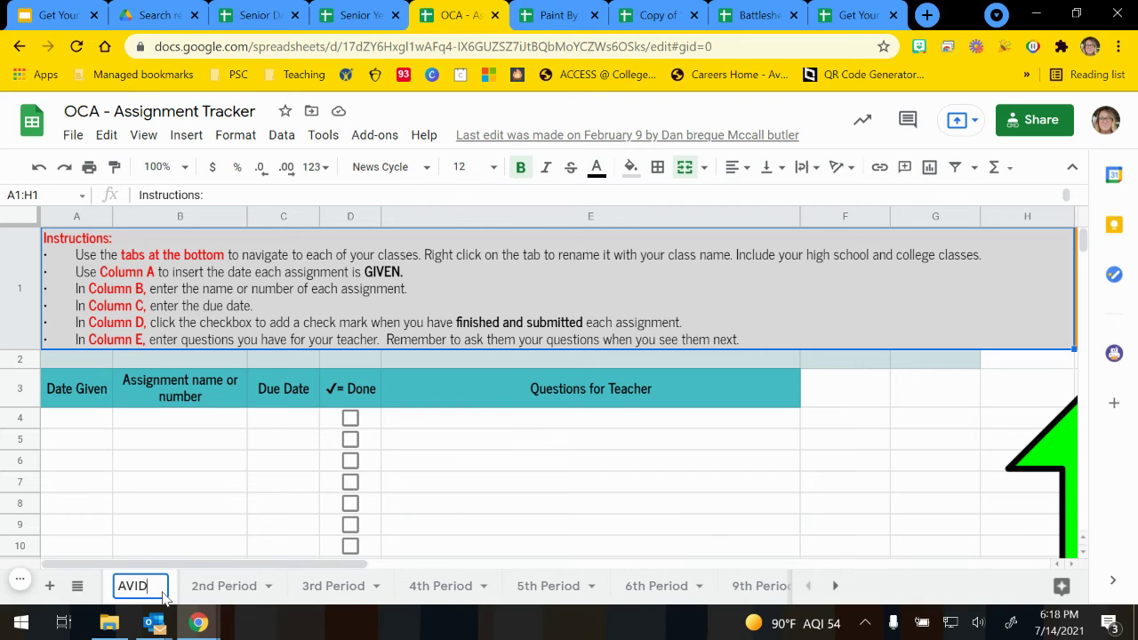
key(Return)
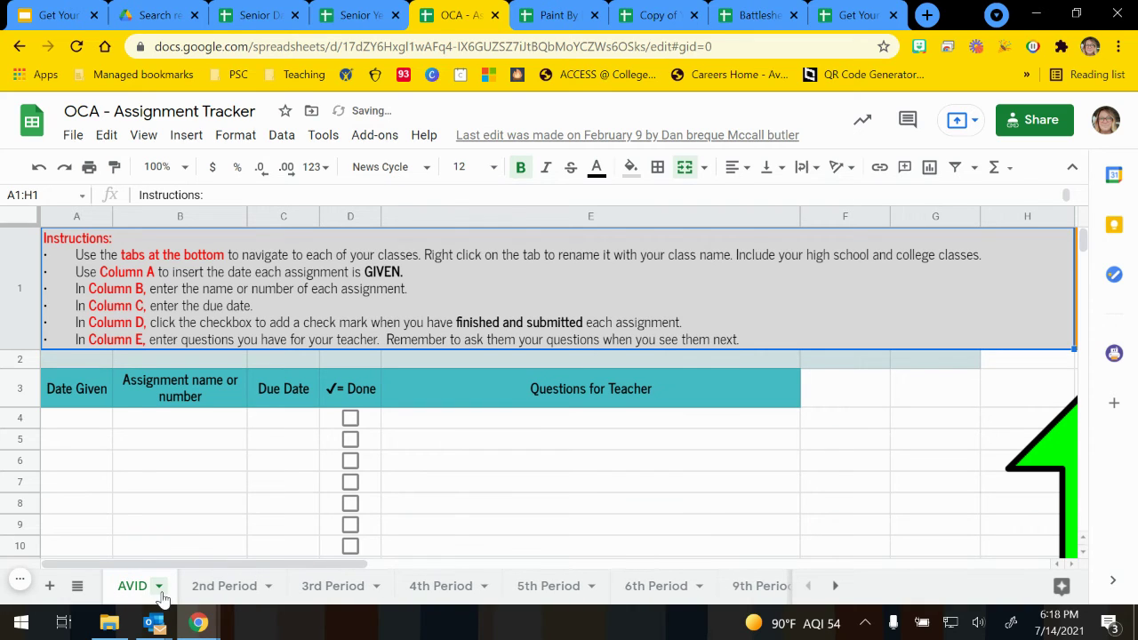
click(45, 177)
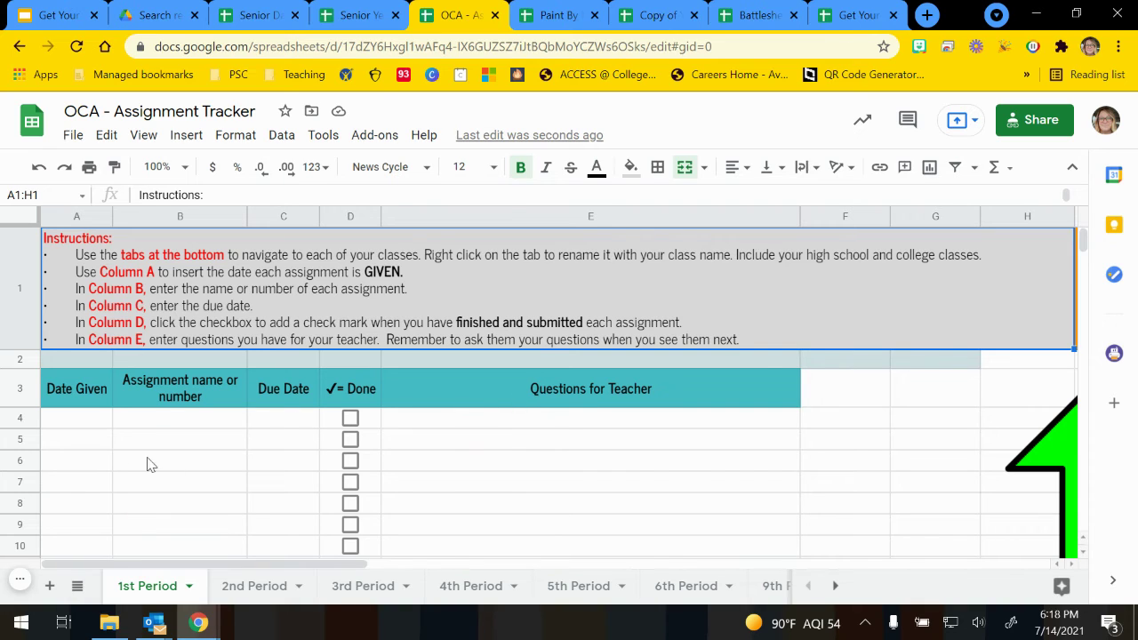
Step: Go through the row 4 entry cells from Date Given to Questions for Teacher, toggling the Done checkbox in D4 on and off
click(79, 424)
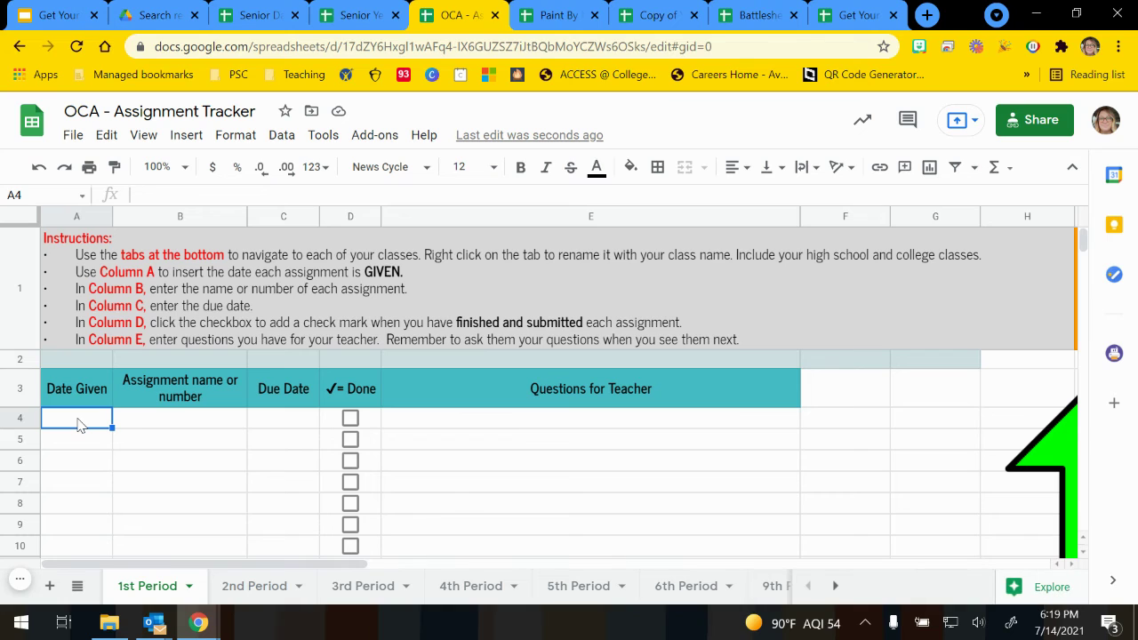
click(178, 425)
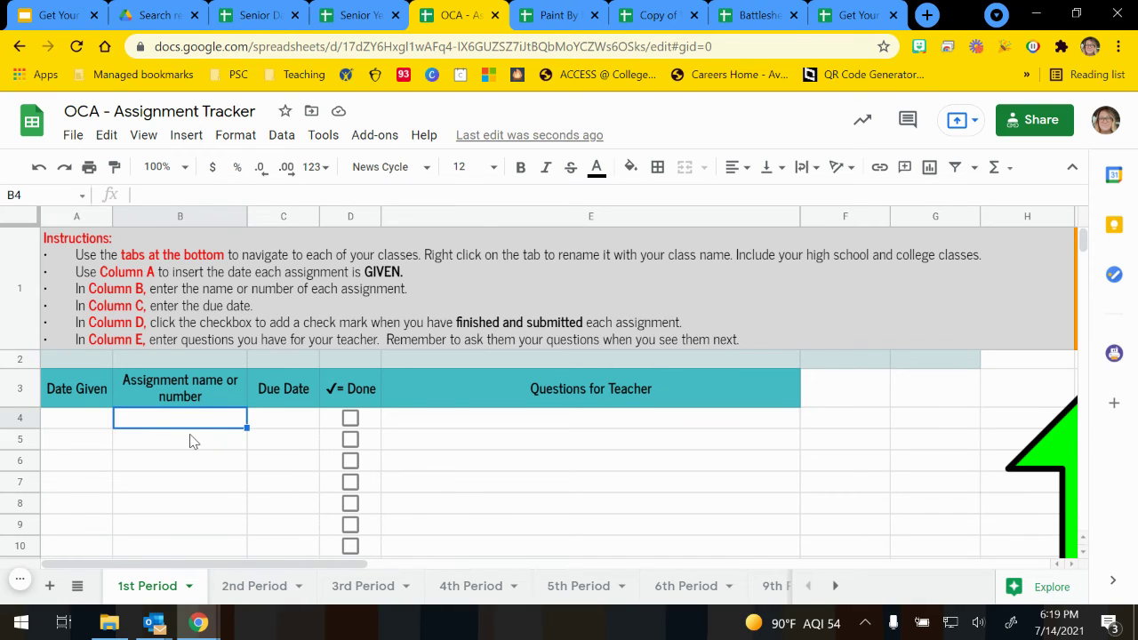
click(285, 418)
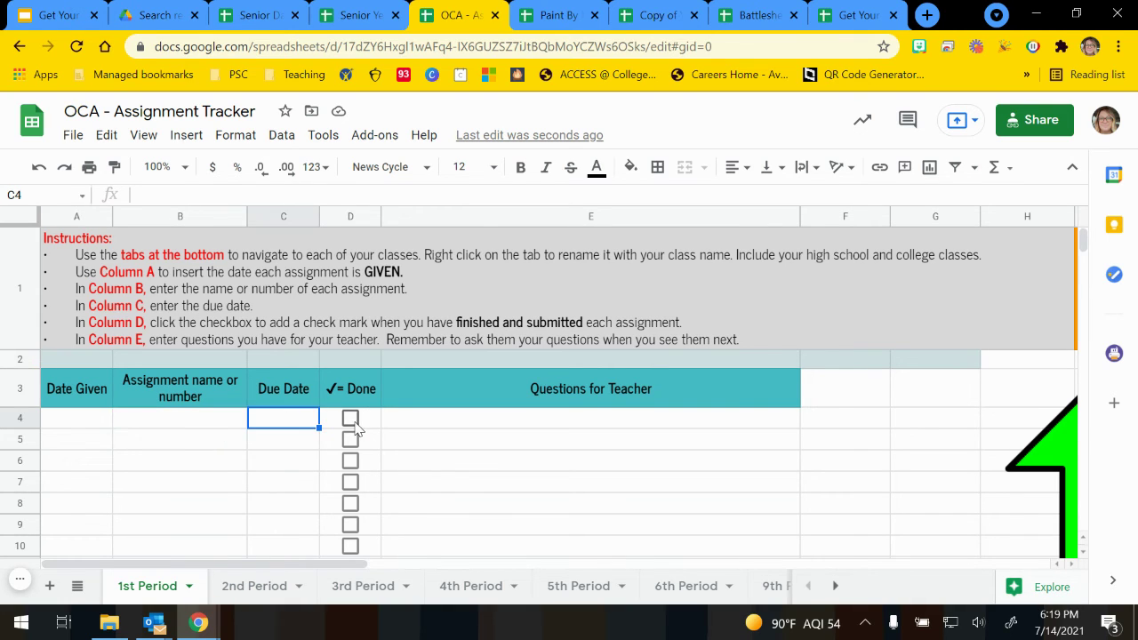
click(351, 422)
click(354, 421)
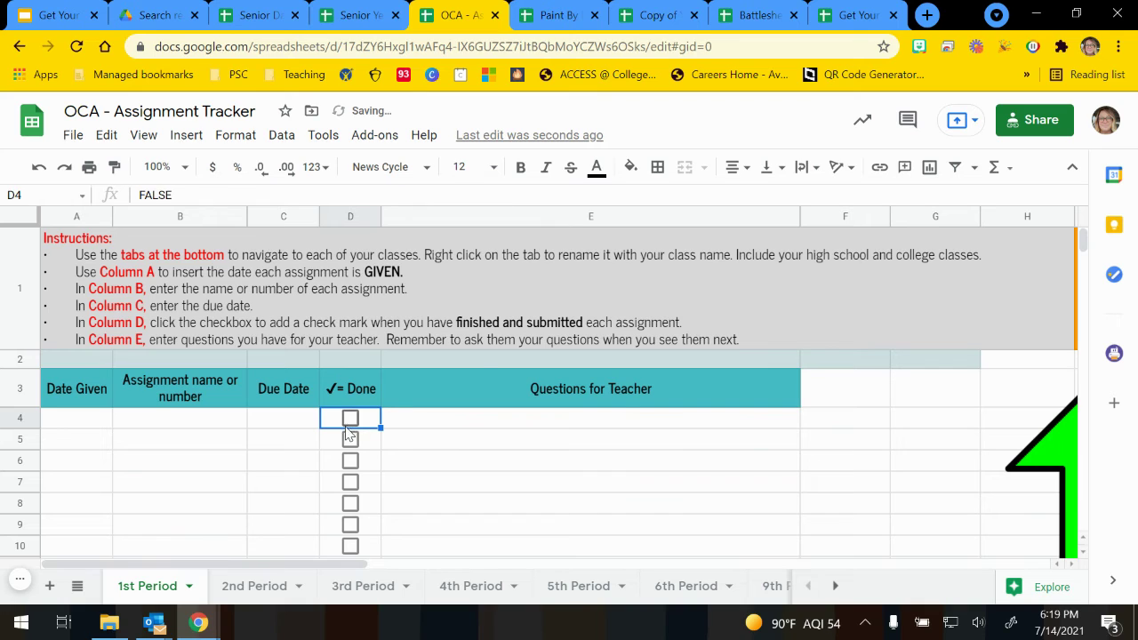
click(405, 430)
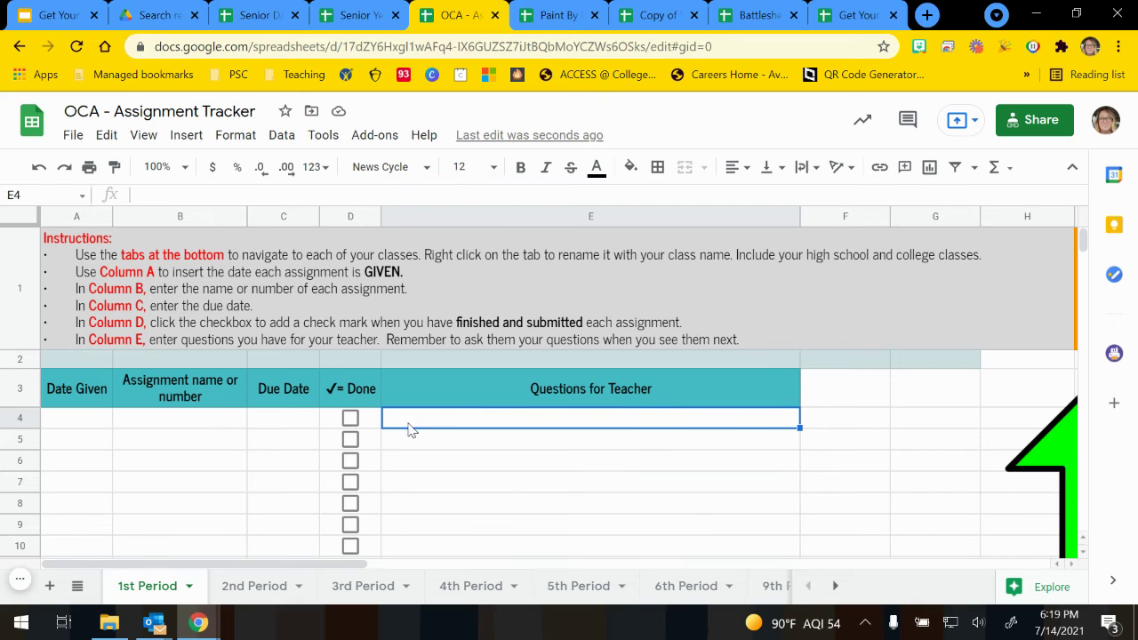
Step: View the 2nd Period, 3rd Period, 4th Period and 5th Period sheets in turn
click(238, 582)
click(360, 586)
click(458, 588)
click(564, 589)
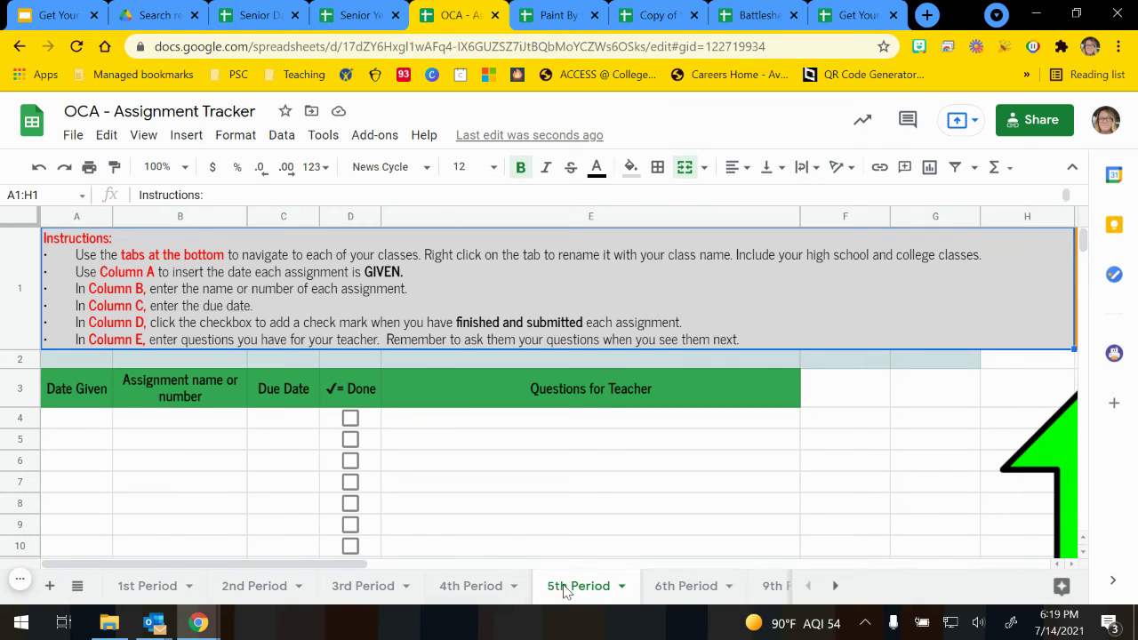
Step: Set the 5th Period sheet's tab color to dark yellow and check it from the 4th Period sheet
click(622, 587)
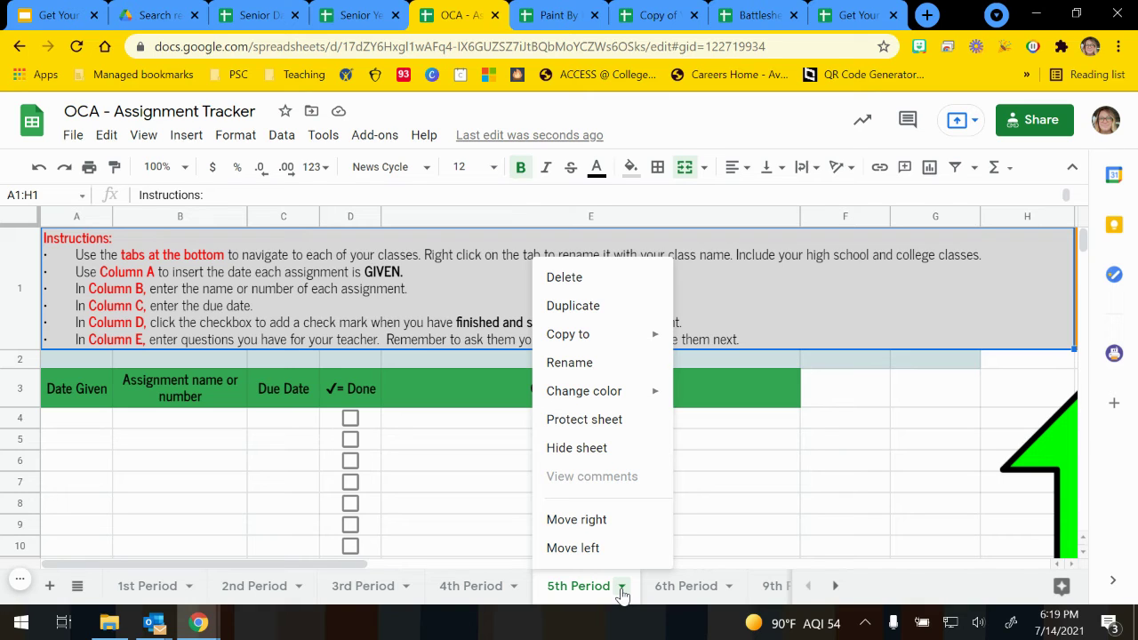
mouse_move(655, 396)
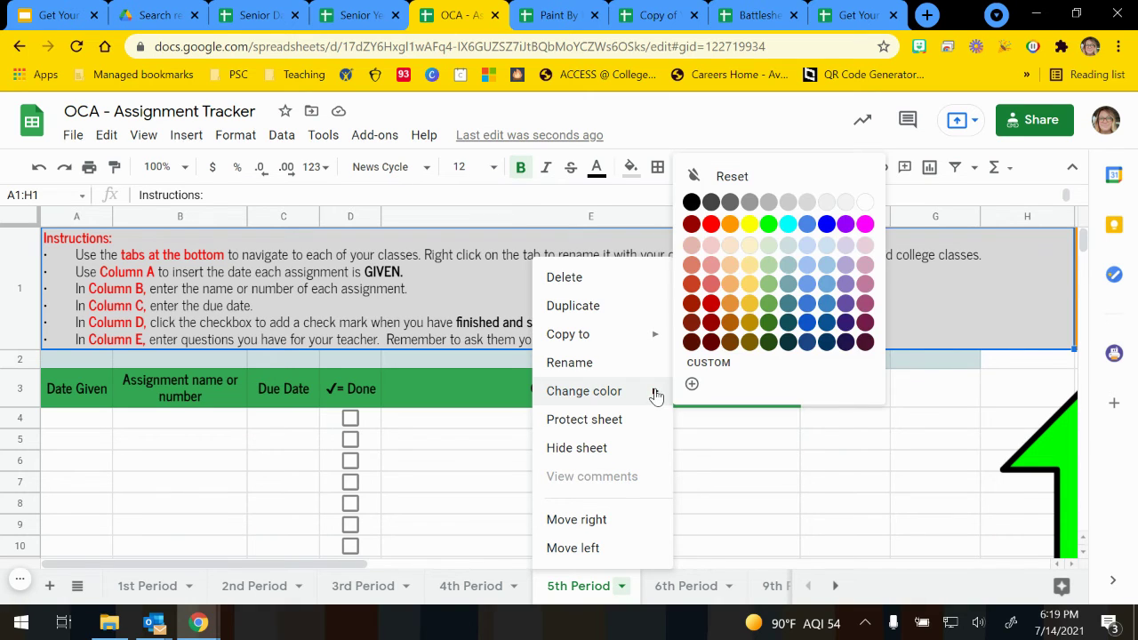
click(747, 324)
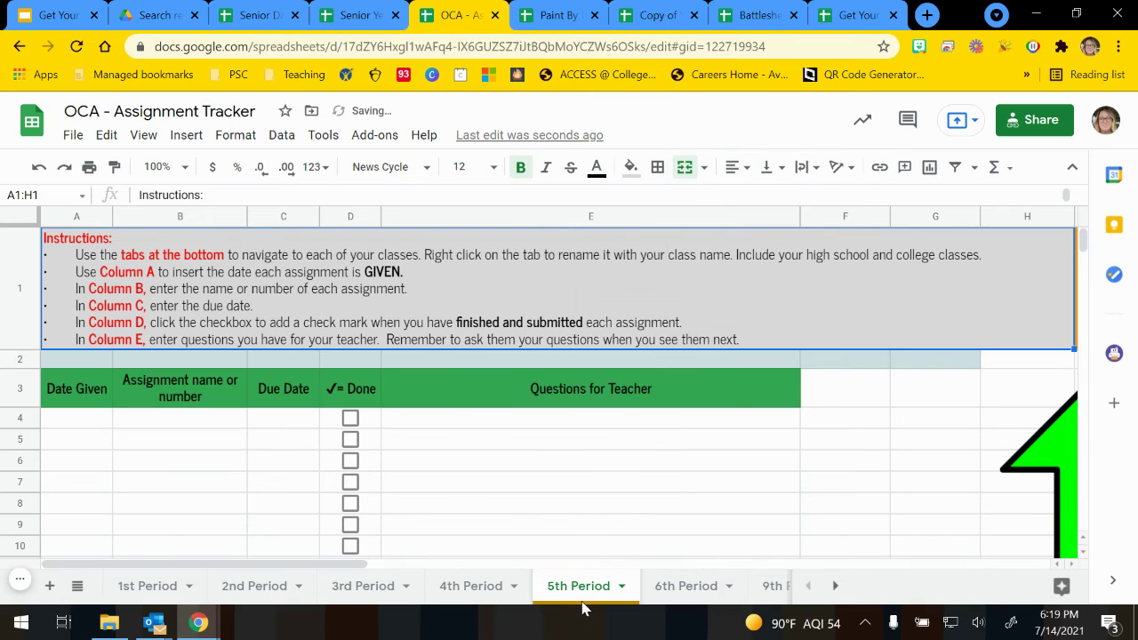
click(484, 592)
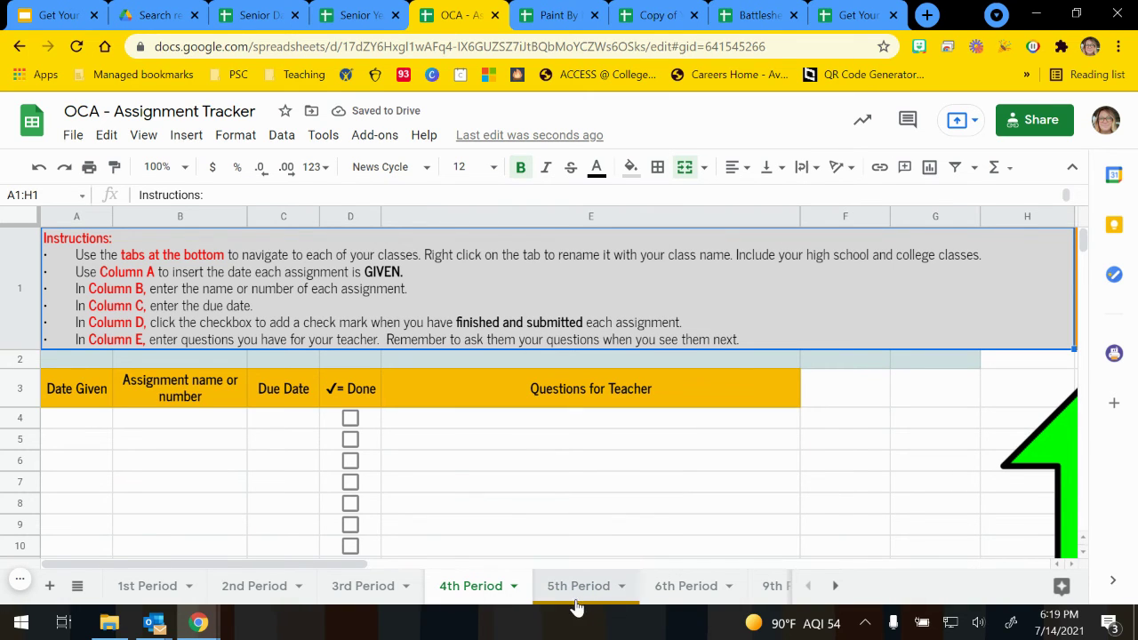
click(613, 594)
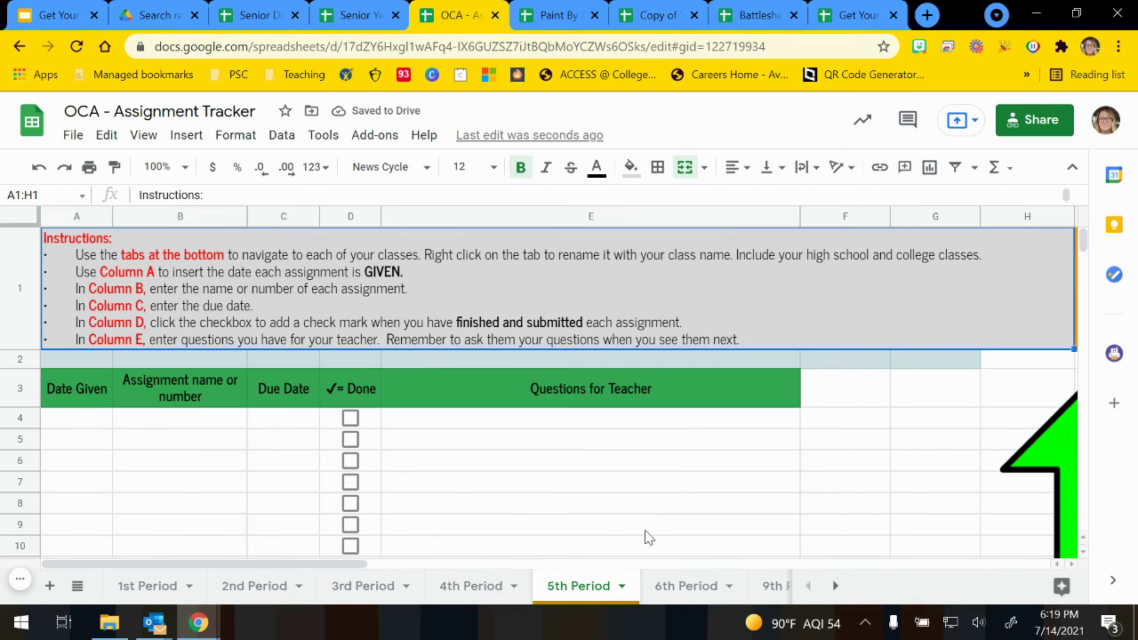
click(621, 586)
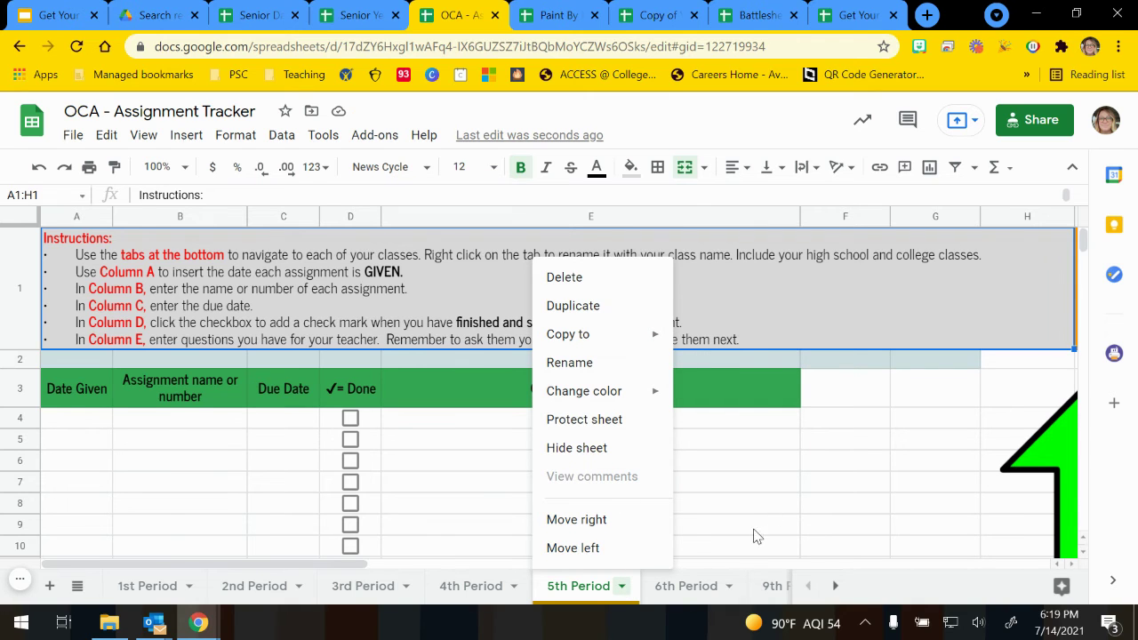
click(787, 505)
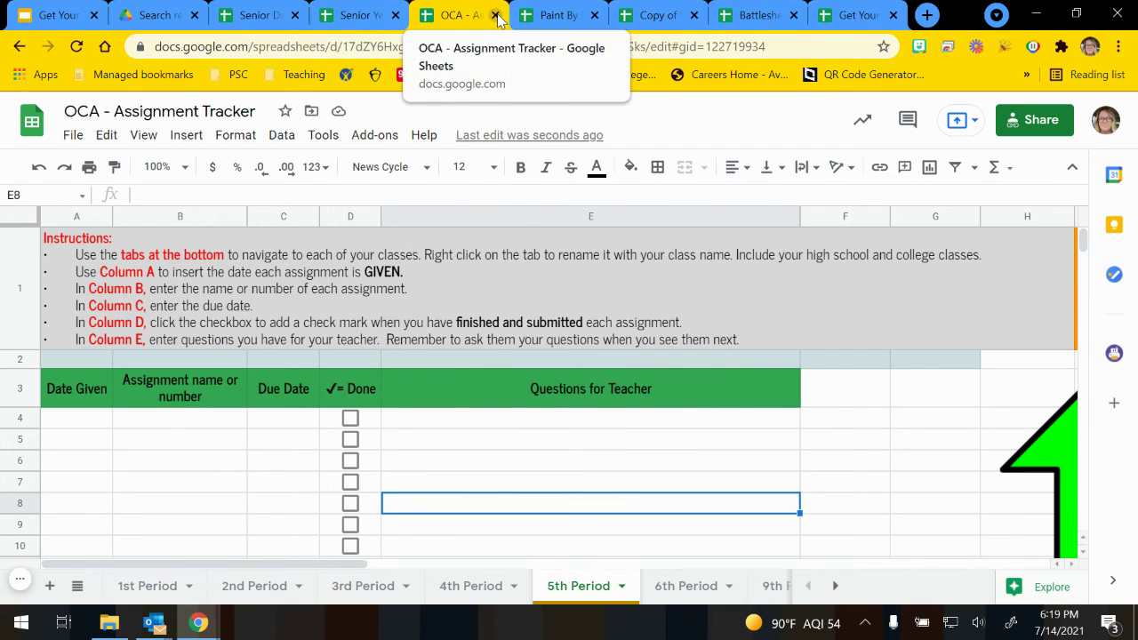
Step: Close the assignment tracker and look through the whole number grid on the Numbers sheet of Paint By Numbers #1
click(495, 15)
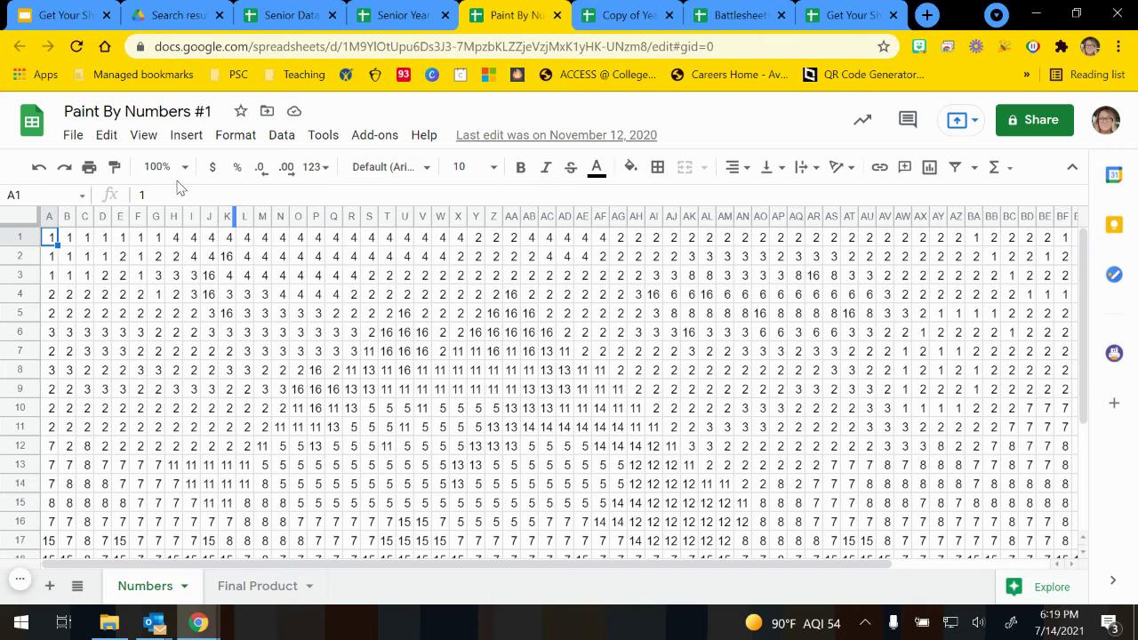
scroll(314, 400, down, 1)
scroll(313, 400, down, 3)
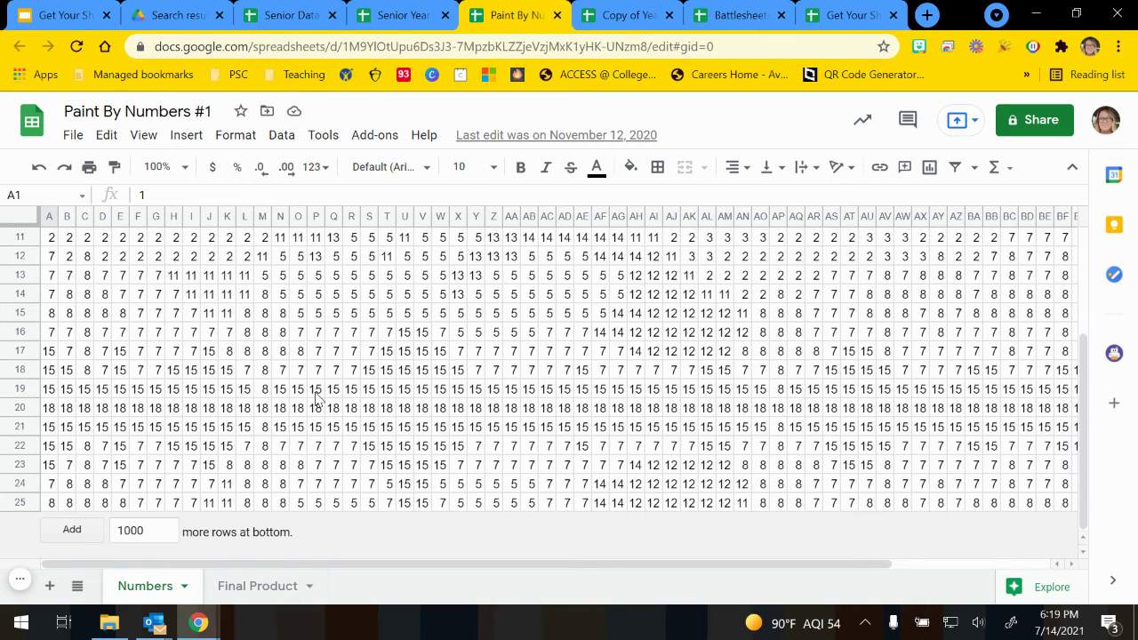
scroll(203, 423, up, 5)
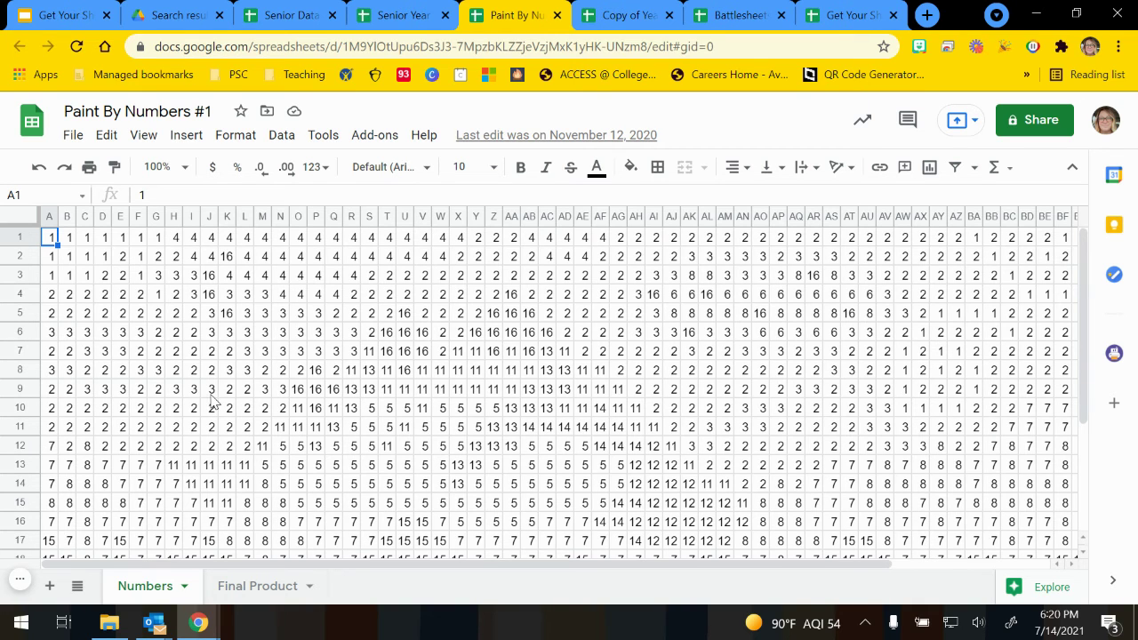
scroll(341, 373, down, 5)
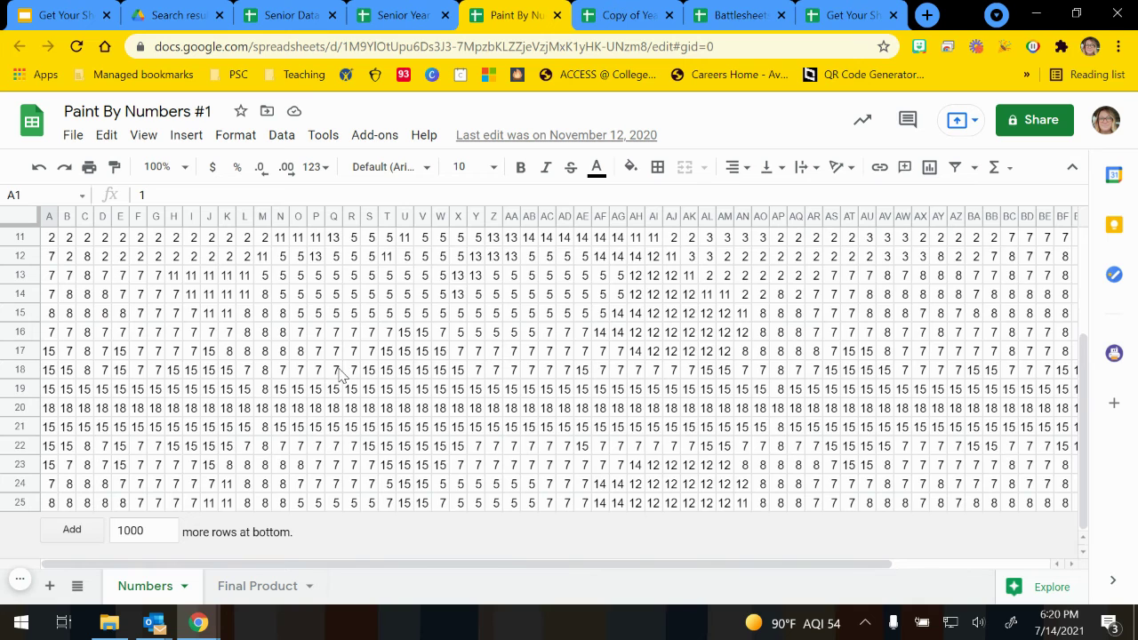
scroll(340, 373, up, 5)
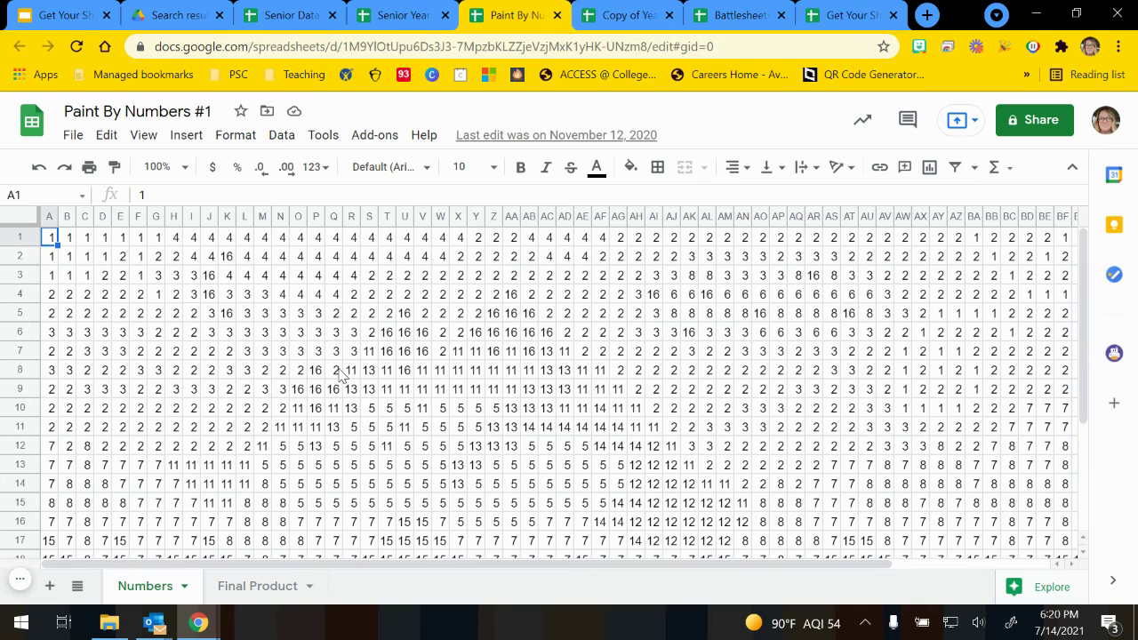
Step: Examine the colored picture on the Final Product sheet and compare it with the grid on the Numbers sheet
click(238, 588)
scroll(728, 364, down, 3)
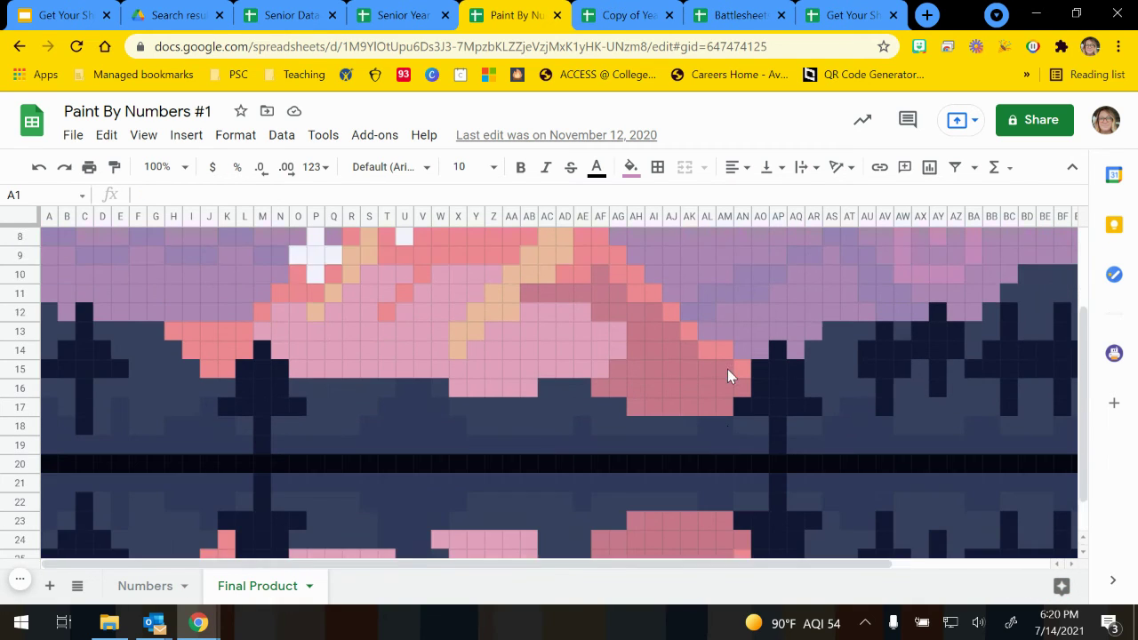
scroll(727, 375, down, 2)
scroll(729, 379, up, 5)
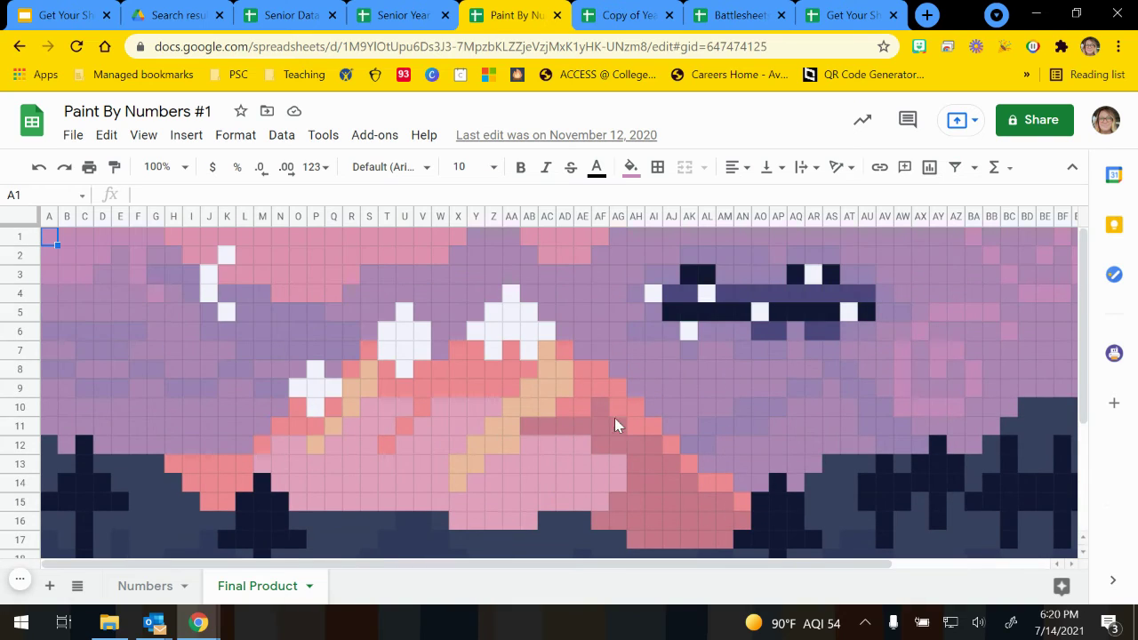
click(133, 587)
scroll(186, 491, down, 3)
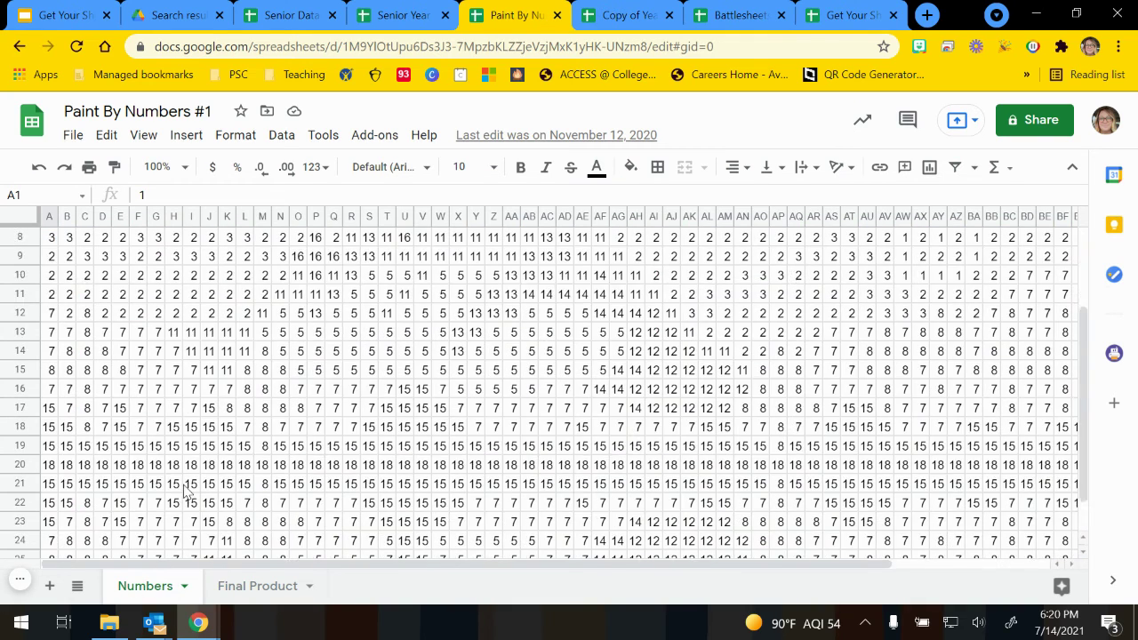
scroll(185, 491, down, 2)
scroll(188, 494, up, 5)
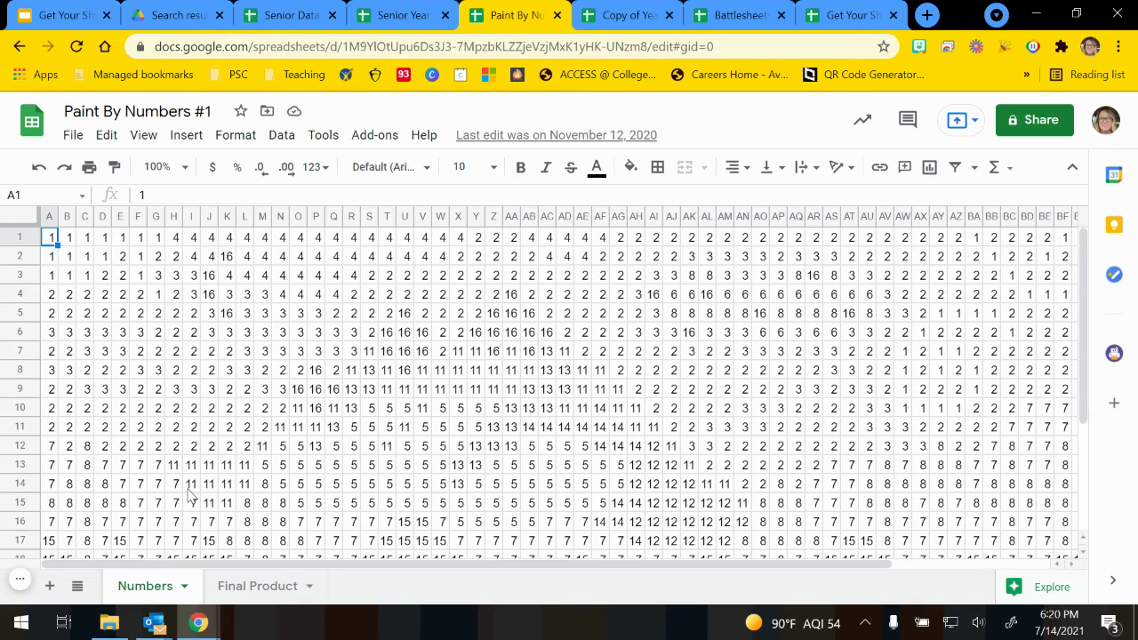
scroll(130, 417, down, 1)
scroll(167, 534, up, 5)
Step: Fill cells A1:G1 on the Numbers sheet with orange, and undo the fill
drag(59, 242, 159, 240)
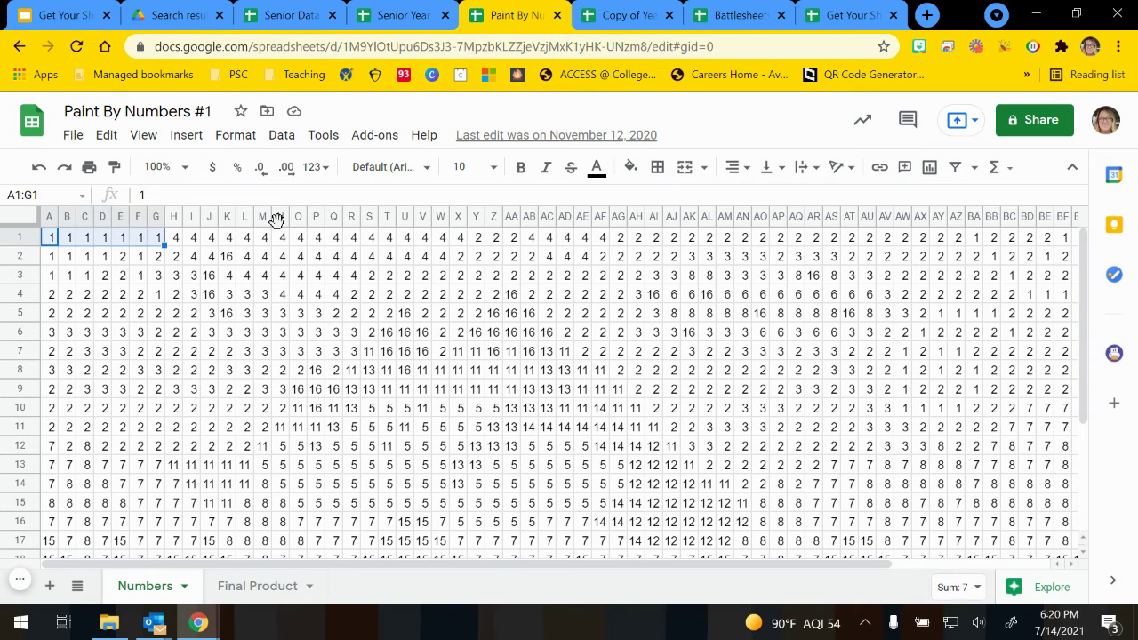
click(631, 166)
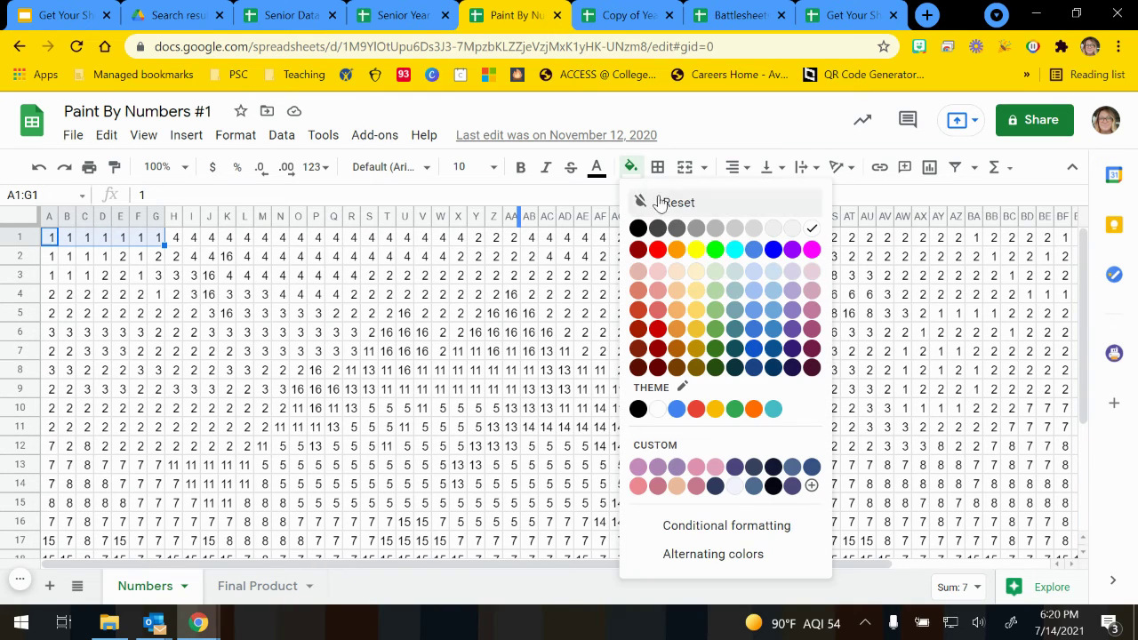
click(677, 250)
click(38, 167)
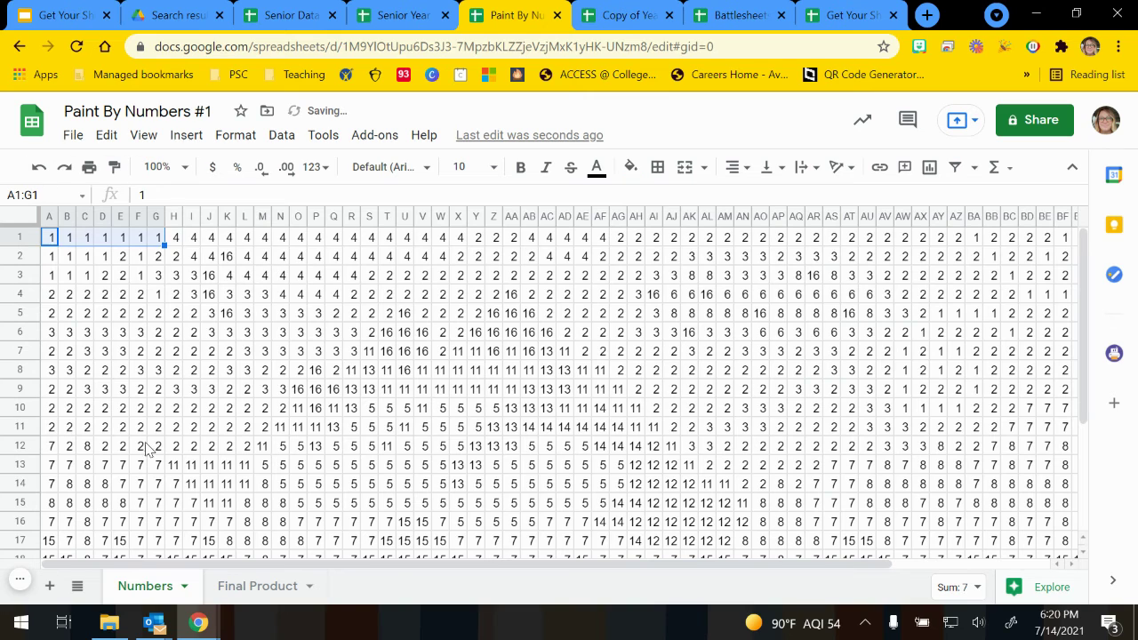
Step: View the full picture on the Final Product sheet once more and return to the Numbers sheet
click(231, 586)
scroll(917, 394, down, 5)
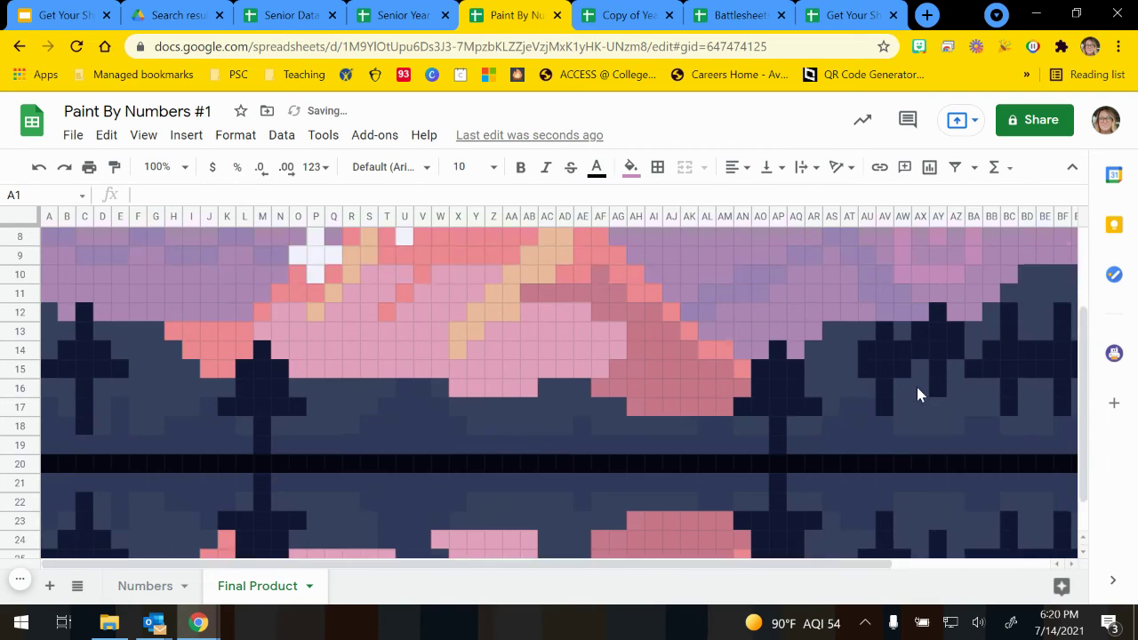
scroll(917, 398, up, 5)
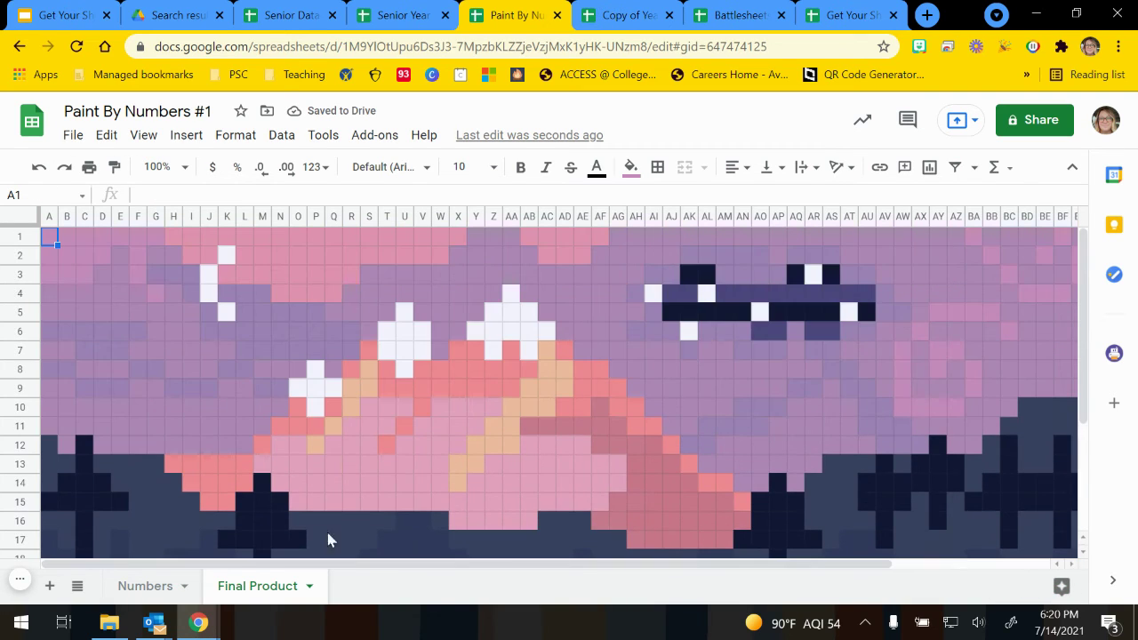
click(143, 587)
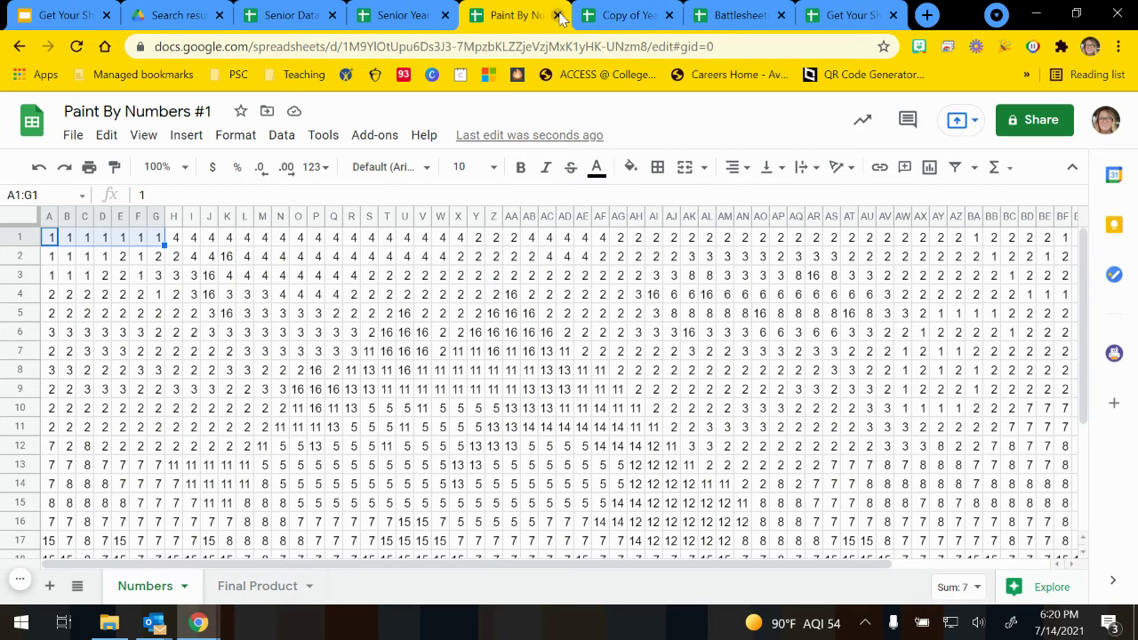
Step: Close Paint By Numbers #1, switch to the Battlesheets Game Template and read through its Instructions sheet
click(560, 16)
click(627, 15)
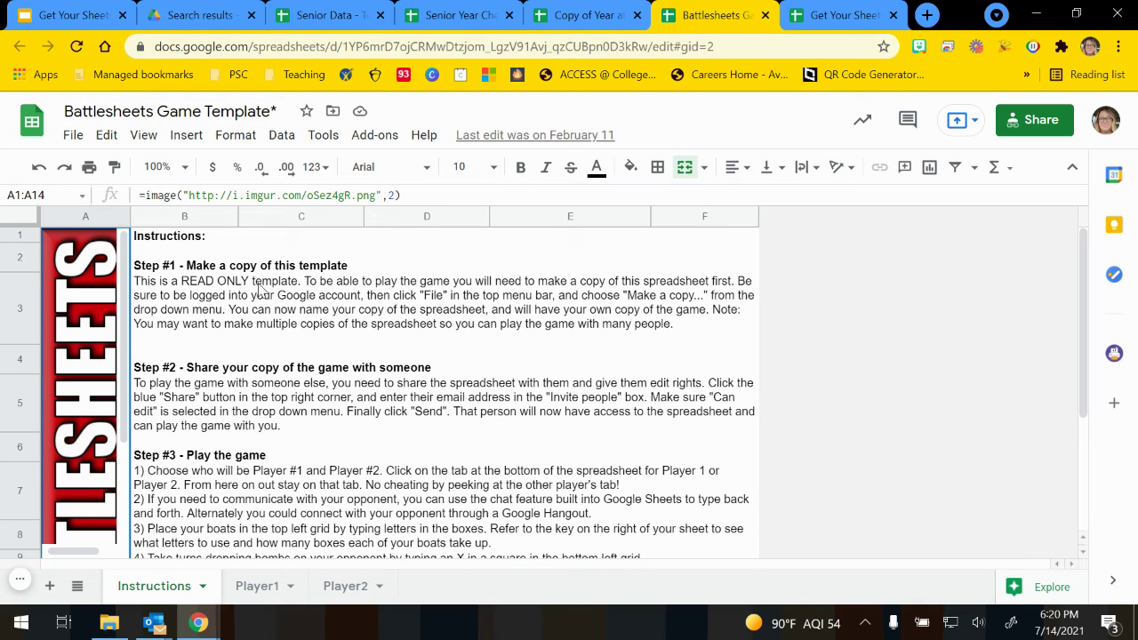
scroll(269, 296, down, 5)
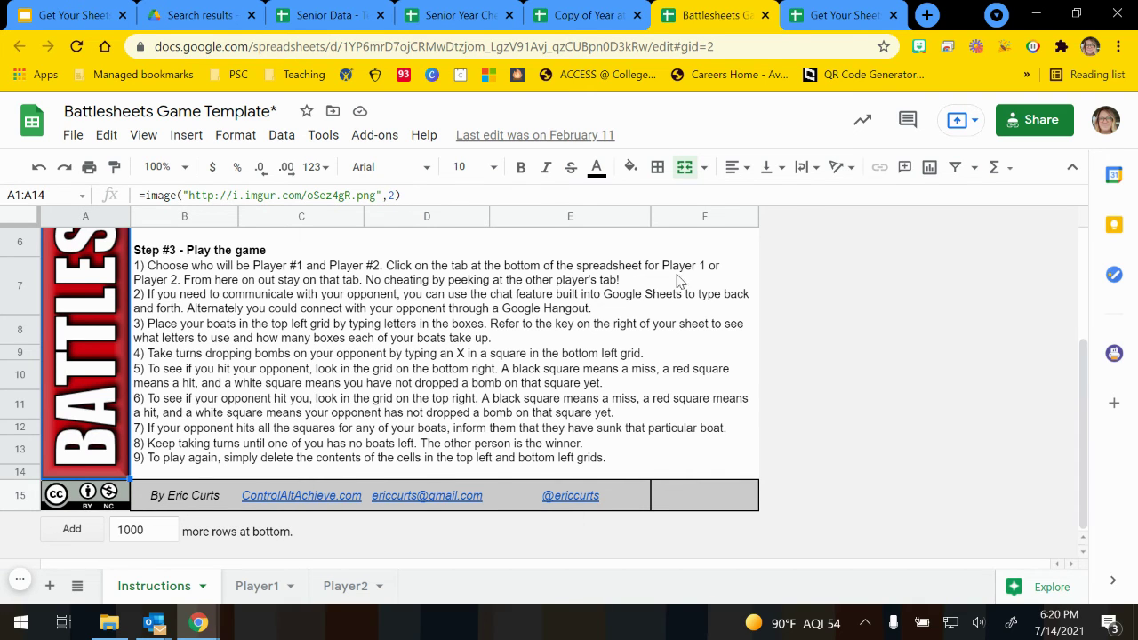
scroll(751, 378, up, 5)
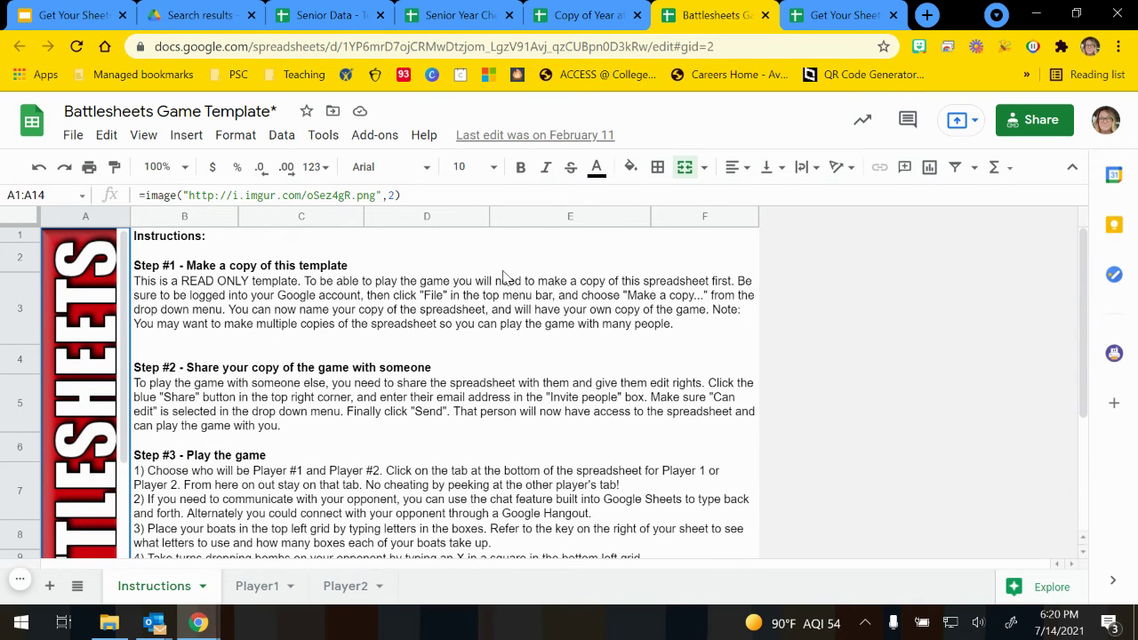
scroll(277, 373, down, 5)
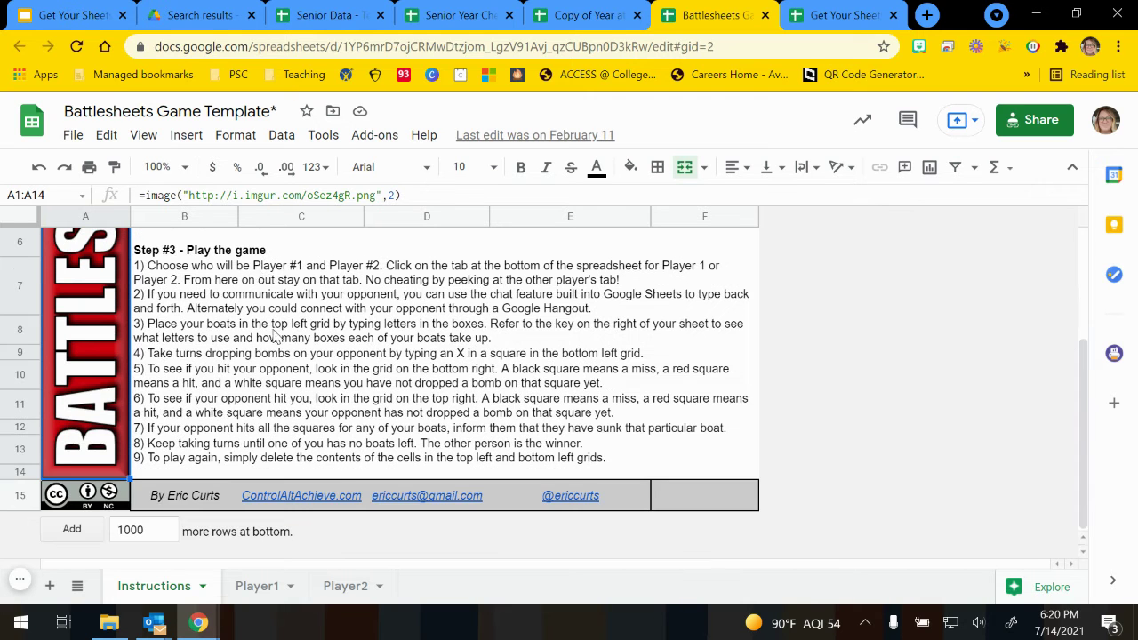
scroll(282, 367, up, 5)
Step: View the Player1 and Player2 game boards and return to the Instructions sheet
click(257, 592)
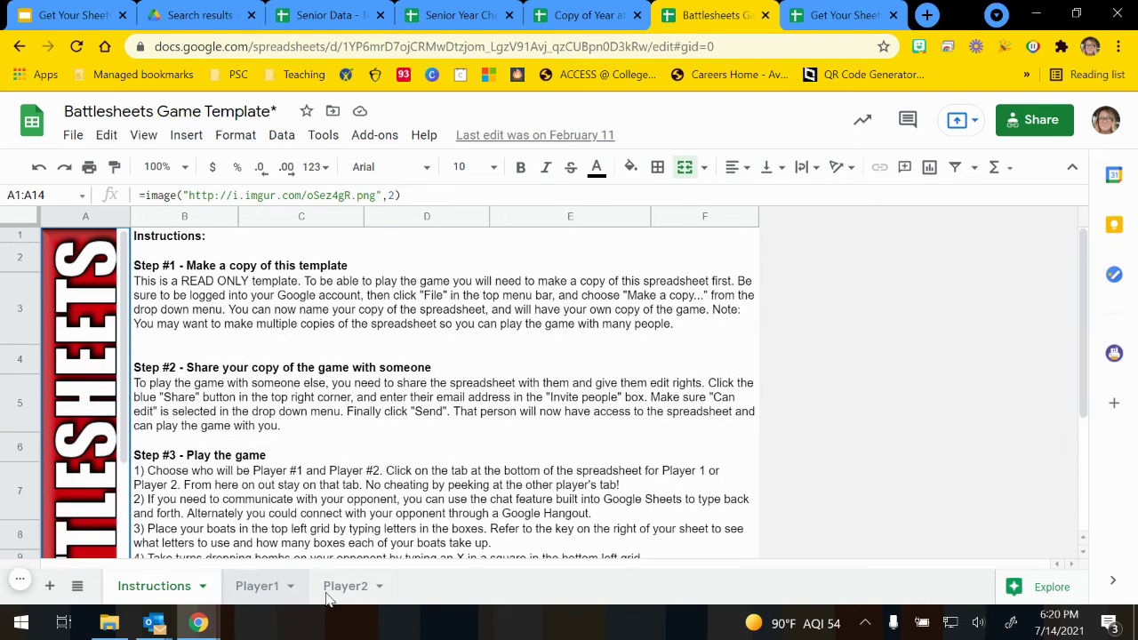
click(340, 591)
click(252, 592)
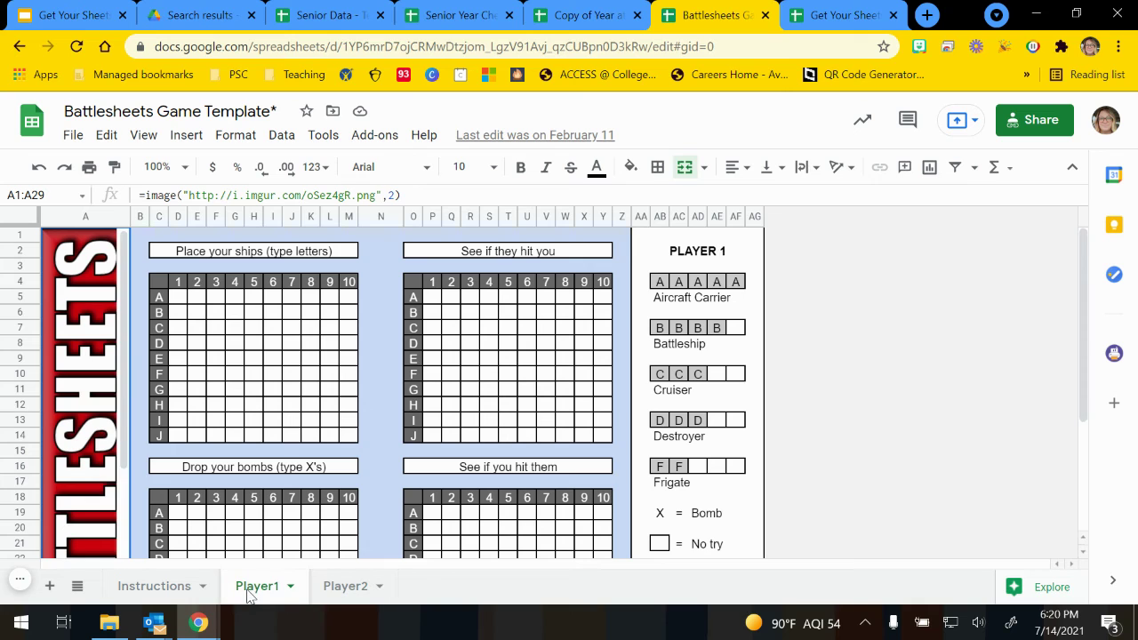
click(153, 587)
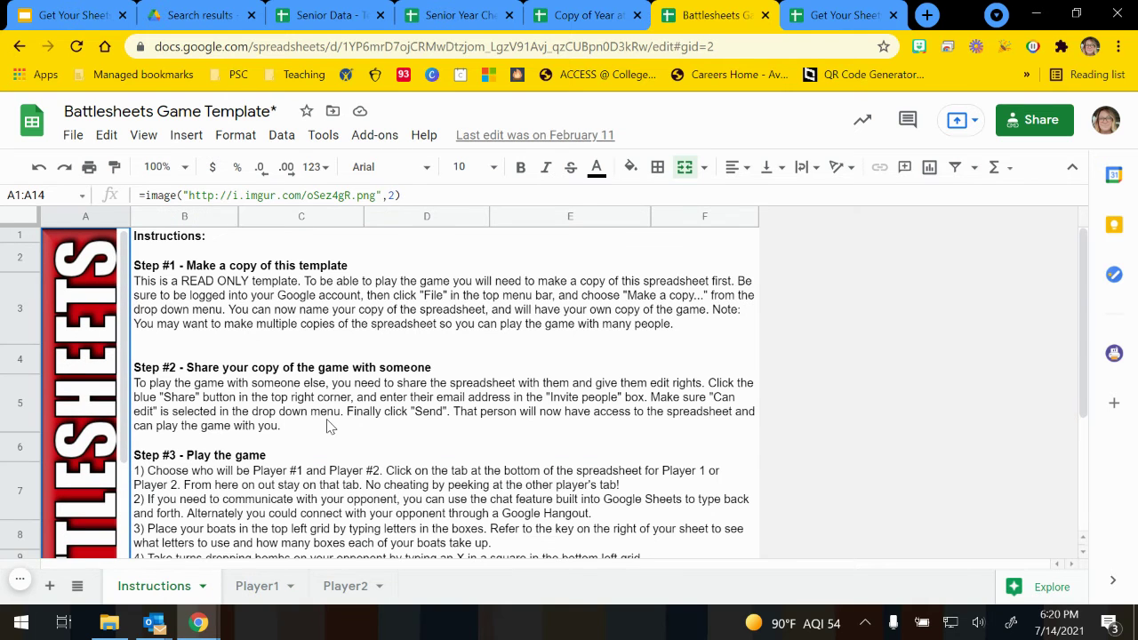
Step: Close the Battlesheets template, look over the Copy of Year at a Glance 19-20 calendar and select cell L4 under February
click(765, 15)
click(672, 9)
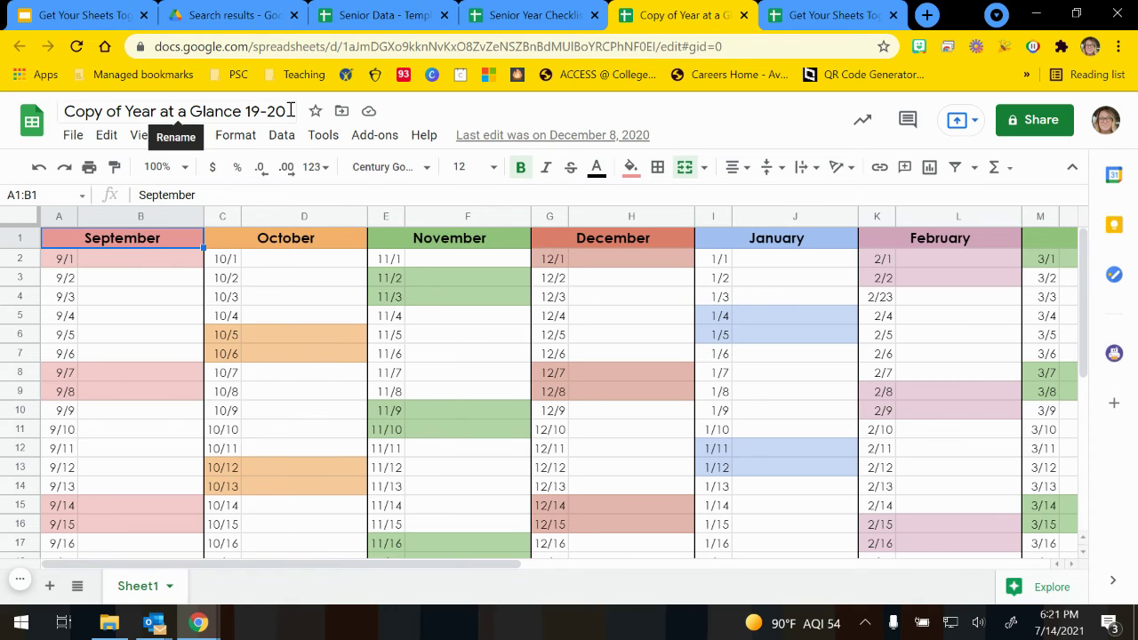
scroll(283, 444, down, 5)
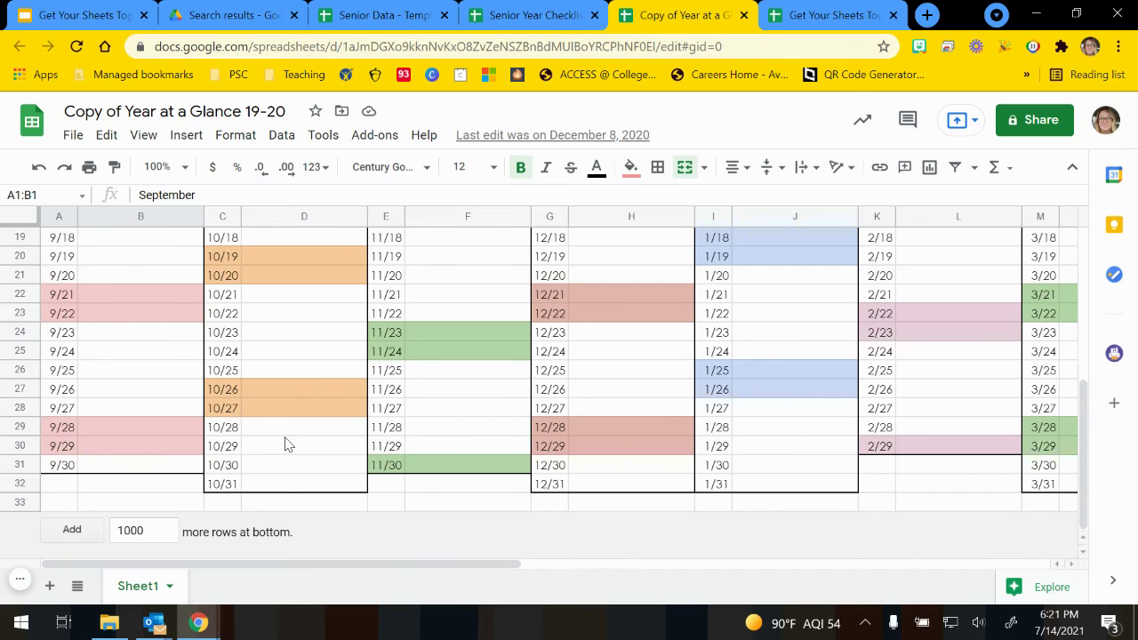
scroll(294, 450, up, 5)
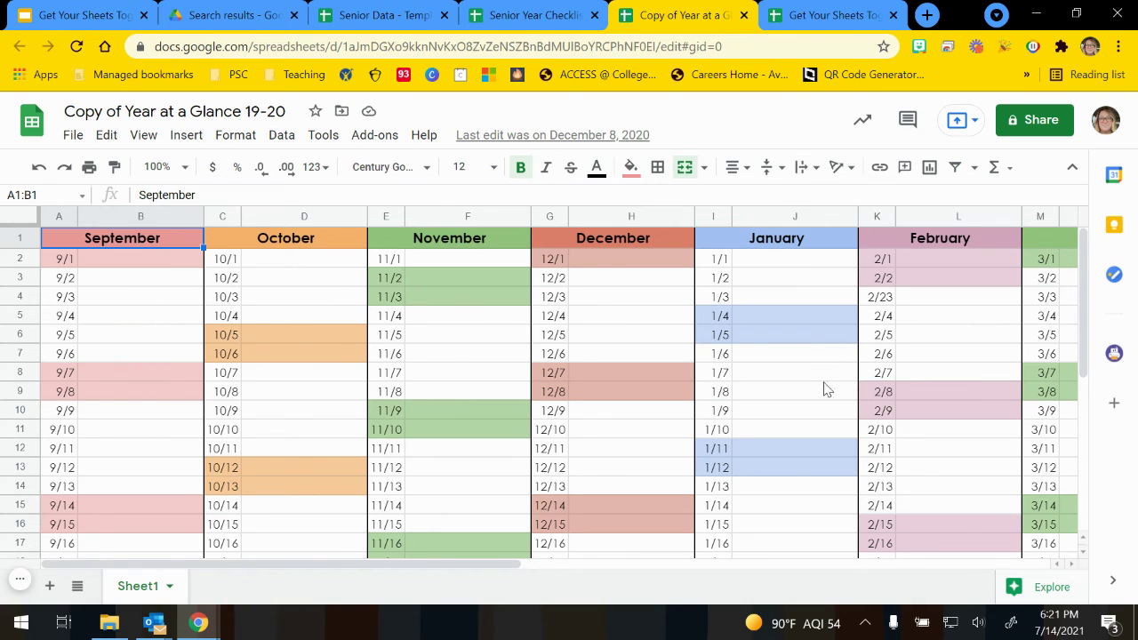
click(914, 301)
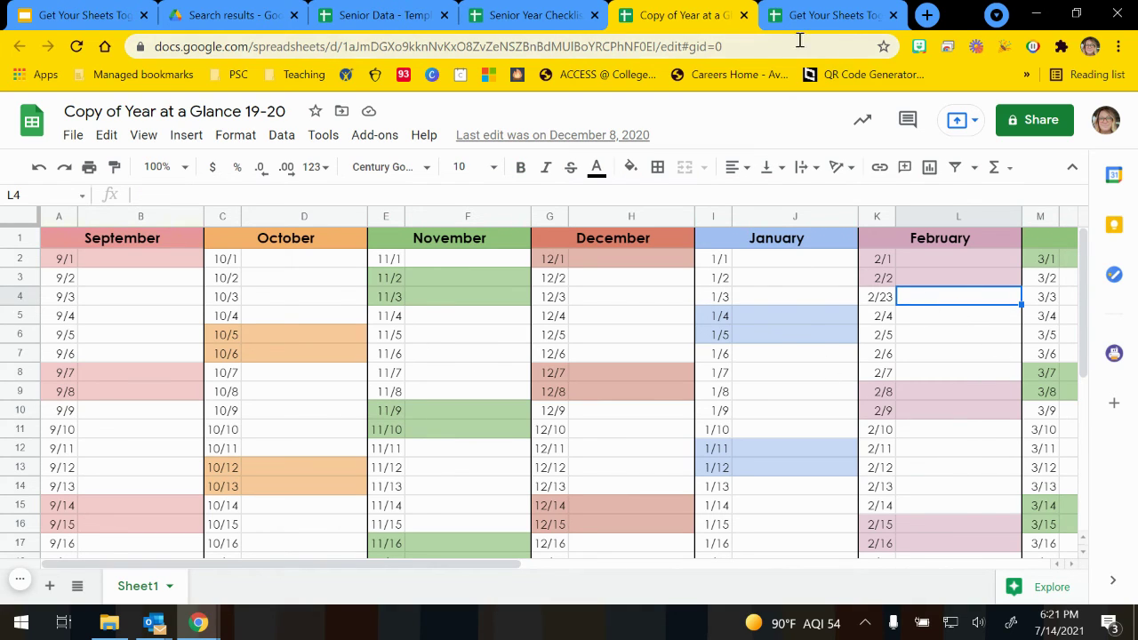
Step: Close the Year at a Glance calendar and switch to the Senior Year Checklist spreadsheet
click(745, 15)
click(550, 11)
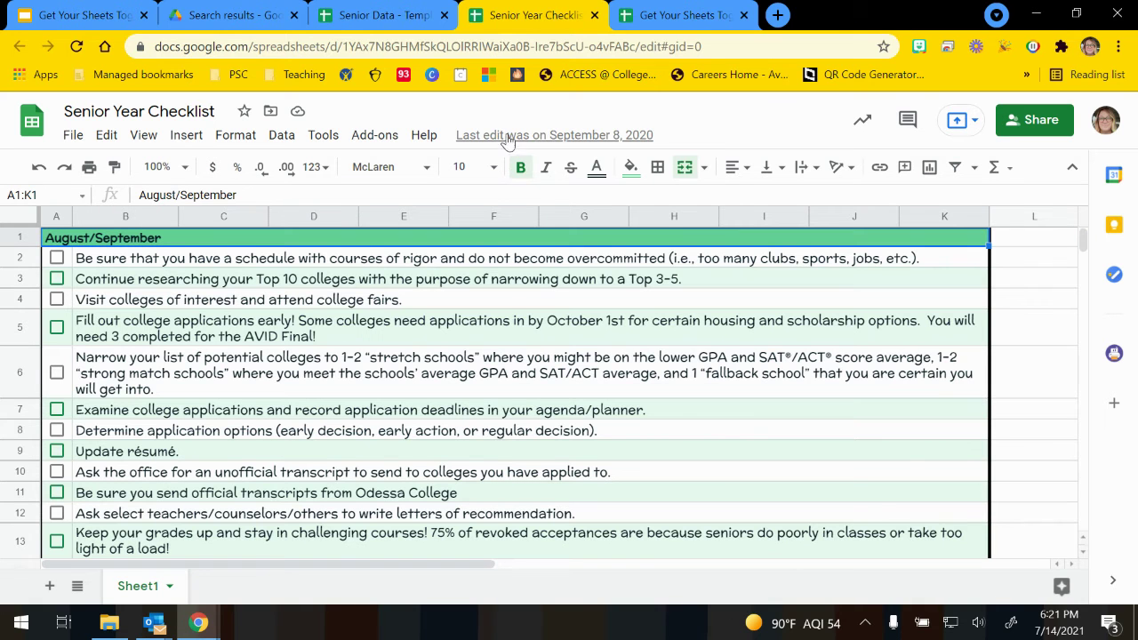
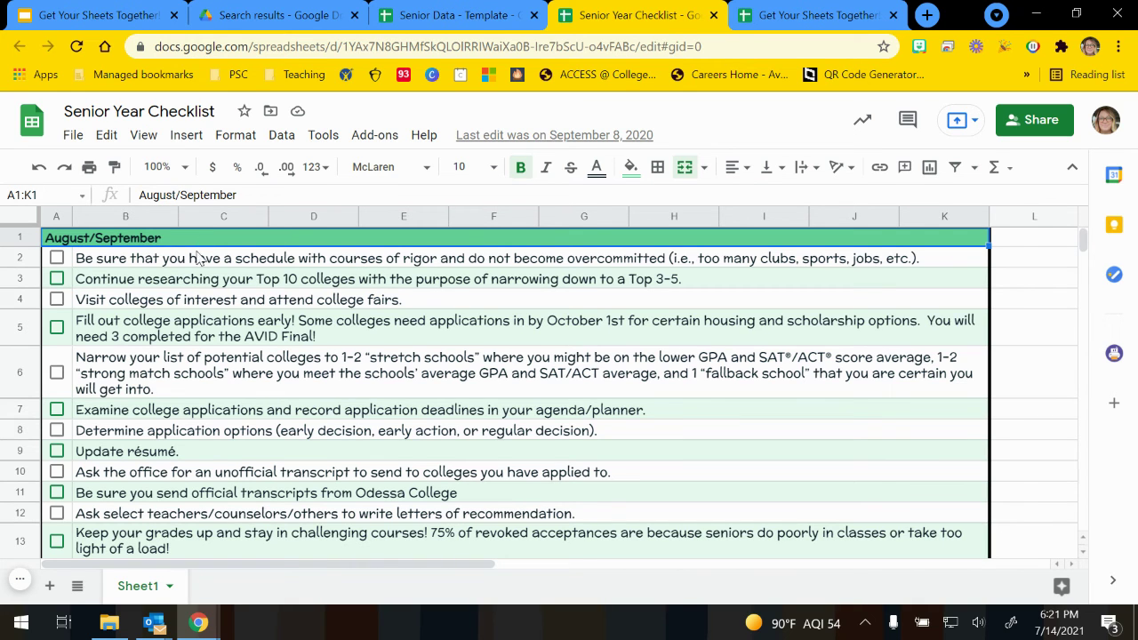
Step: Look through the monthly task sections of the Senior Year Checklist and return to August/September
scroll(147, 245, down, 3)
scroll(98, 436, down, 5)
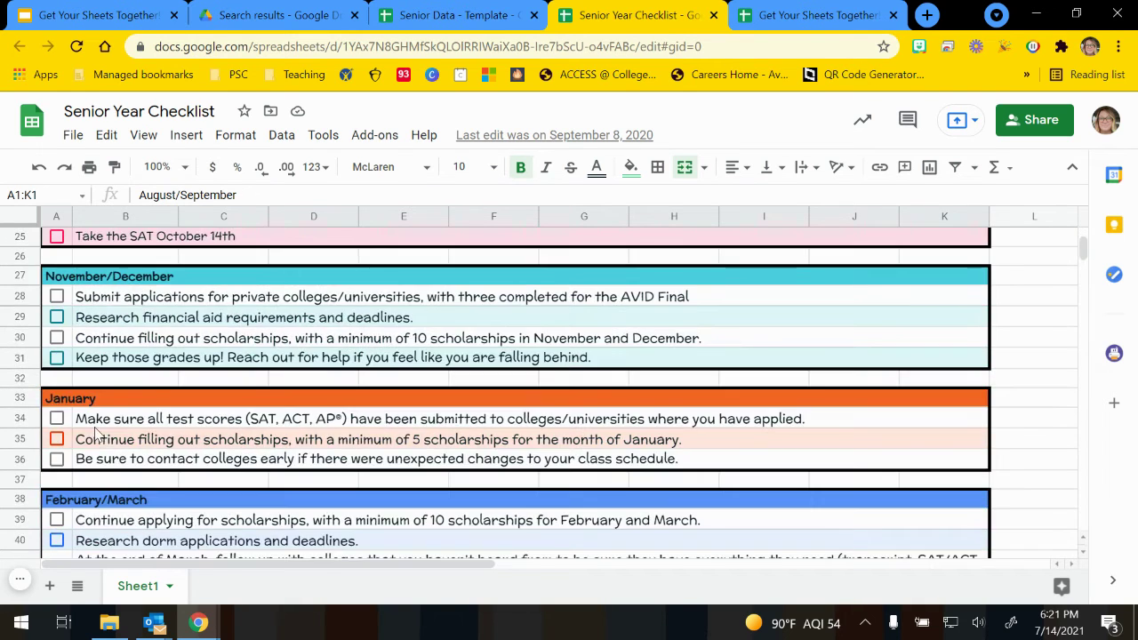
scroll(98, 433, down, 5)
scroll(98, 433, up, 12)
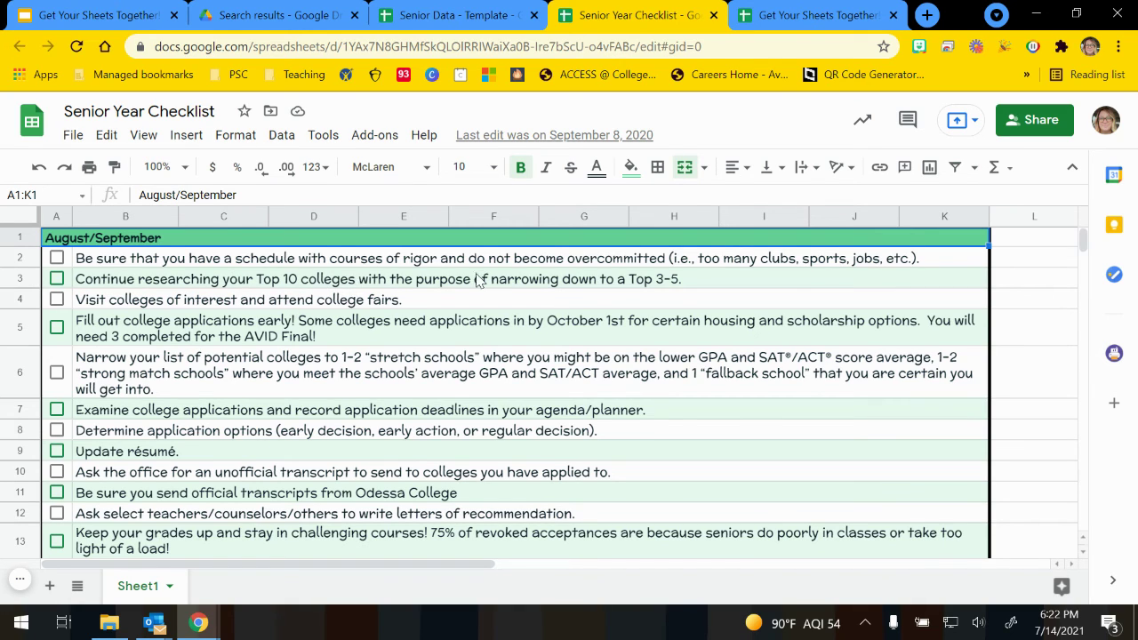
Step: Tick and untick the checklist box in cell A3, and look over the spring months' tasks
click(58, 279)
click(58, 279)
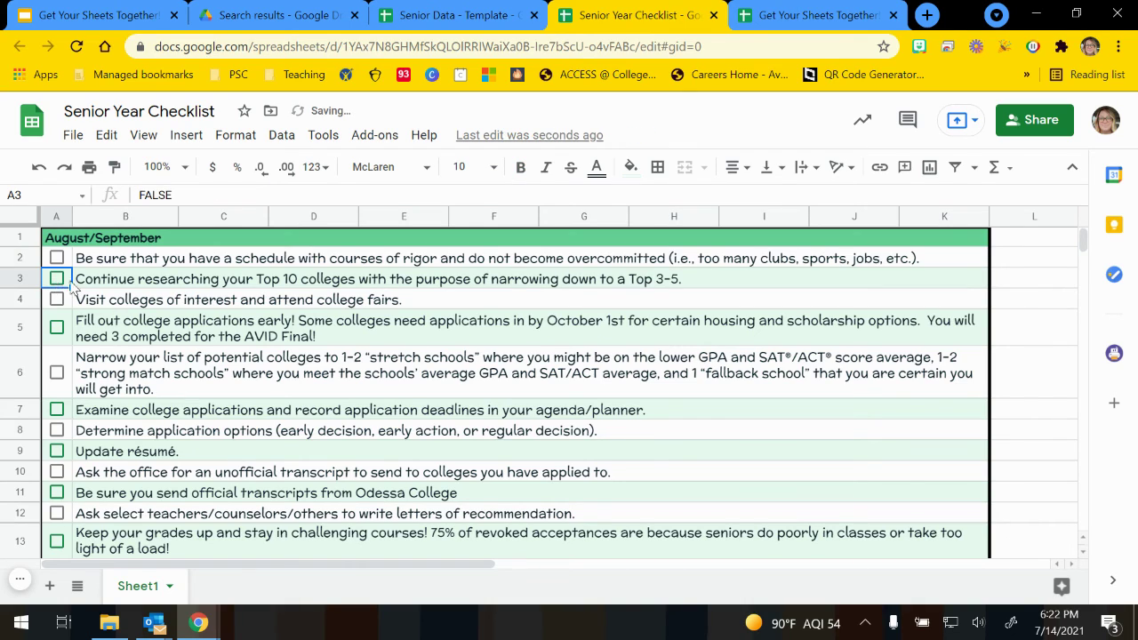
scroll(267, 400, down, 15)
scroll(267, 400, up, 5)
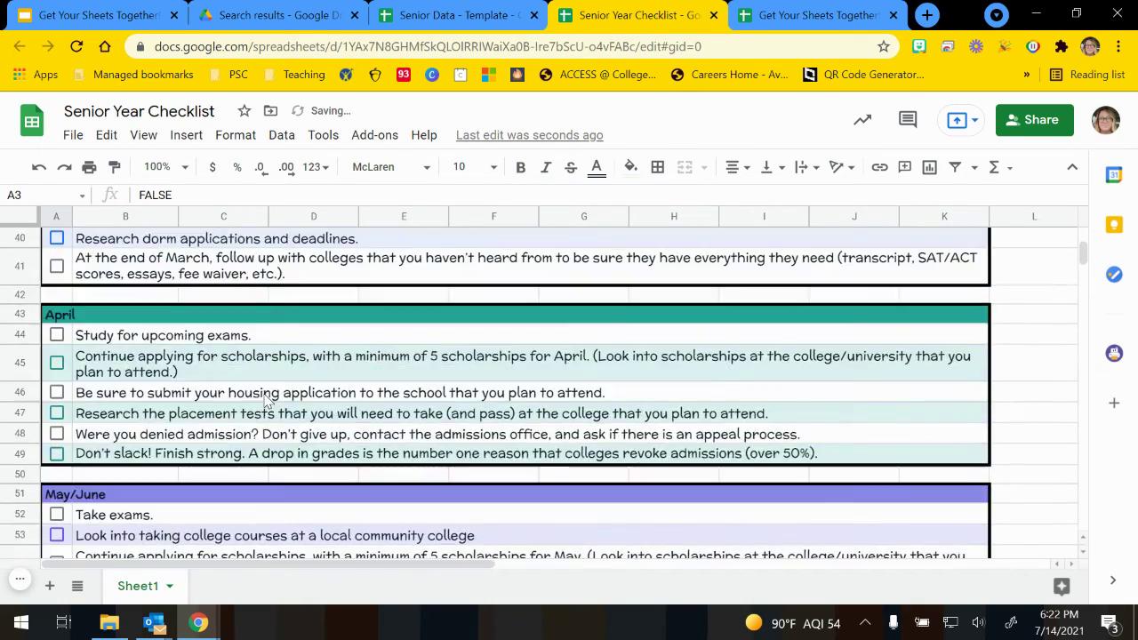
scroll(267, 400, up, 10)
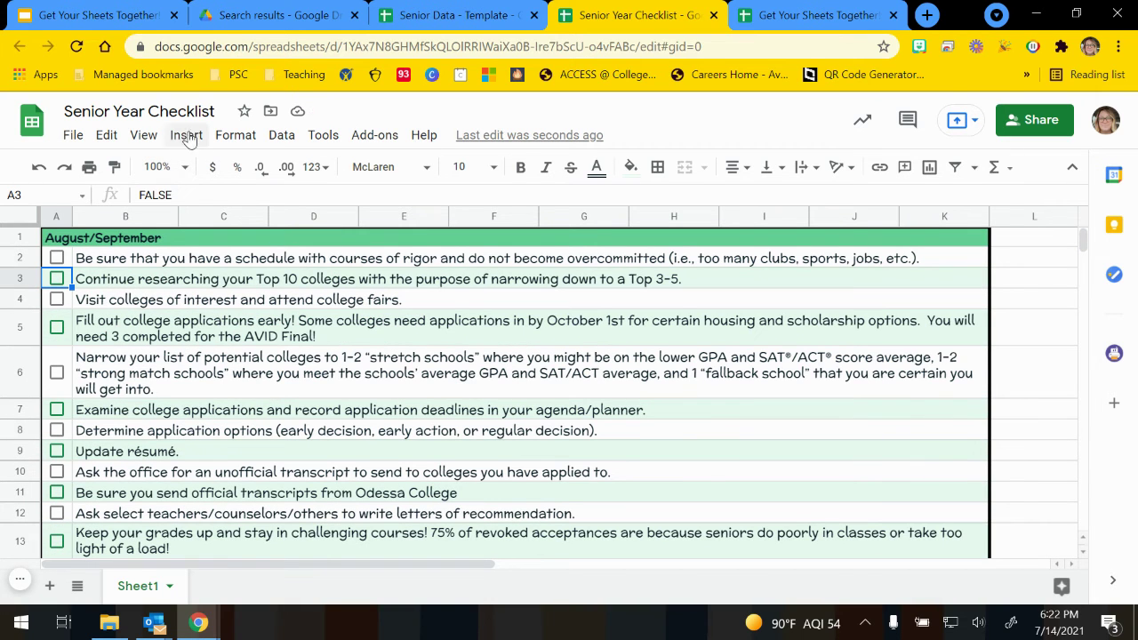
Step: Close the Senior Year Checklist and look over the rows of the Senior Data - Template spreadsheet
click(714, 15)
click(496, 15)
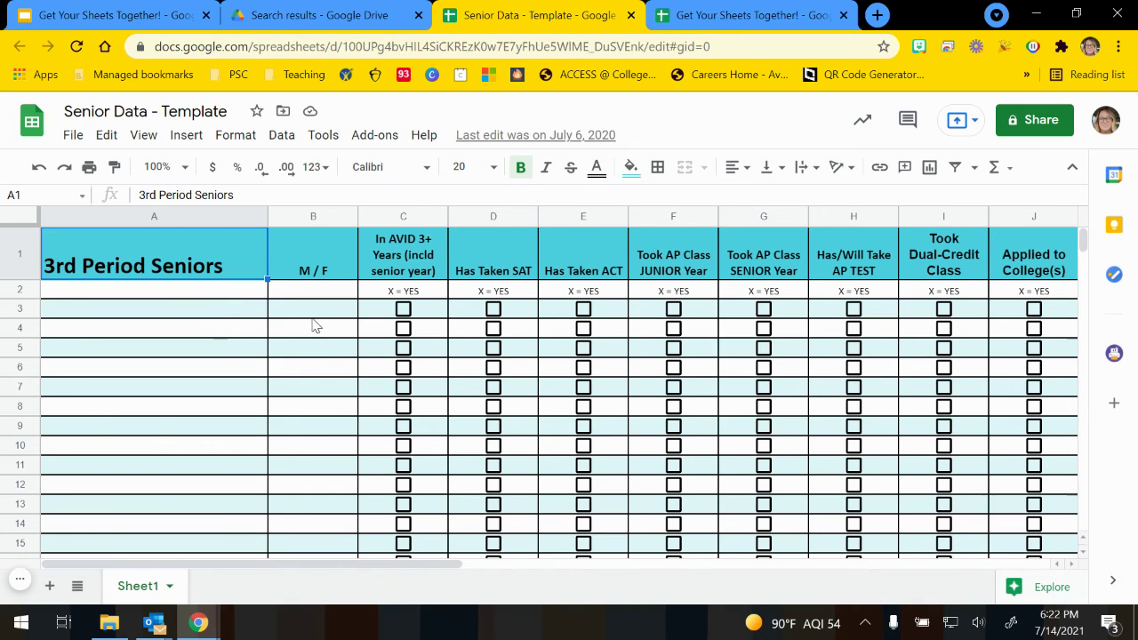
scroll(320, 369, down, 3)
scroll(320, 371, down, 3)
scroll(321, 371, up, 8)
Step: Tick the In AVID 3+ Years checkboxes in C3, C4 and C5 and clear them again
click(403, 308)
click(403, 328)
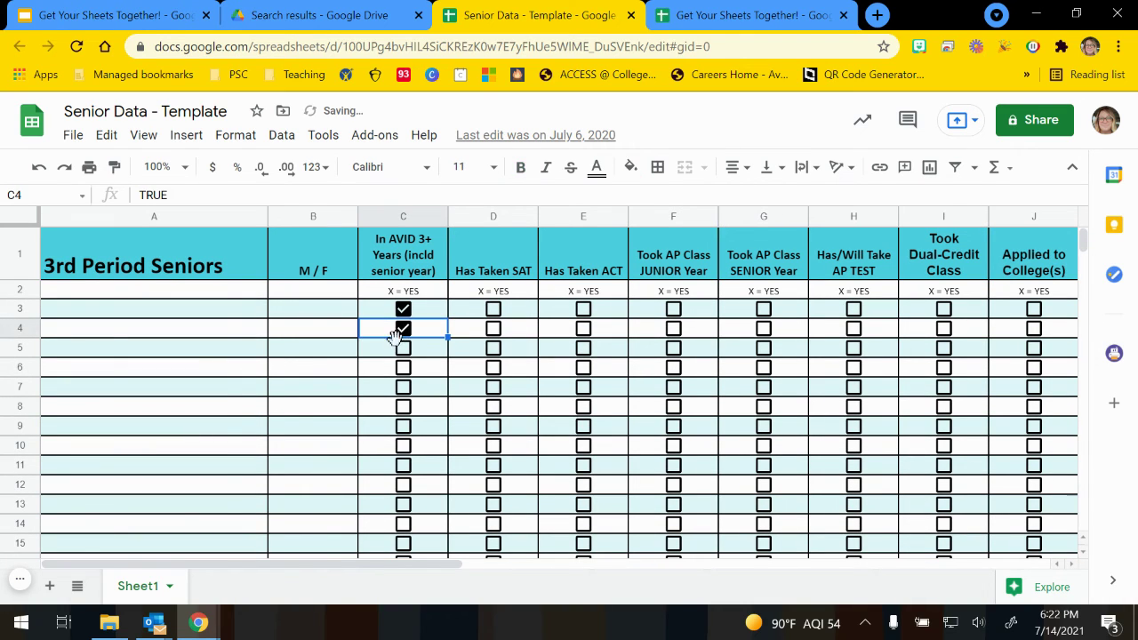
click(403, 348)
click(403, 347)
click(403, 328)
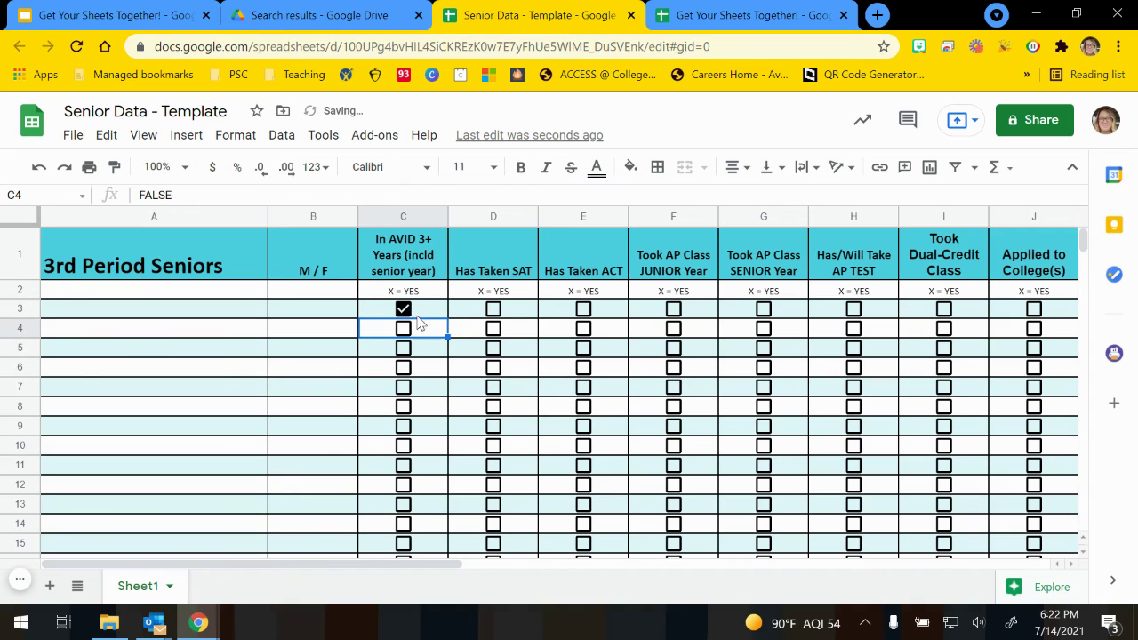
click(403, 309)
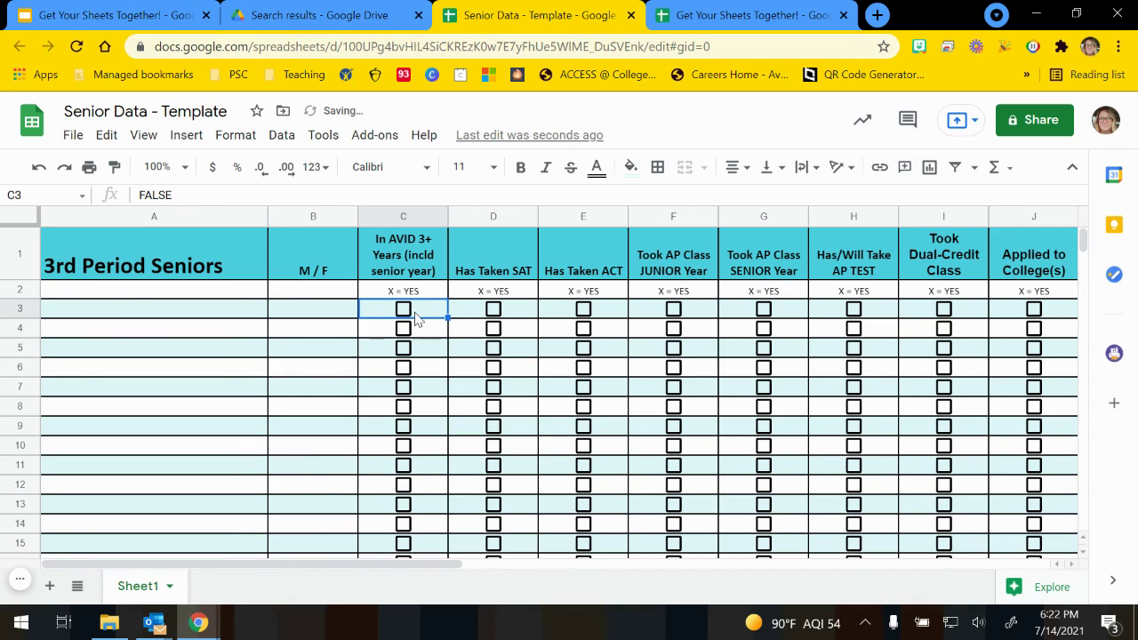
Step: Close the Senior Data template, switch to the Get Your Sheets Together! presentation and advance to the Wonderful Resources! slide
click(632, 16)
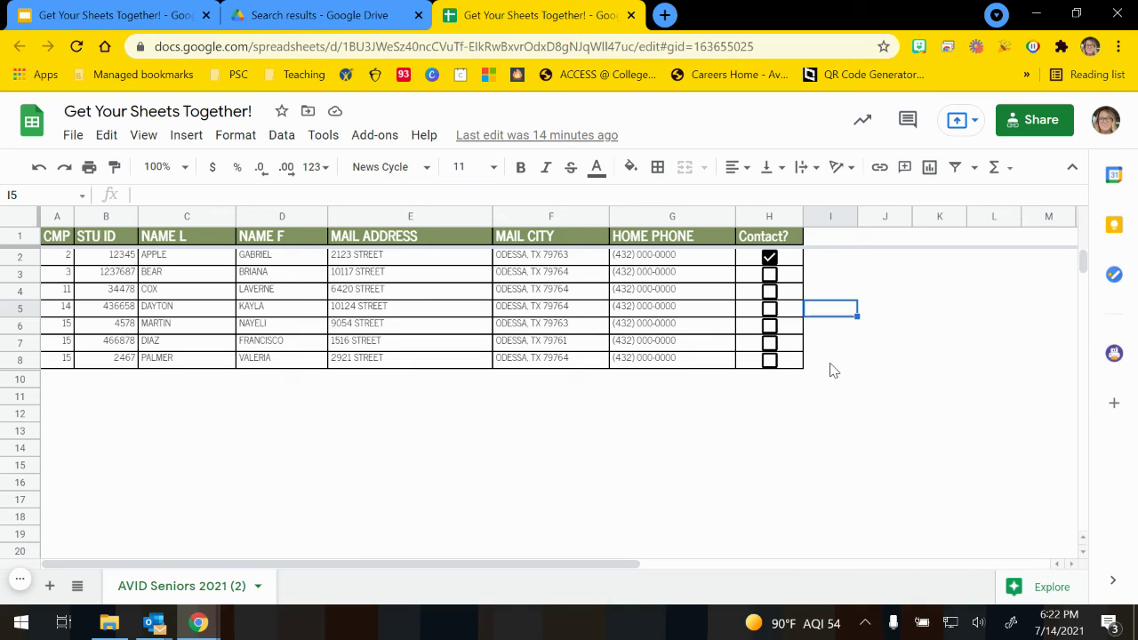
click(124, 15)
click(669, 289)
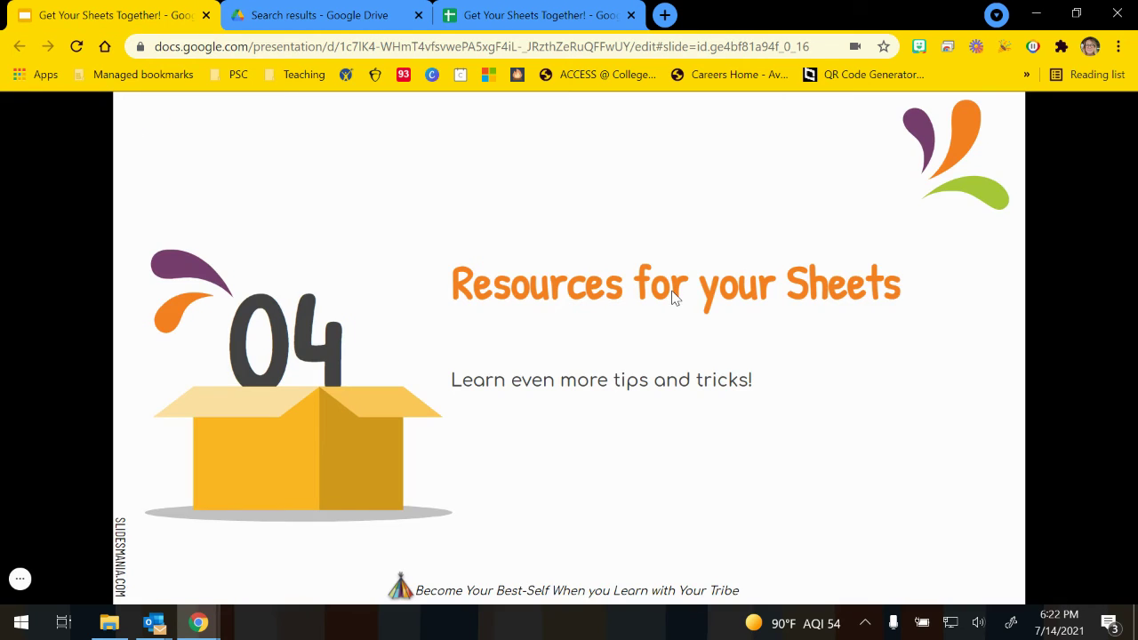
click(835, 384)
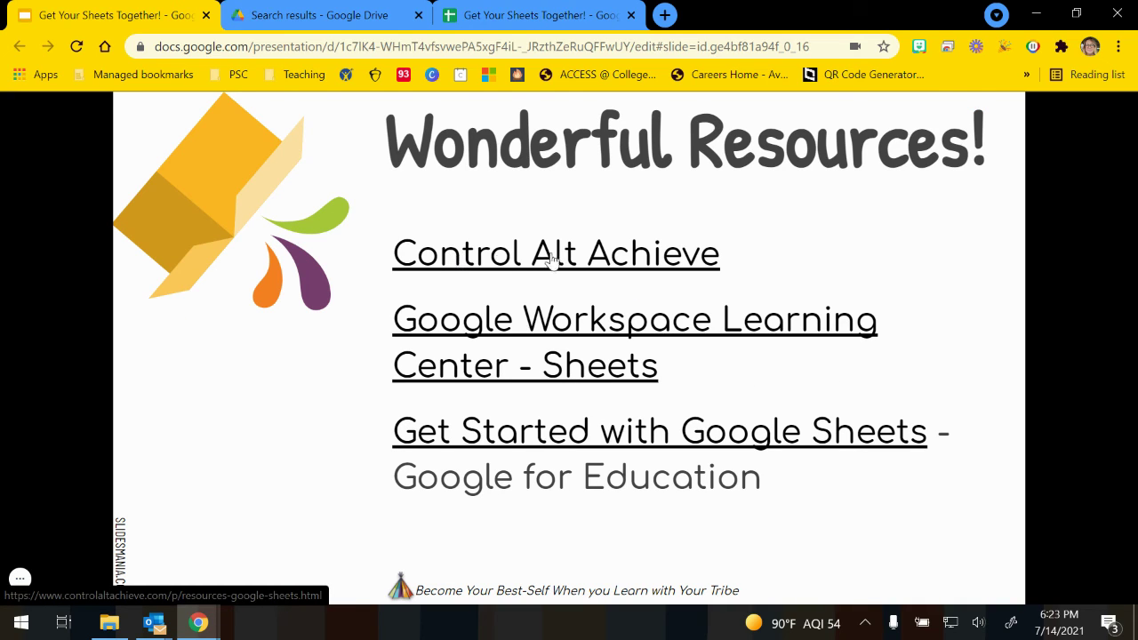
Step: Open the Control Alt Achieve resource and examine its Google Sheets resources by subject, from General to More Examples
click(659, 263)
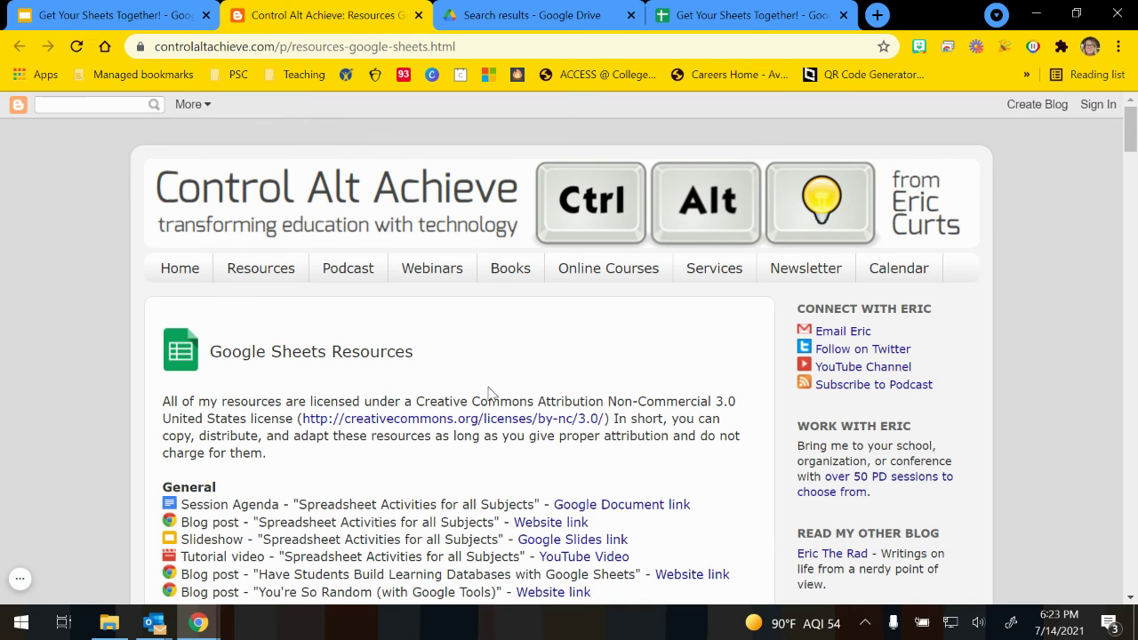
scroll(490, 389, down, 2)
scroll(480, 384, down, 1)
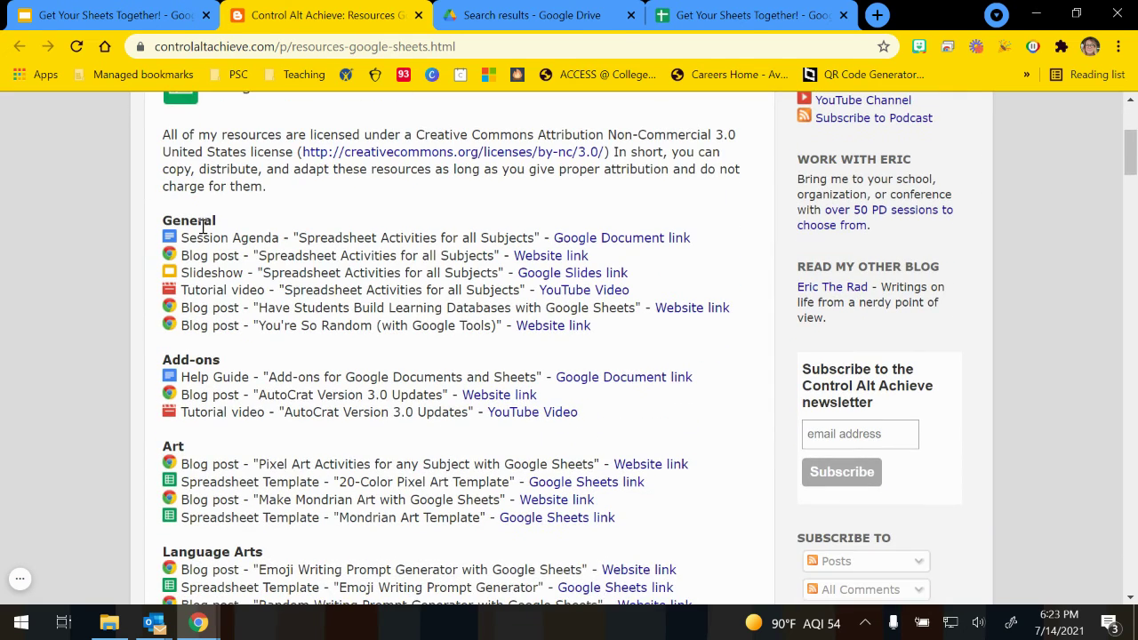
scroll(223, 294, down, 3)
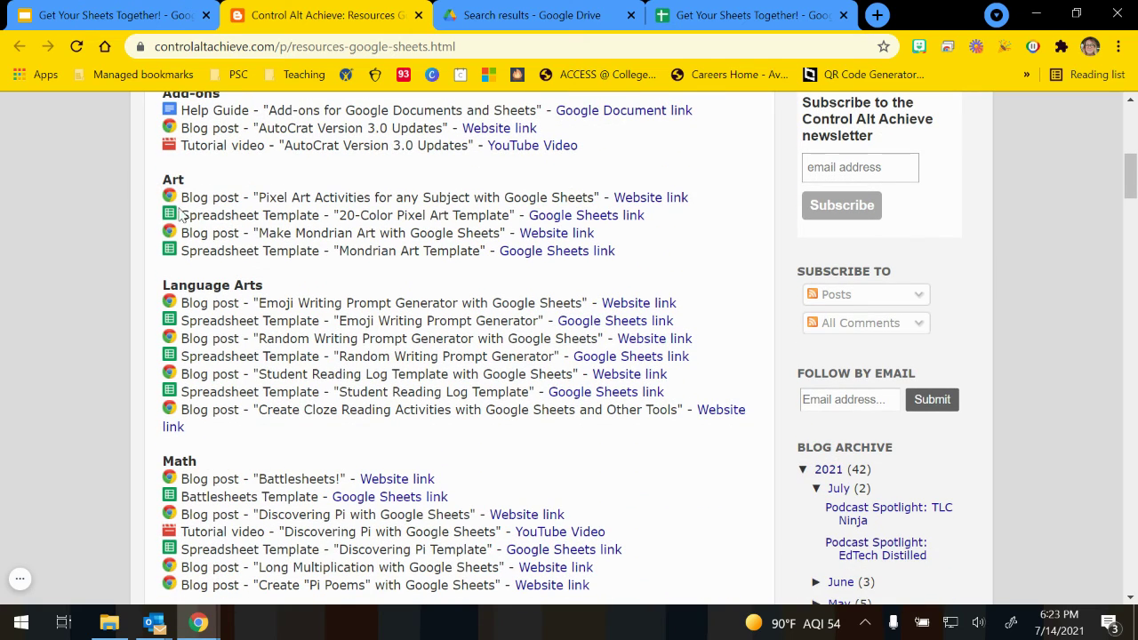
scroll(326, 241, down, 3)
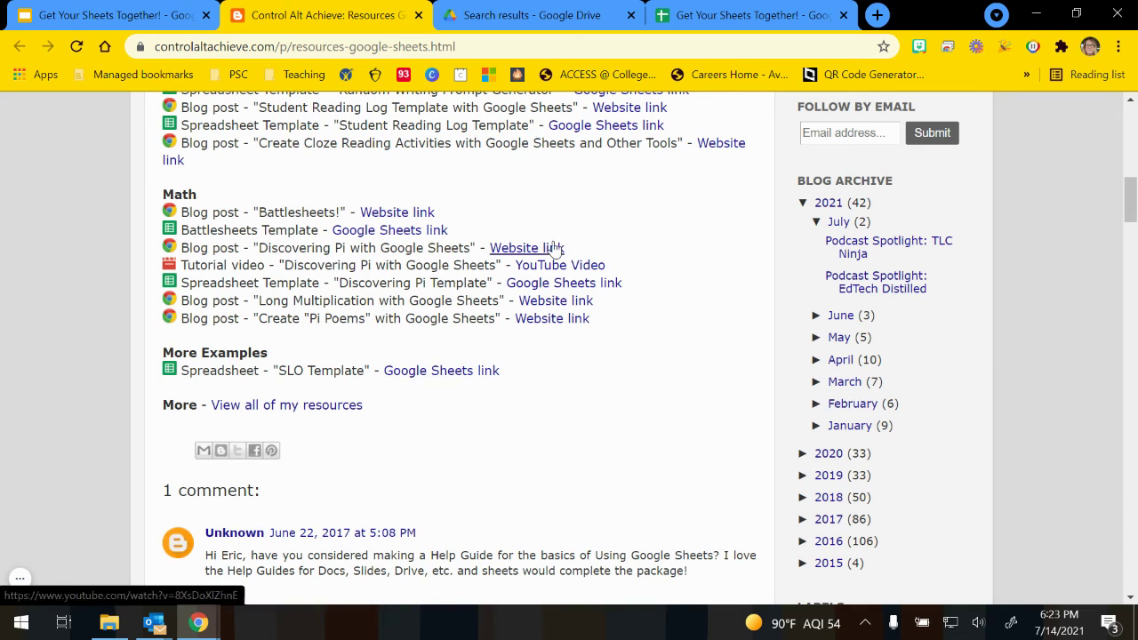
scroll(483, 378, down, 2)
scroll(495, 389, up, 6)
scroll(495, 389, up, 5)
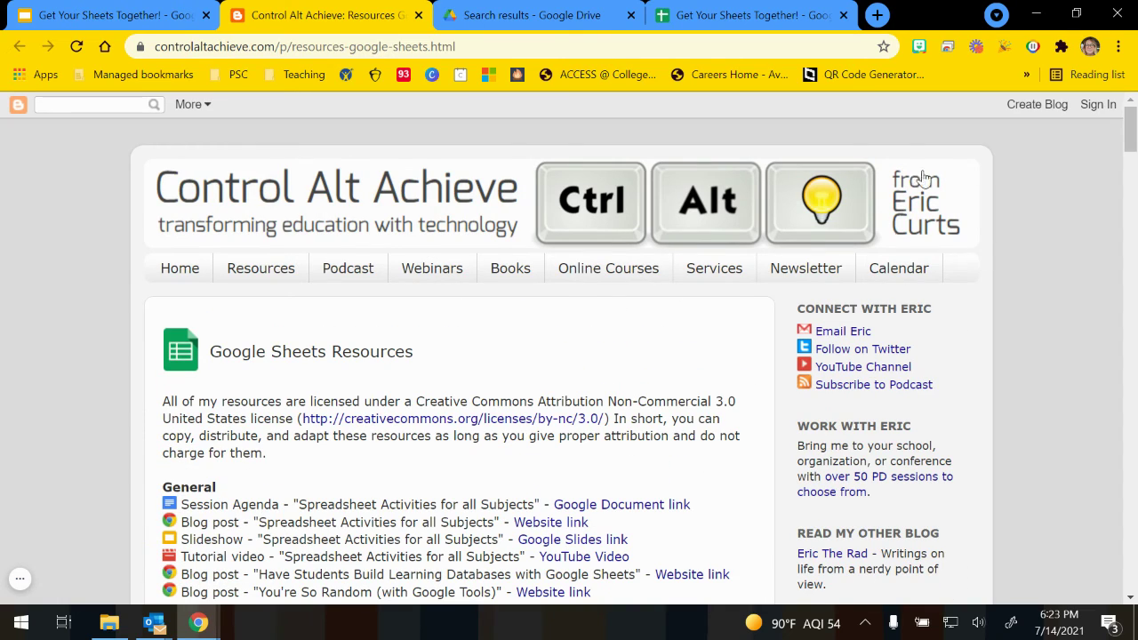
Step: Close the Control Alt Achieve page and return to the presentation's Wonderful Resources! slide
click(887, 353)
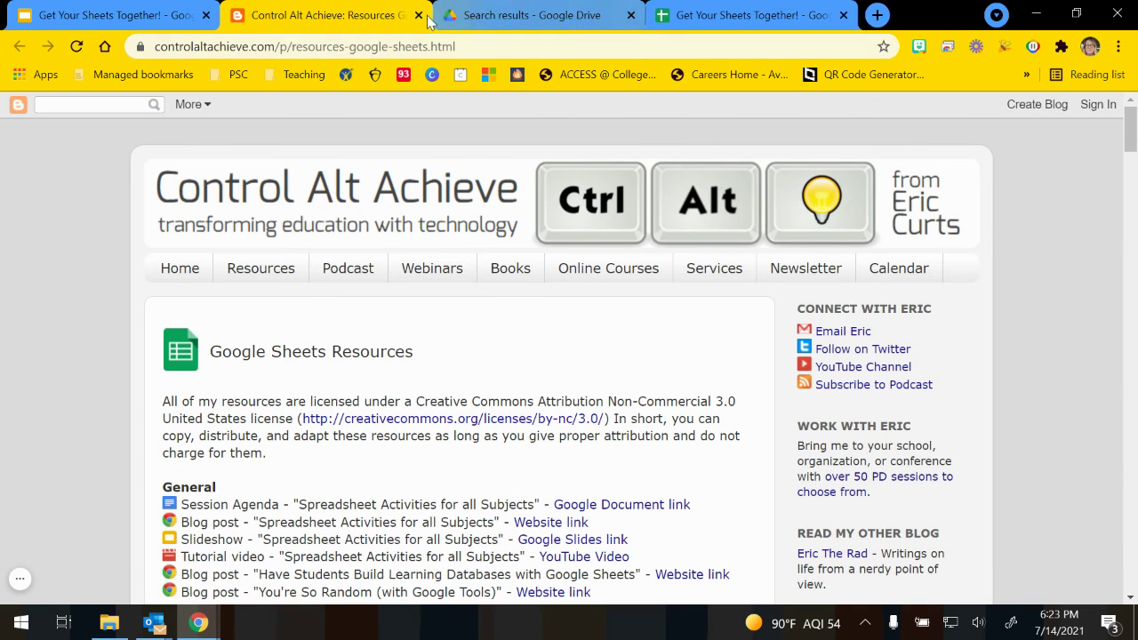
click(419, 15)
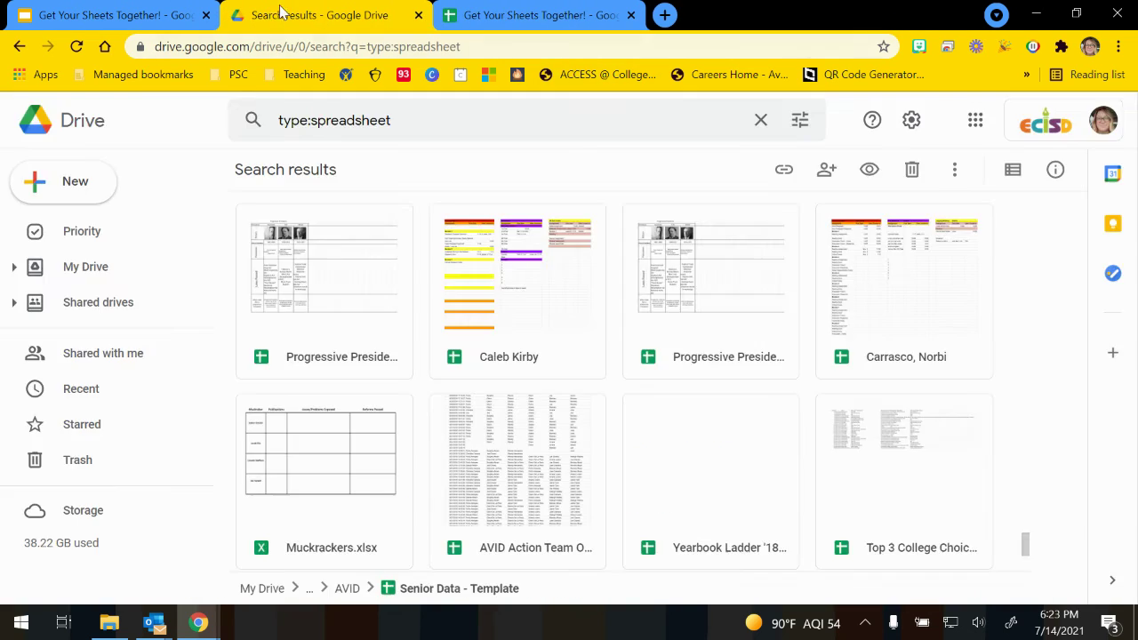
click(142, 14)
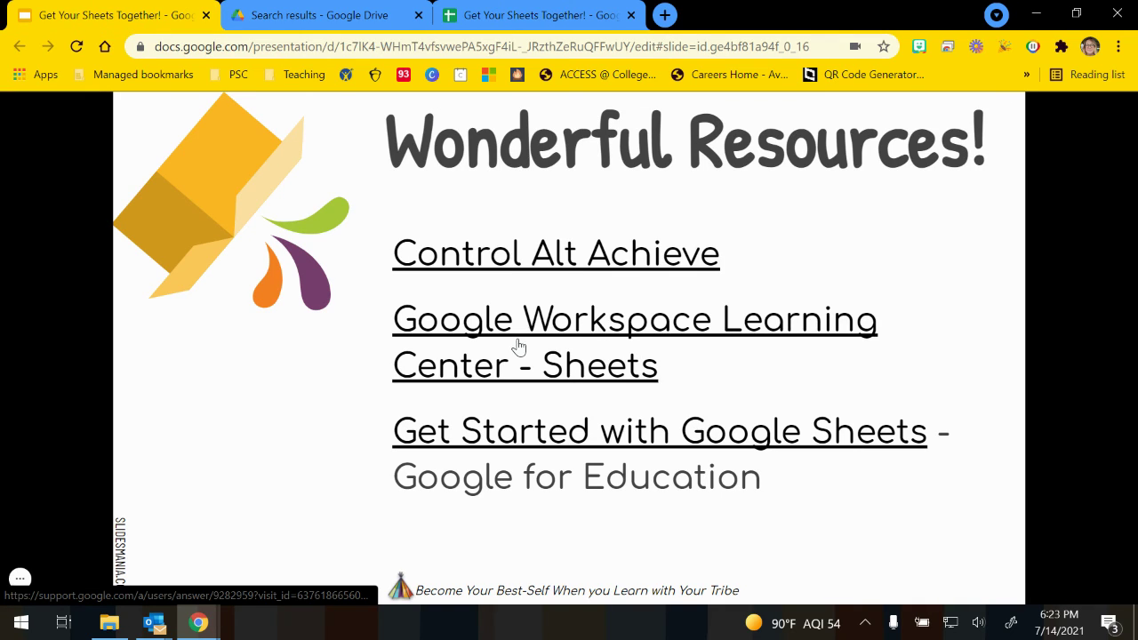
Step: Open the Google Workspace Learning Center - Sheets resource and look over the Google Sheets training and help page
click(731, 332)
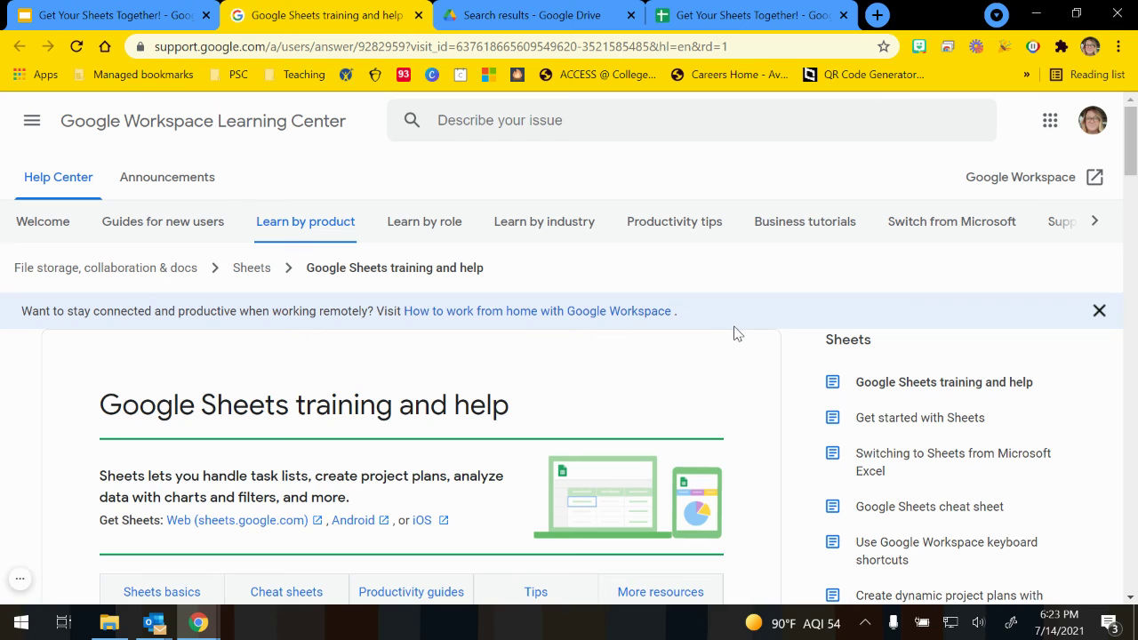
scroll(711, 383, down, 2)
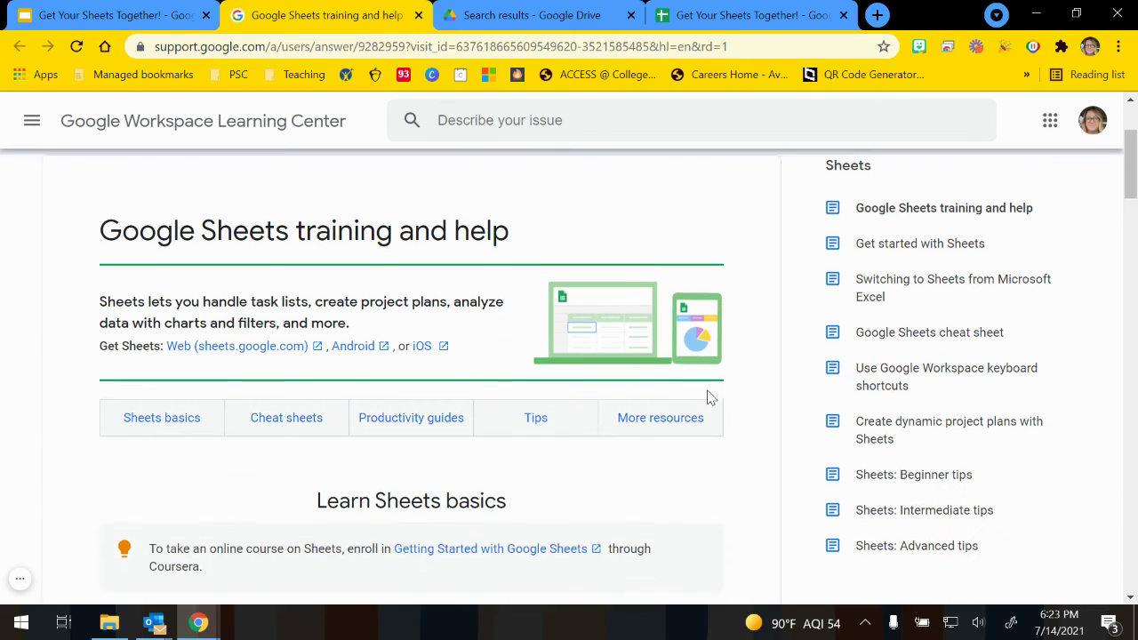
drag(711, 401, 742, 470)
click(133, 284)
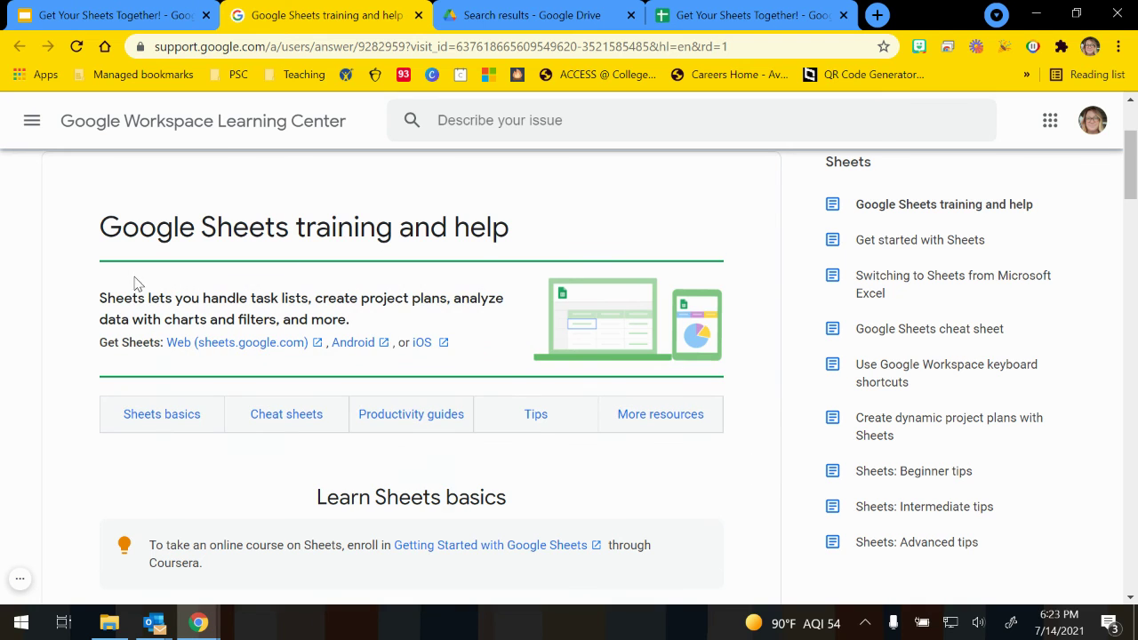
scroll(129, 313, down, 2)
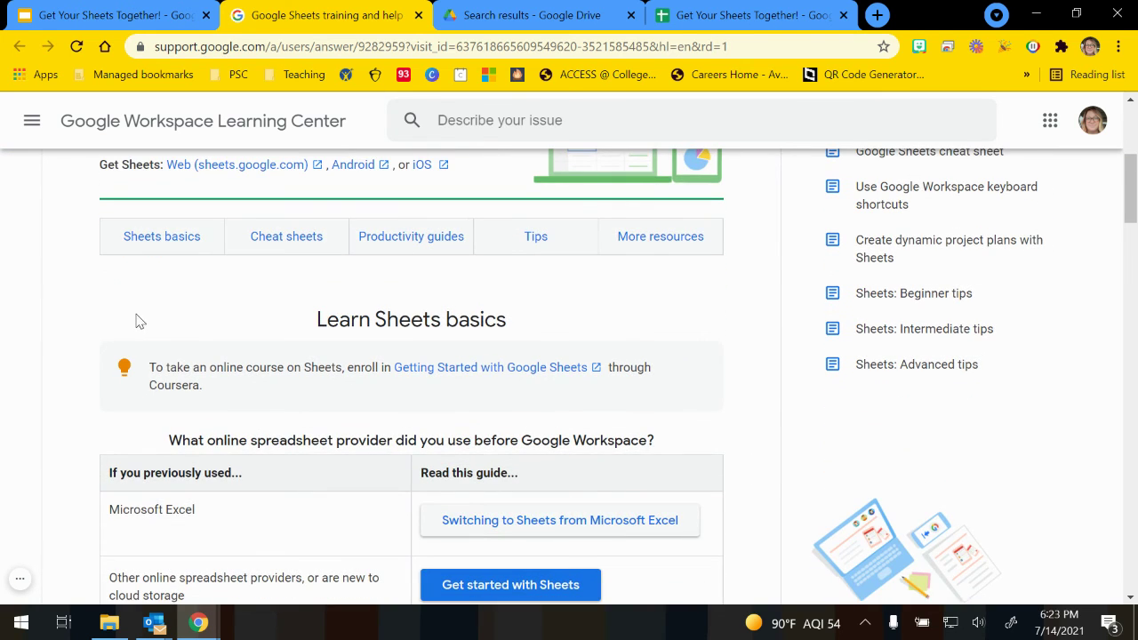
scroll(147, 324, down, 3)
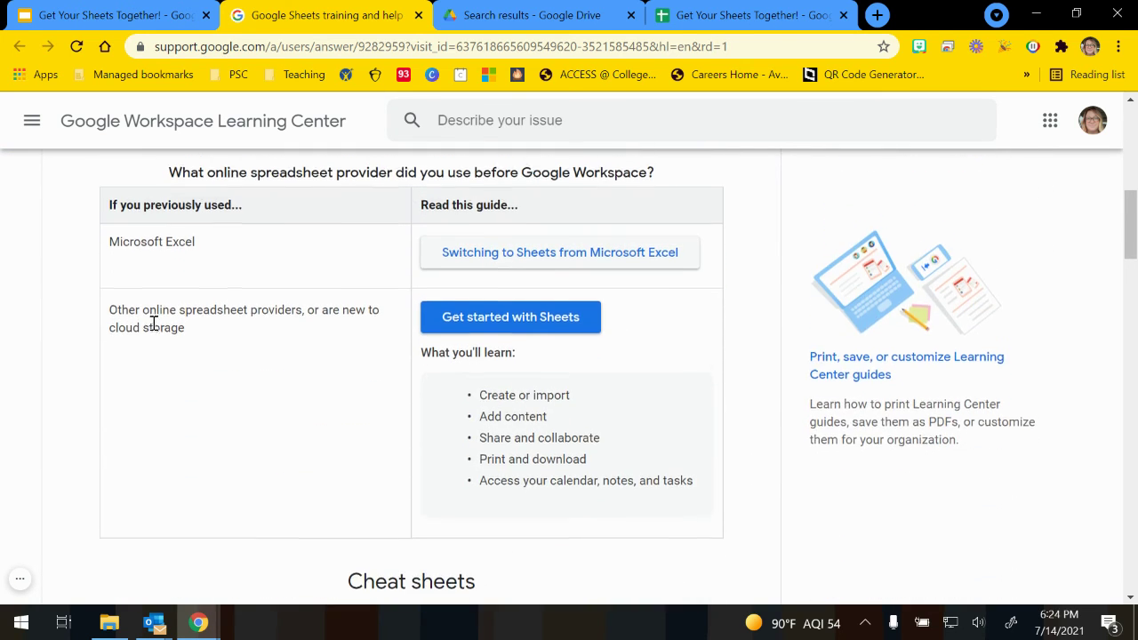
scroll(153, 325, down, 3)
scroll(152, 325, up, 5)
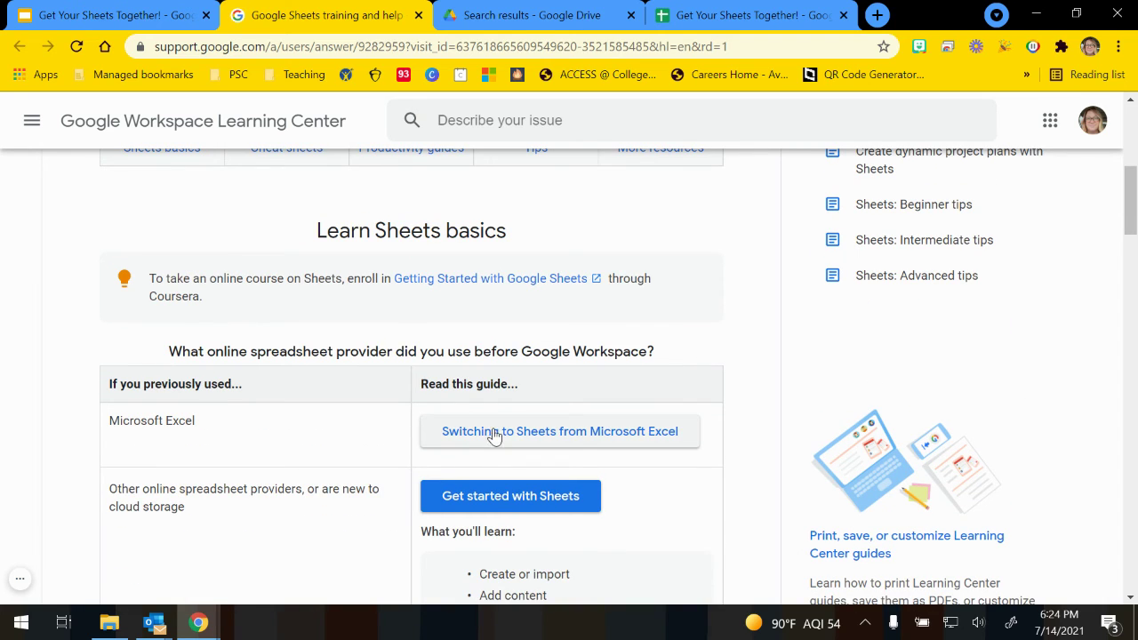
Step: Open the Switching to Sheets from Microsoft Excel guide, go back, and view the Get started with Sheets guide's opening page
click(566, 435)
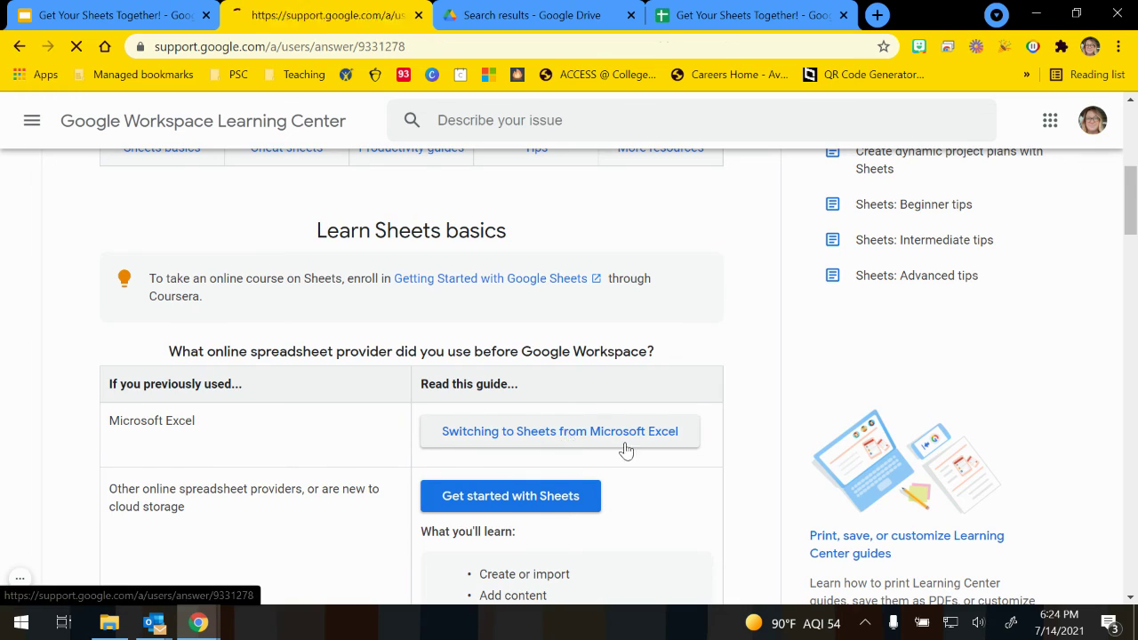
click(18, 45)
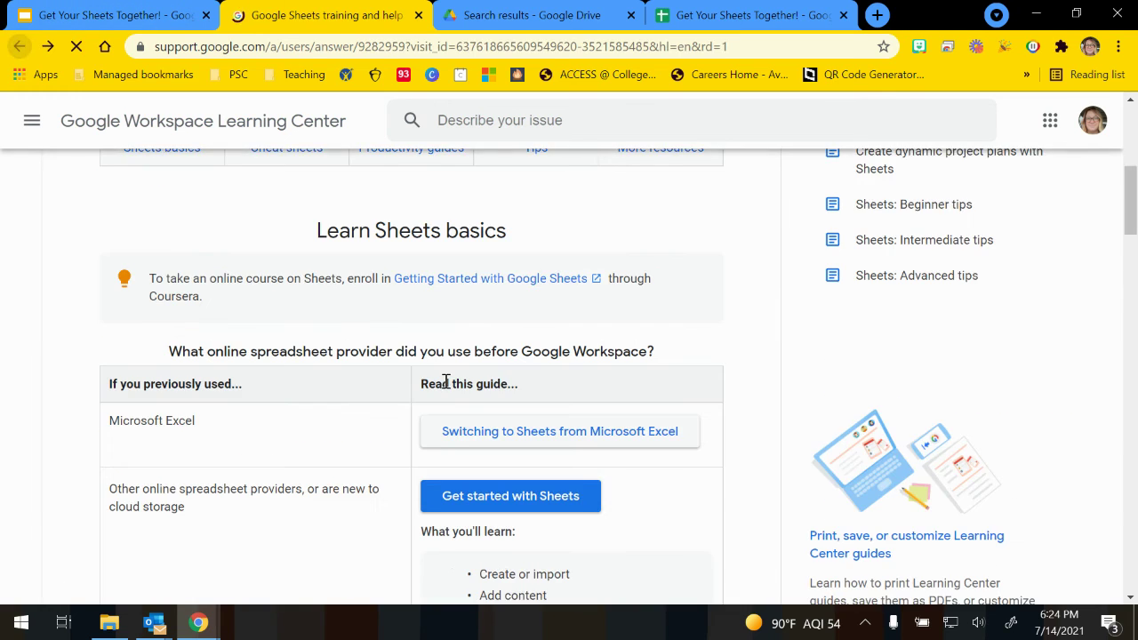
click(500, 421)
scroll(439, 432, down, 4)
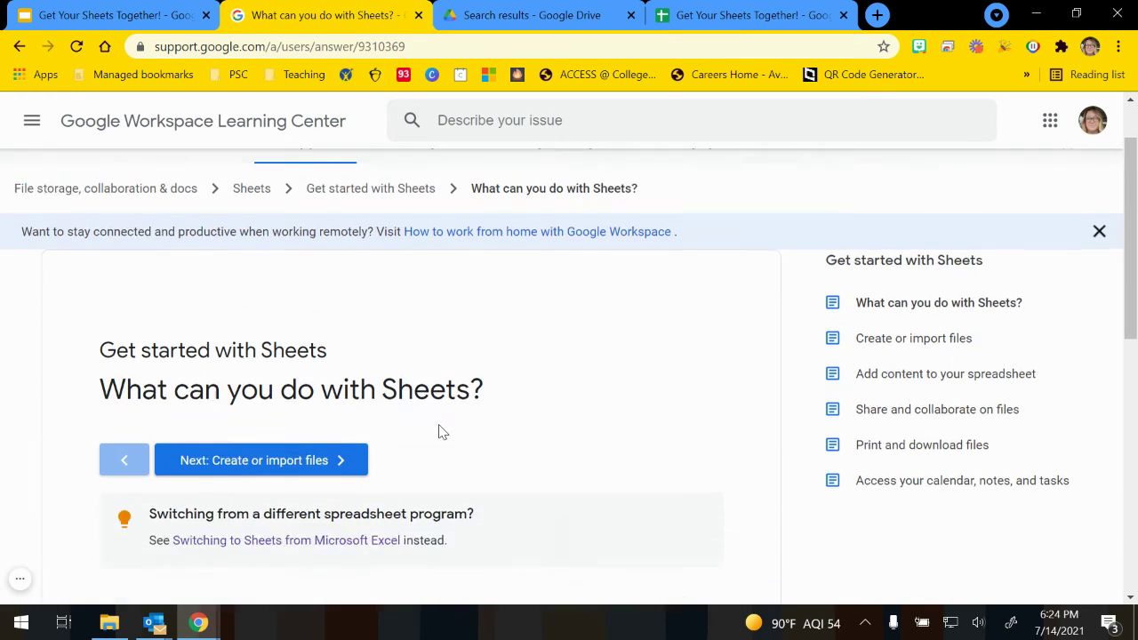
scroll(436, 437, down, 4)
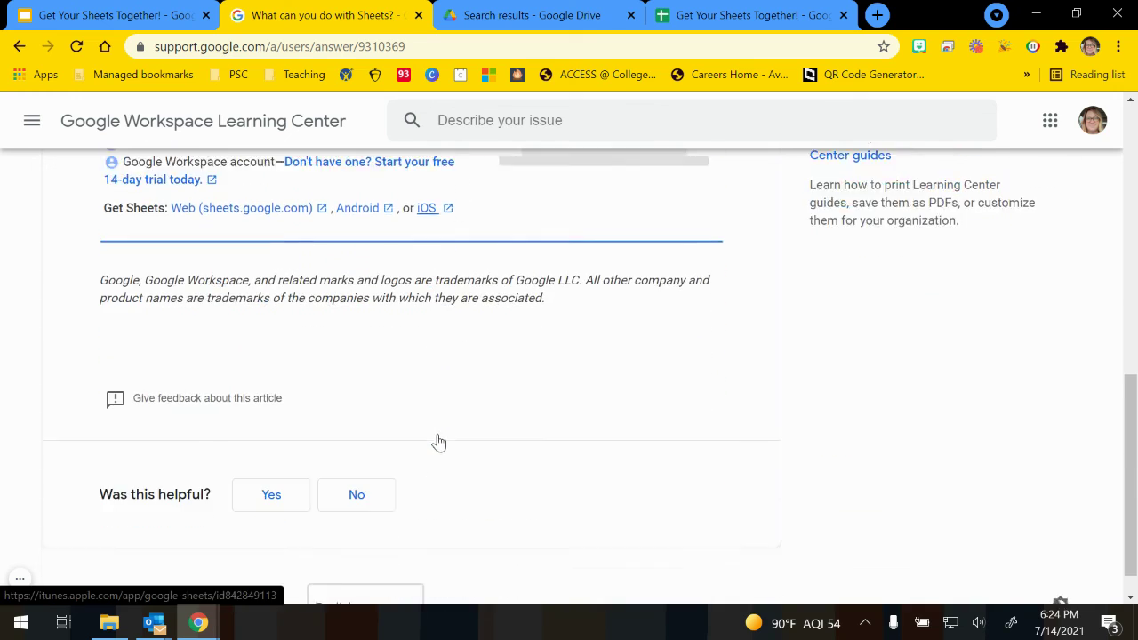
Step: Browse the guide's pages on creating files, adding content and sharing, and close the Learning Center to return to the slide
scroll(436, 437, up, 5)
click(318, 279)
scroll(366, 483, down, 4)
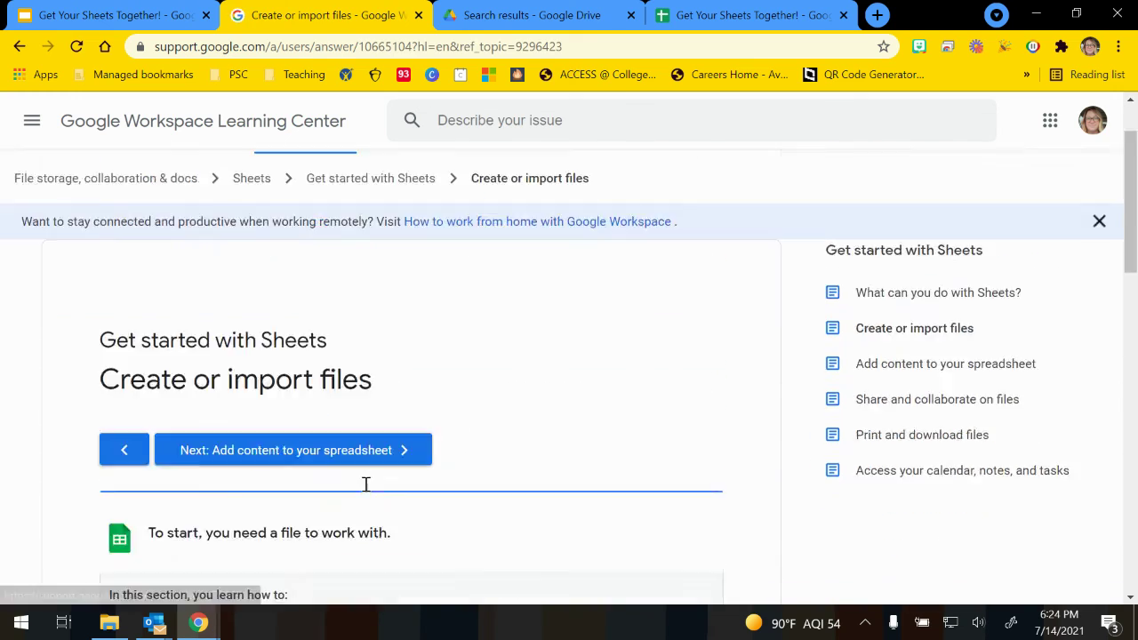
click(382, 184)
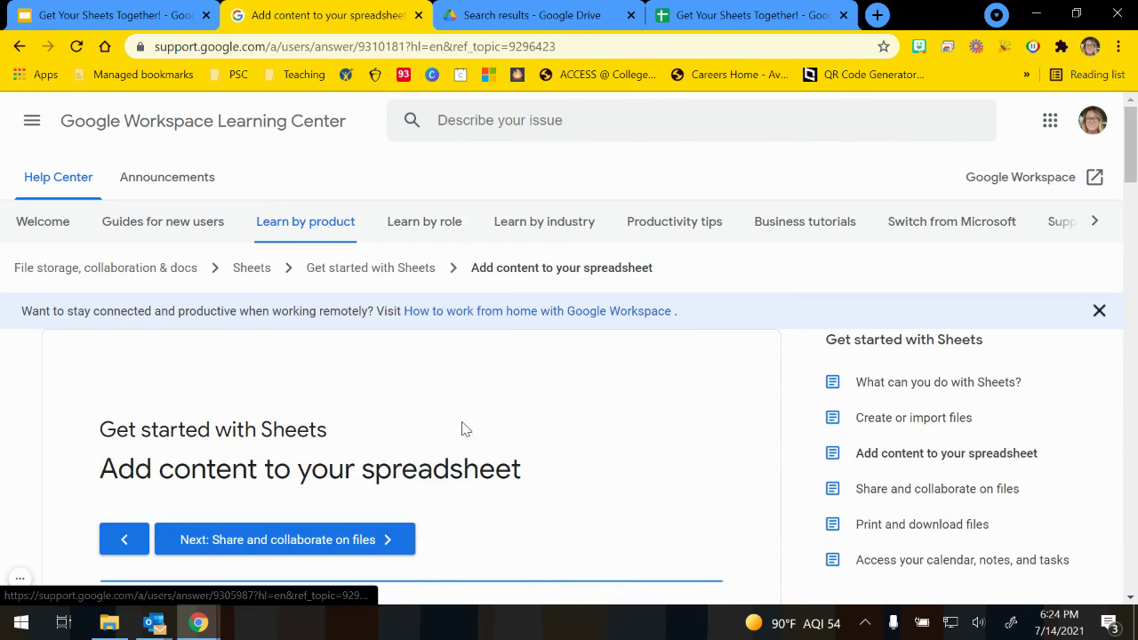
scroll(346, 272, down, 3)
click(346, 272)
scroll(528, 392, down, 4)
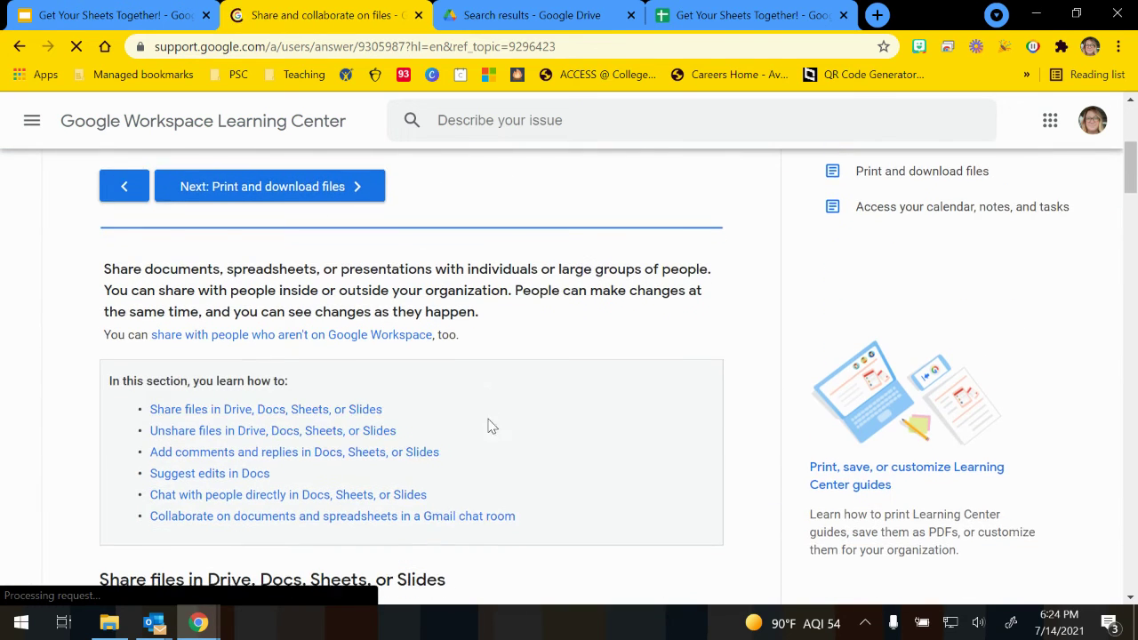
click(425, 15)
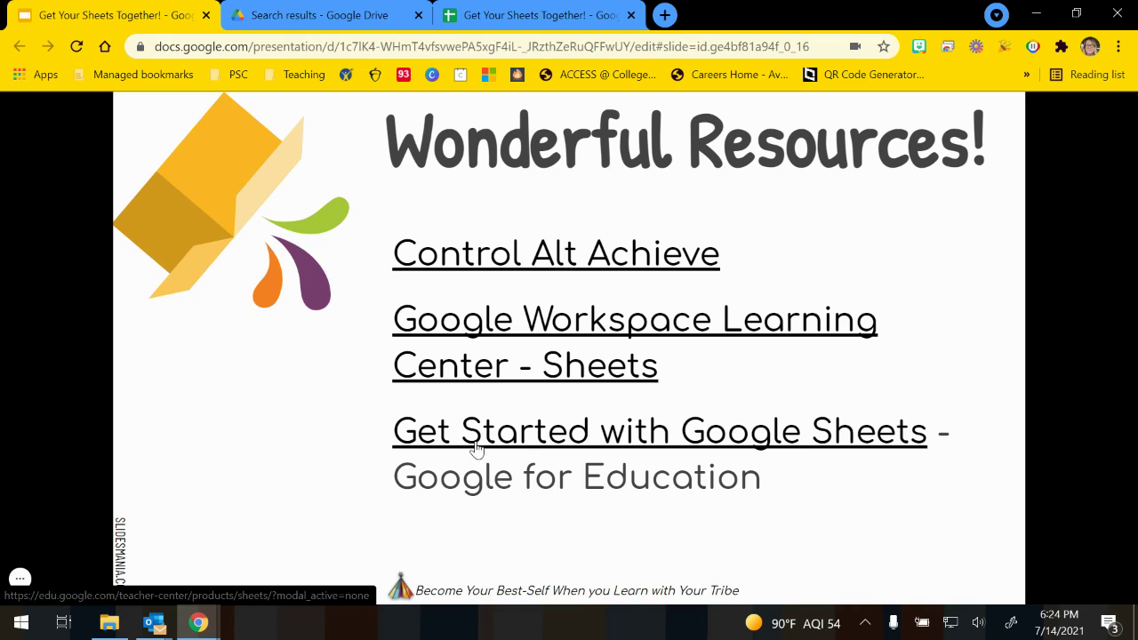
Step: Open the Get Started with Google Sheets resource and look over its Explore topics one-by-one list
click(582, 435)
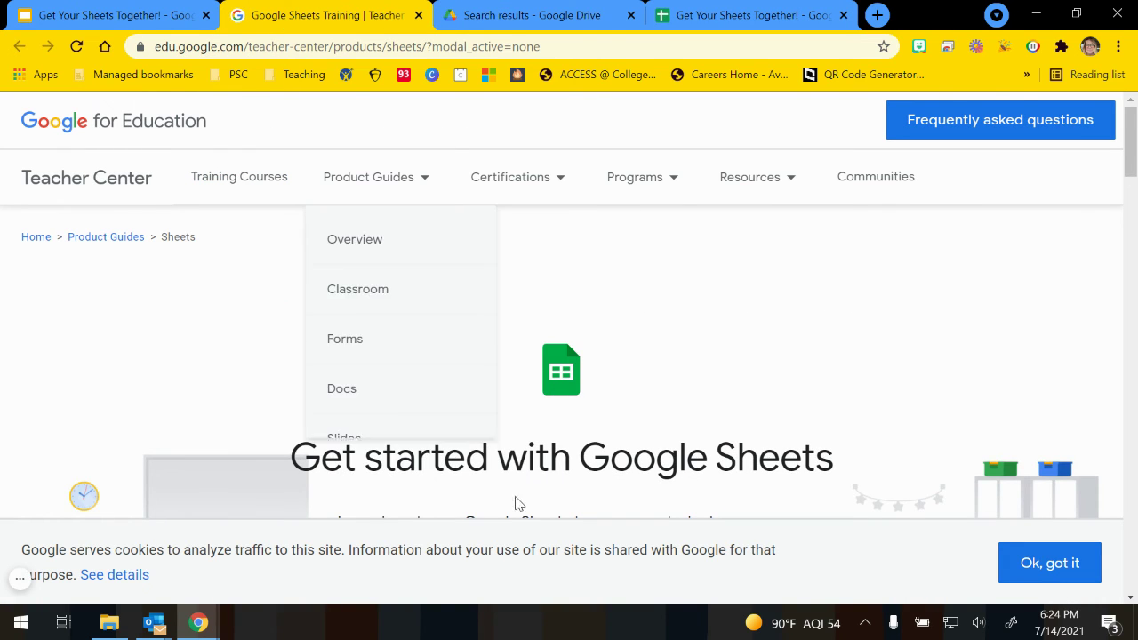
scroll(703, 382, down, 3)
scroll(702, 382, down, 6)
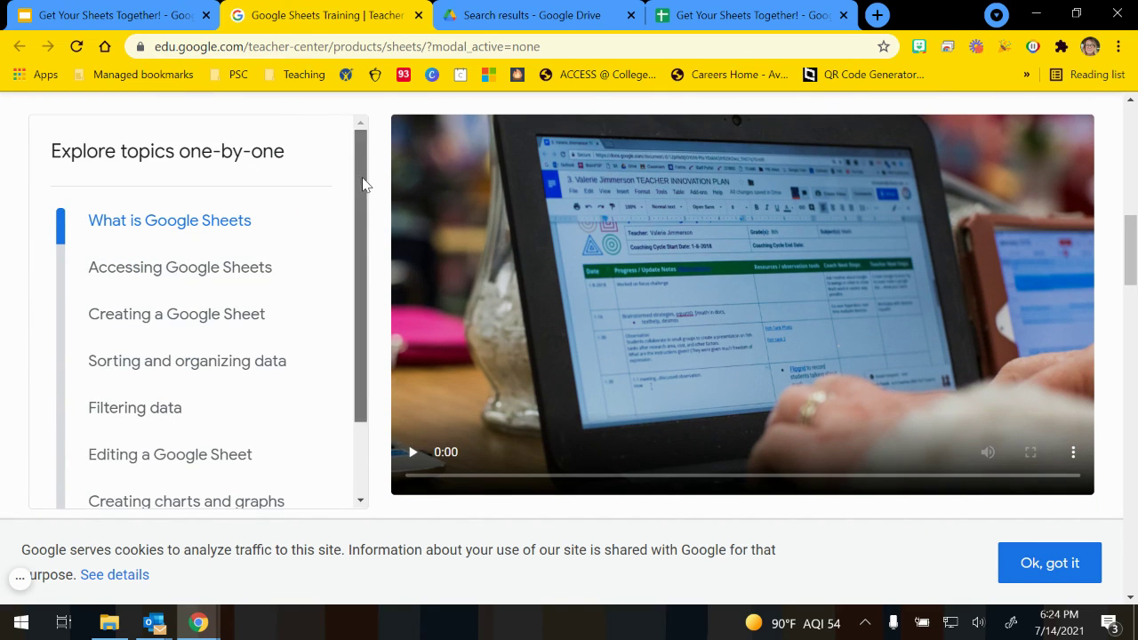
drag(363, 184, 364, 317)
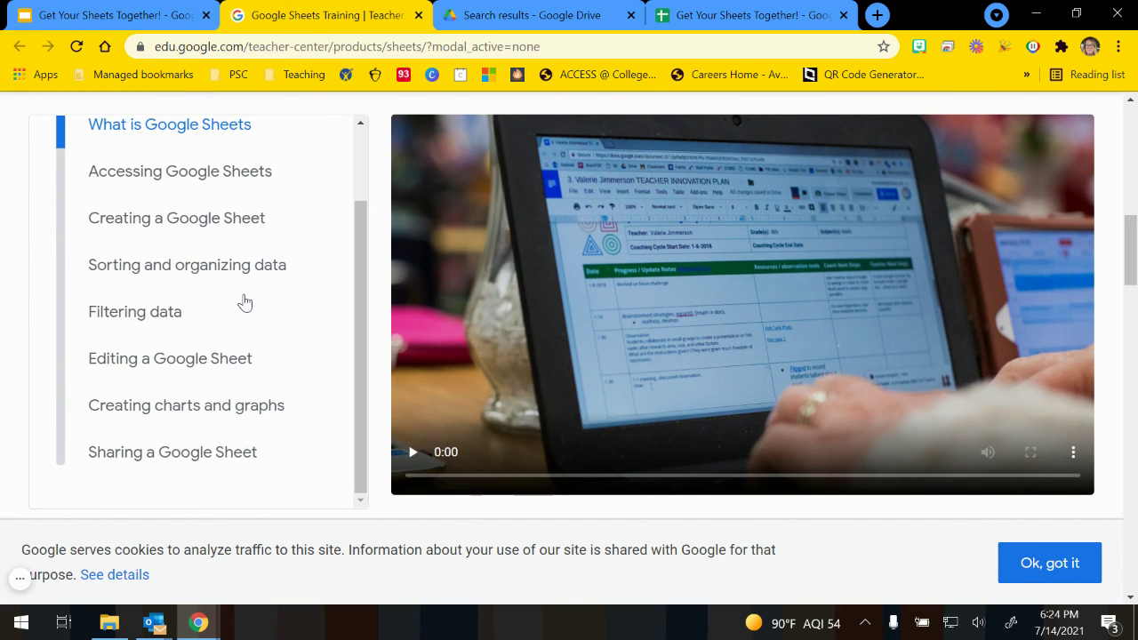
drag(362, 258, 354, 206)
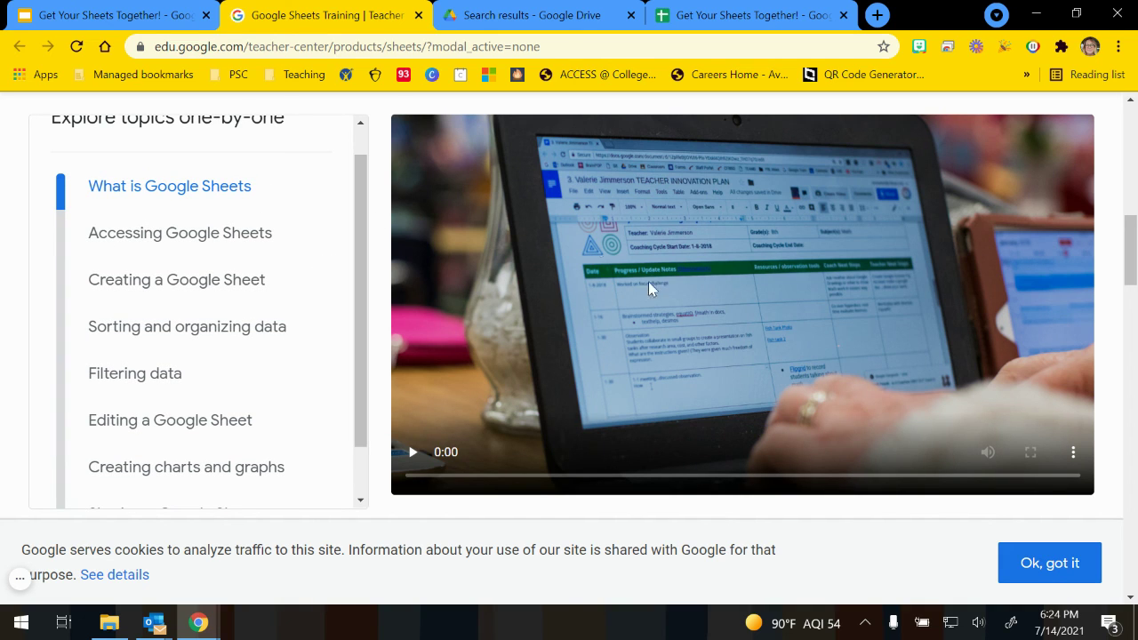
Step: Preview the topic videos on accessing, creating, filtering, editing, charting and sharing a Google Sheet
click(233, 245)
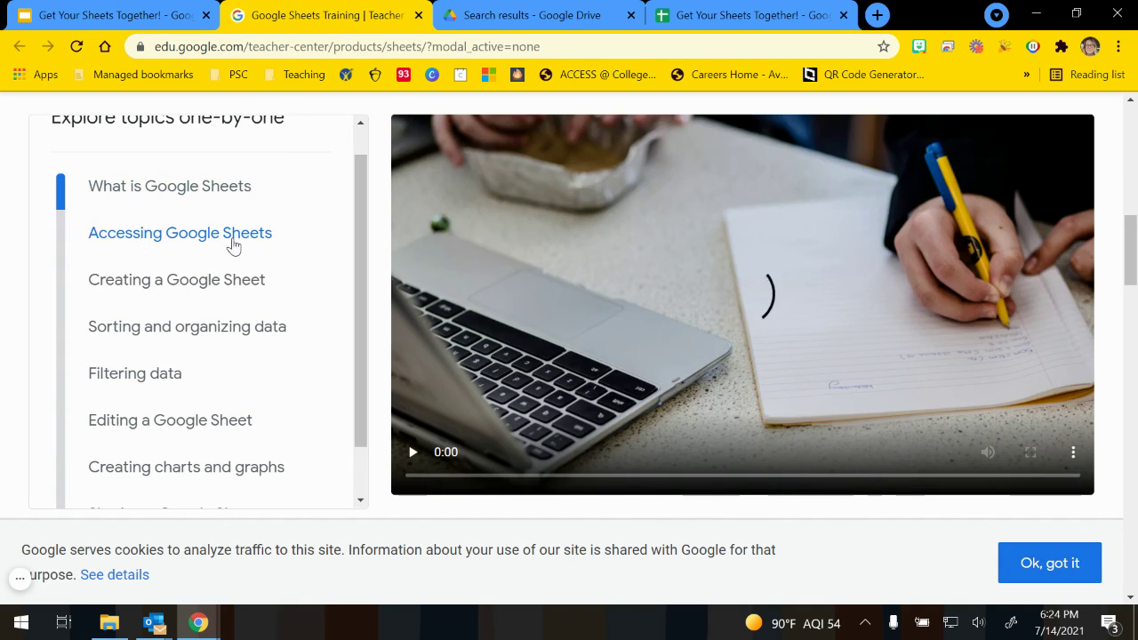
click(208, 282)
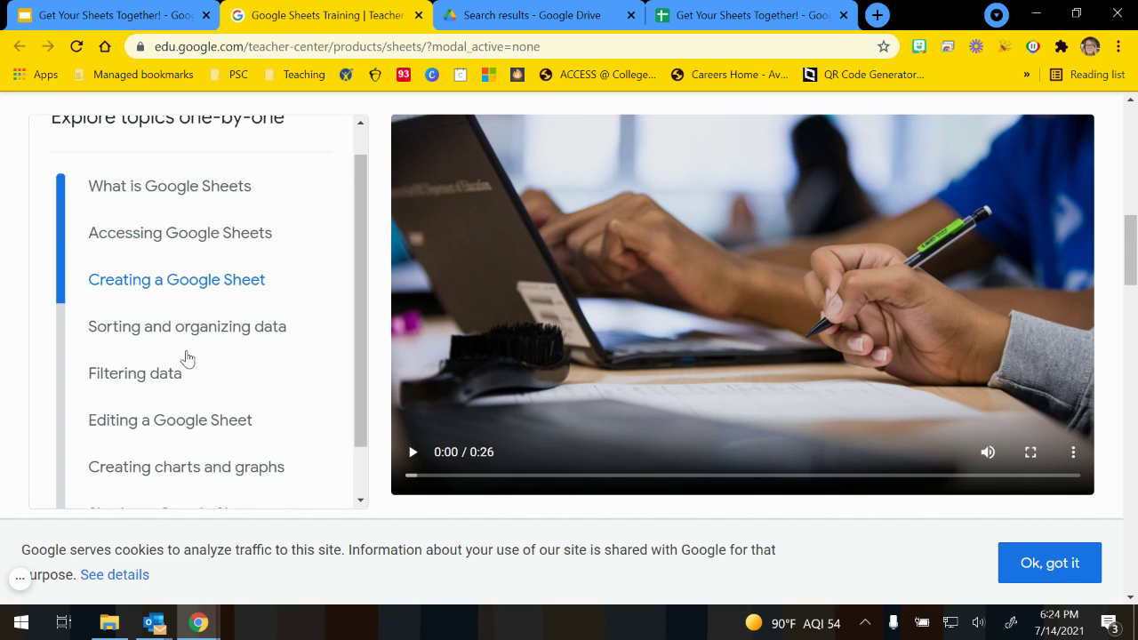
scroll(182, 338, down, 1)
click(177, 314)
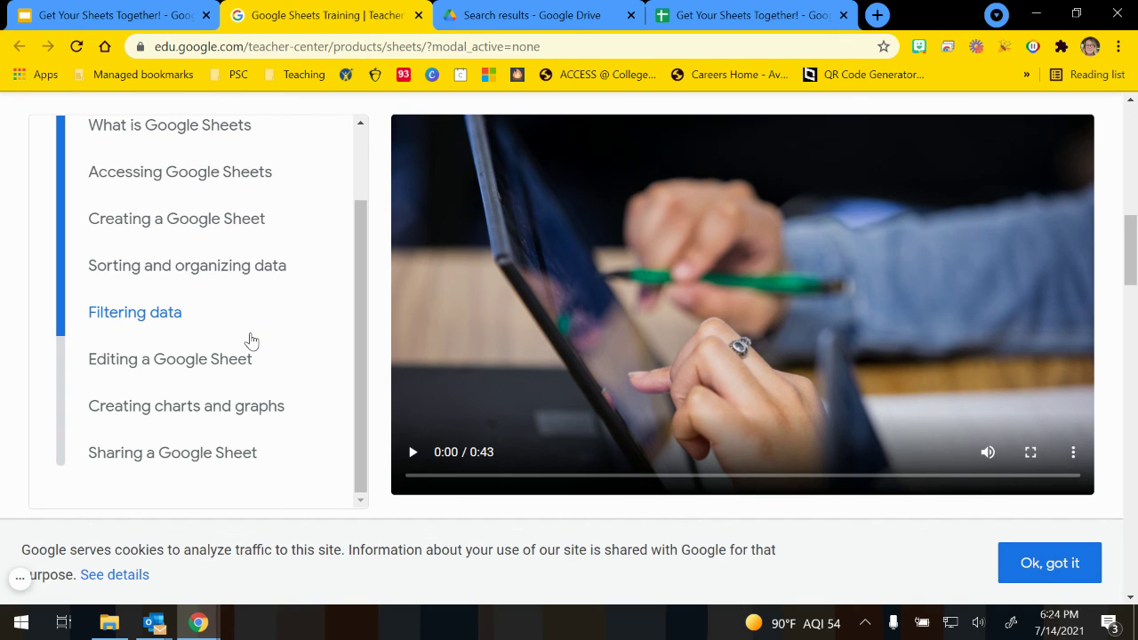
click(196, 363)
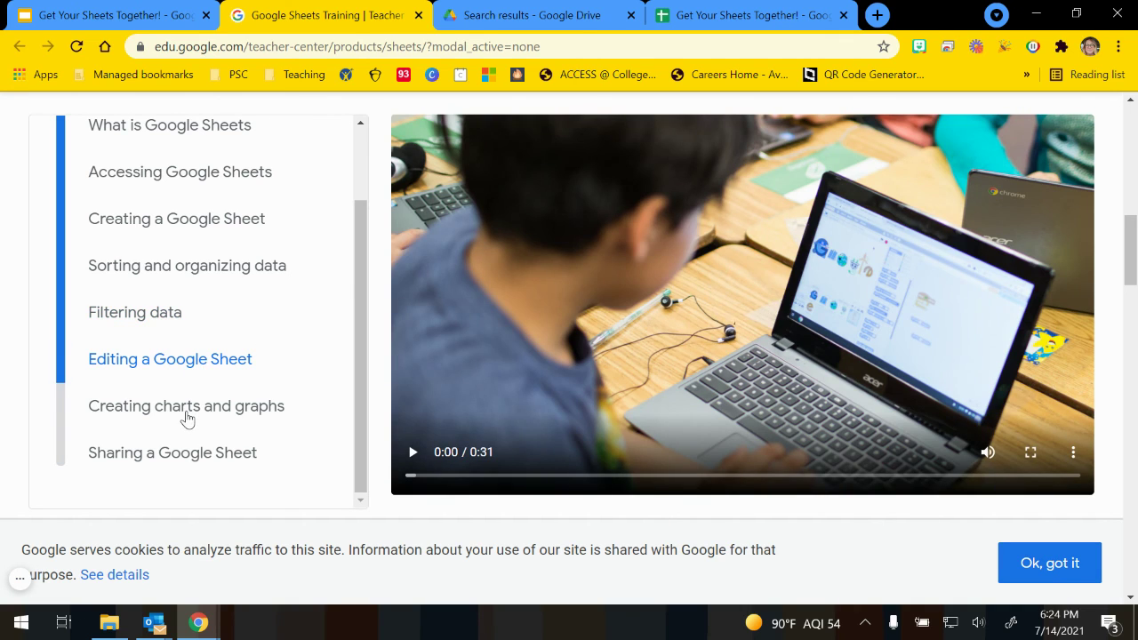
click(187, 416)
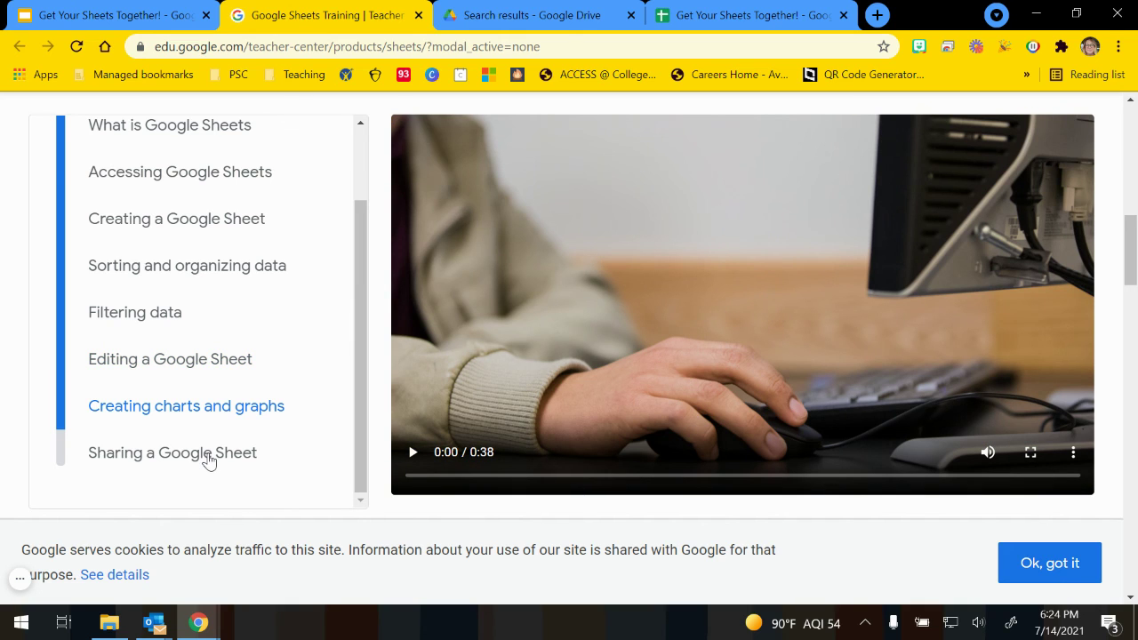
click(207, 456)
scroll(242, 375, up, 2)
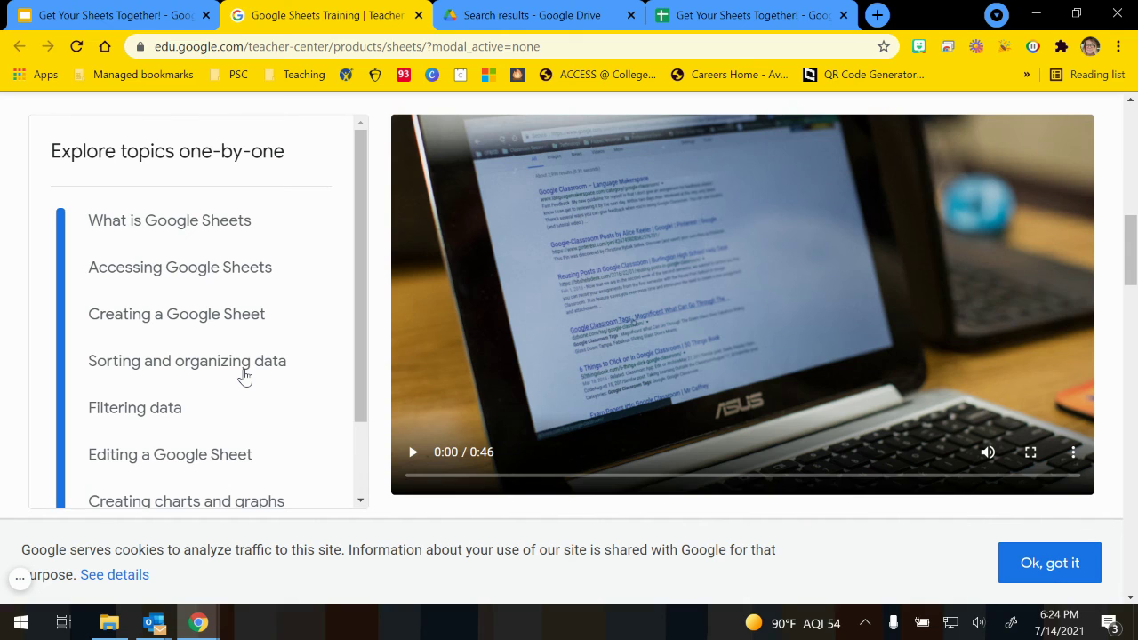
Step: Close the Google Sheets training page and advance the presentation to the Let's Review slide
scroll(242, 376, up, 10)
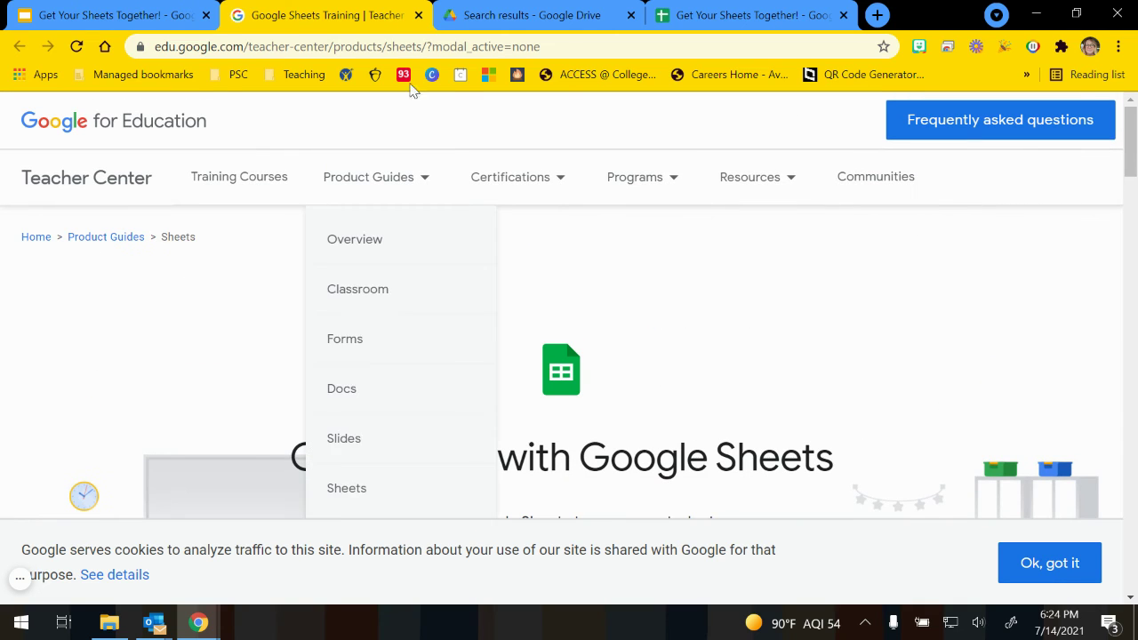
click(418, 15)
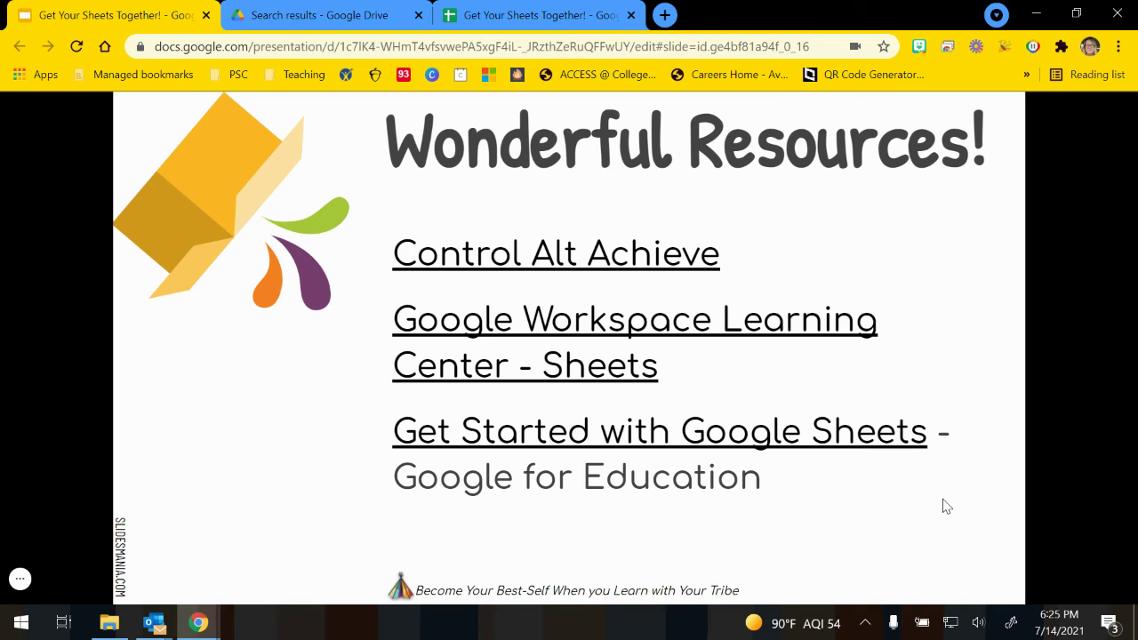
key(Right)
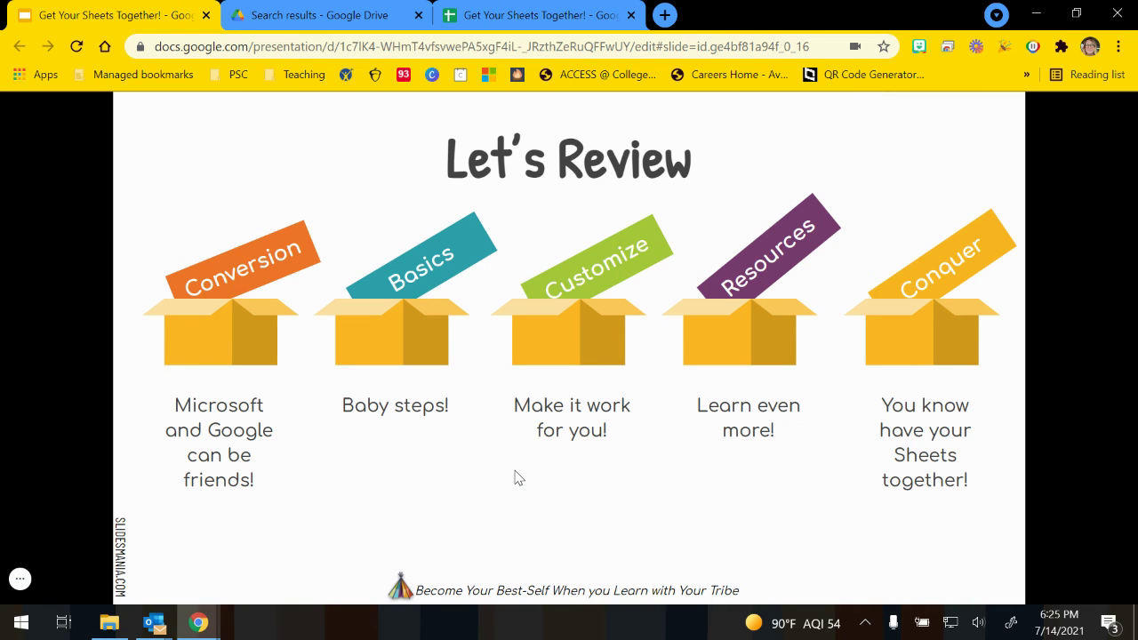